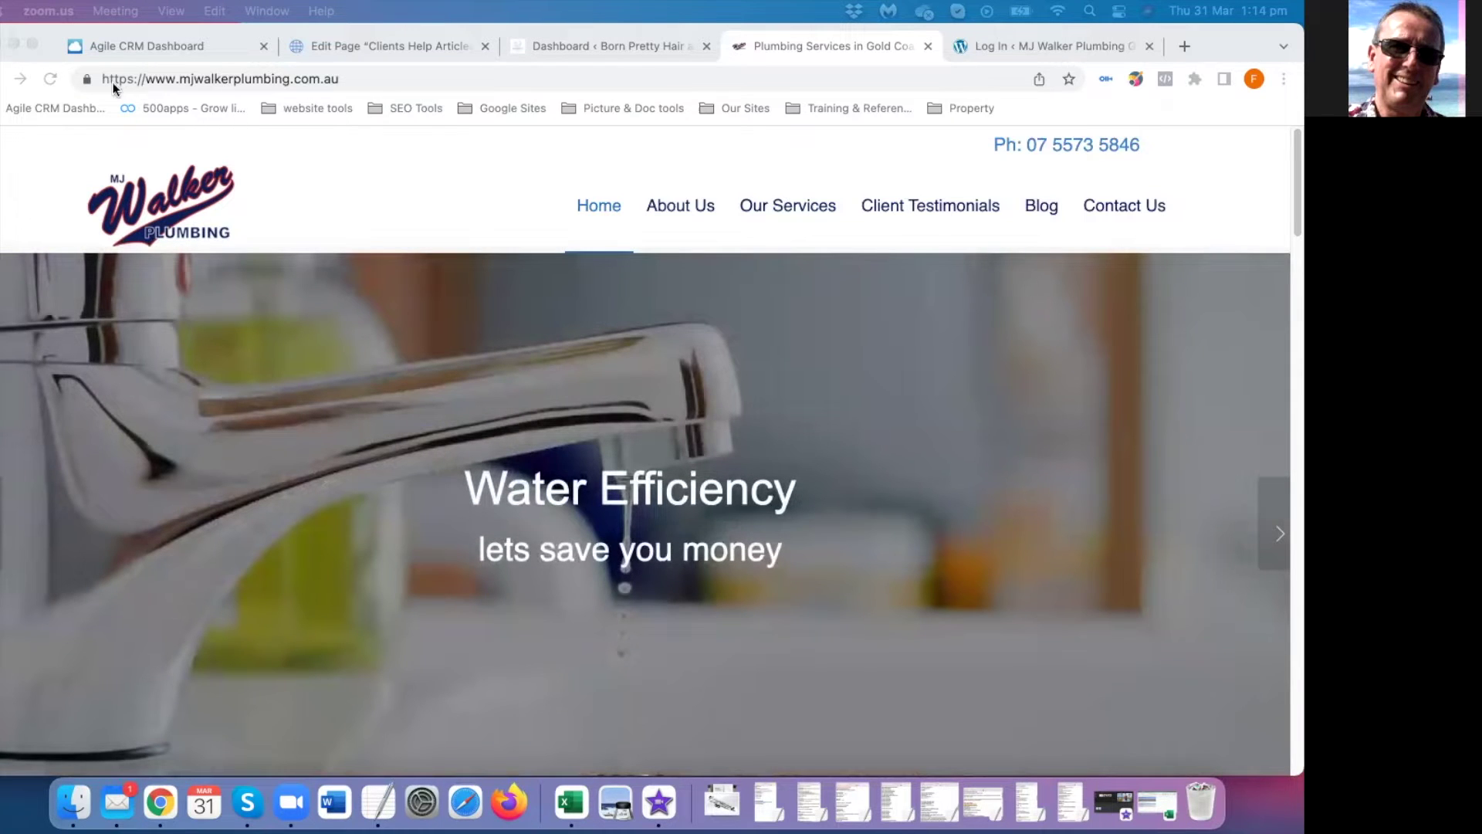
Bring up the MJ Walker Plumbing login page and examine its wp-admin web address
click(1000, 48)
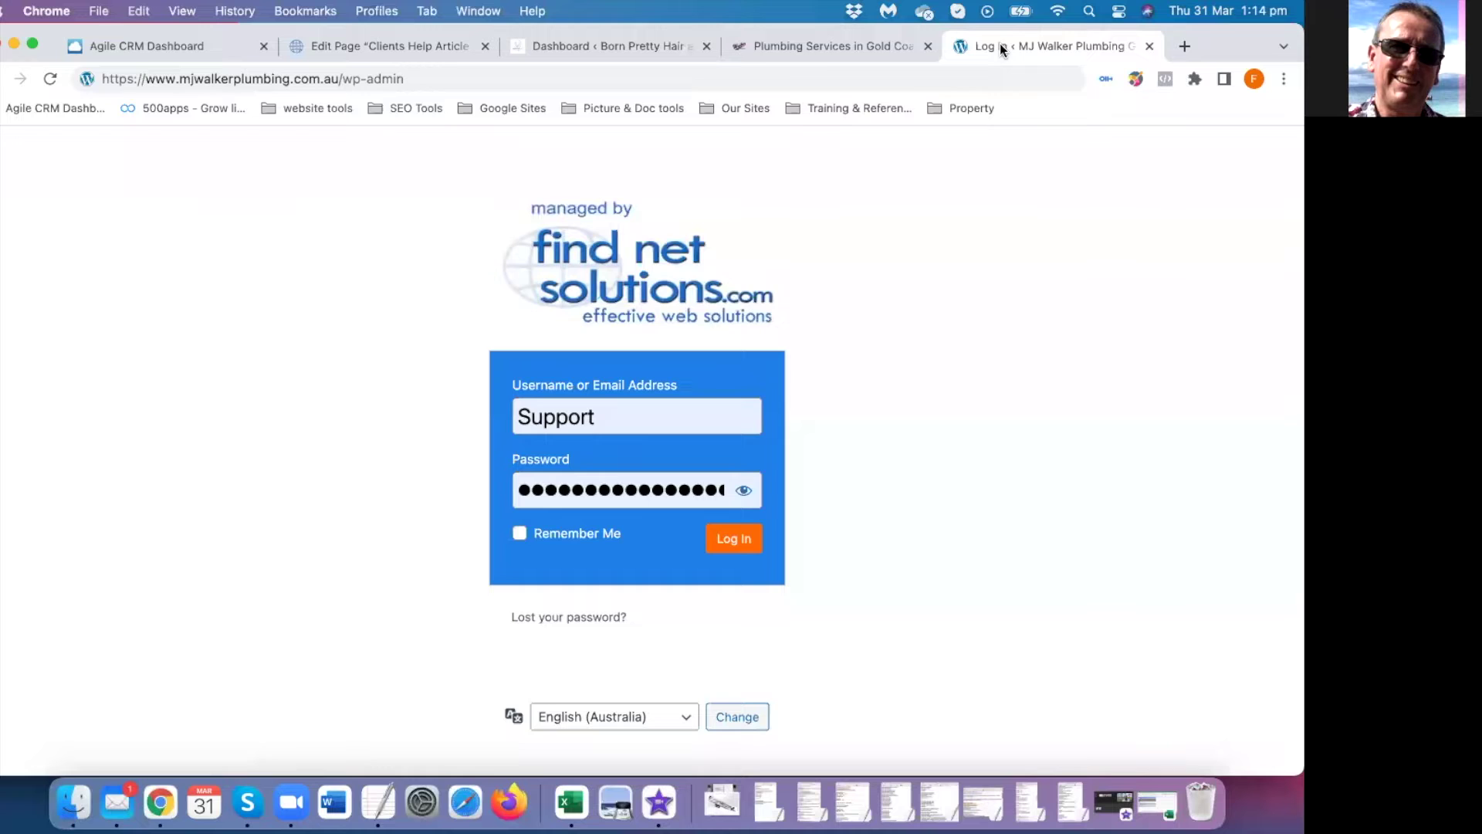
drag(126, 80, 345, 78)
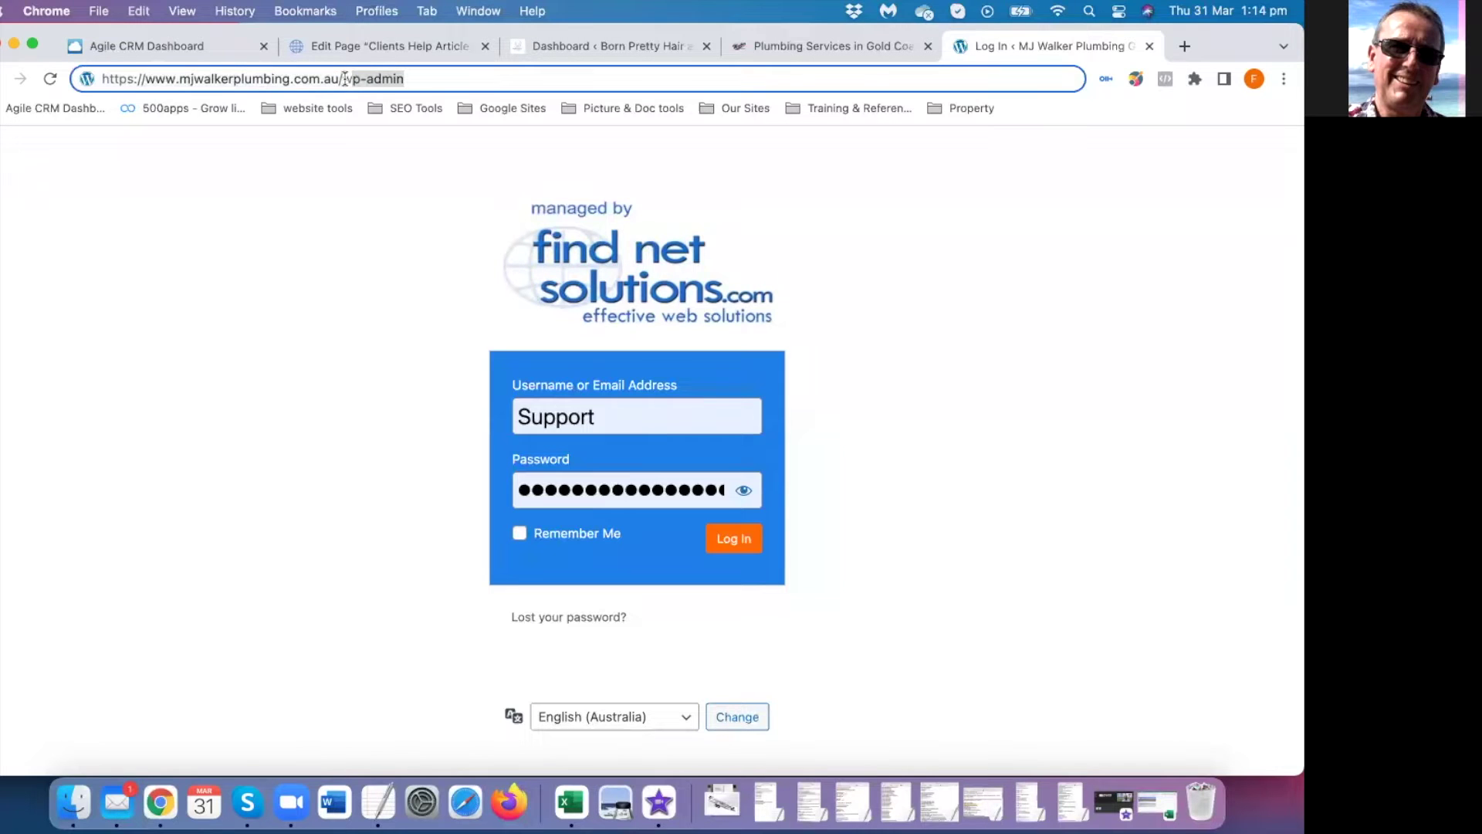
click(429, 75)
drag(412, 77, 340, 80)
click(339, 223)
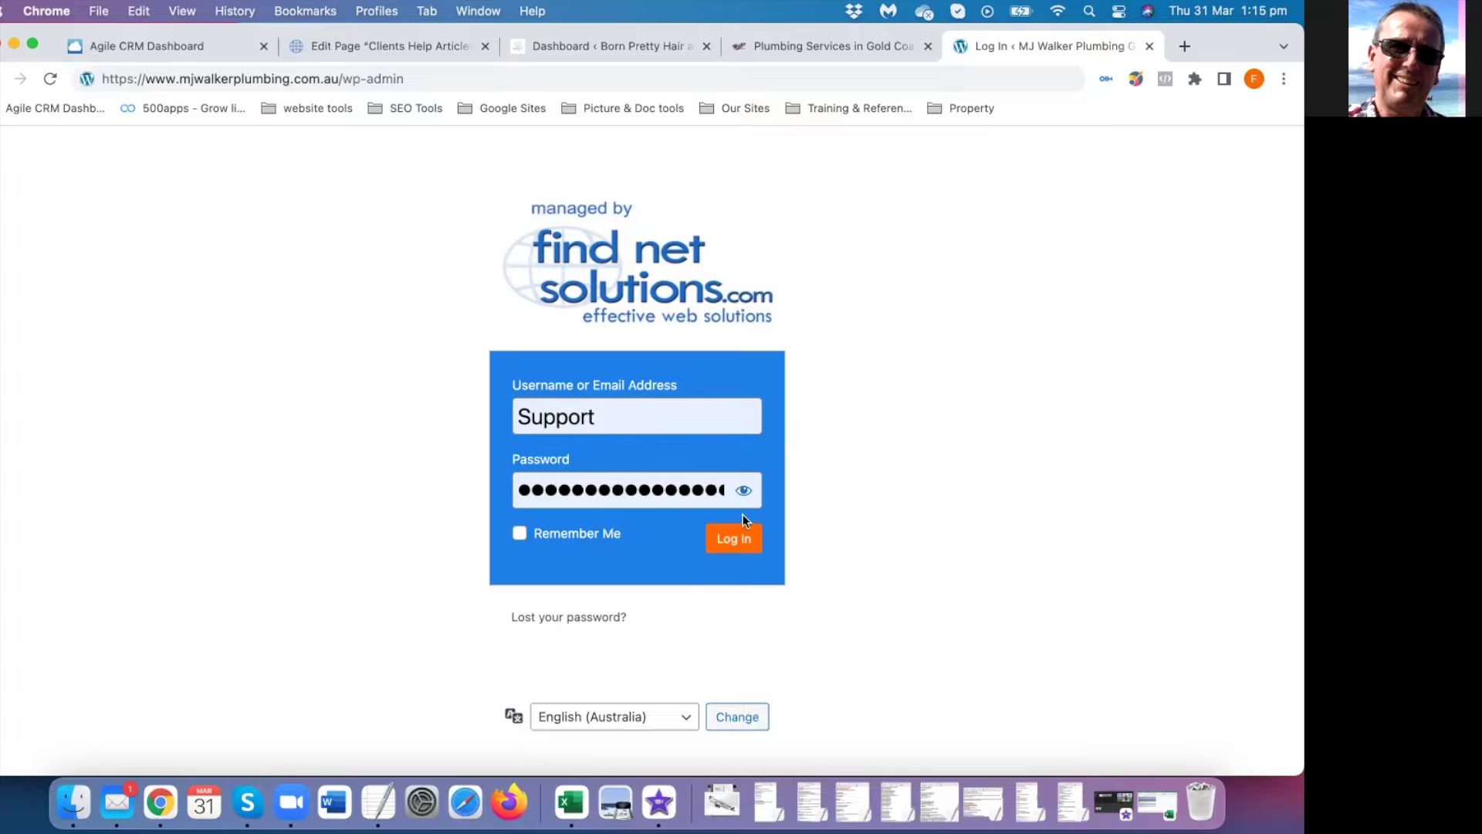
Check the prefilled account password by revealing and hiding it, and log in to the site's admin area
click(744, 492)
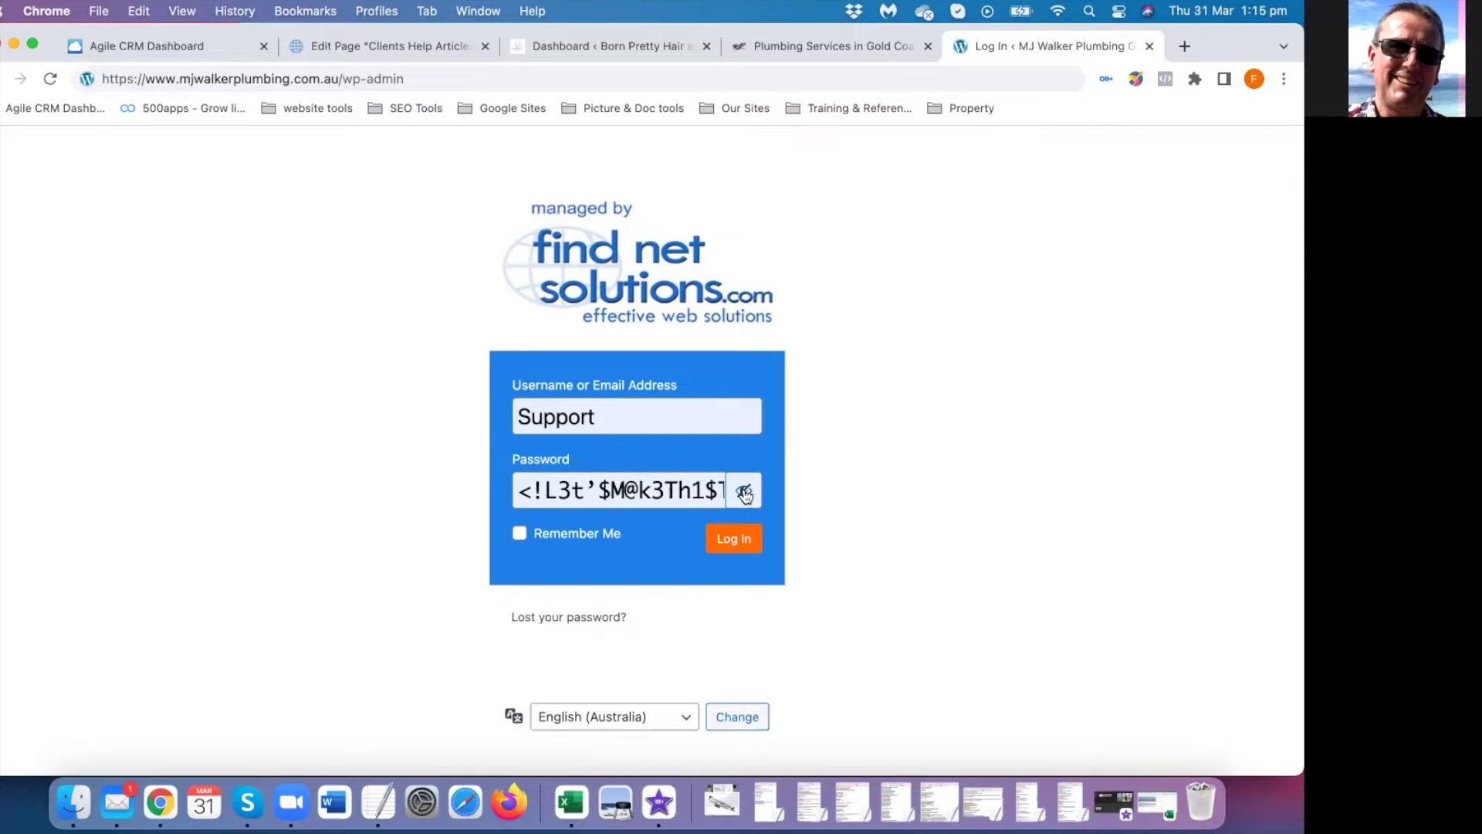
click(743, 491)
click(727, 545)
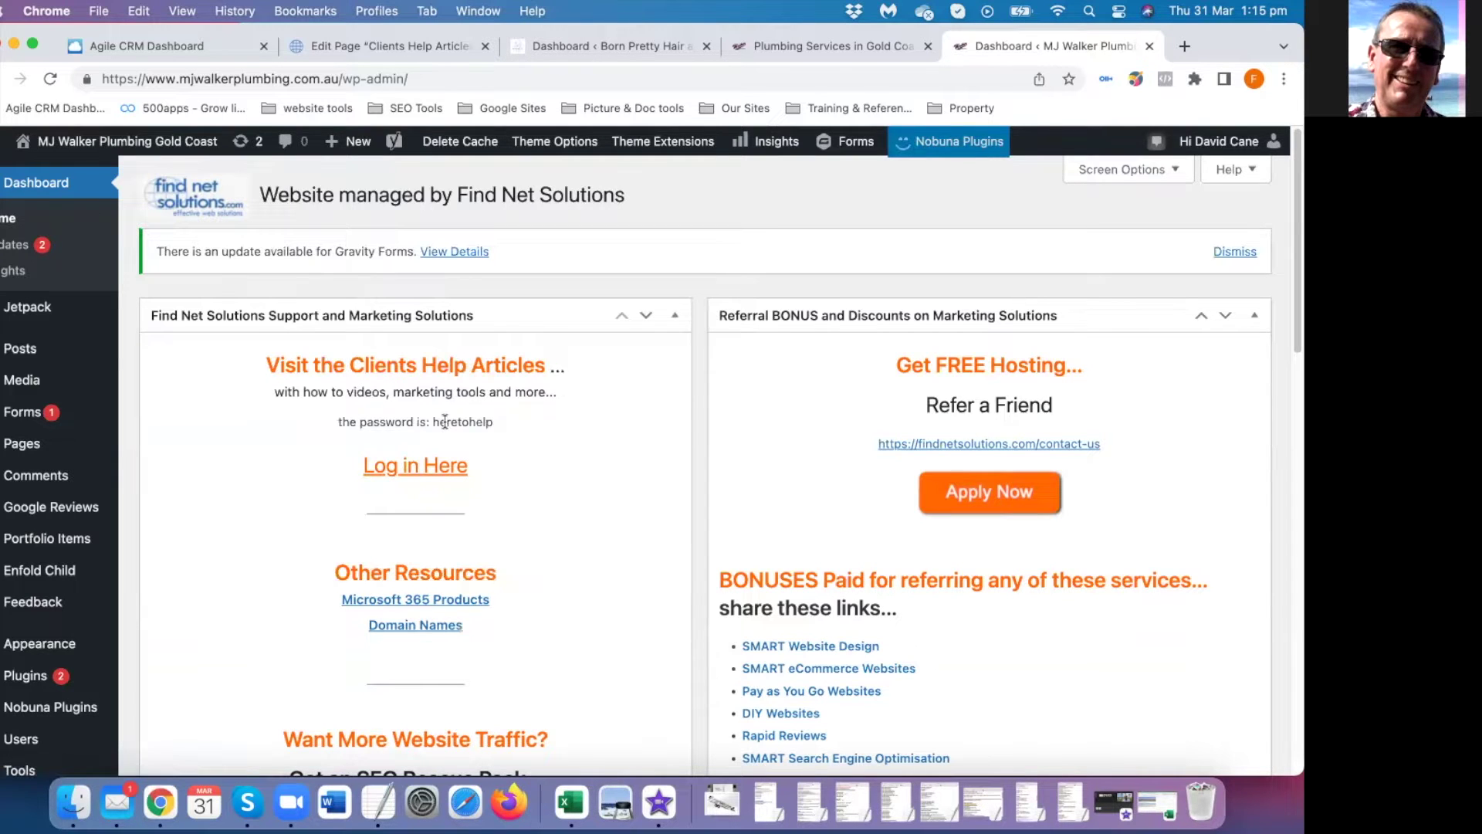
Highlight the help-area password on the dashboard and open the Clients Help Articles page of findnetsolutions.com in a new browser tab
drag(441, 420, 489, 418)
click(1188, 47)
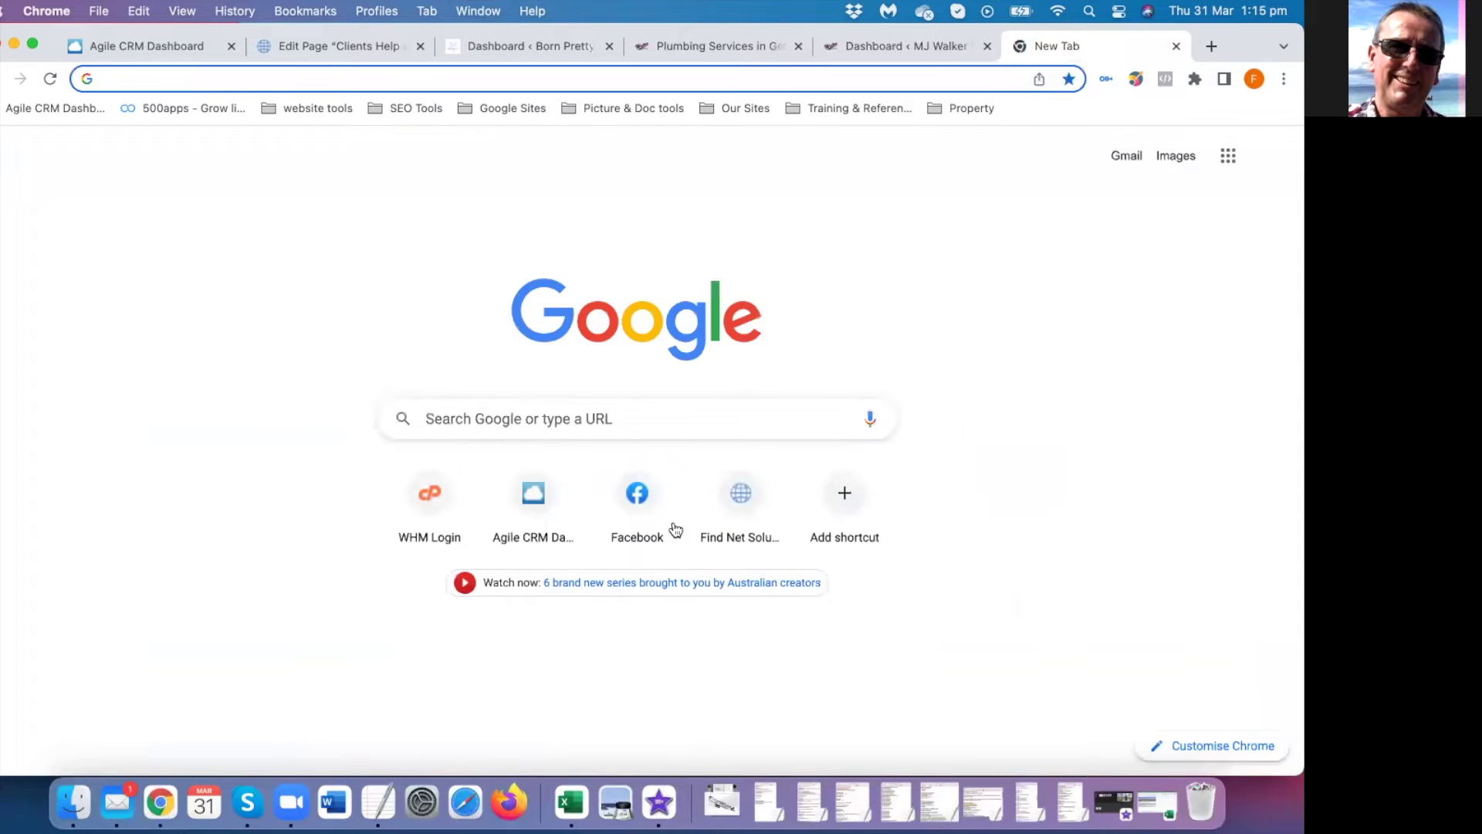
click(743, 501)
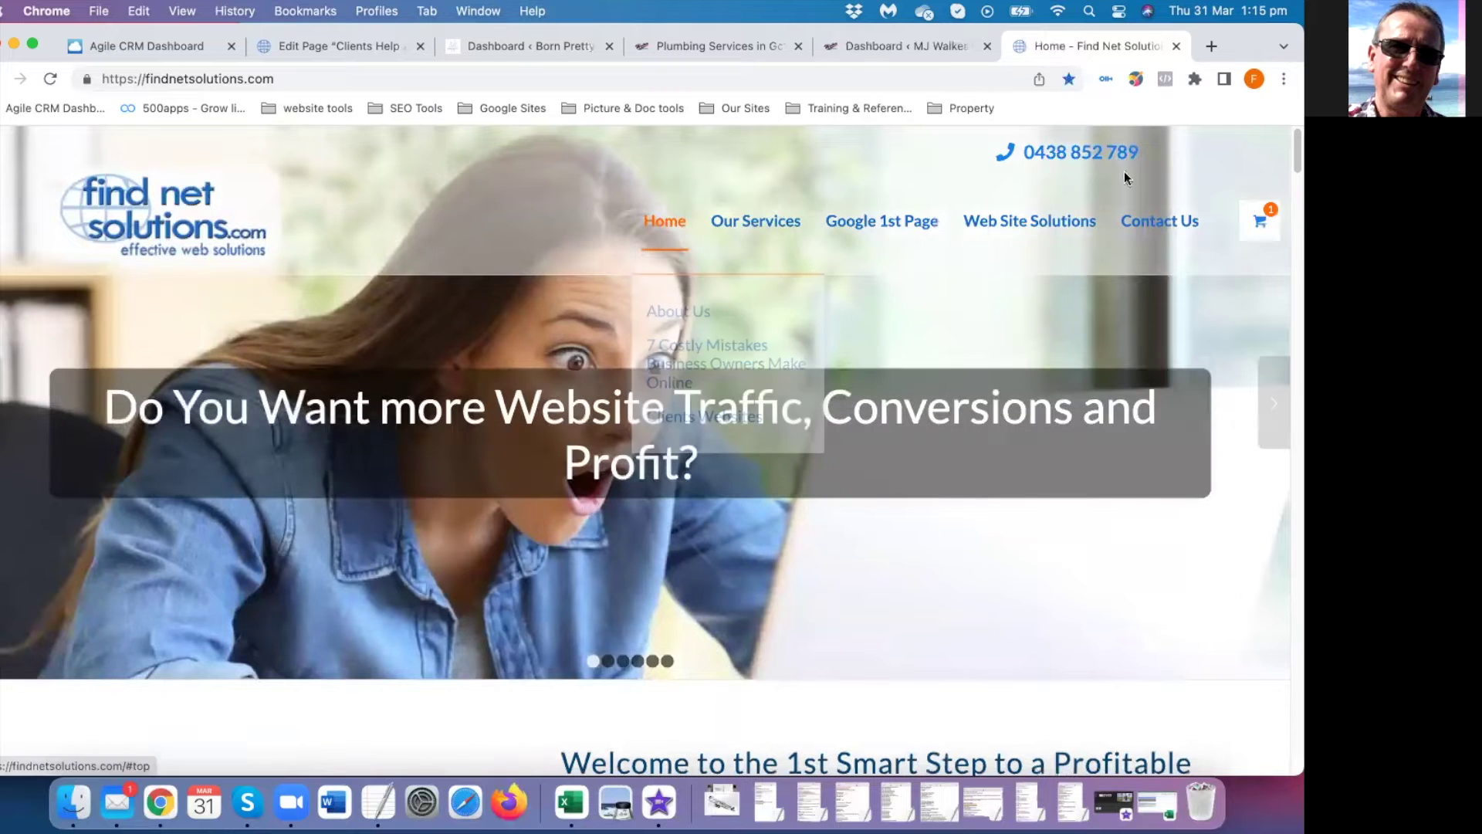
mouse_move(1157, 216)
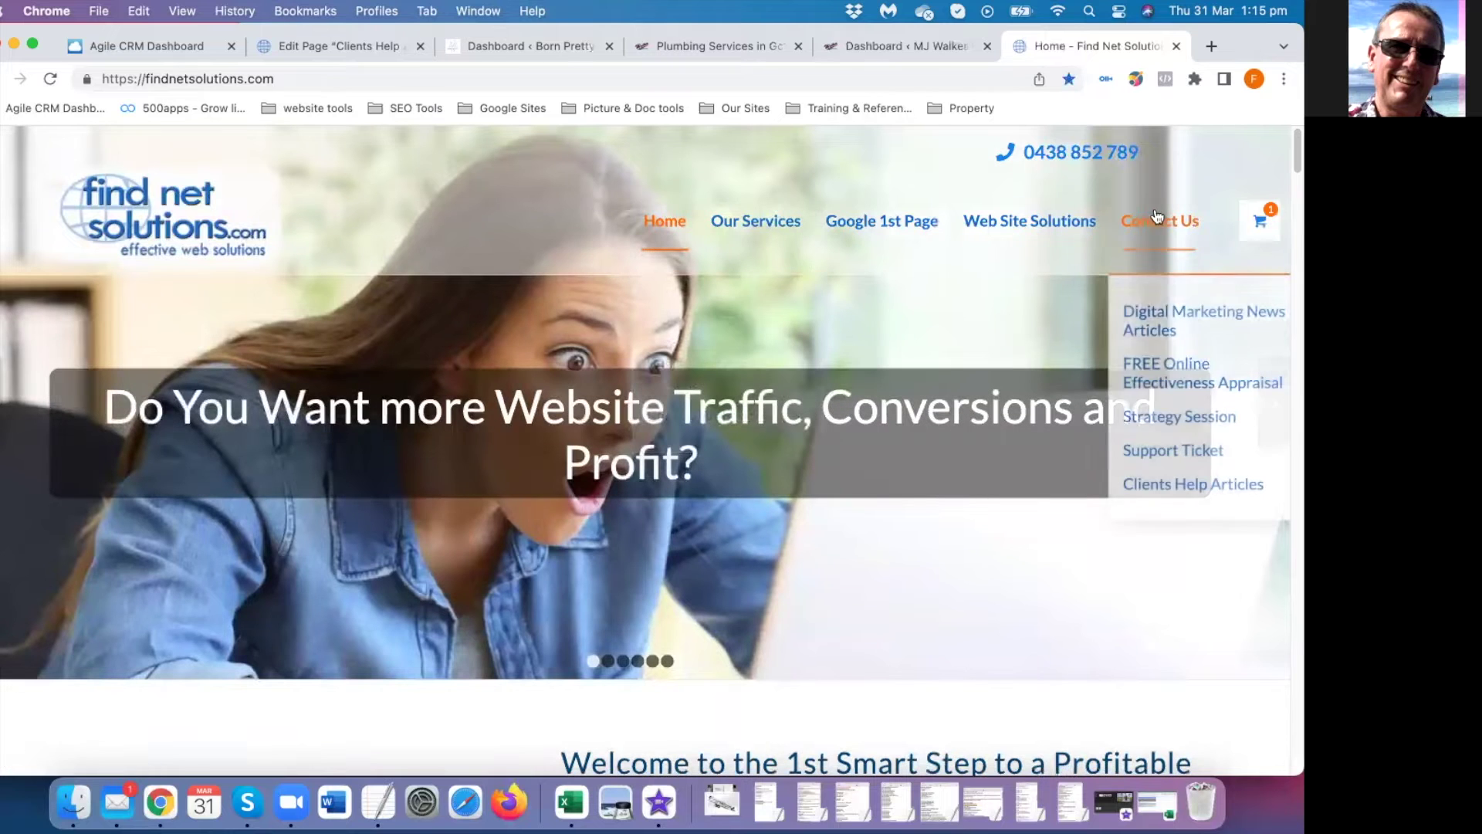
click(1151, 487)
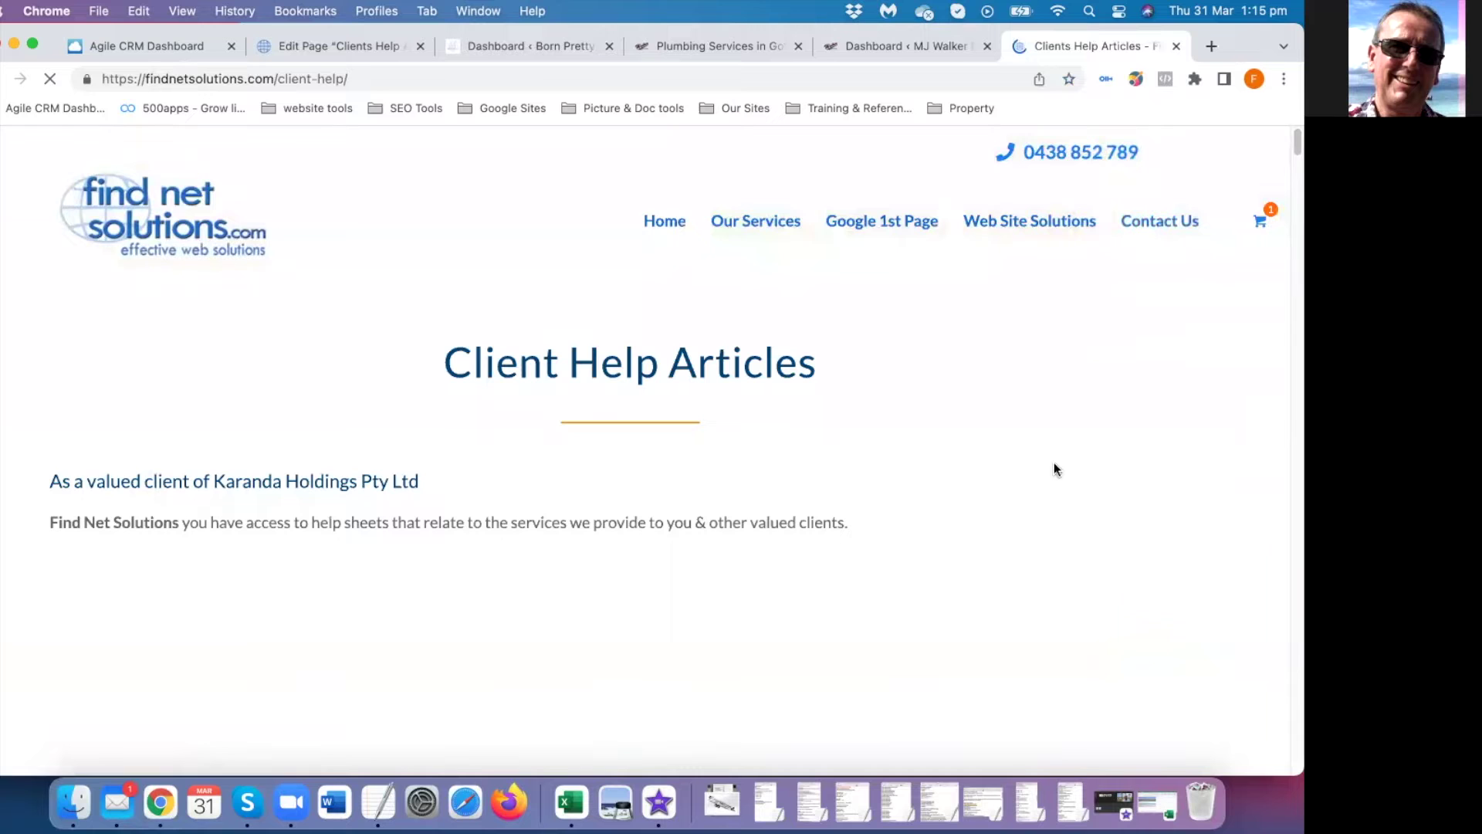
Go to the Helpful Tools section and look through the help page's training tools, helpsheets, DIY website and email support topics
scroll(872, 449, down, 2)
click(872, 456)
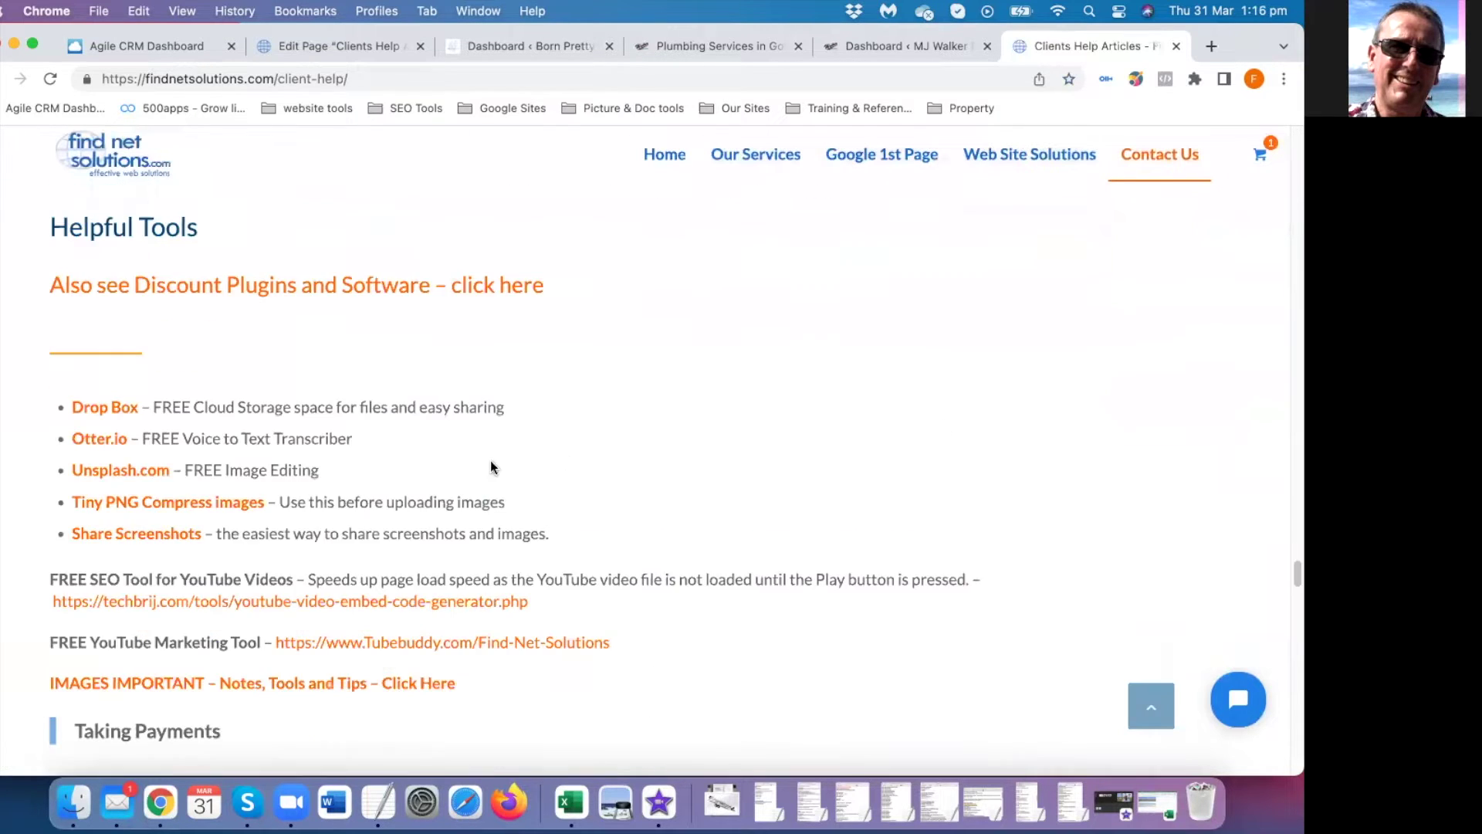
scroll(489, 465, down, 5)
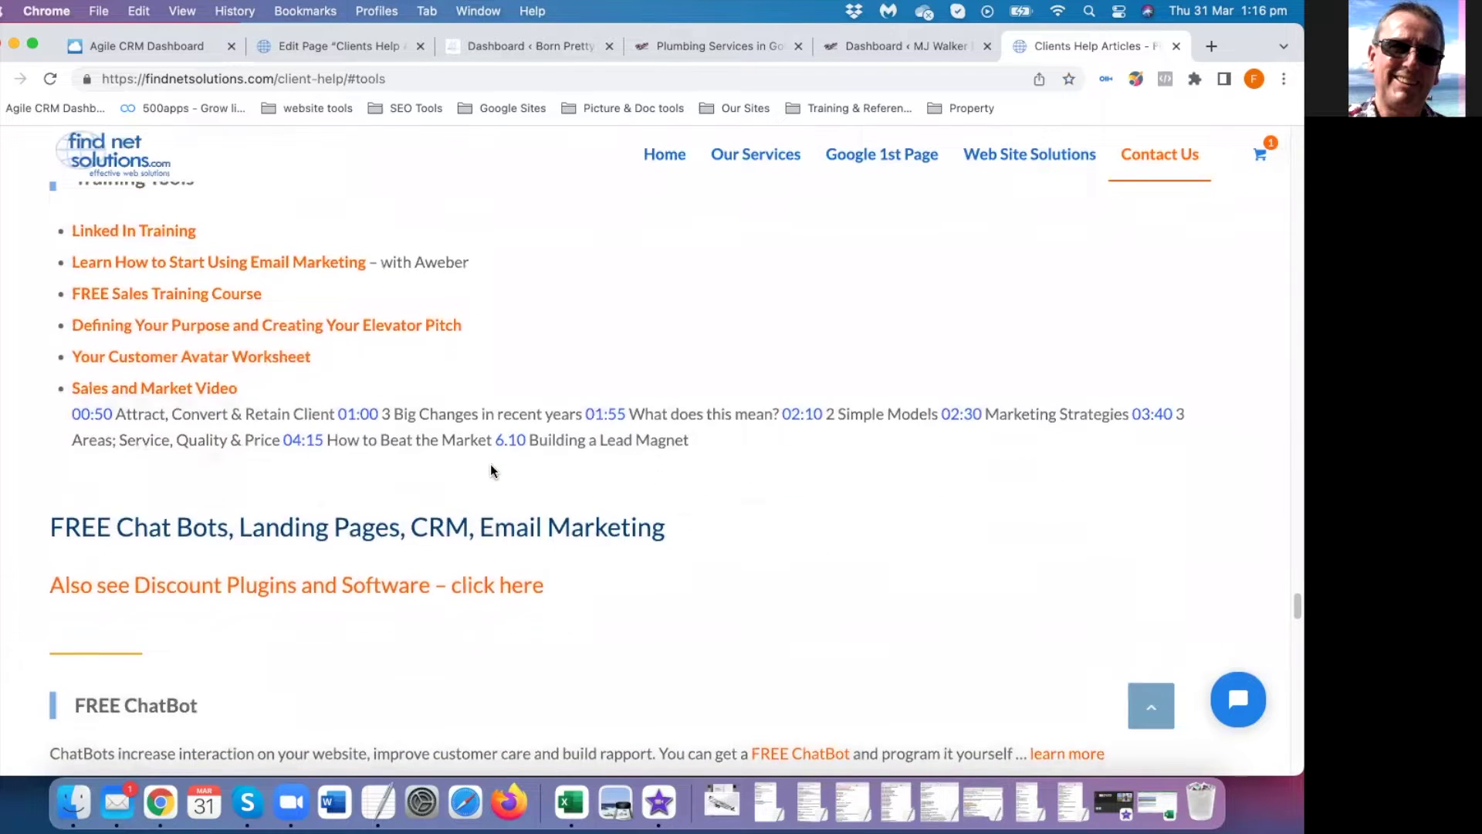
scroll(490, 467, up, 2)
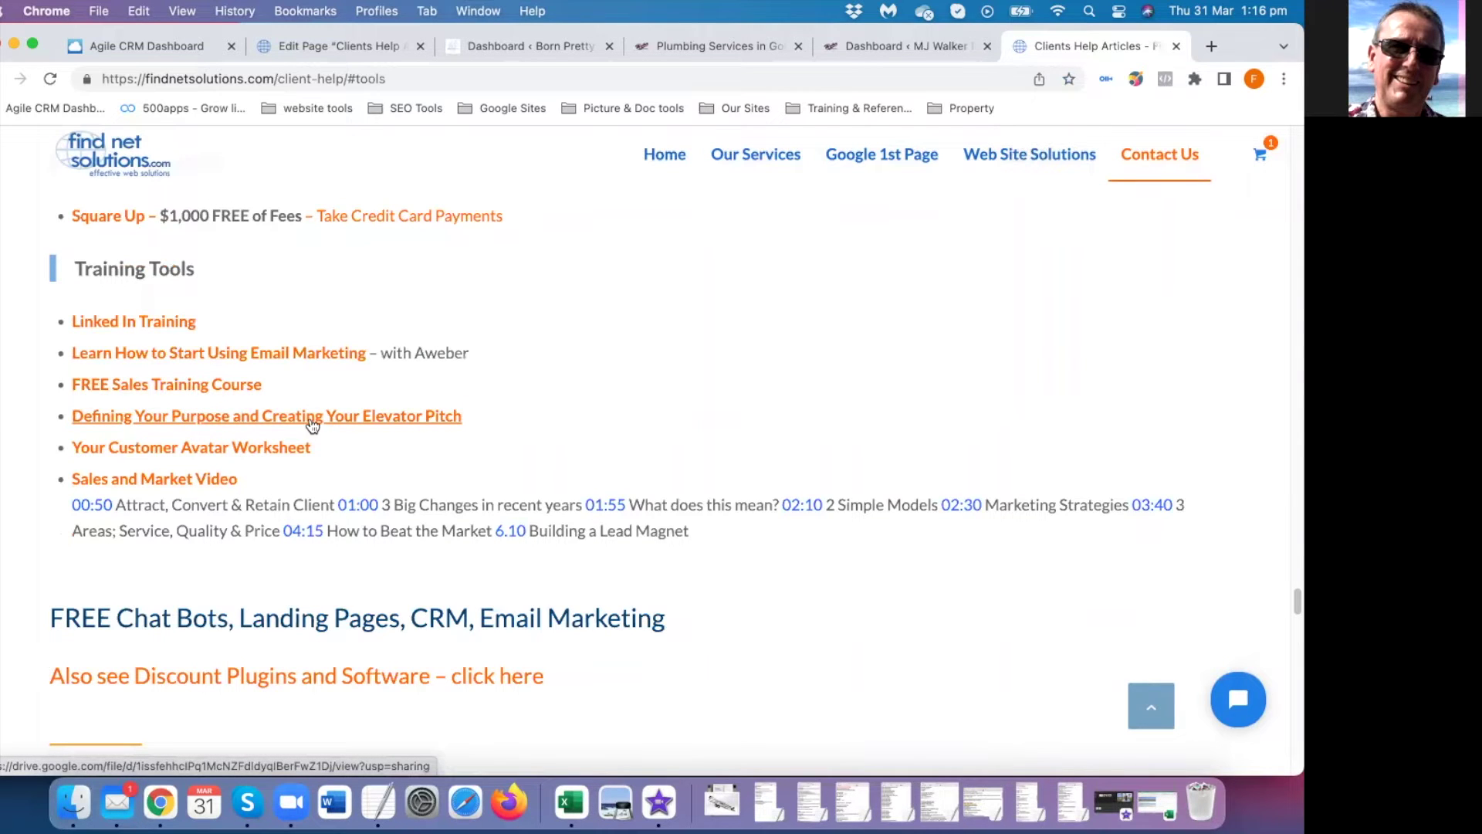
scroll(589, 413, down, 8)
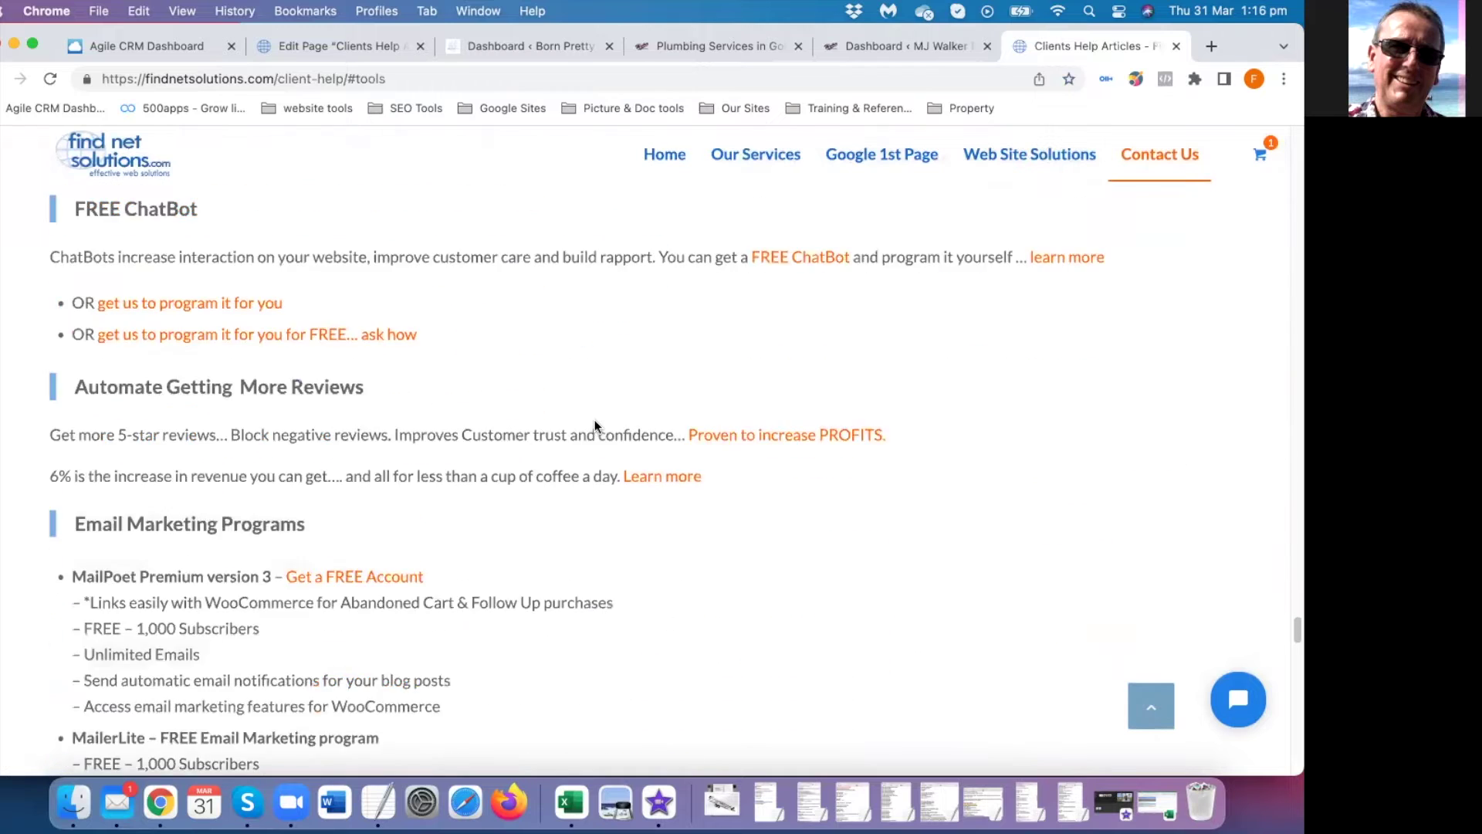
scroll(595, 423, up, 15)
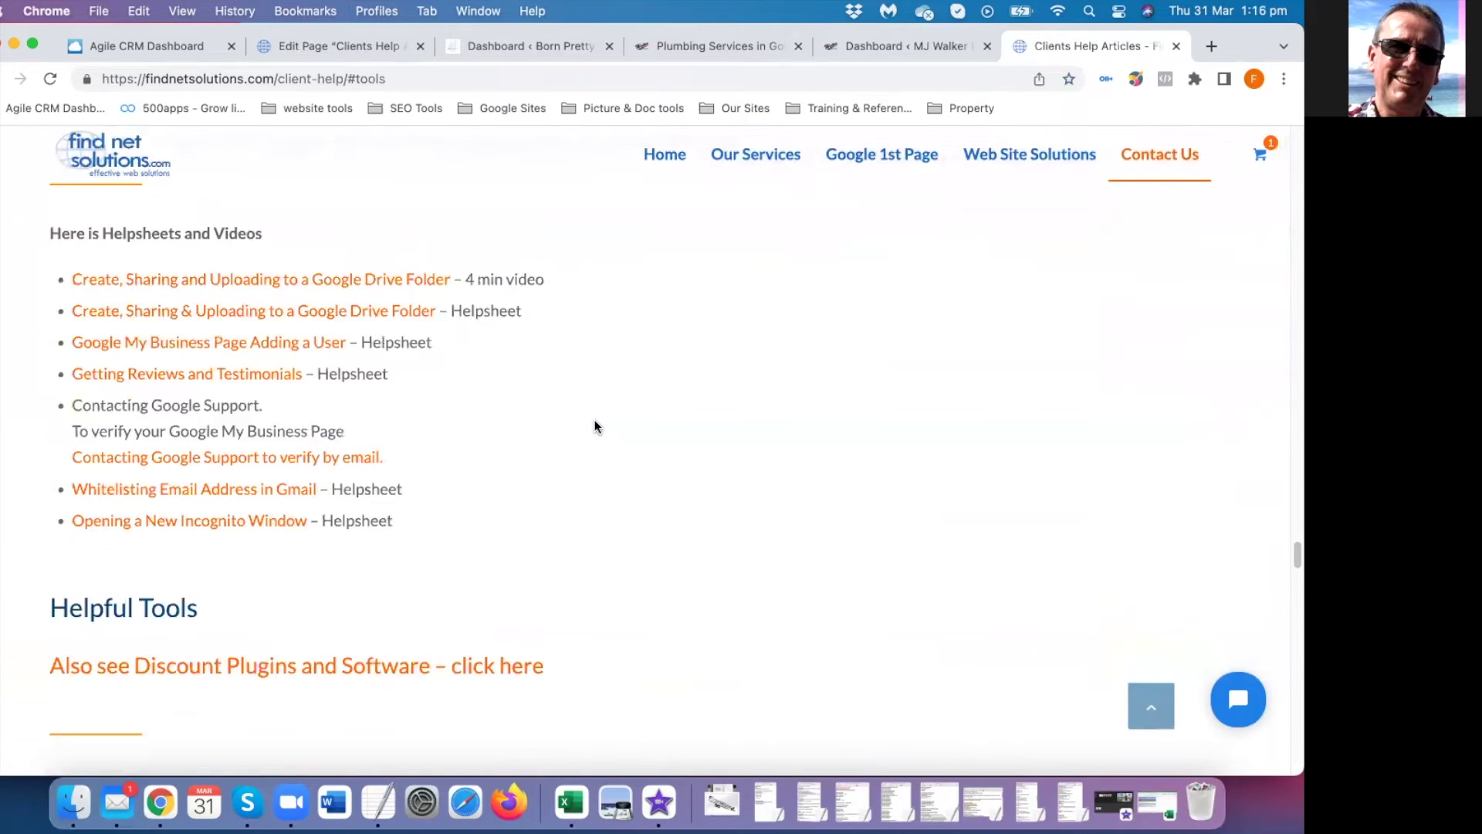
scroll(594, 423, up, 12)
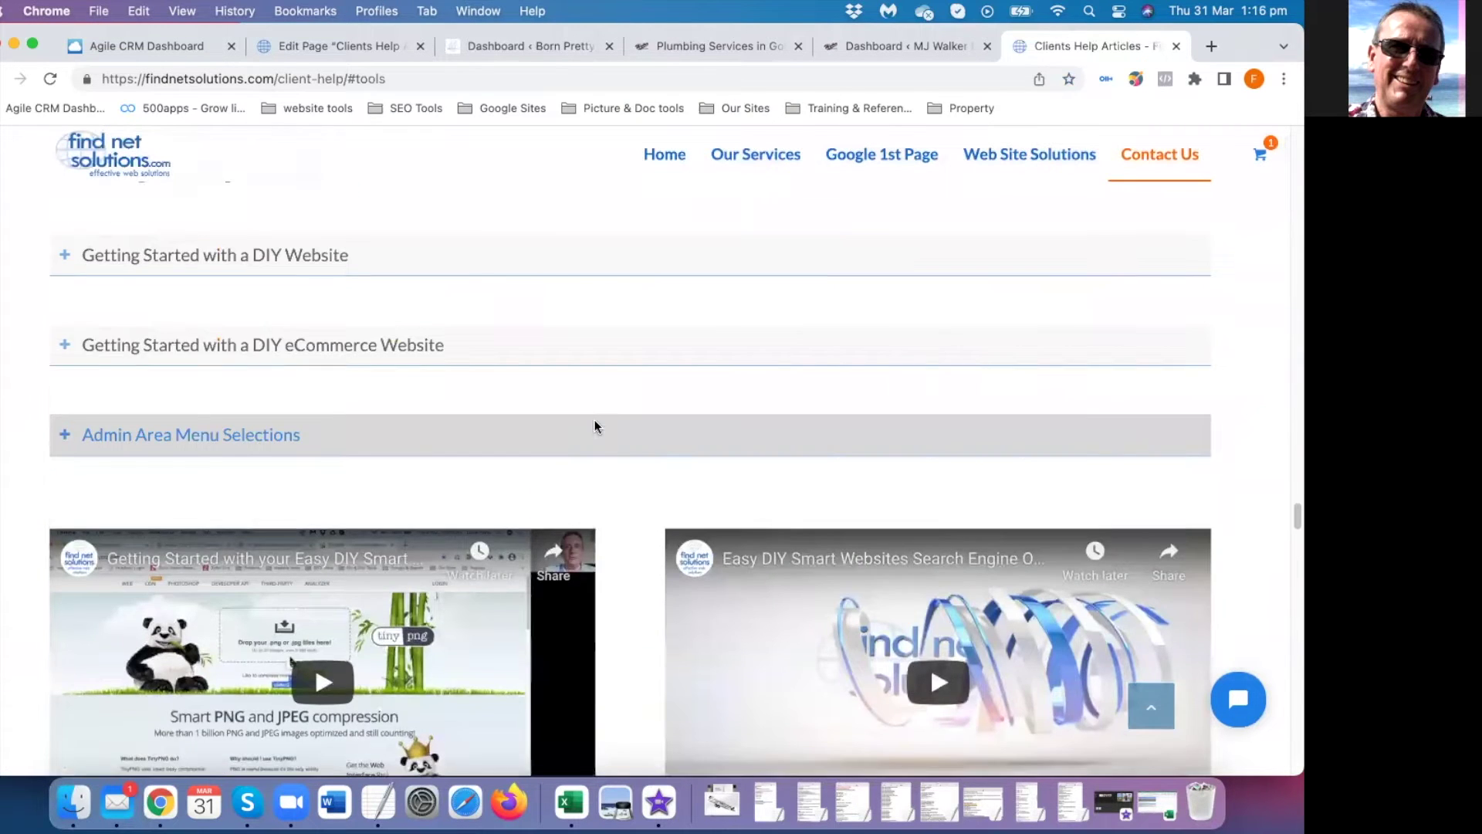
scroll(594, 423, up, 15)
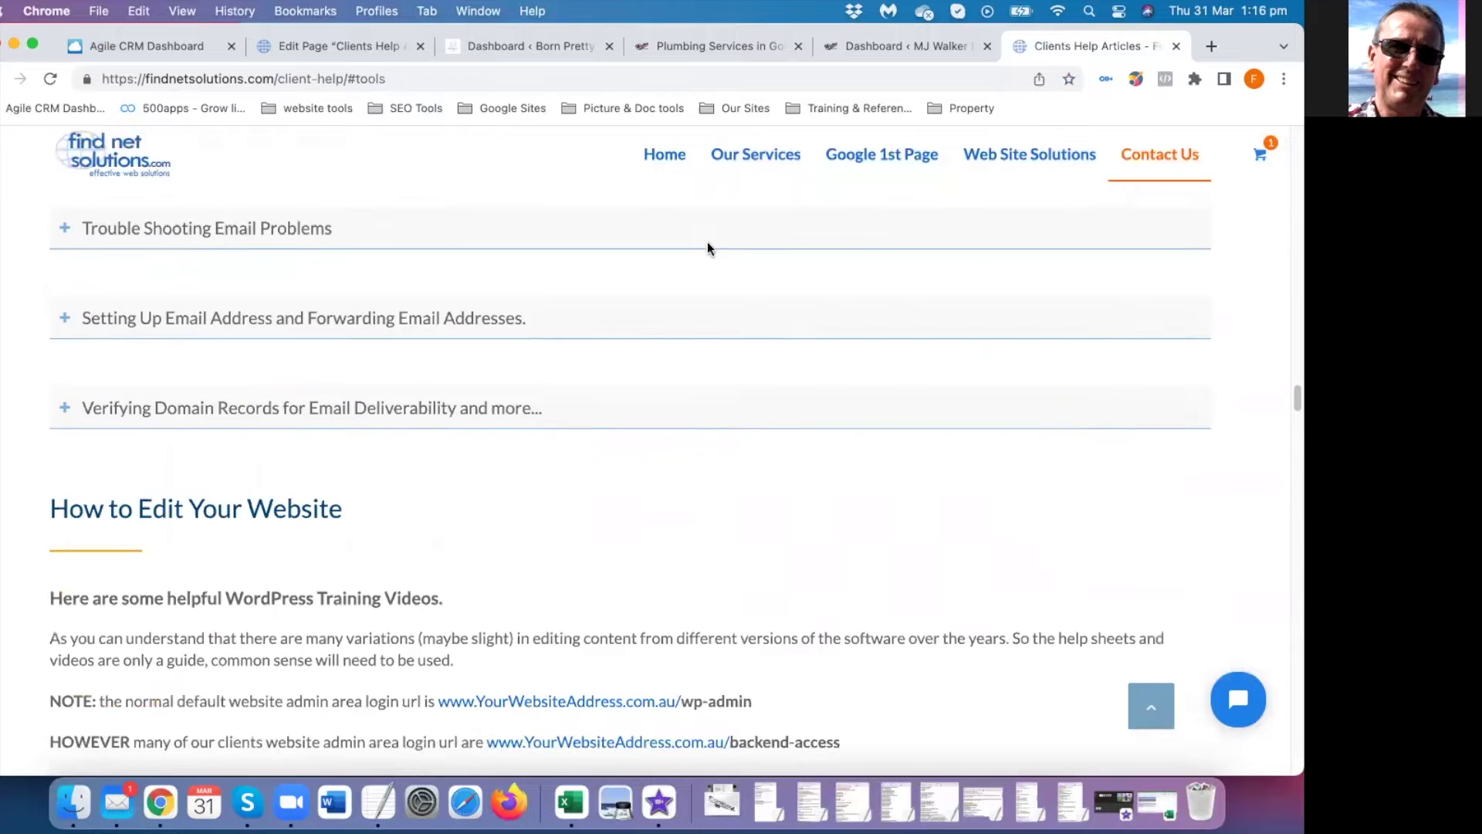
scroll(708, 242, up, 2)
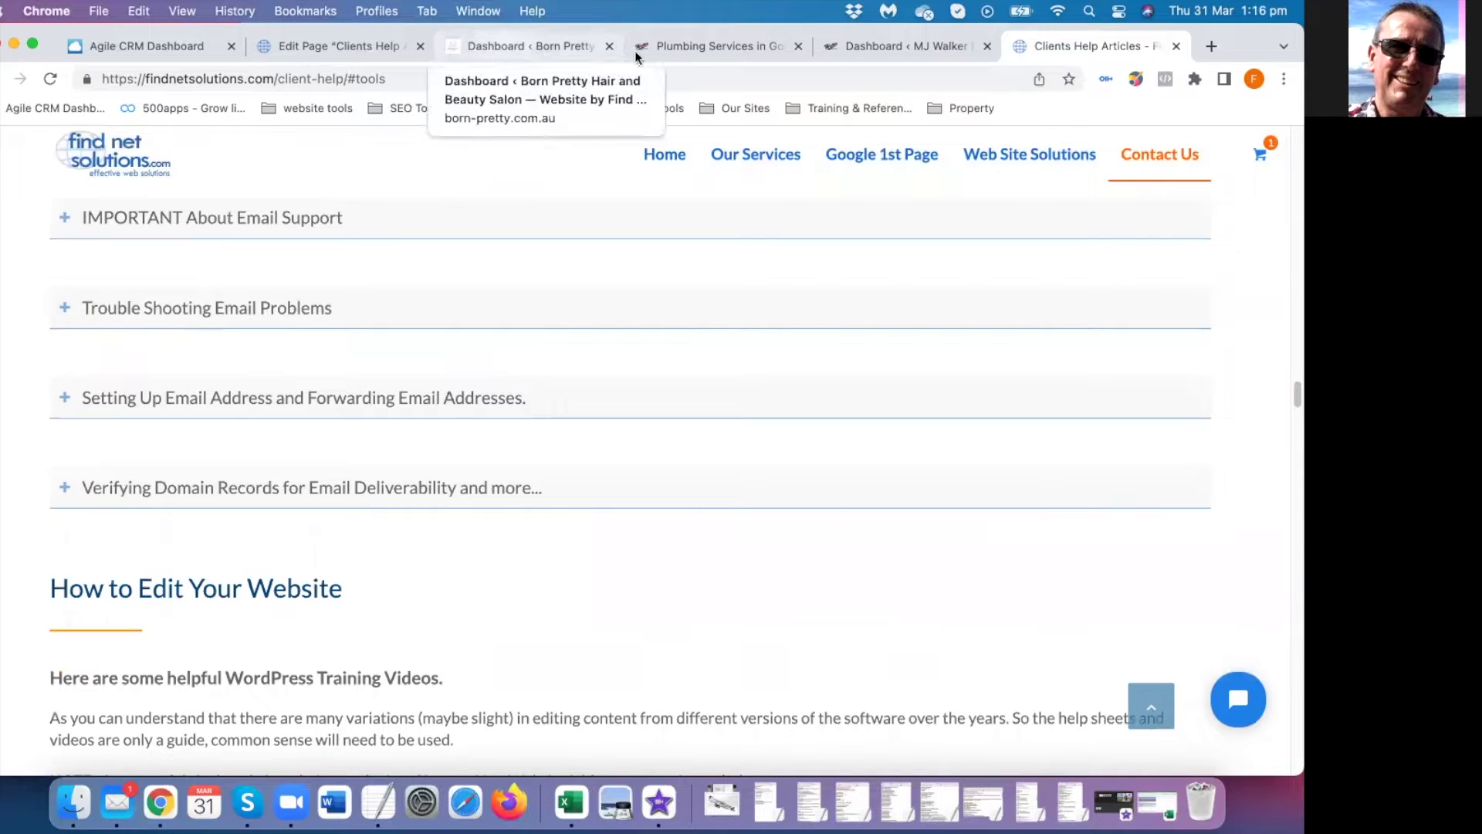
Return to the MJ Walker Plumbing dashboard and look over the admin area's sections
click(860, 45)
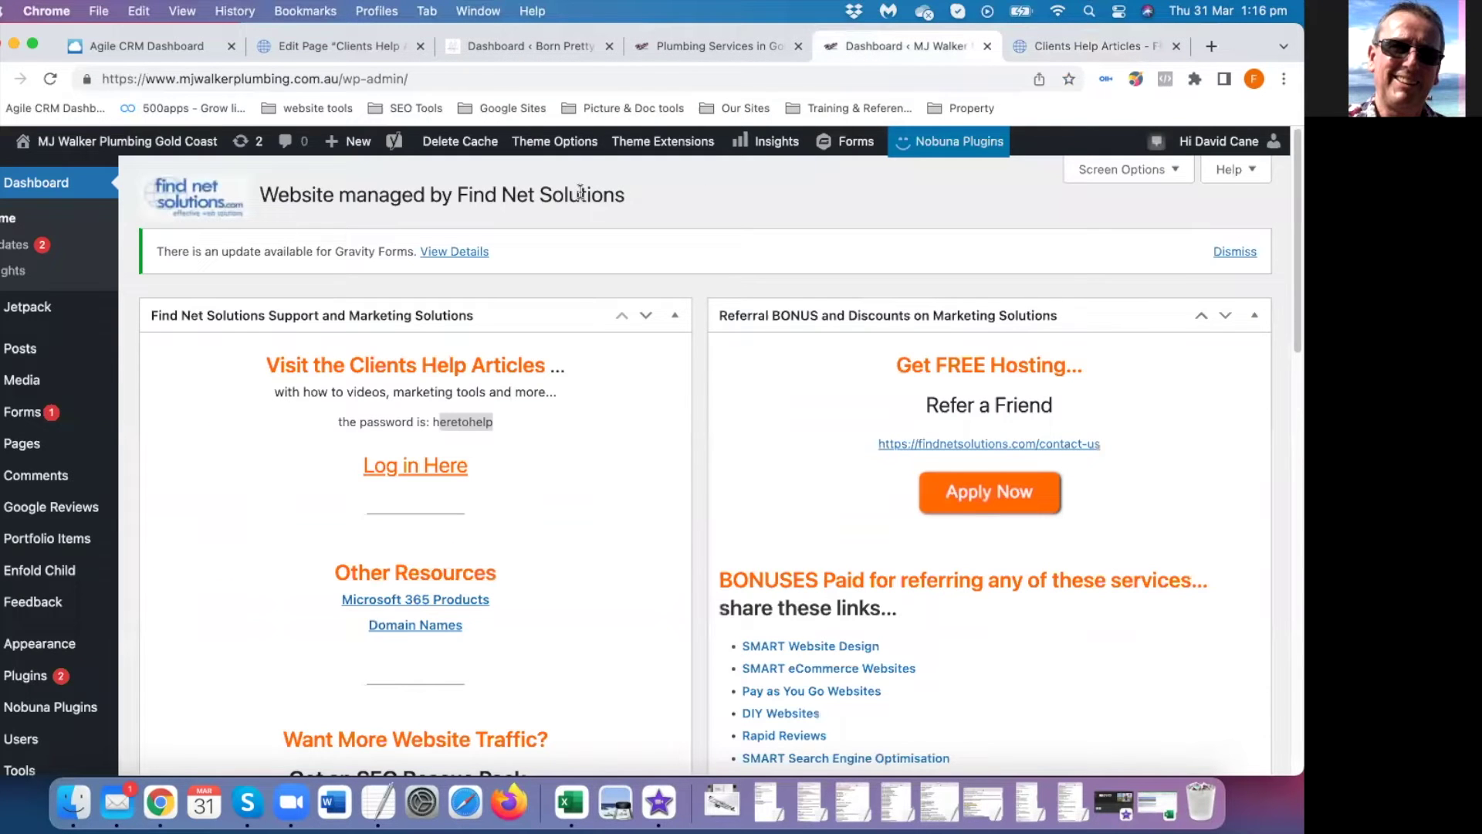
mouse_move(99, 141)
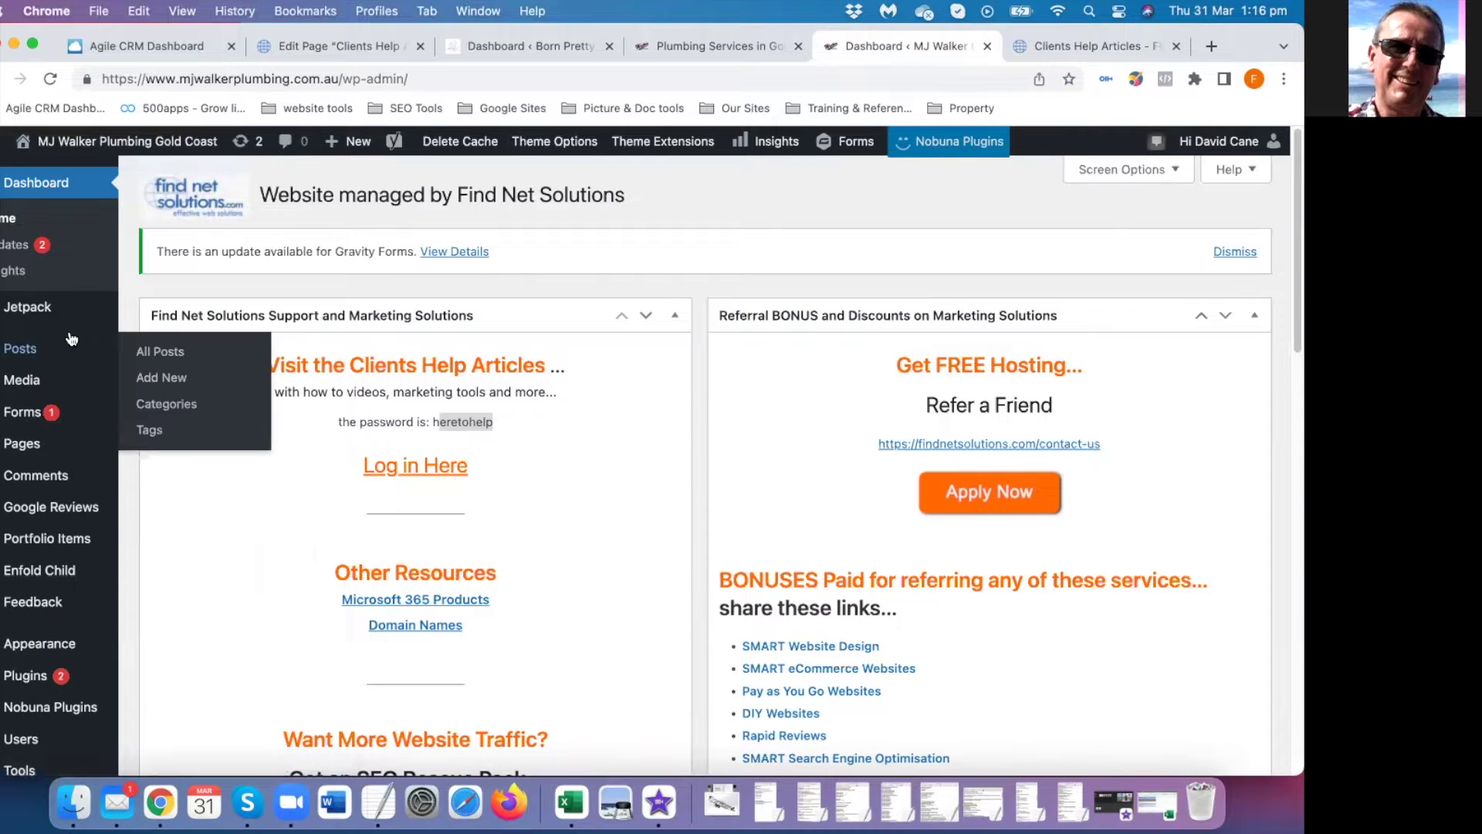
scroll(69, 341, down, 3)
scroll(68, 341, down, 1)
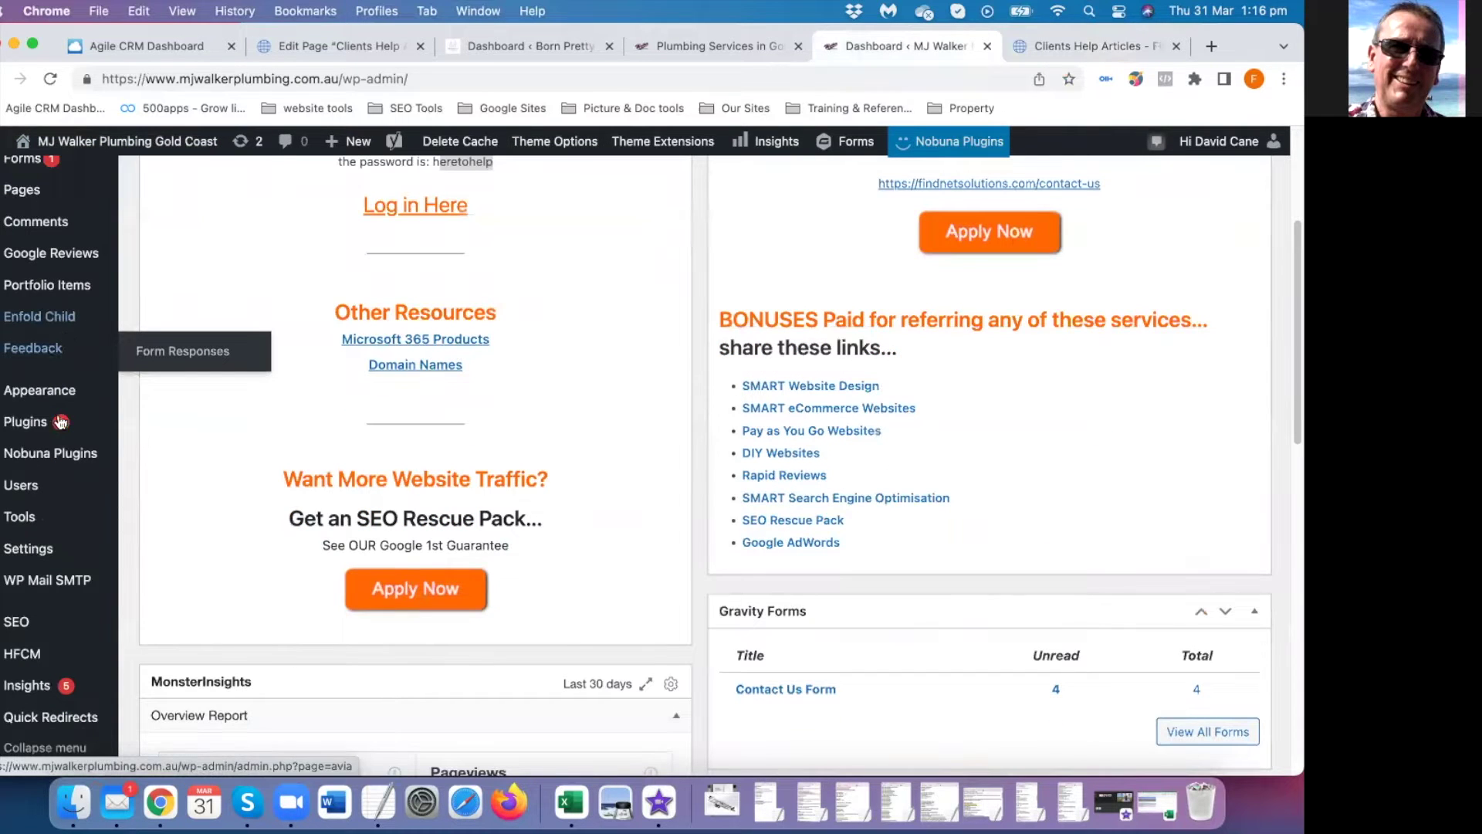
scroll(59, 621, up, 4)
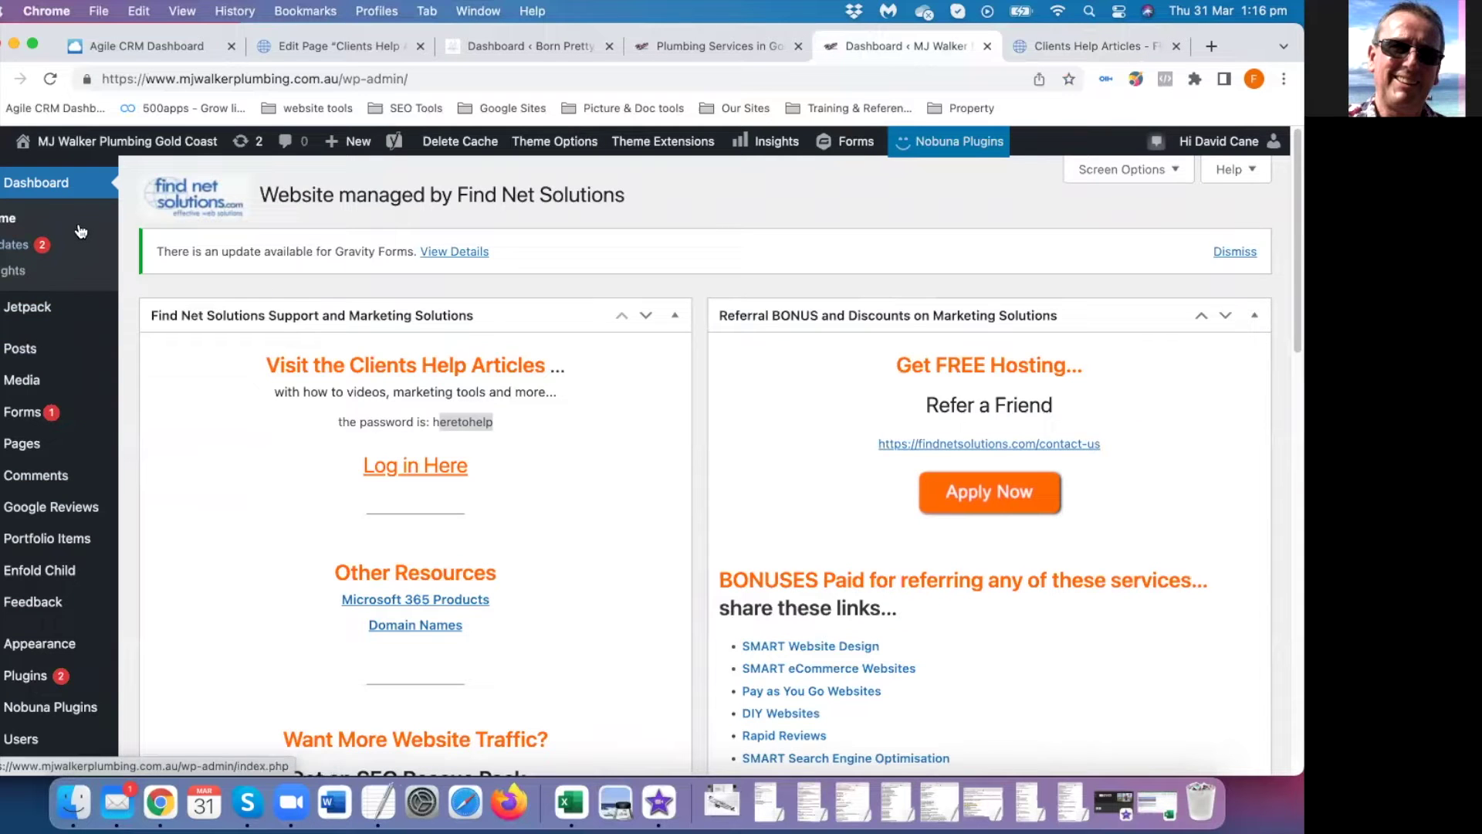
Show all blog posts and open "5 Common Causes of Clogged Drains" to view its Avia Layout Builder content
mouse_move(23, 354)
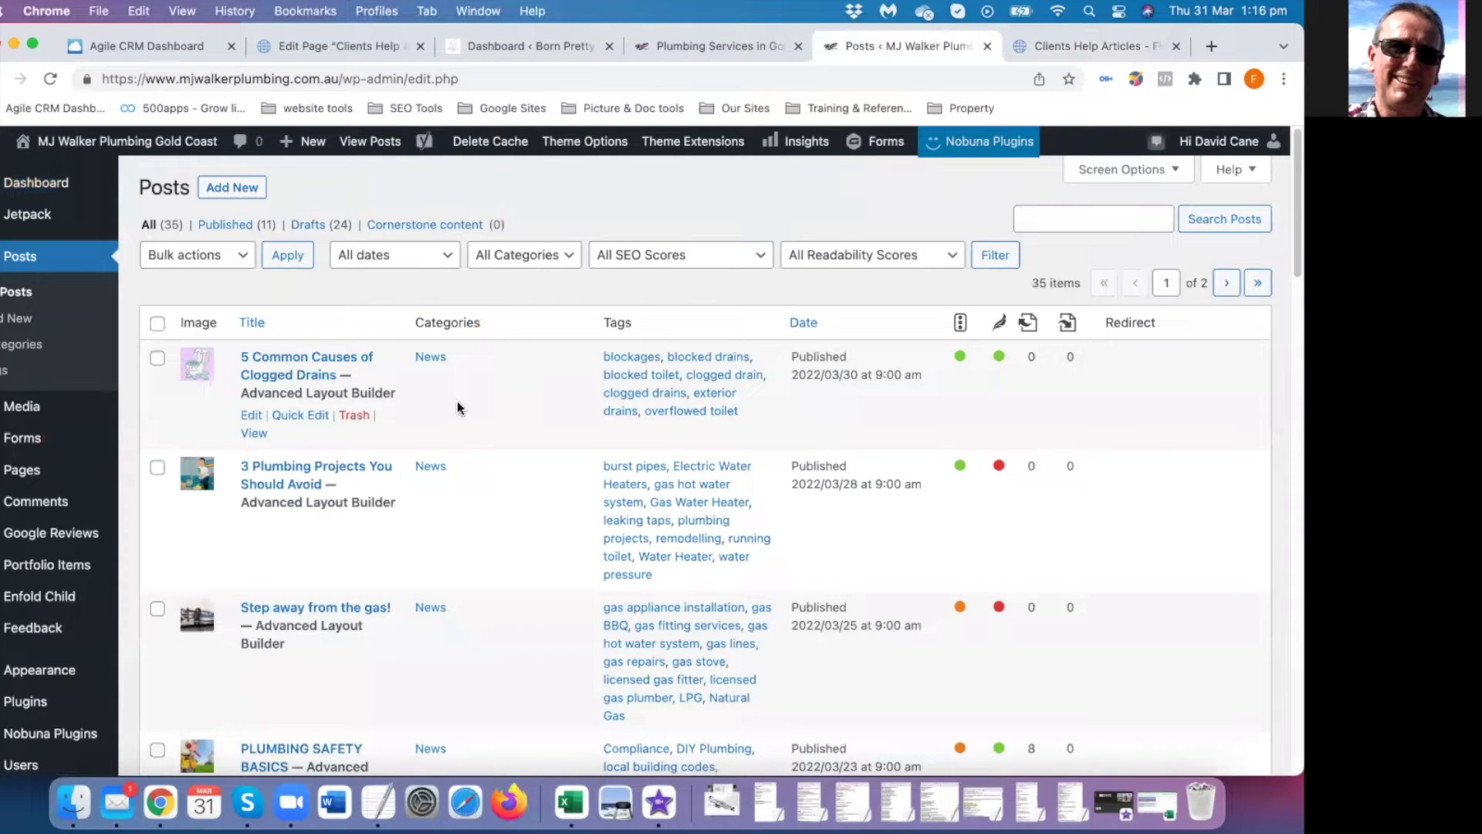
click(287, 379)
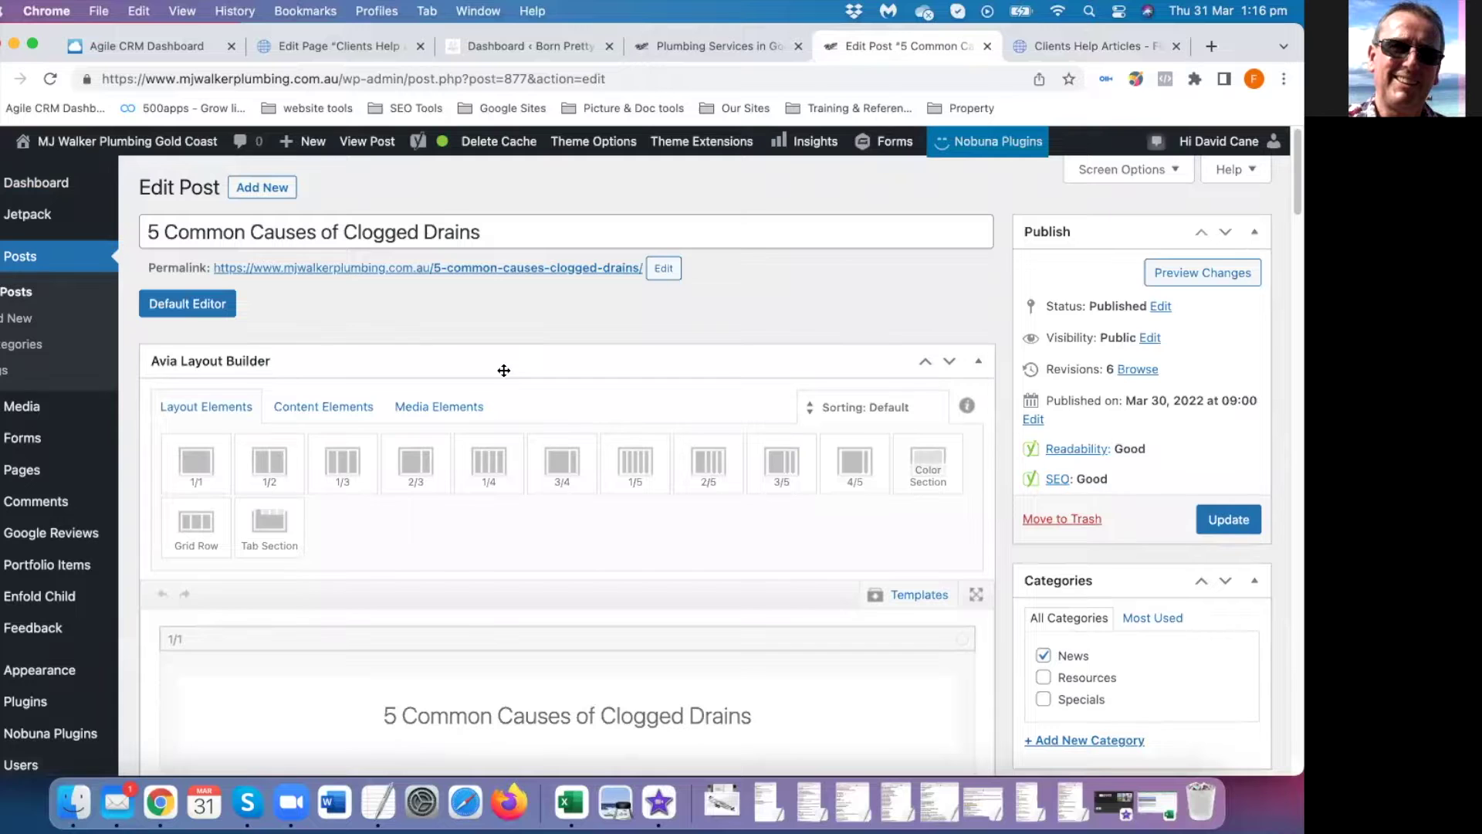
scroll(504, 371, down, 1)
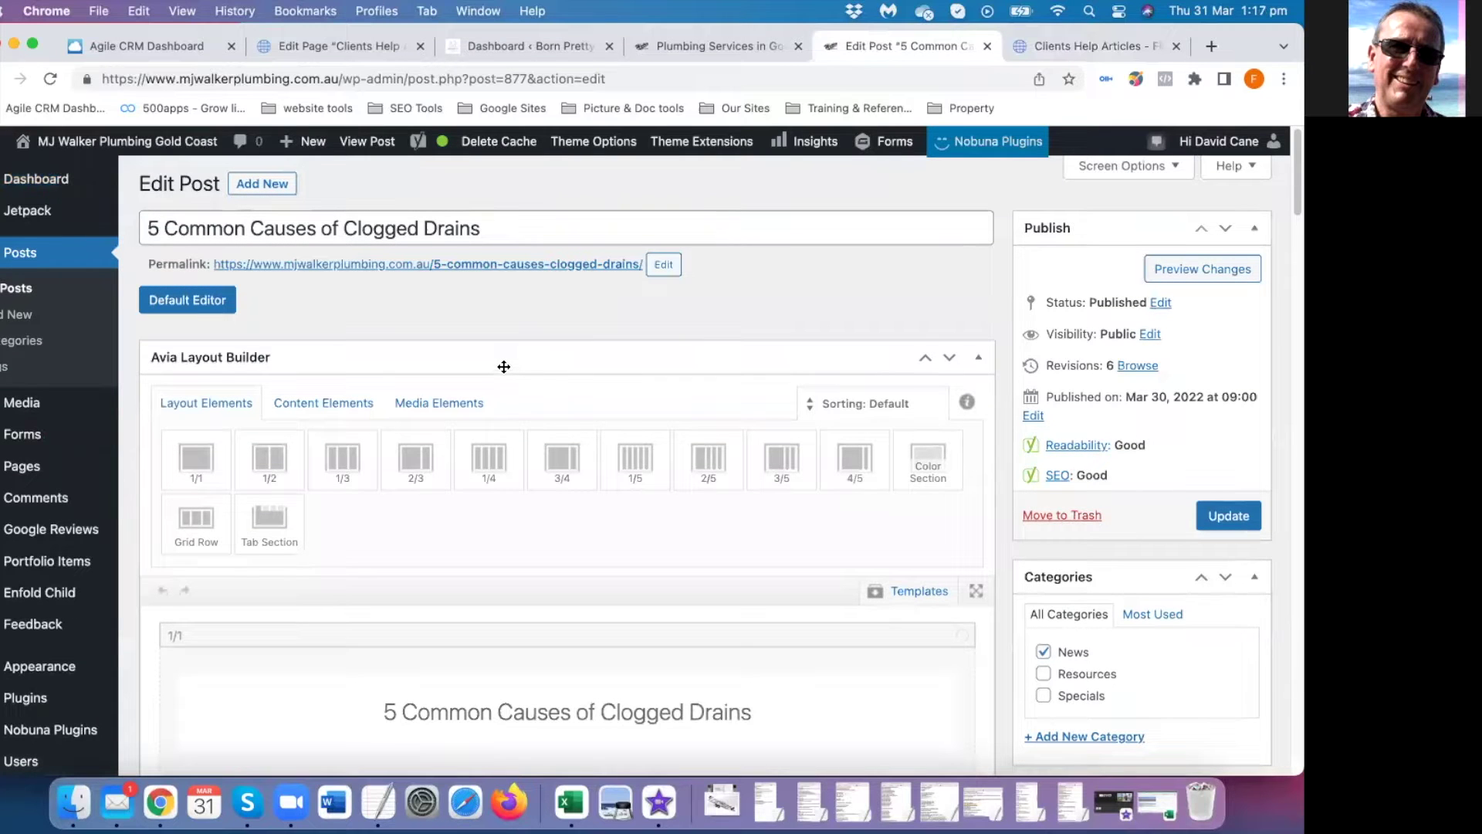
scroll(504, 366, up, 1)
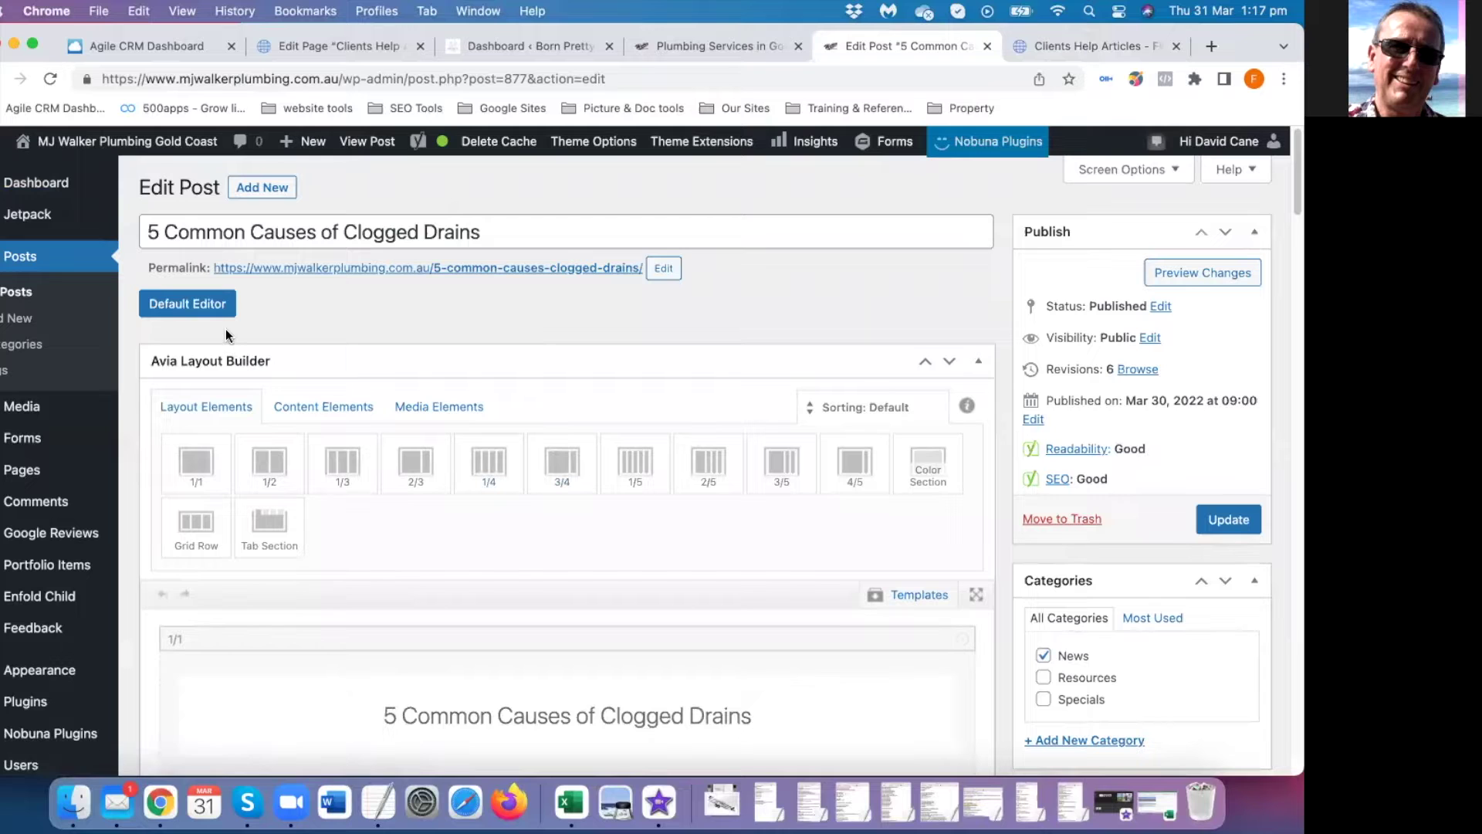
Start a new blog post and check its extended formatting toolbar, title field and body area
click(266, 189)
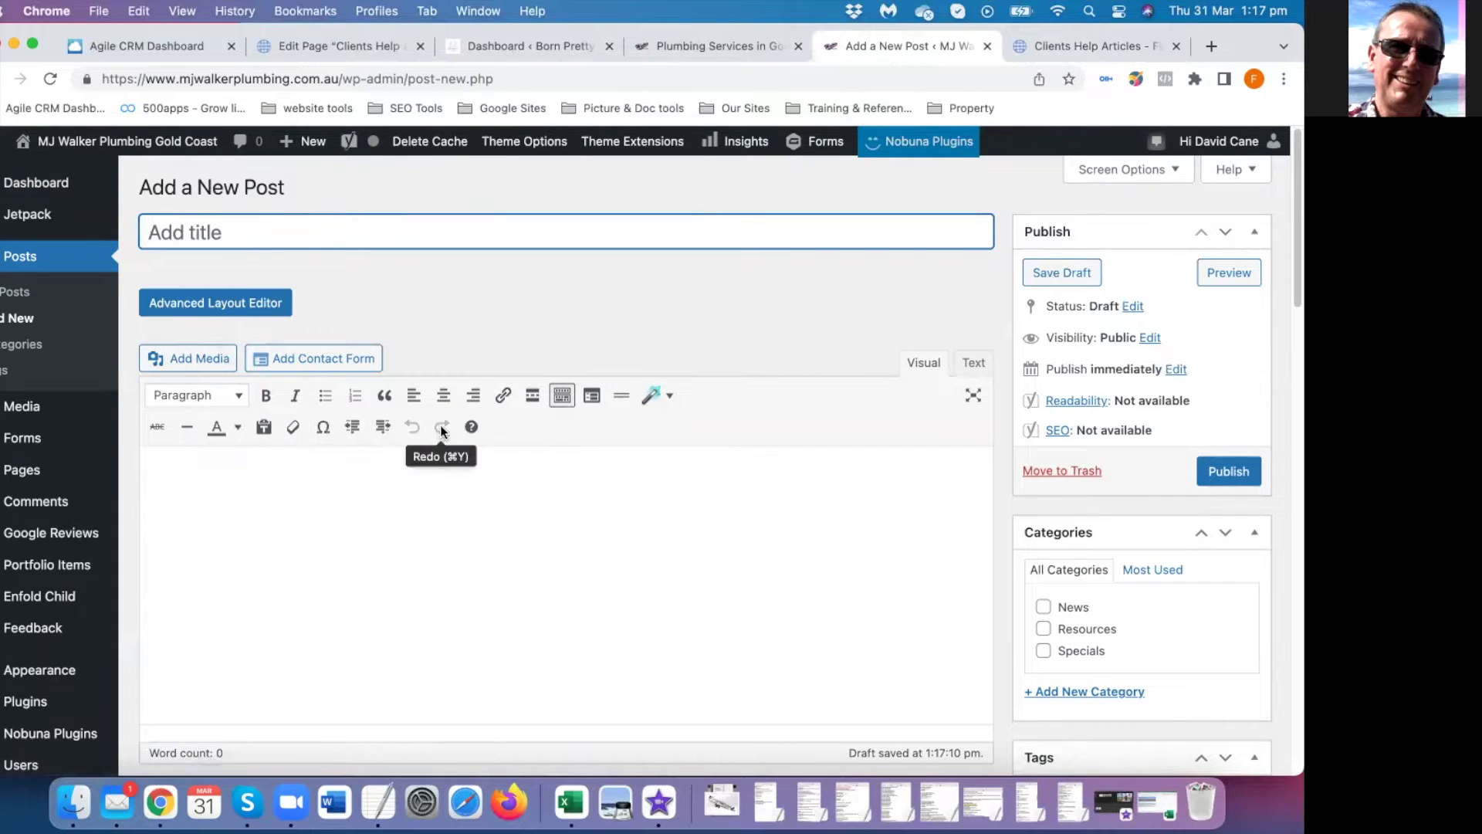
click(562, 397)
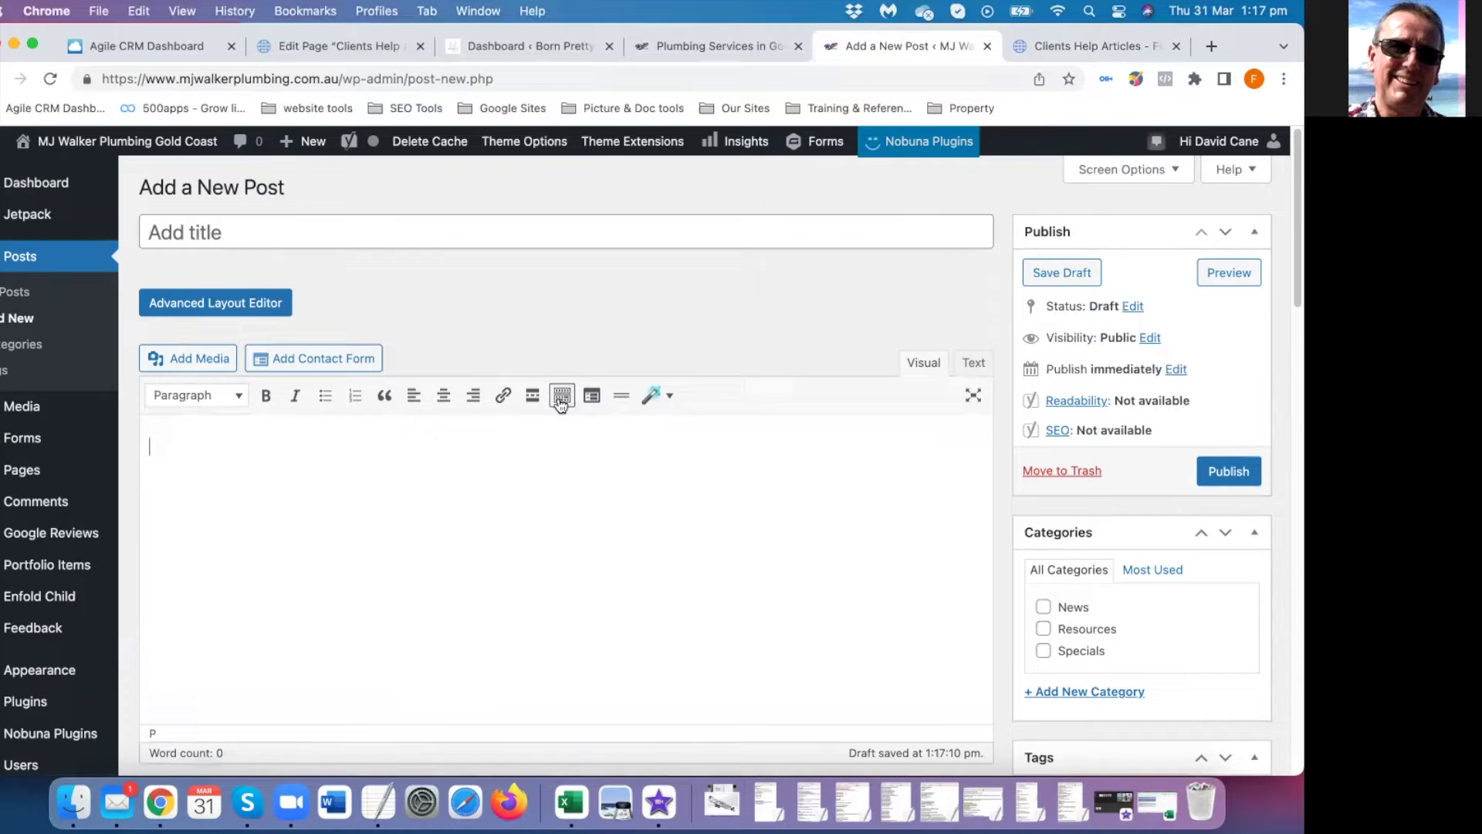
click(561, 397)
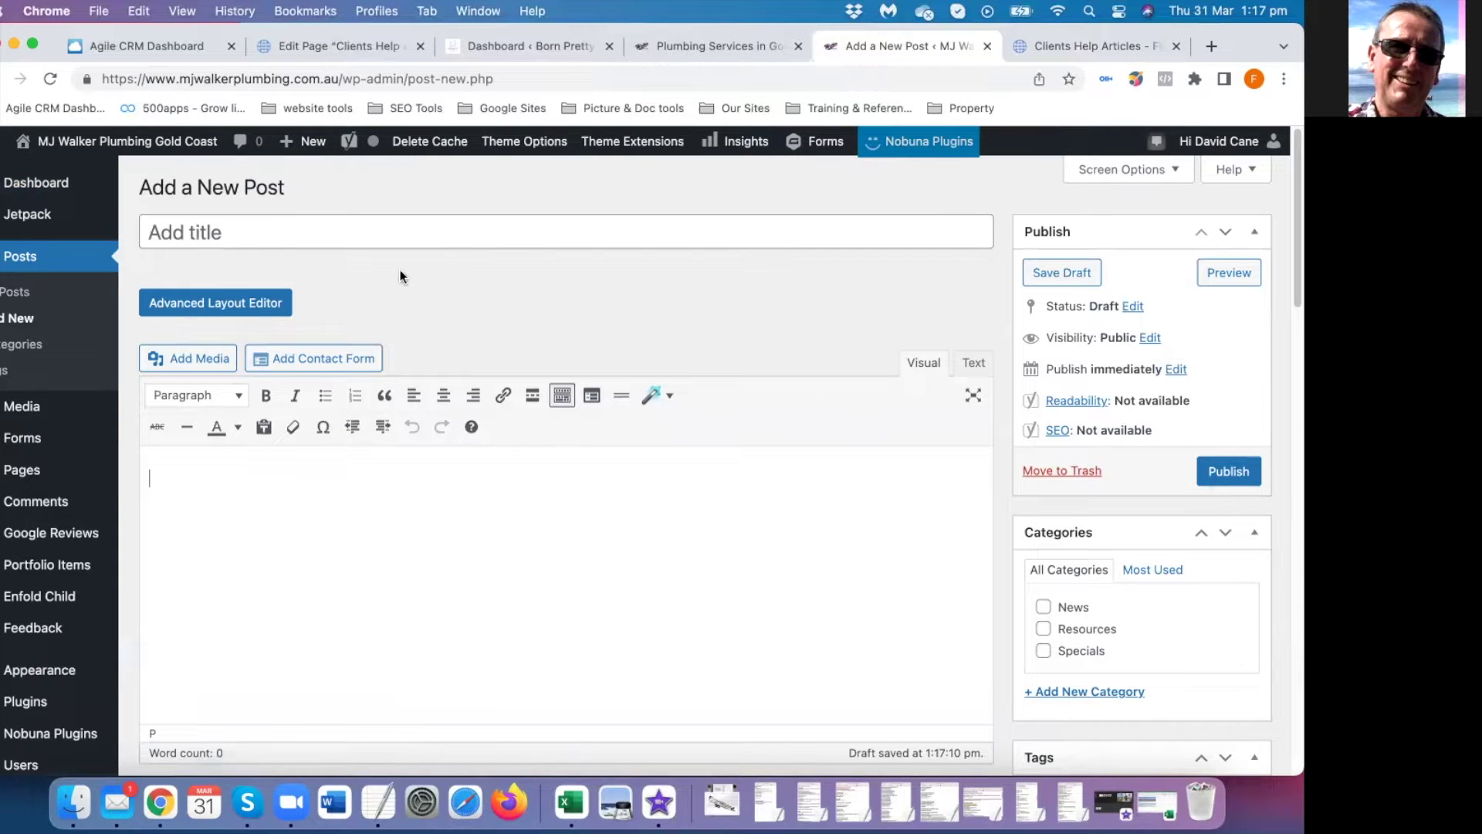
click(150, 231)
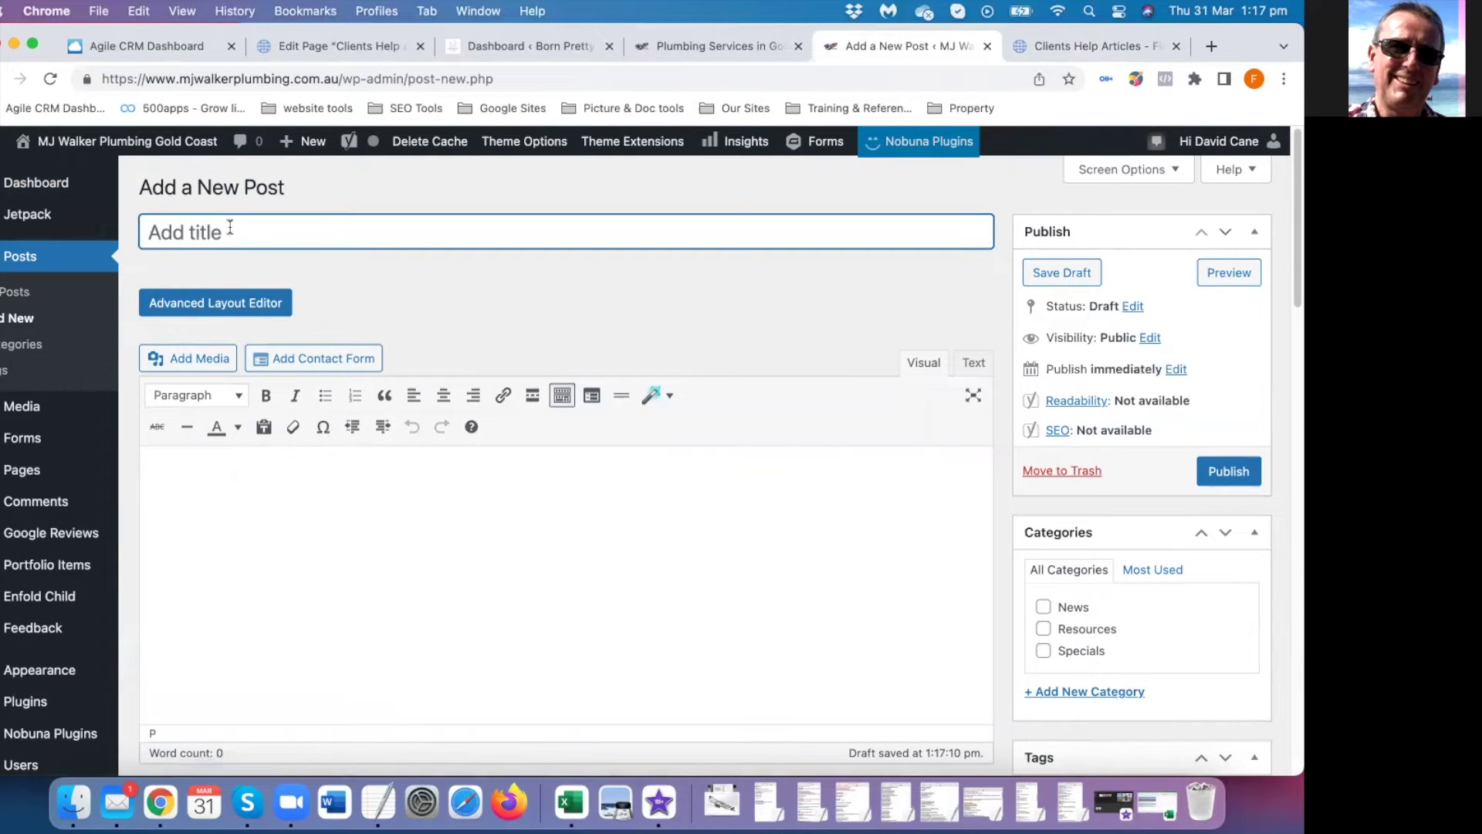
click(202, 491)
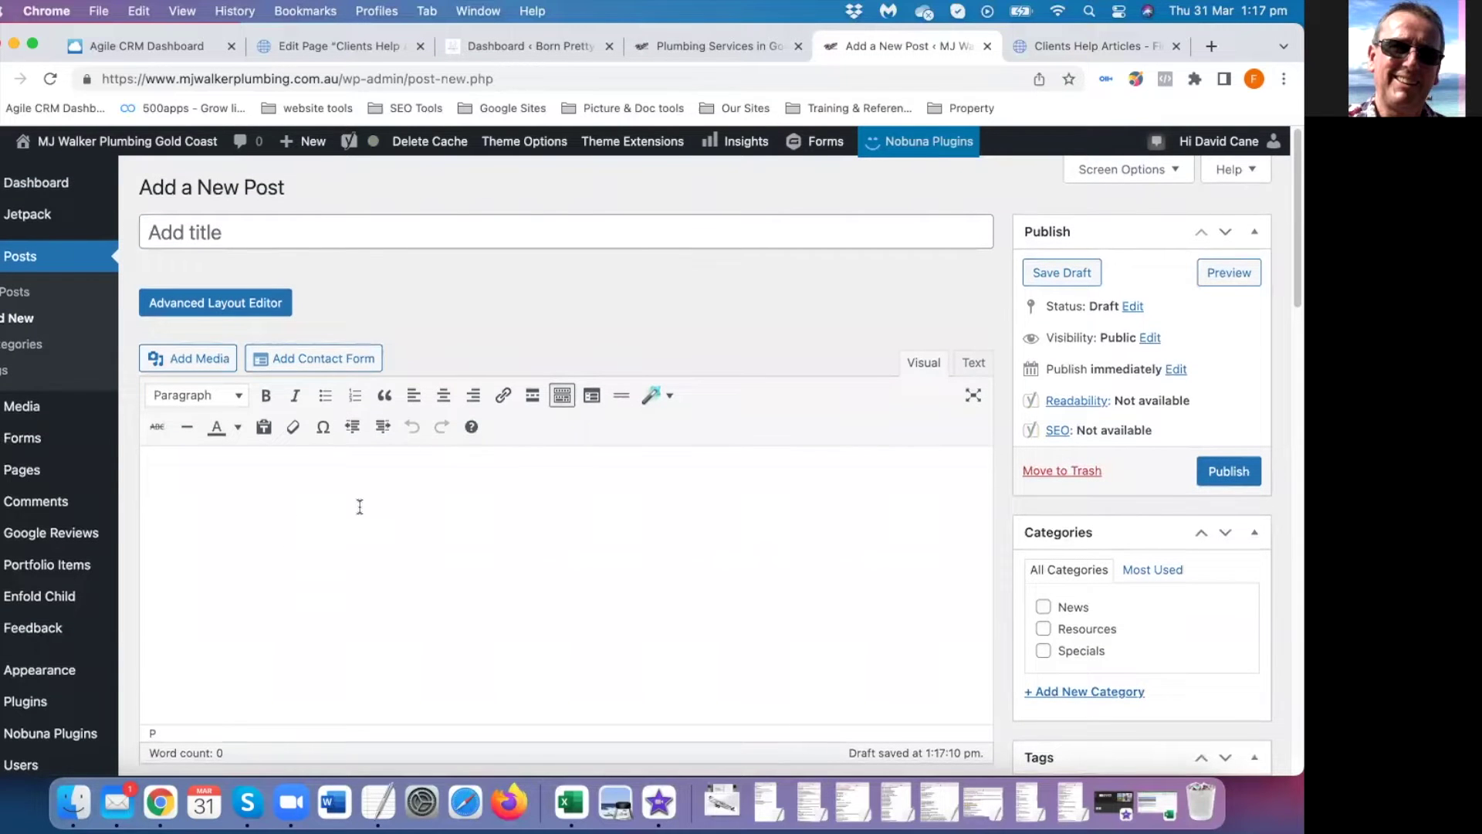
Switch the new post to the Advanced Layout Editor and add a Text Block content element to its layout
click(221, 309)
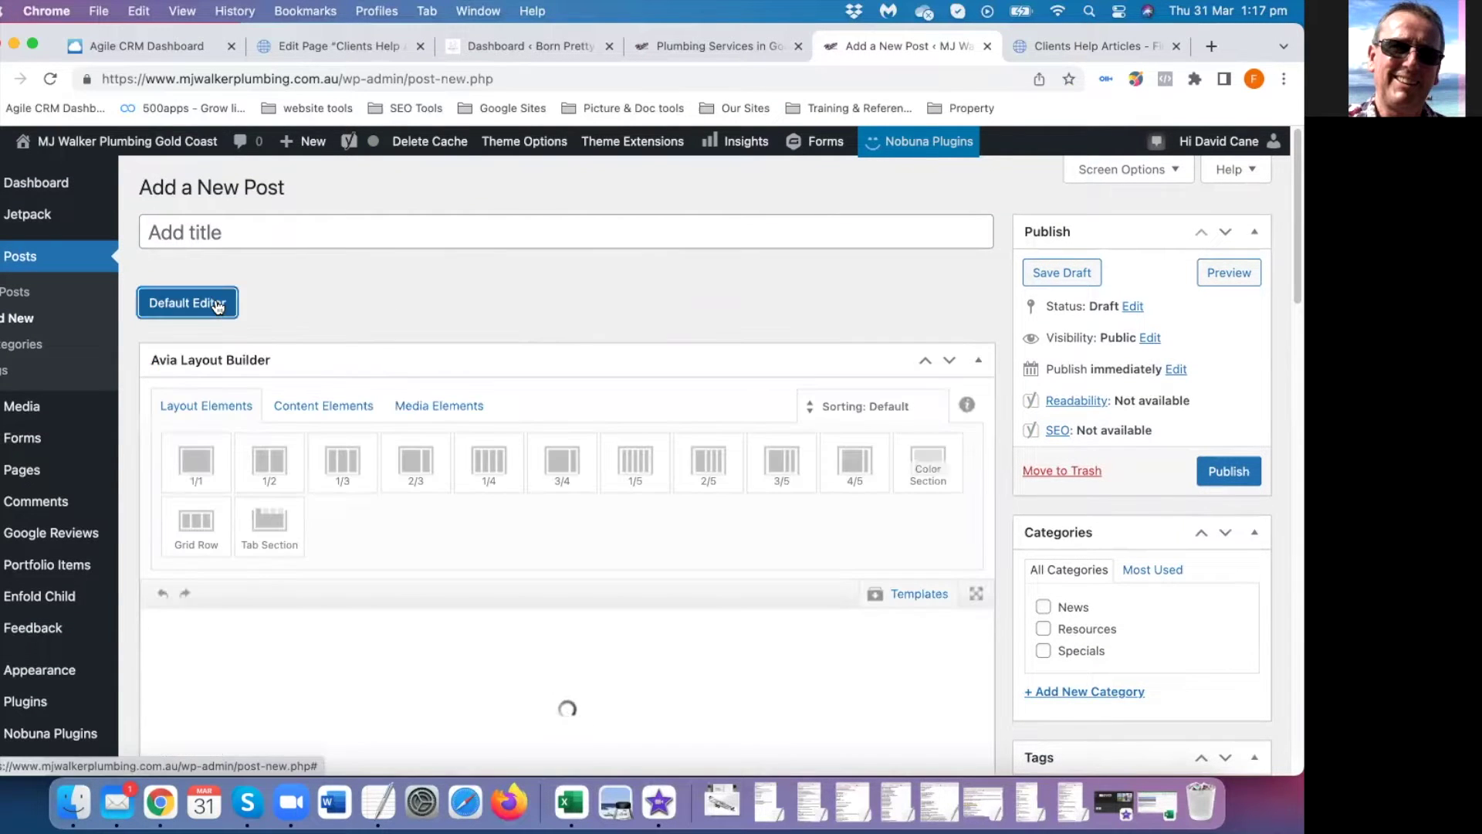
scroll(528, 371, down, 3)
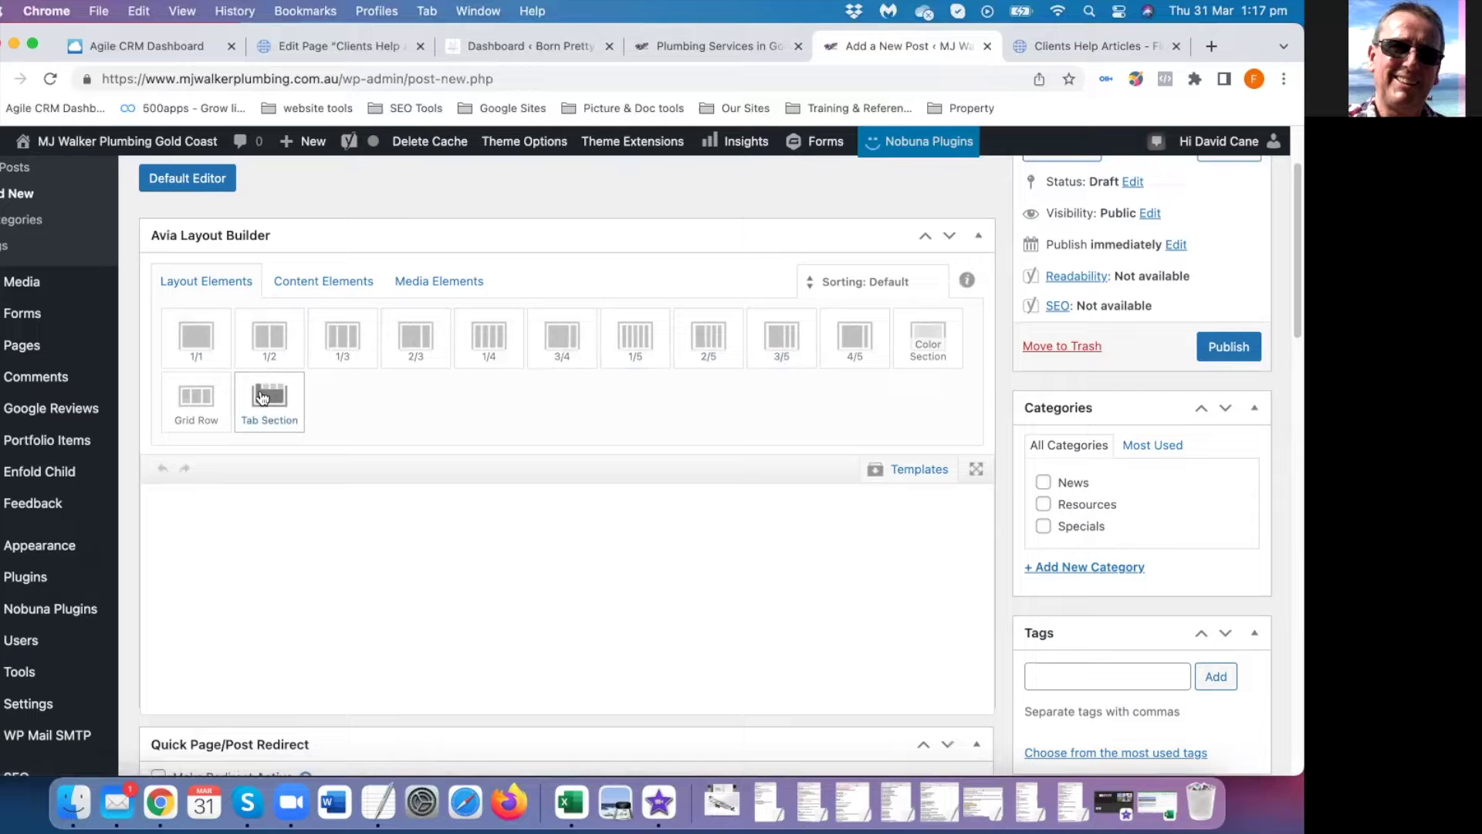
click(313, 285)
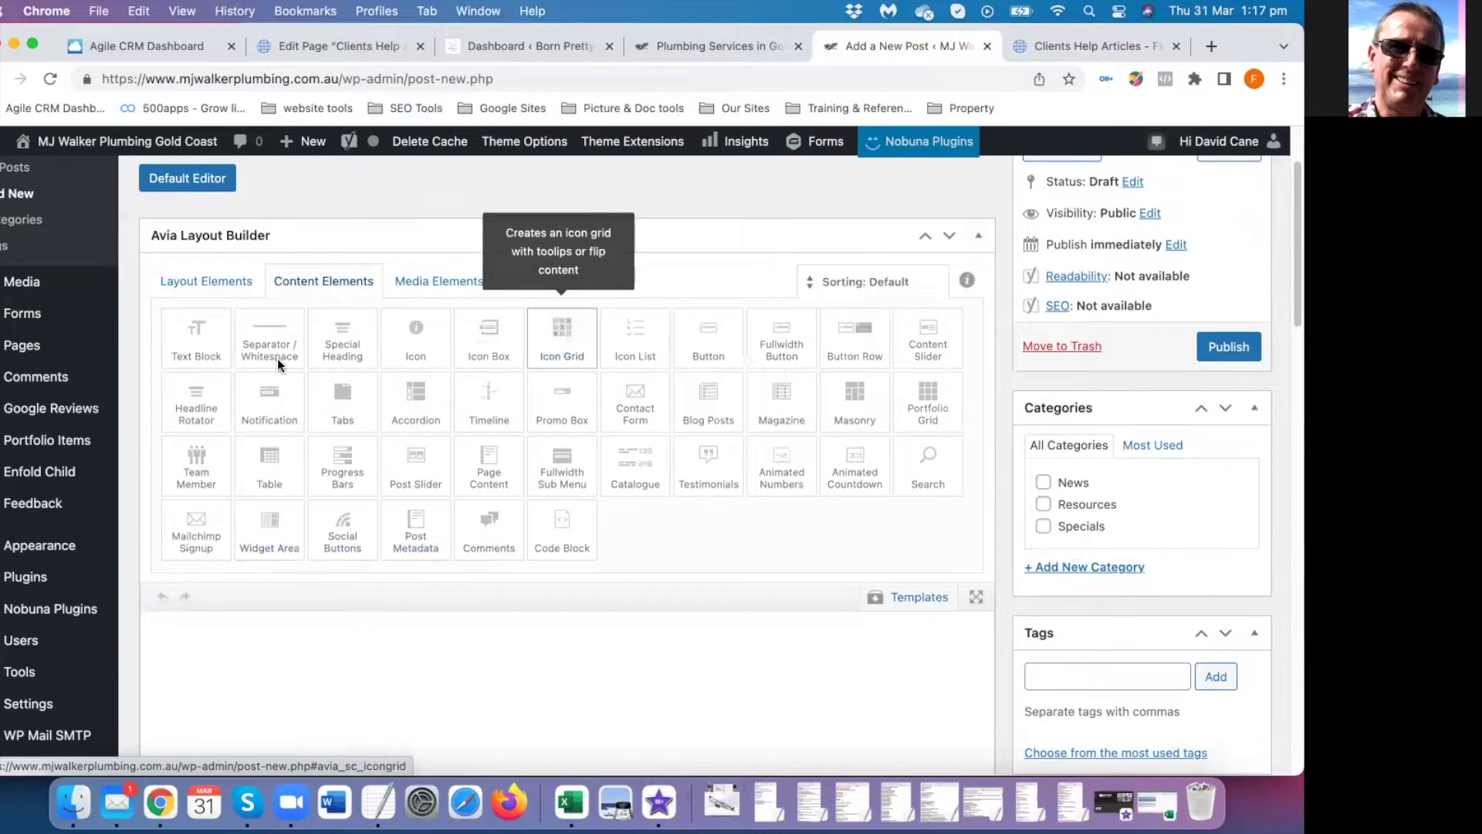
click(191, 343)
scroll(420, 646, down, 1)
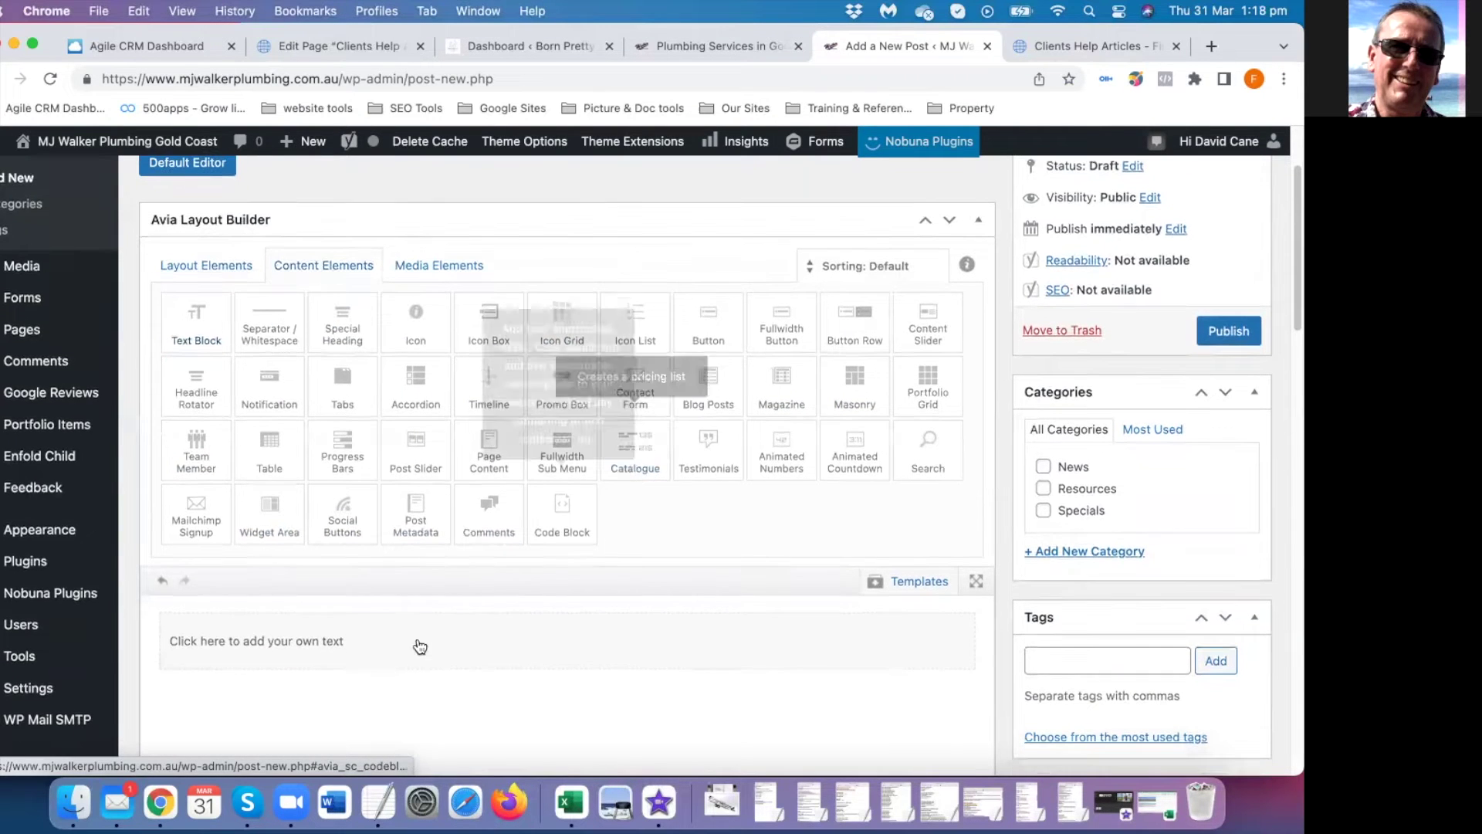
scroll(340, 588, down, 3)
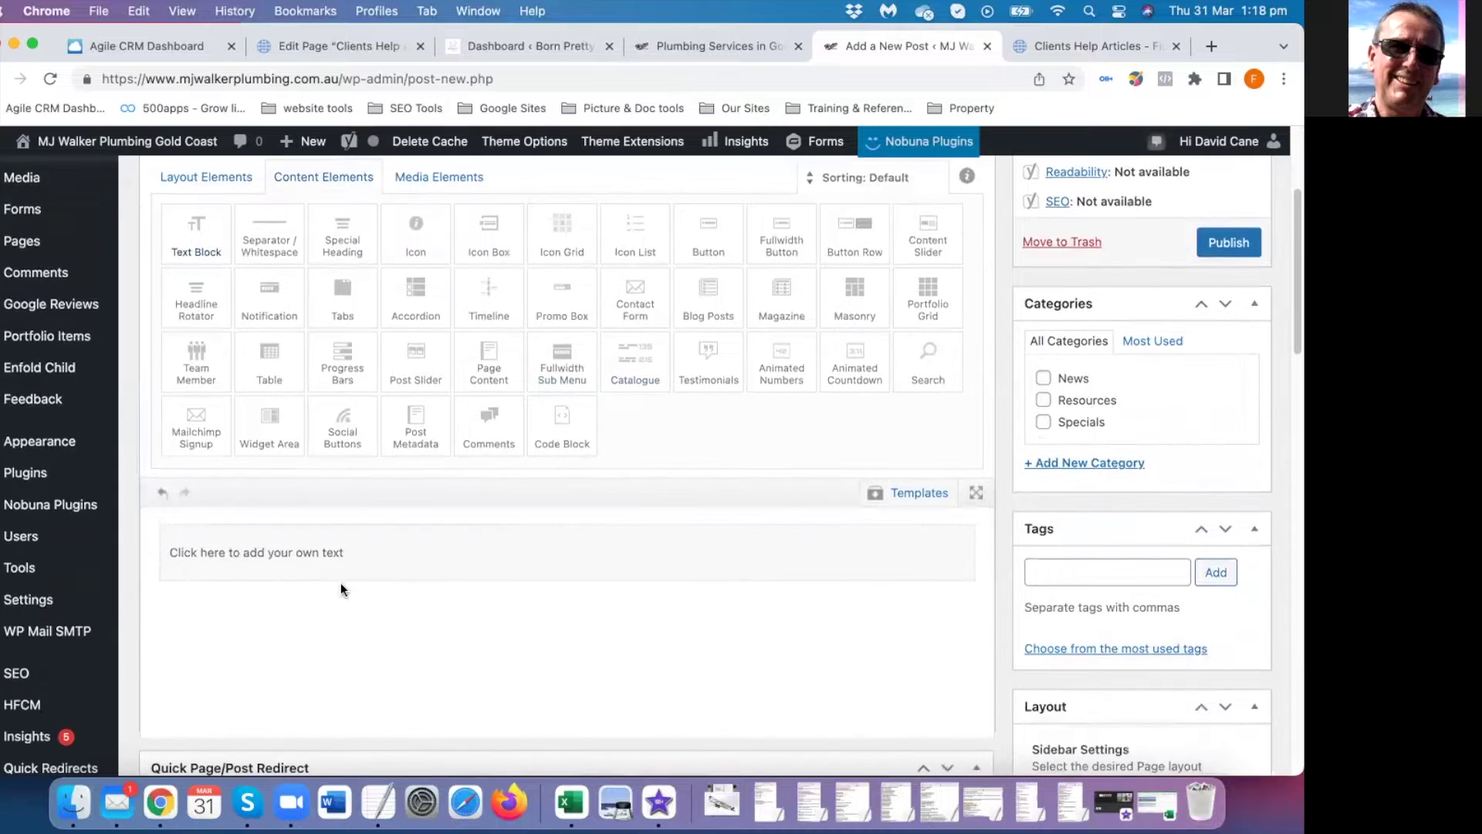
Duplicate the text block in the new post's layout and check which saved templates can be loaded
mouse_move(291, 556)
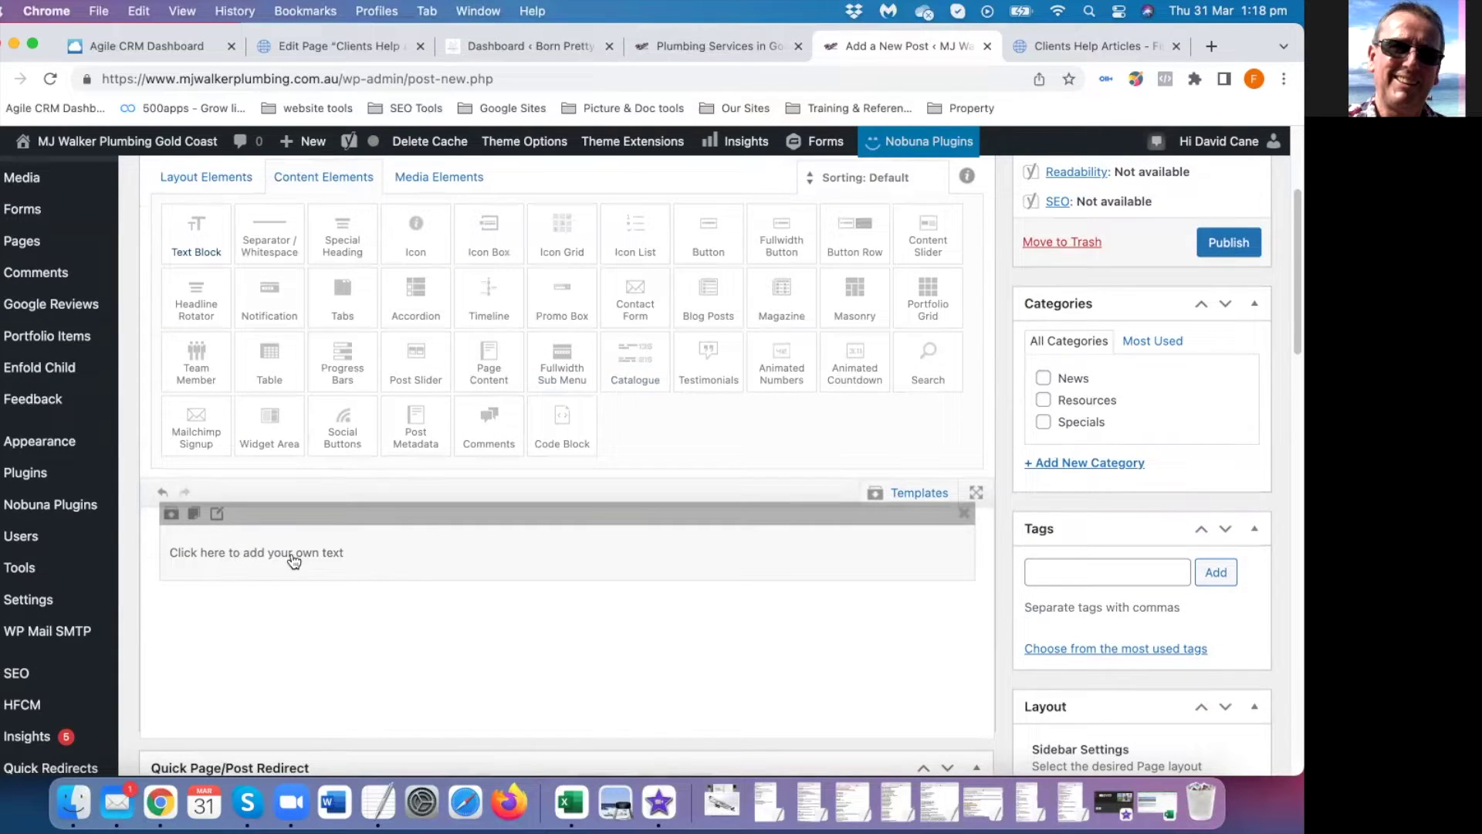
click(193, 515)
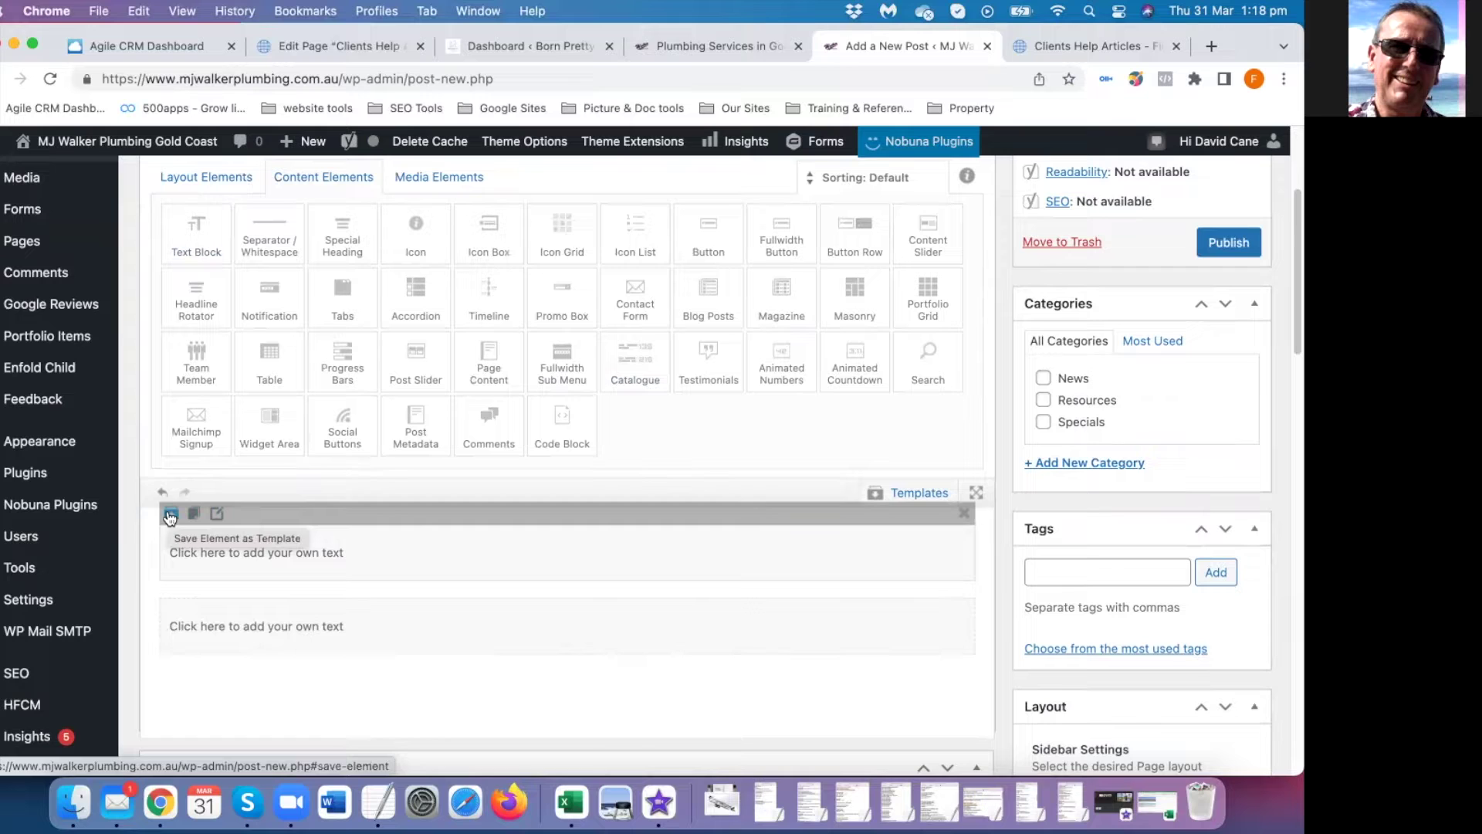
click(917, 495)
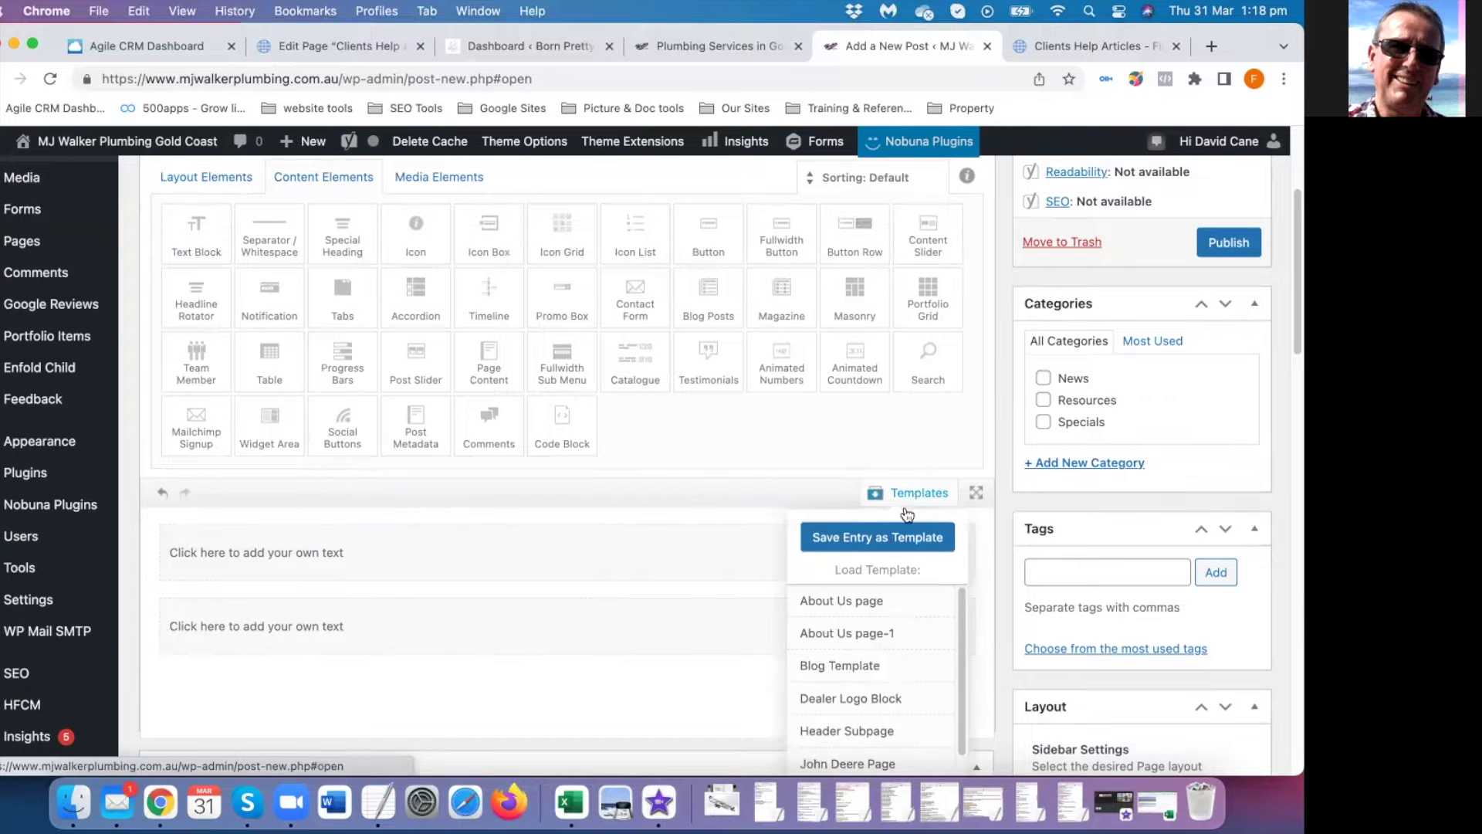
scroll(907, 620, down, 2)
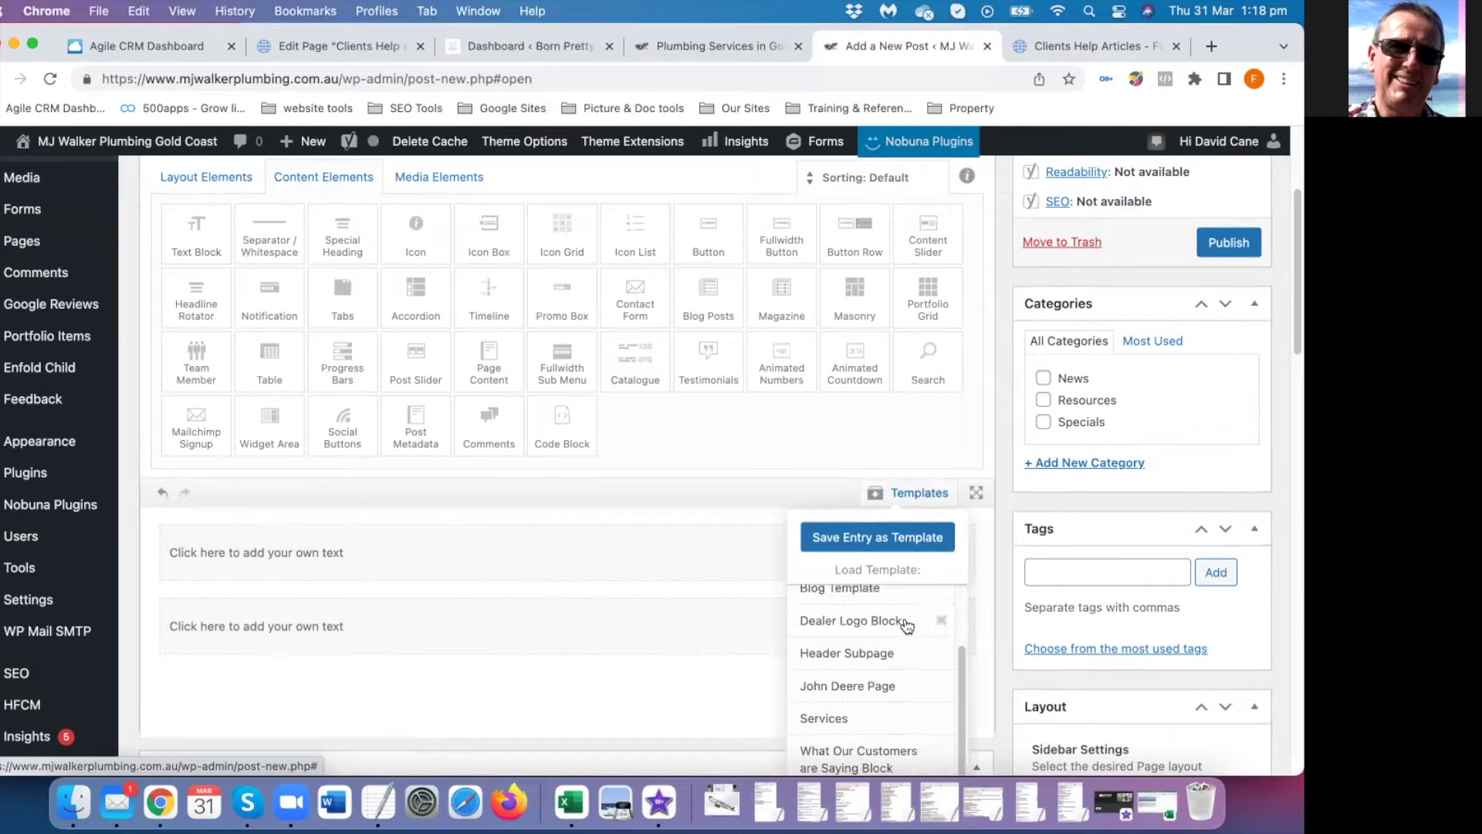
click(698, 490)
Delete the second text block from the new post's layout
scroll(701, 498, down, 1)
scroll(700, 498, down, 1)
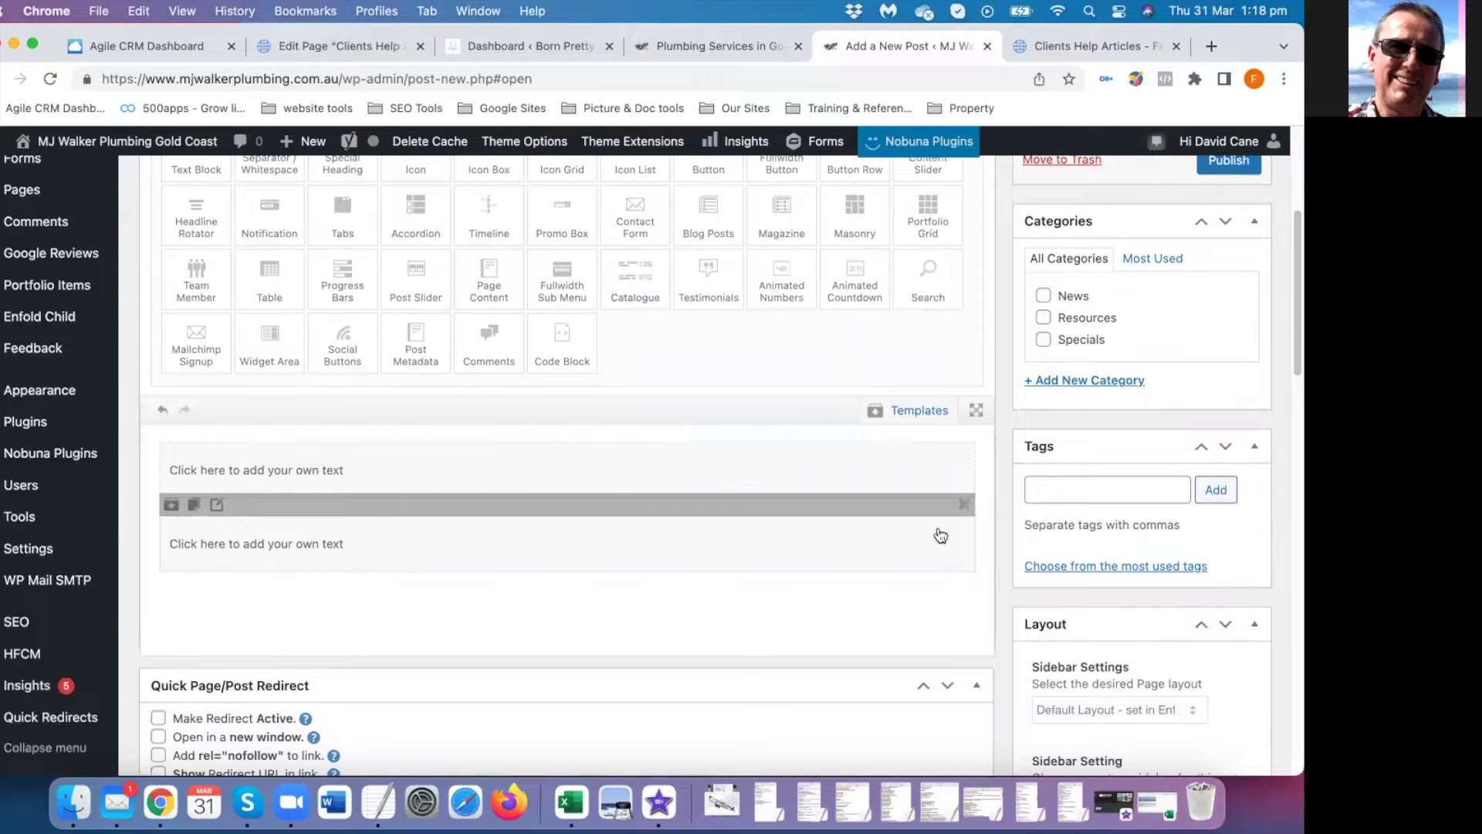
click(963, 505)
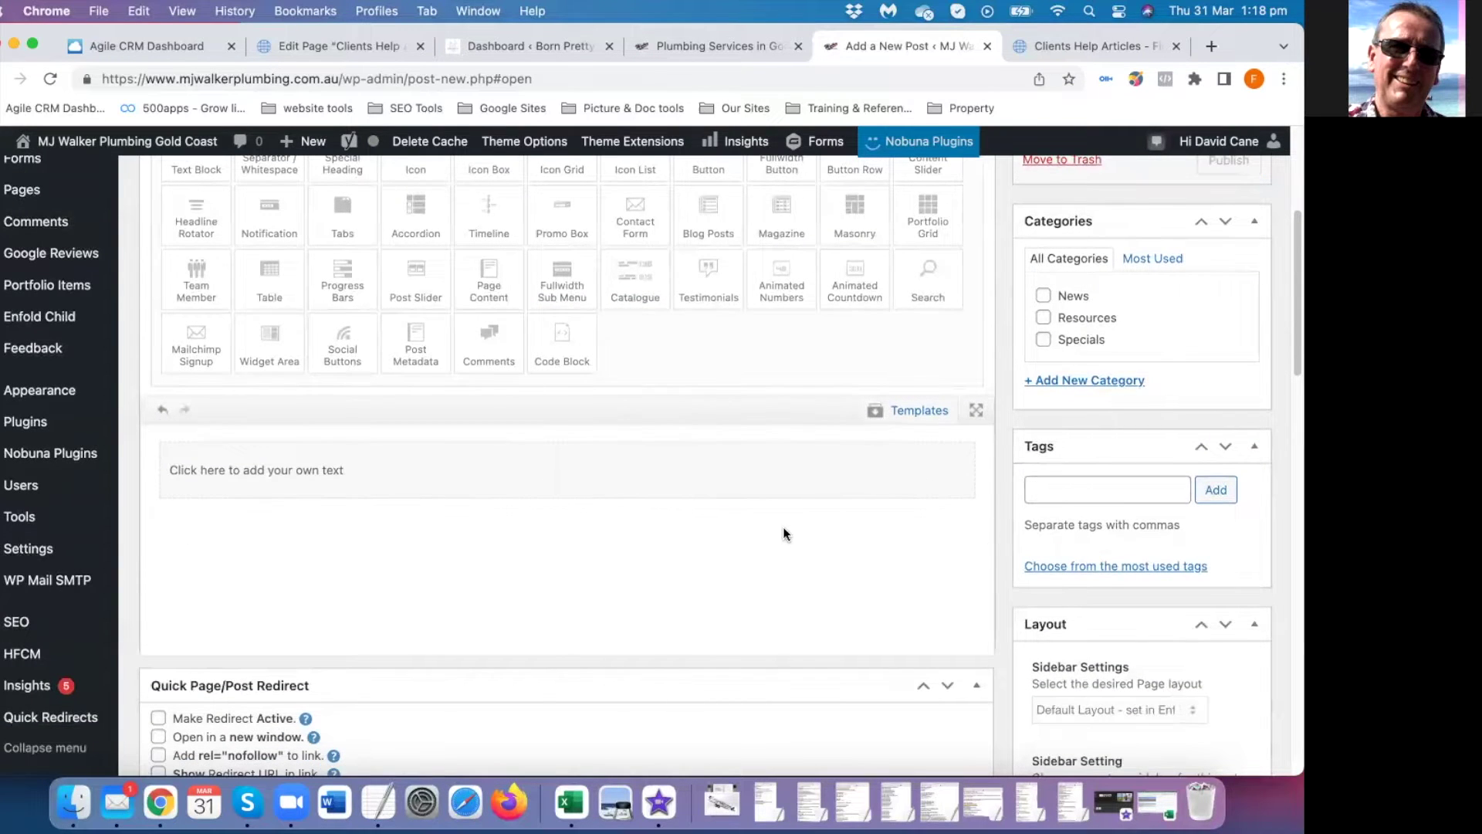
Return to the list of all posts and open "5 Common Causes of Clogged Drains" to view its layout
scroll(990, 549, up, 8)
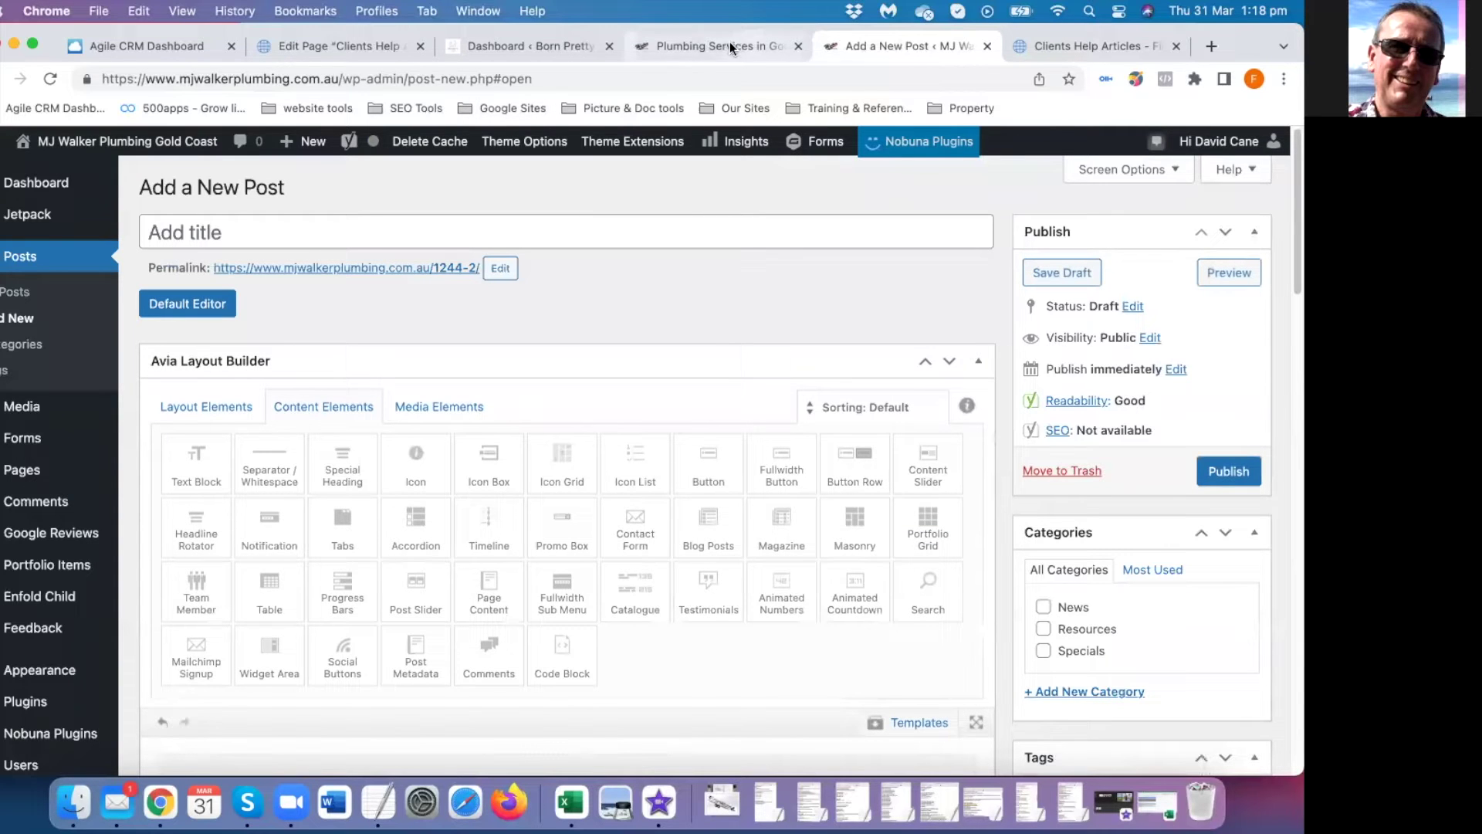
click(6, 293)
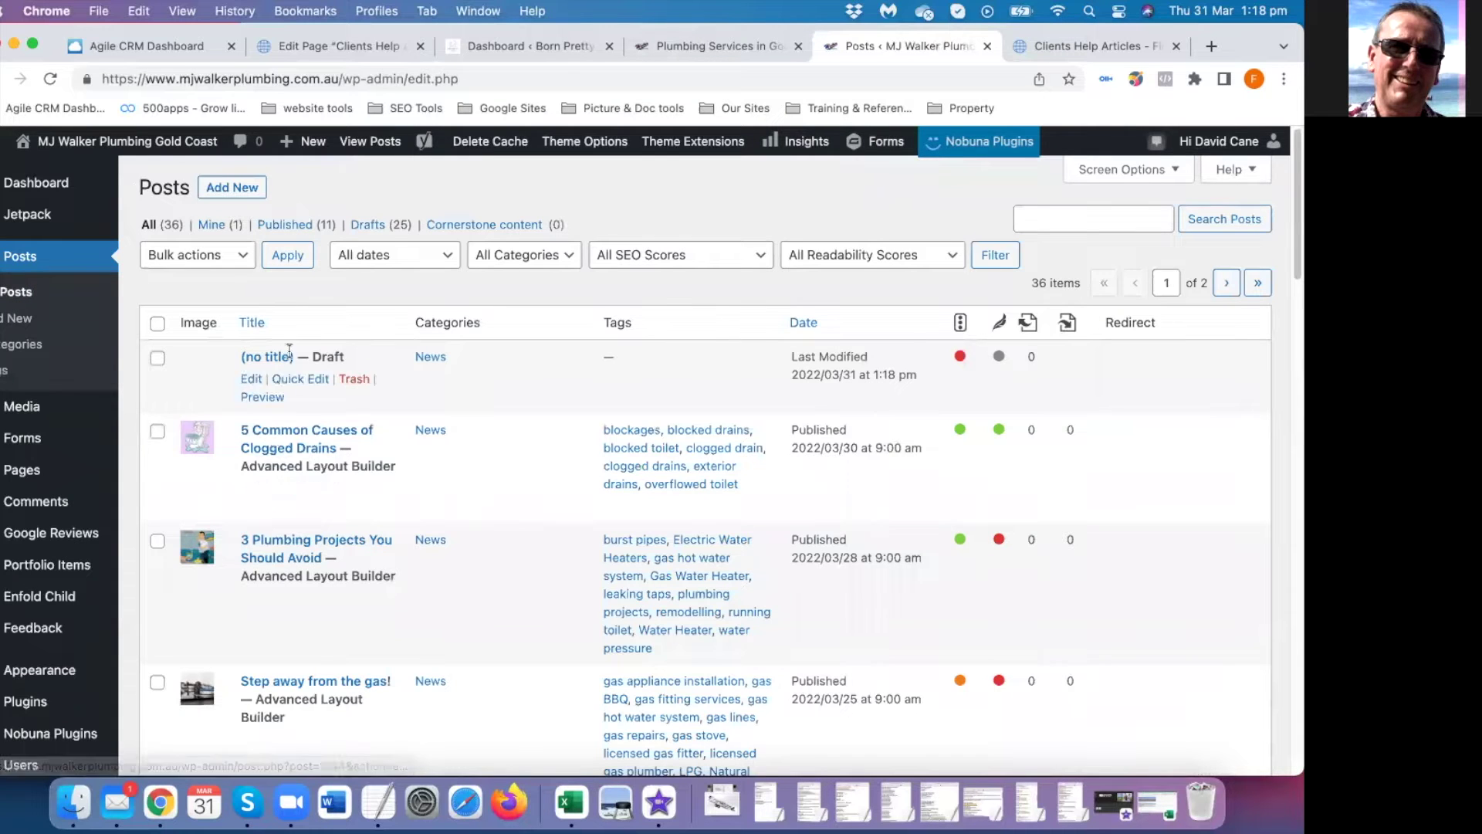
click(300, 435)
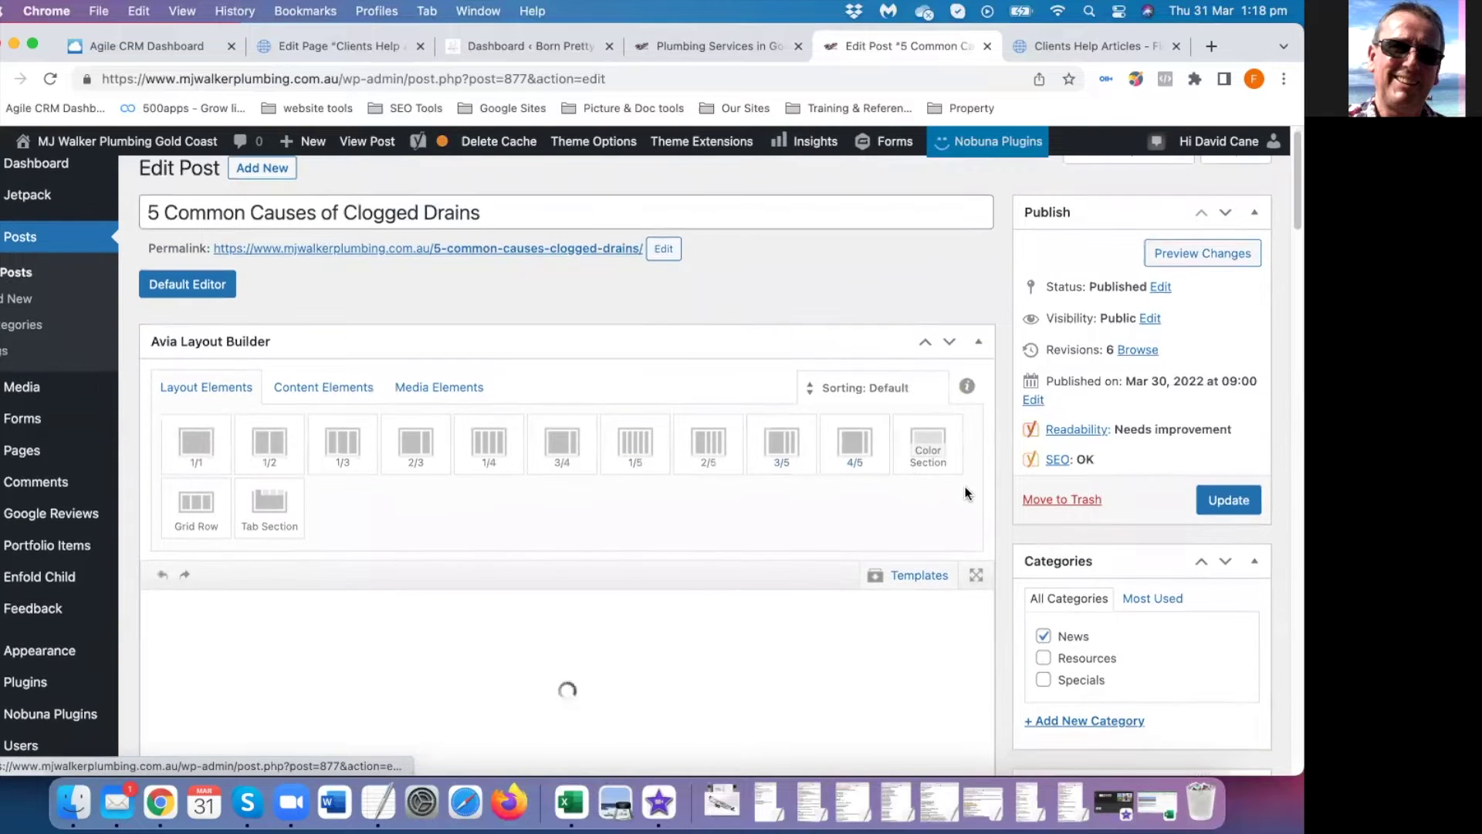
scroll(1003, 448, down, 1)
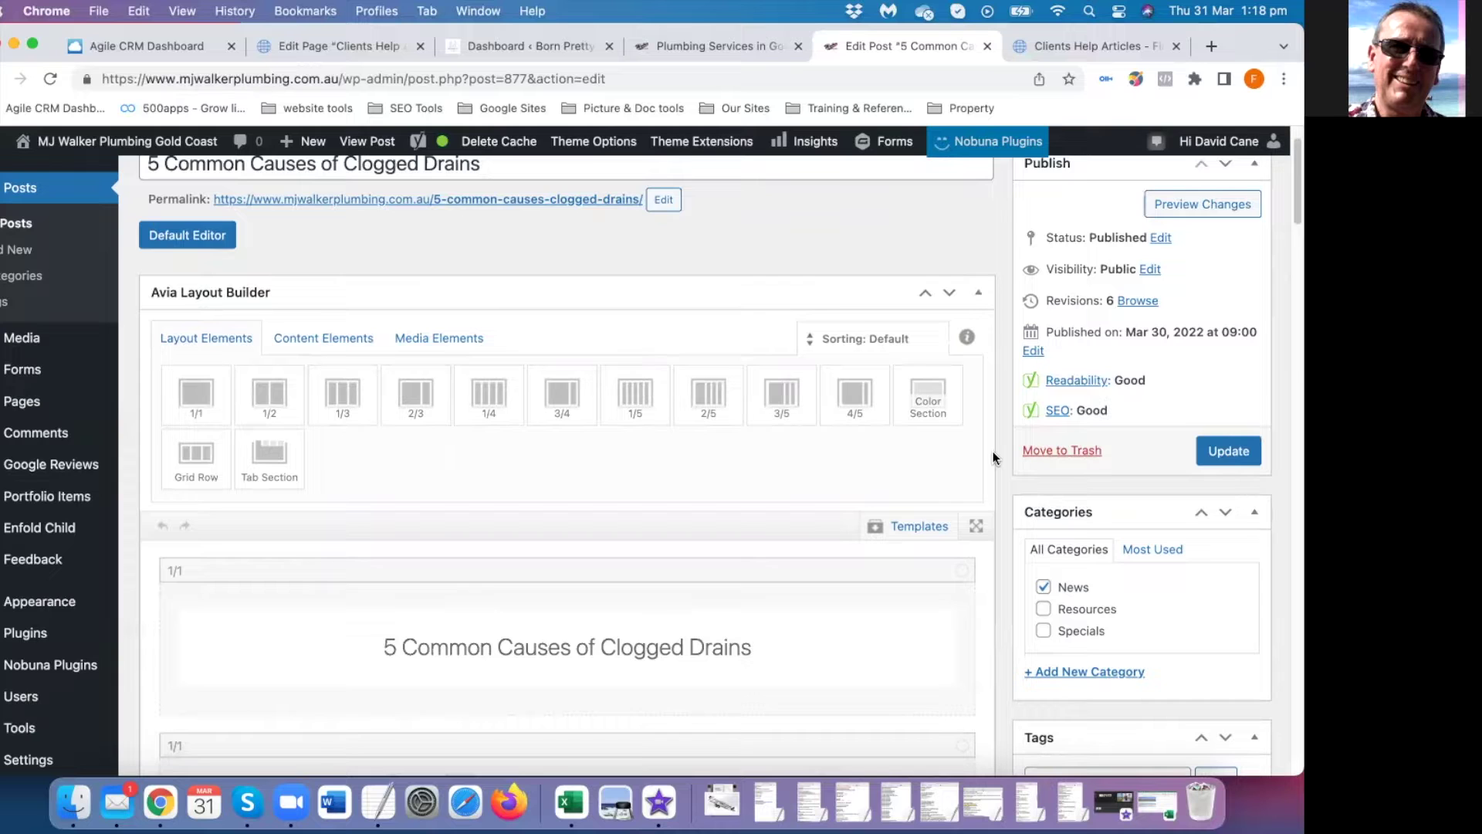
scroll(971, 442, down, 5)
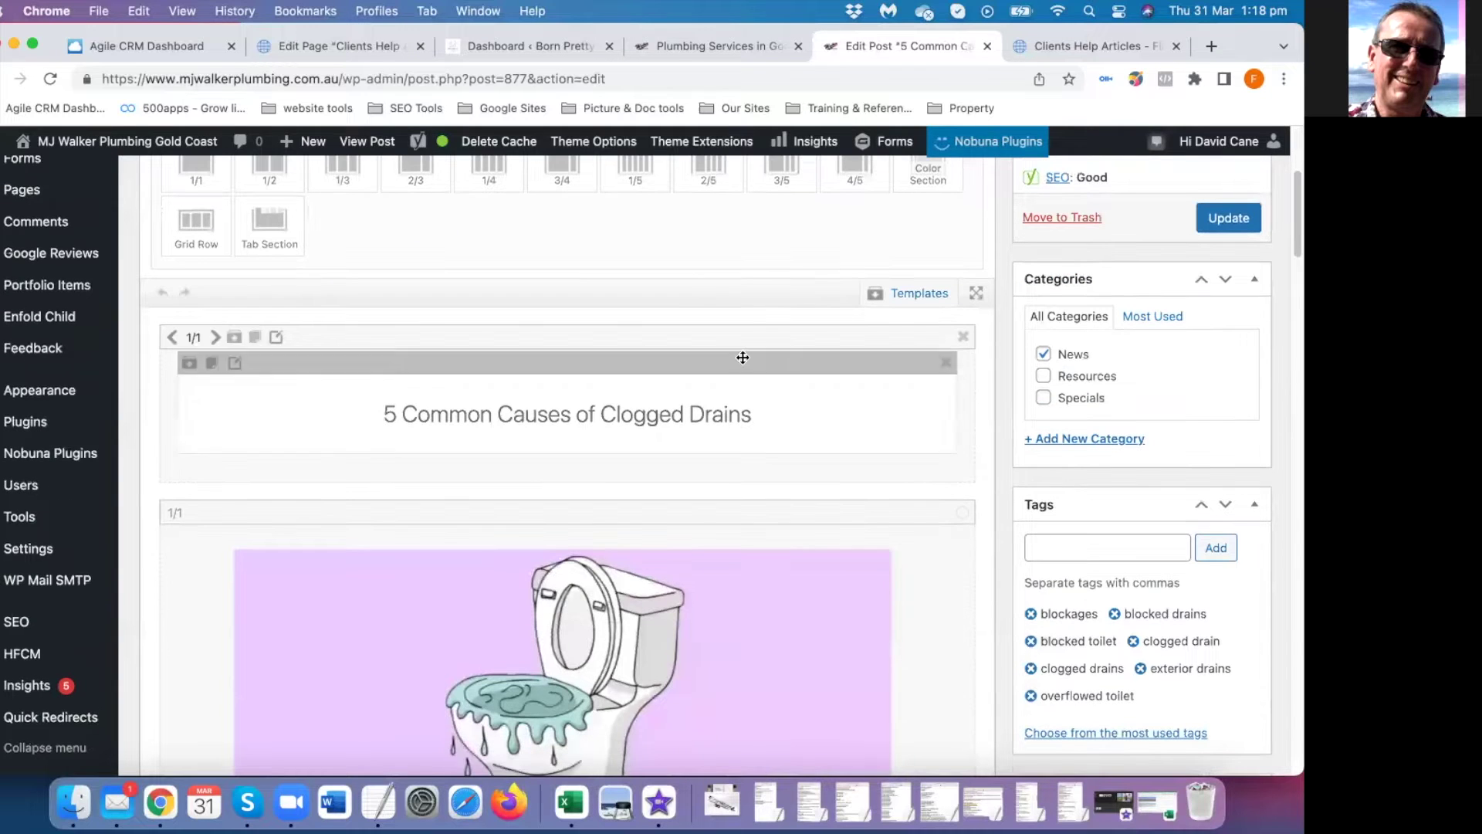
scroll(922, 394, up, 1)
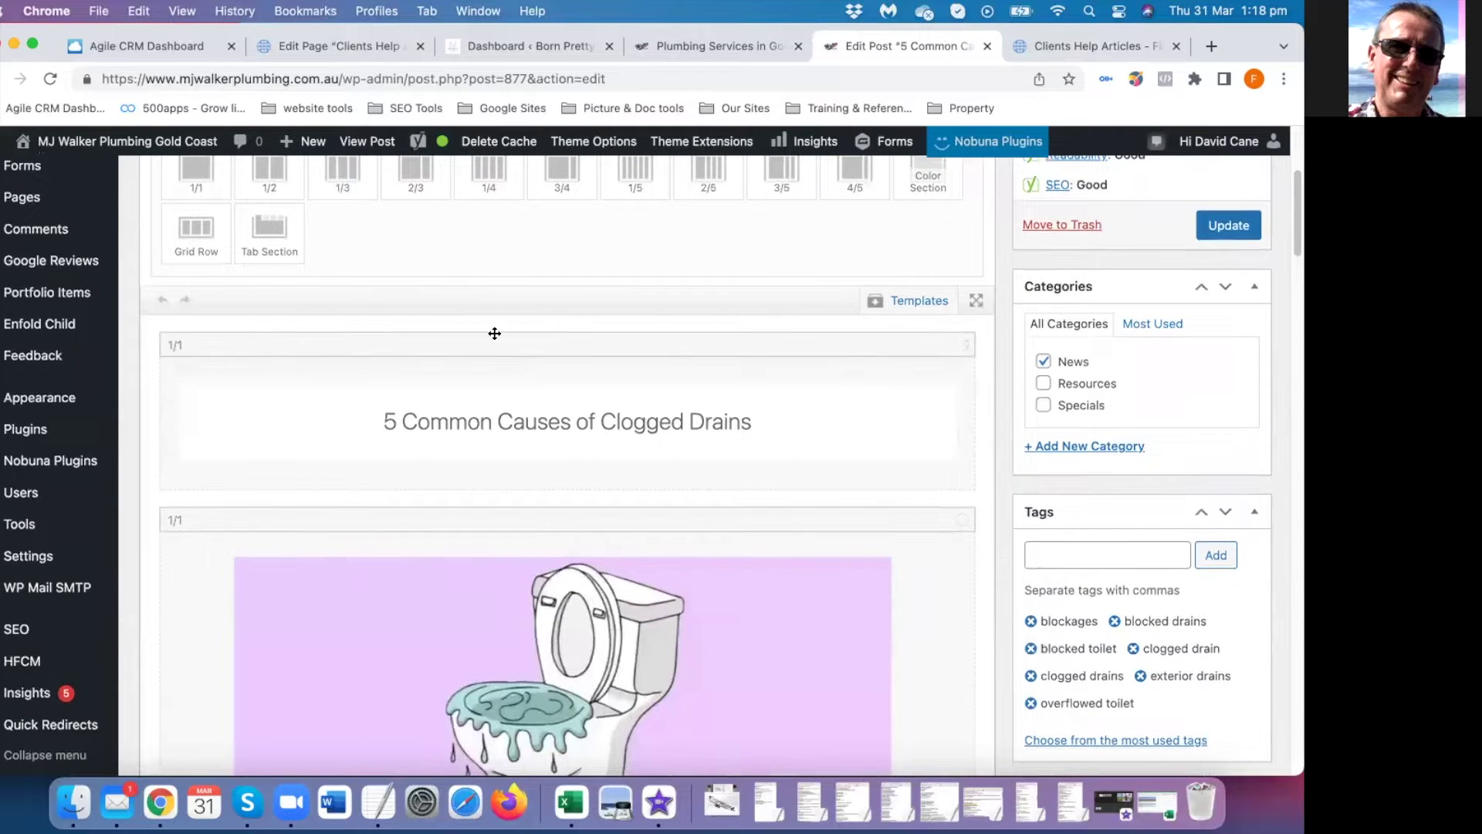
View the saved layout templates, then review the post's lower sections, including Yoast SEO and the featured image
click(918, 303)
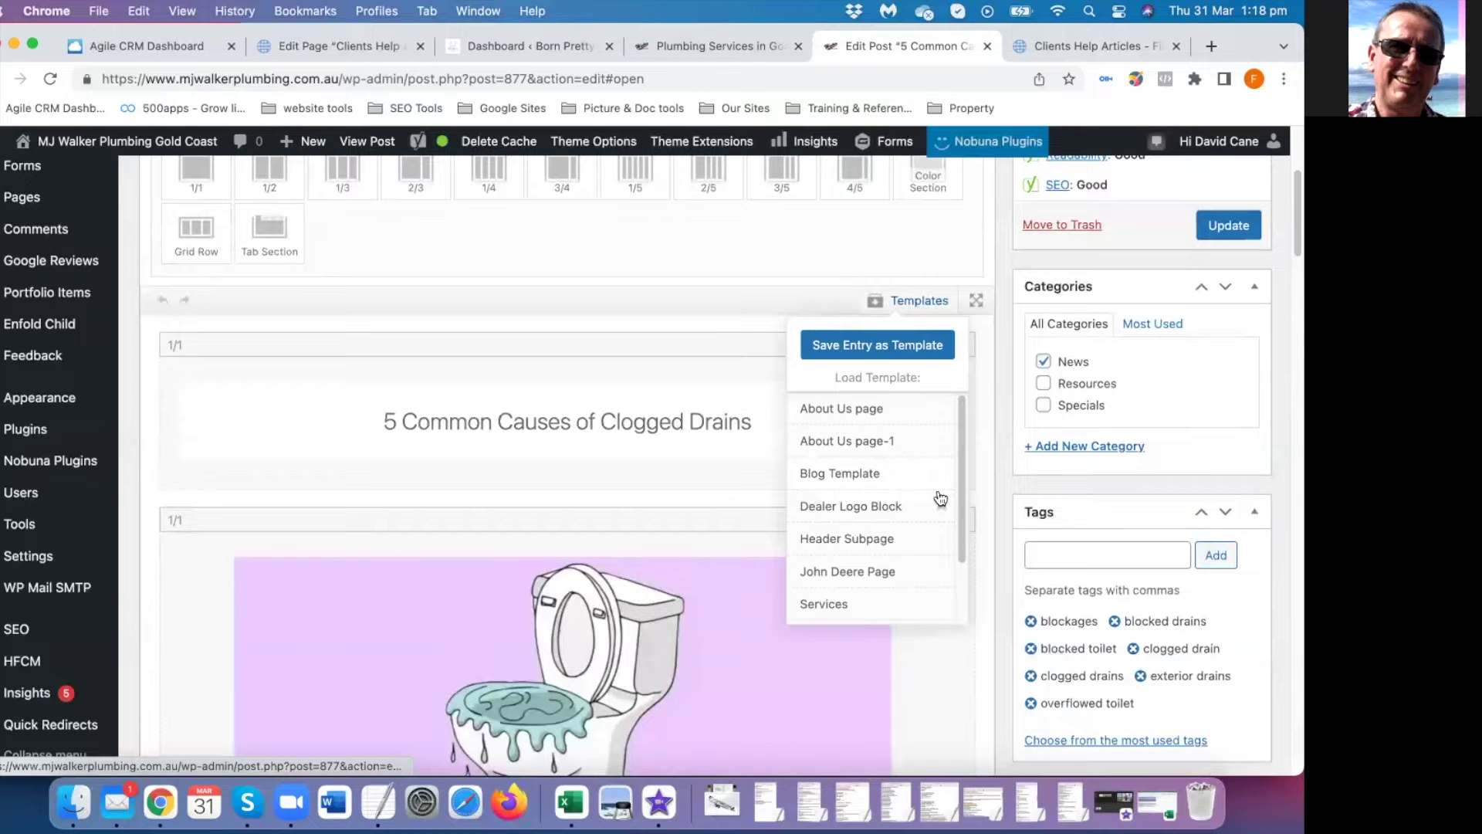
scroll(996, 493, down, 10)
scroll(993, 484, down, 10)
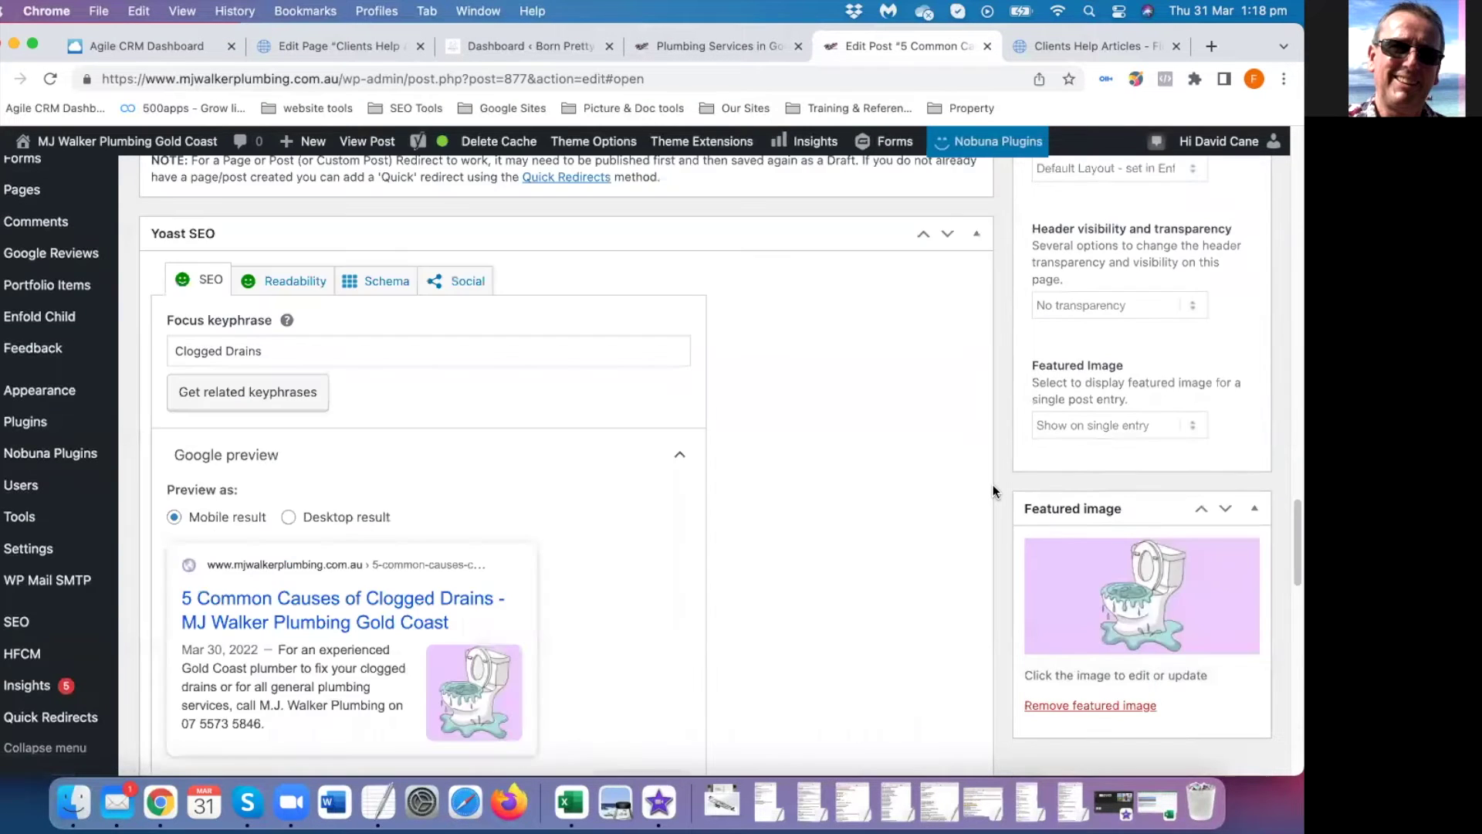
scroll(469, 492, up, 5)
scroll(678, 445, up, 3)
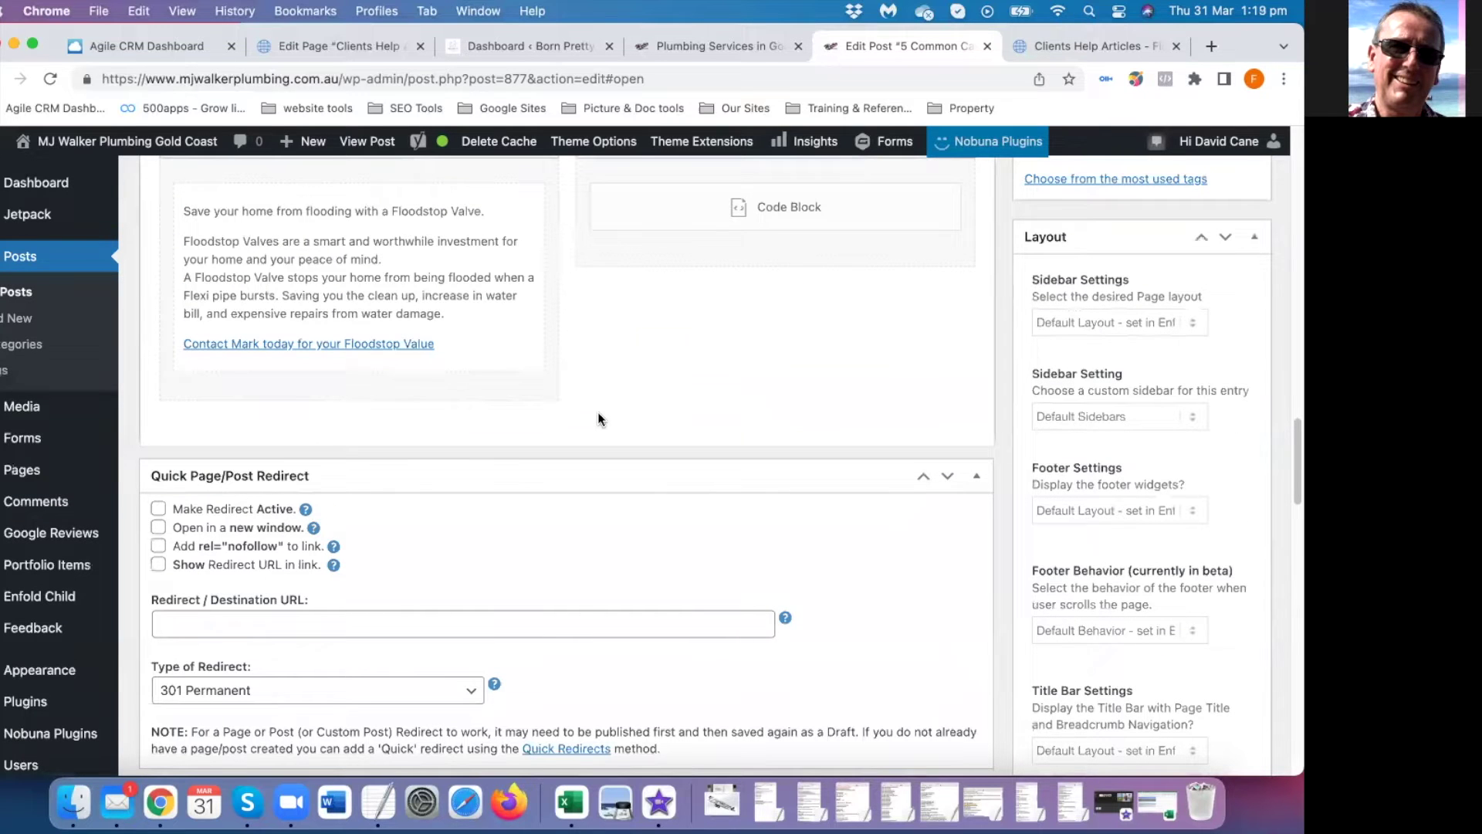
scroll(599, 417, up, 10)
scroll(652, 479, up, 8)
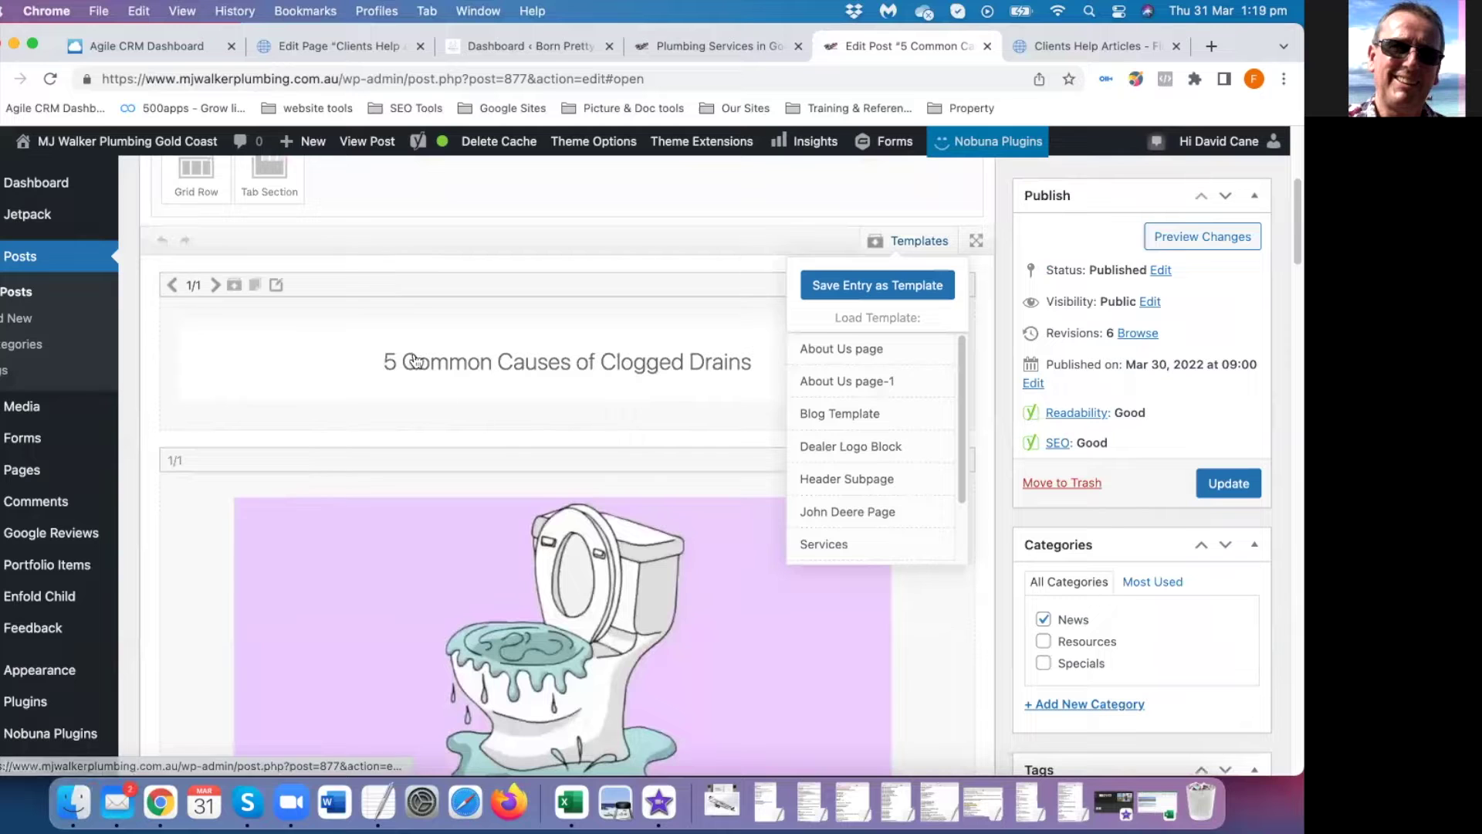
click(595, 266)
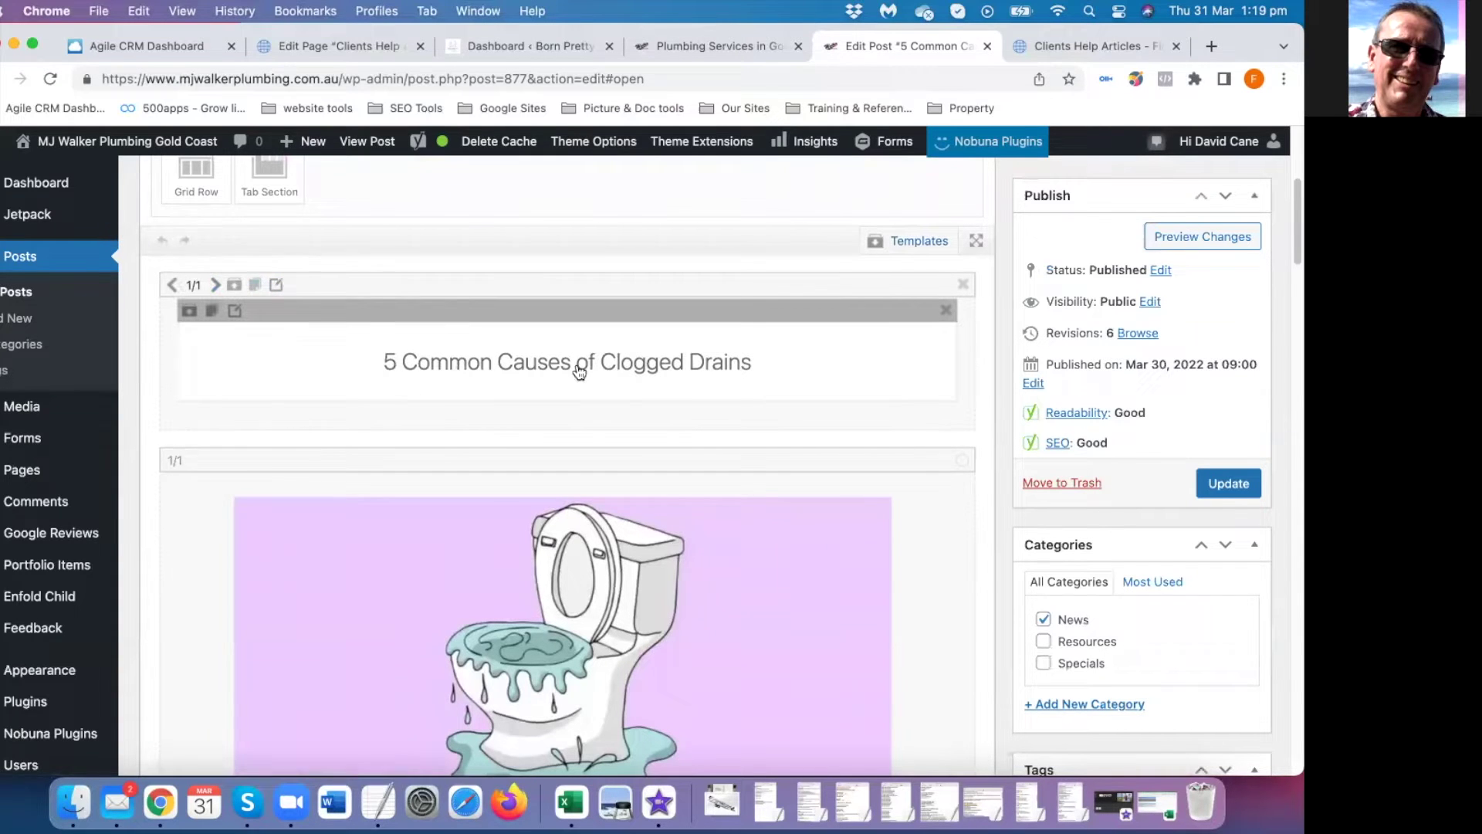
Inspect the Special Heading element's text and Heading Type options, then close its settings without saving
scroll(563, 369, up, 5)
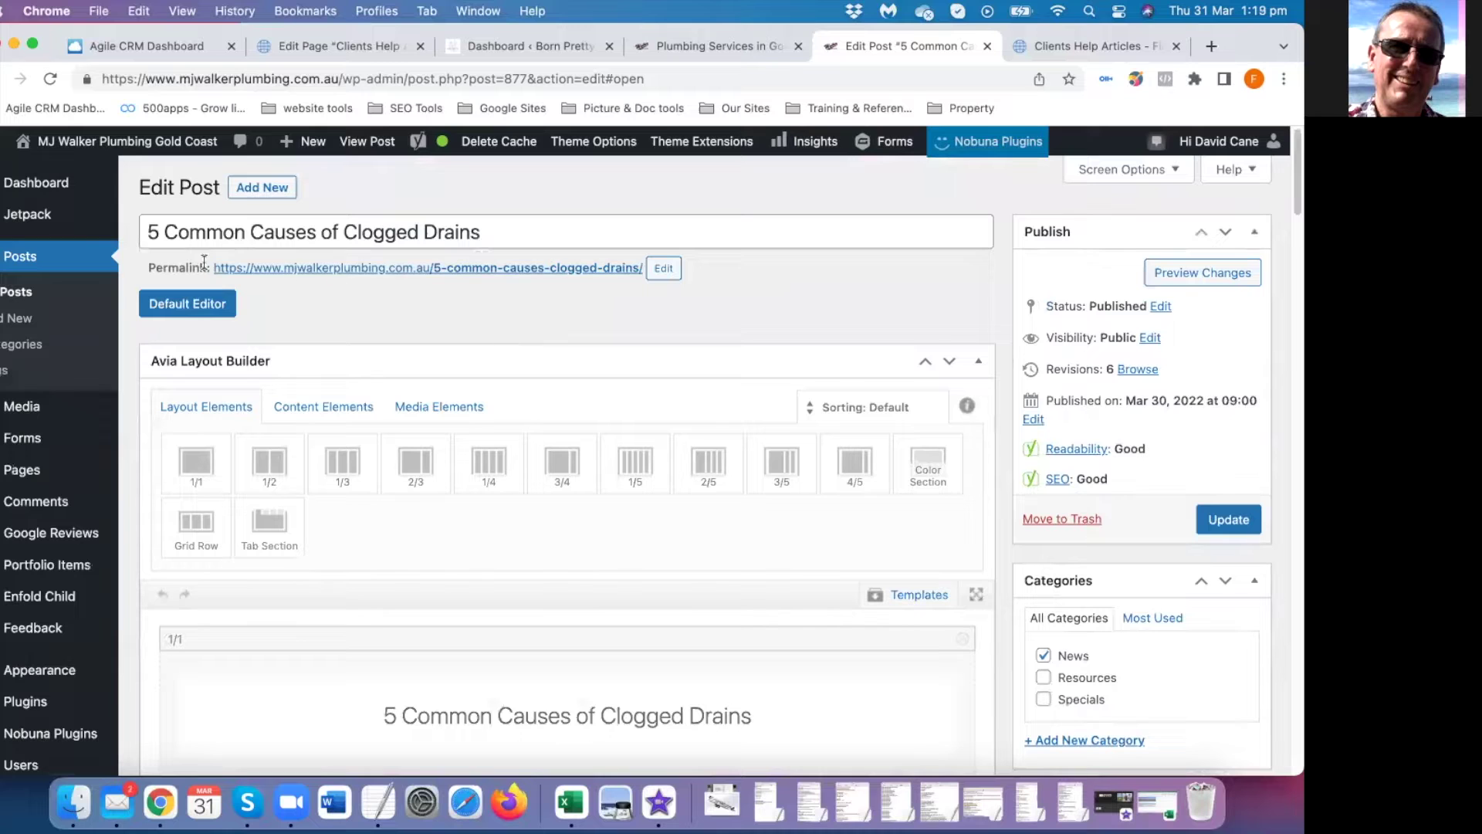
scroll(629, 457, down, 4)
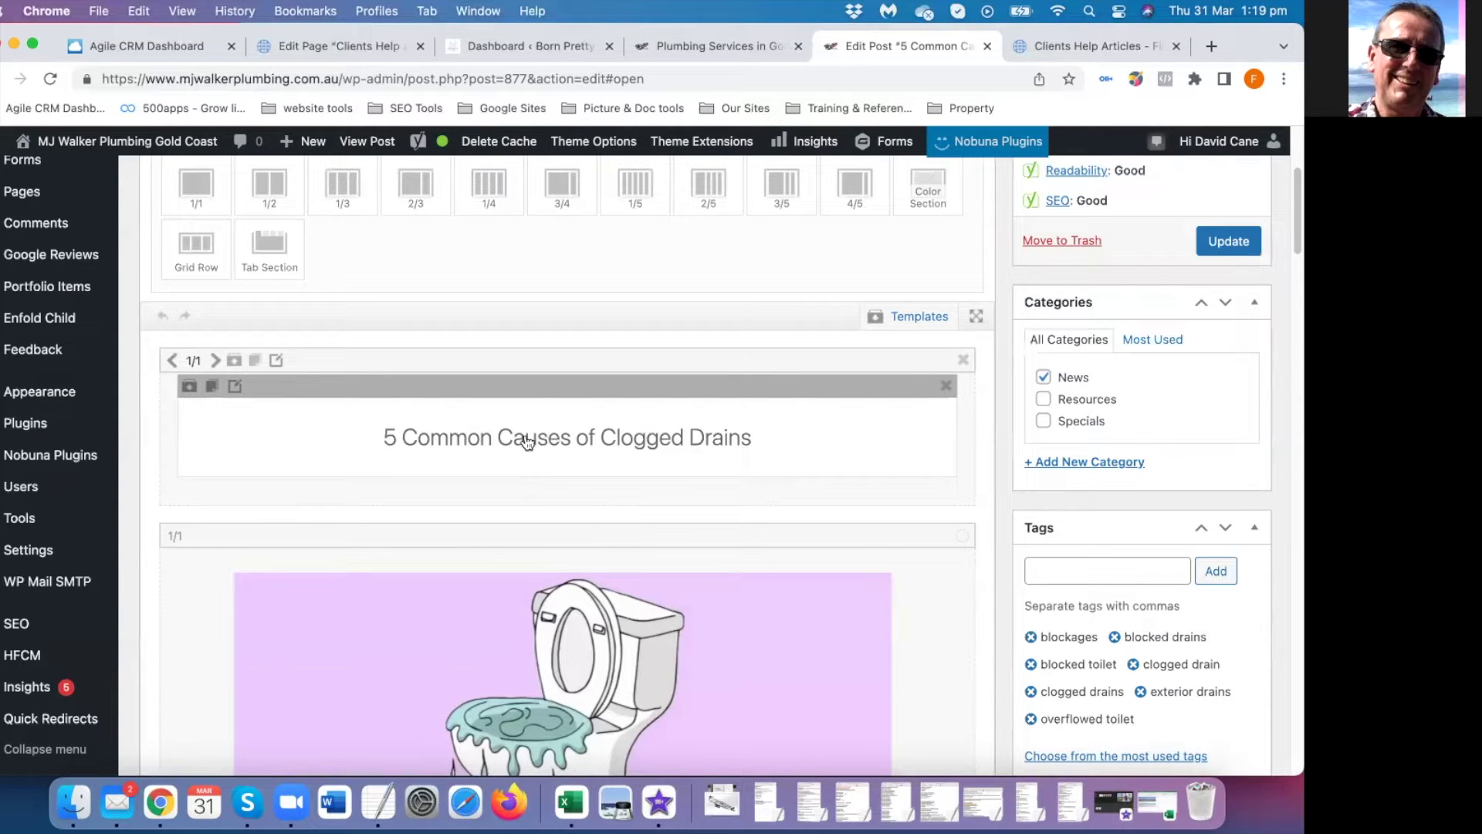
click(478, 446)
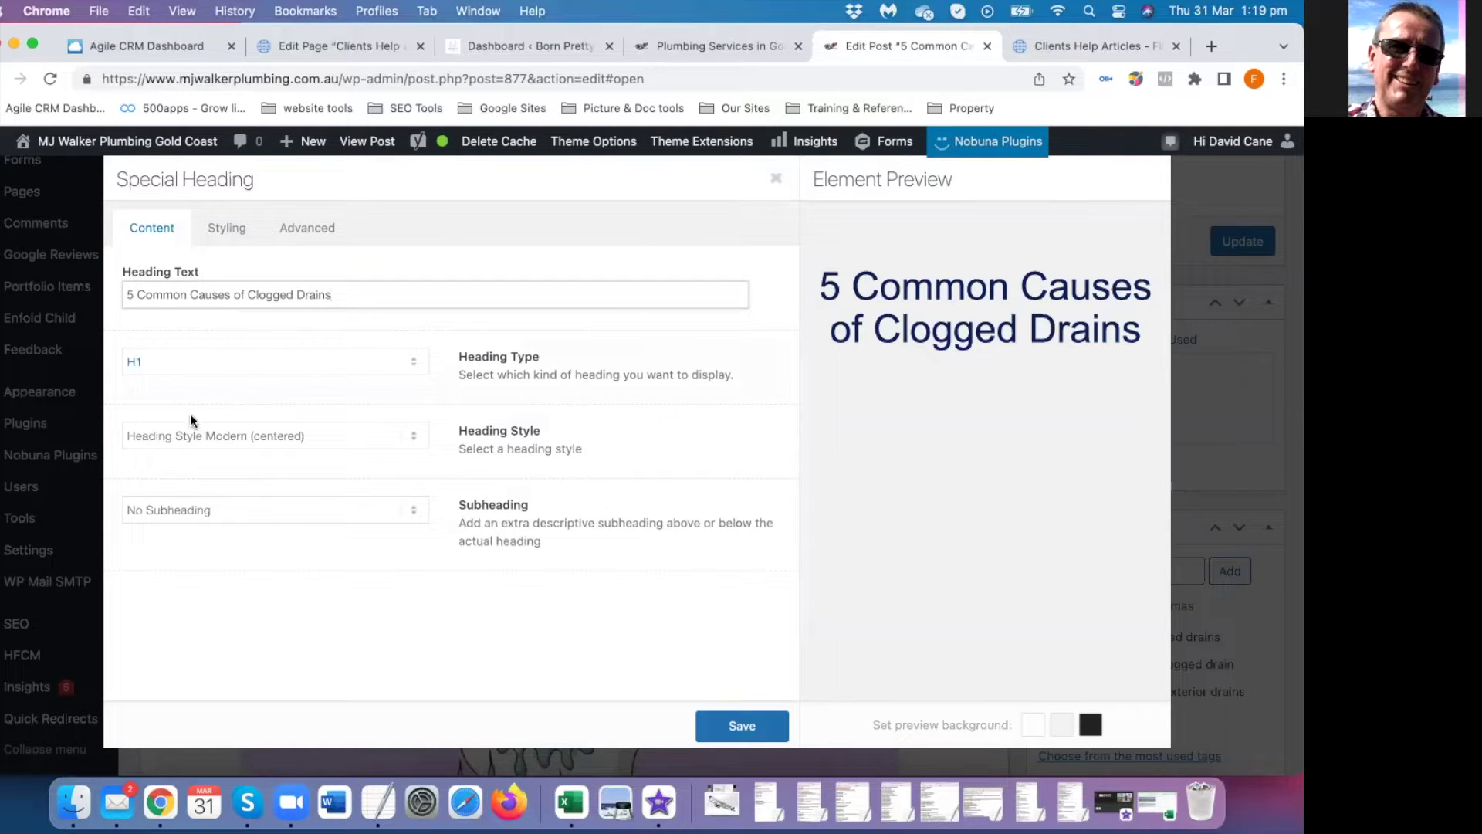
click(203, 372)
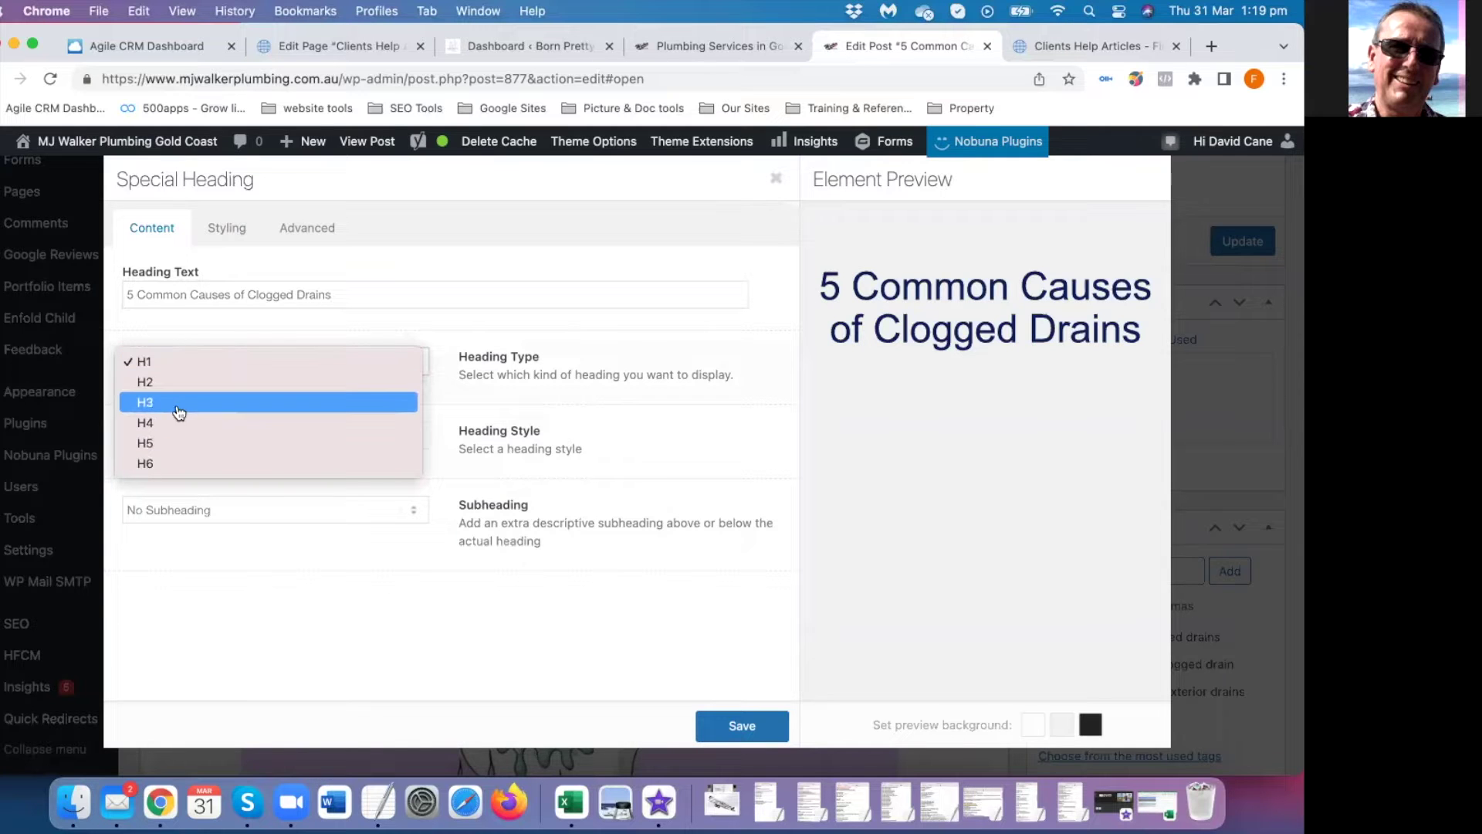
click(470, 335)
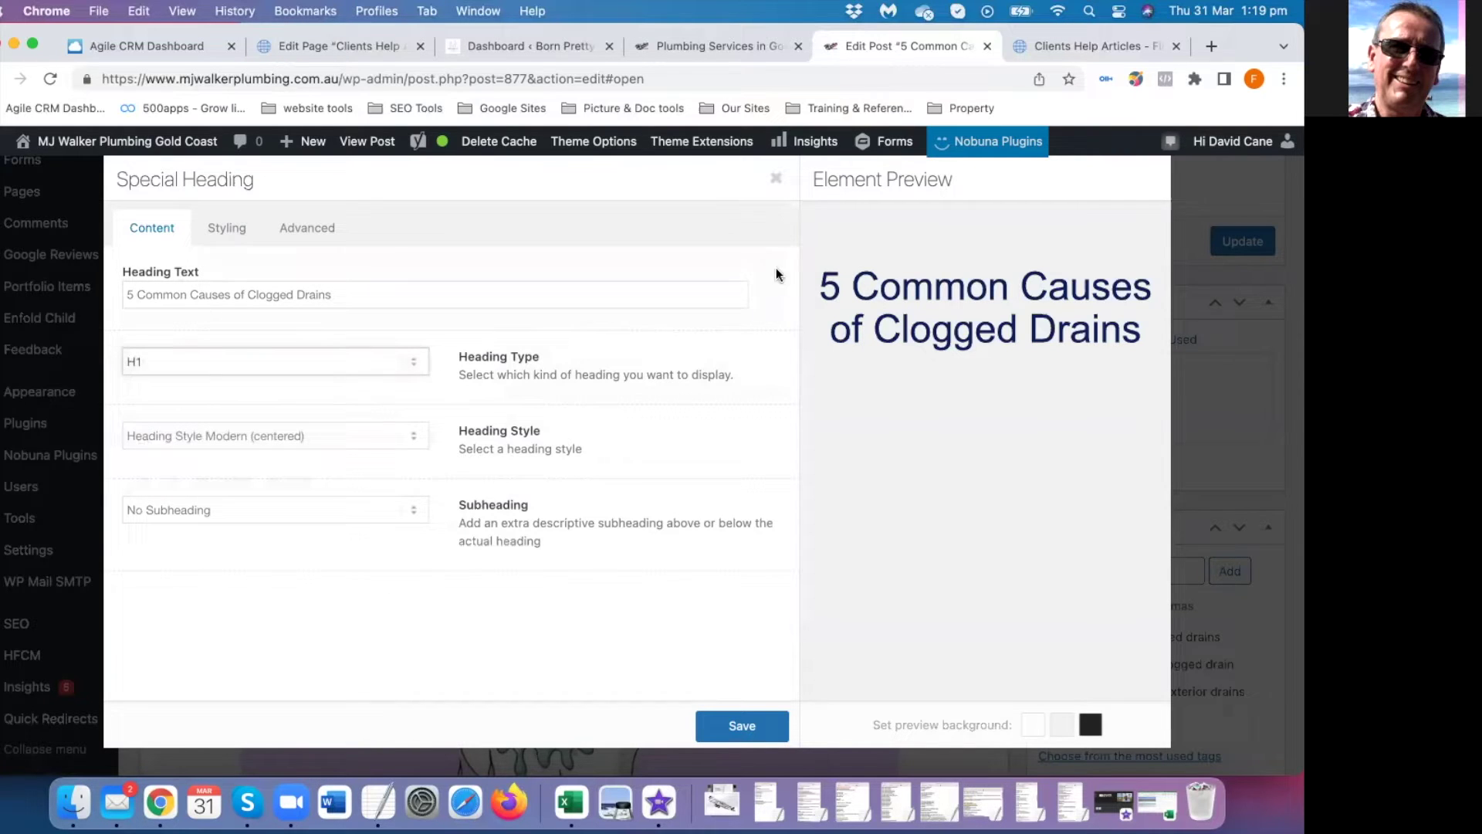
click(776, 181)
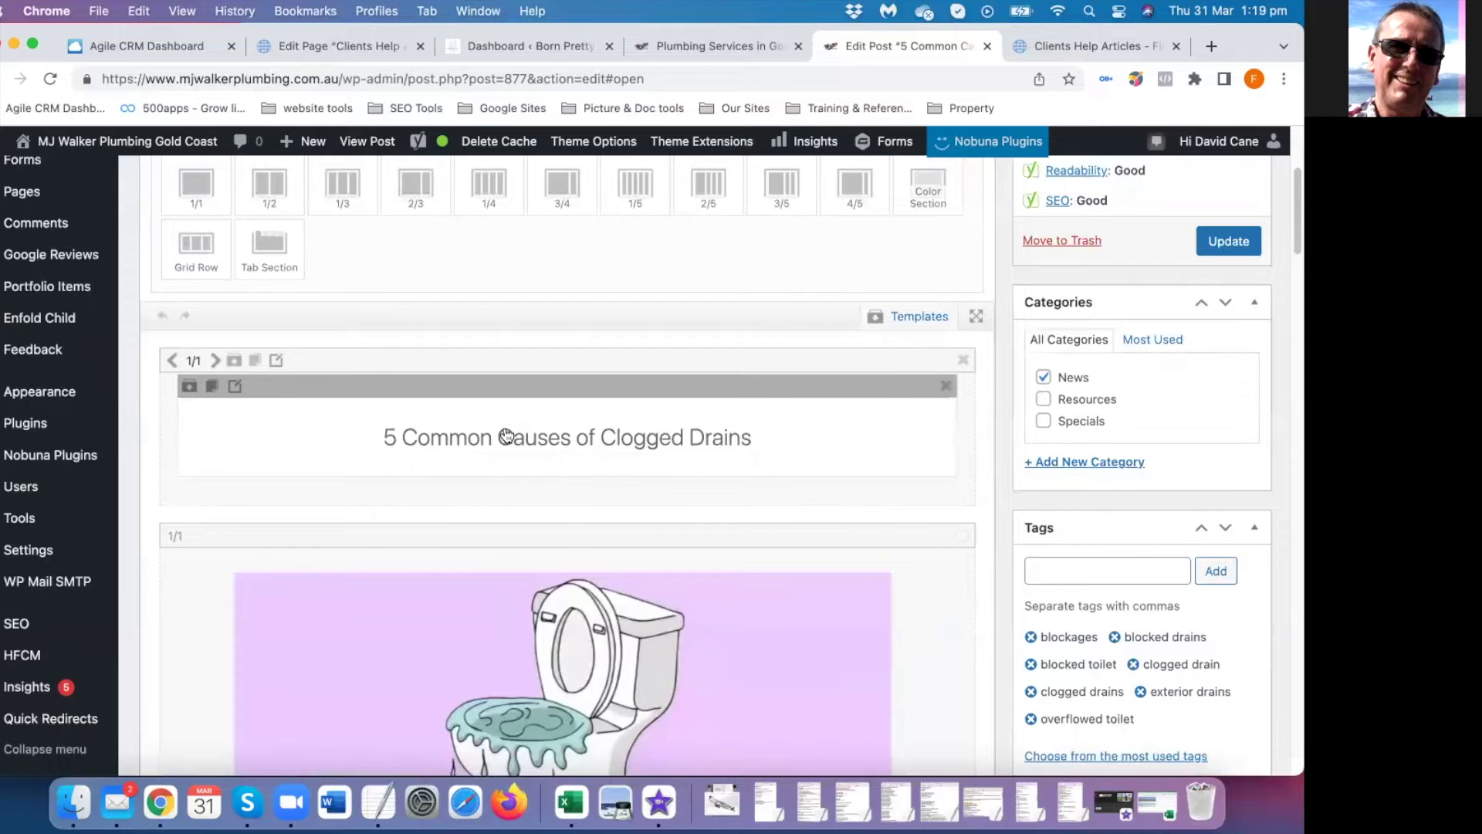
Open the article's Text Block, review its paragraph and heading format options, and close it without saving
scroll(502, 424, down, 4)
scroll(503, 431, down, 3)
click(321, 476)
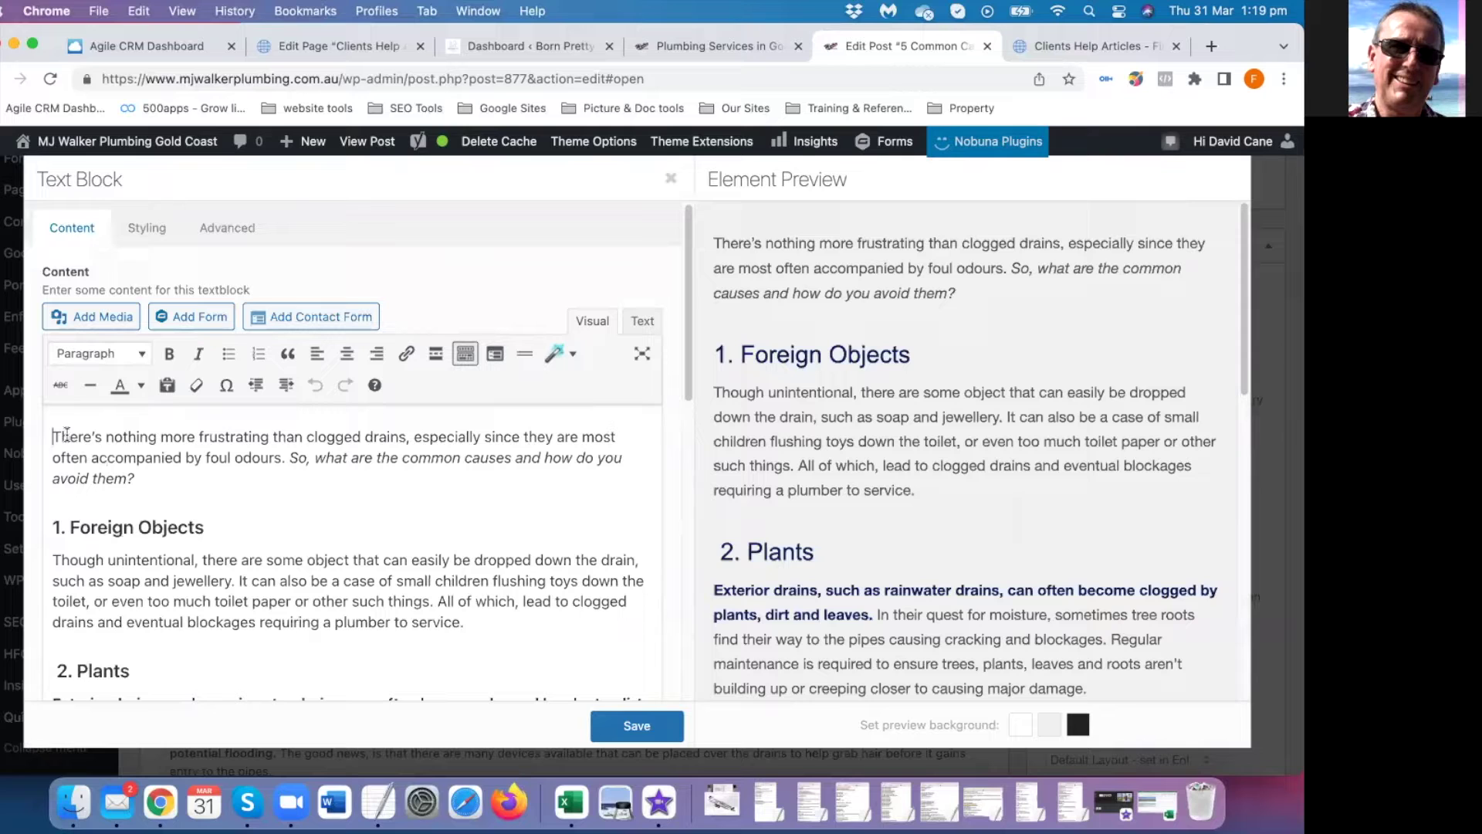
drag(66, 436, 147, 438)
click(135, 356)
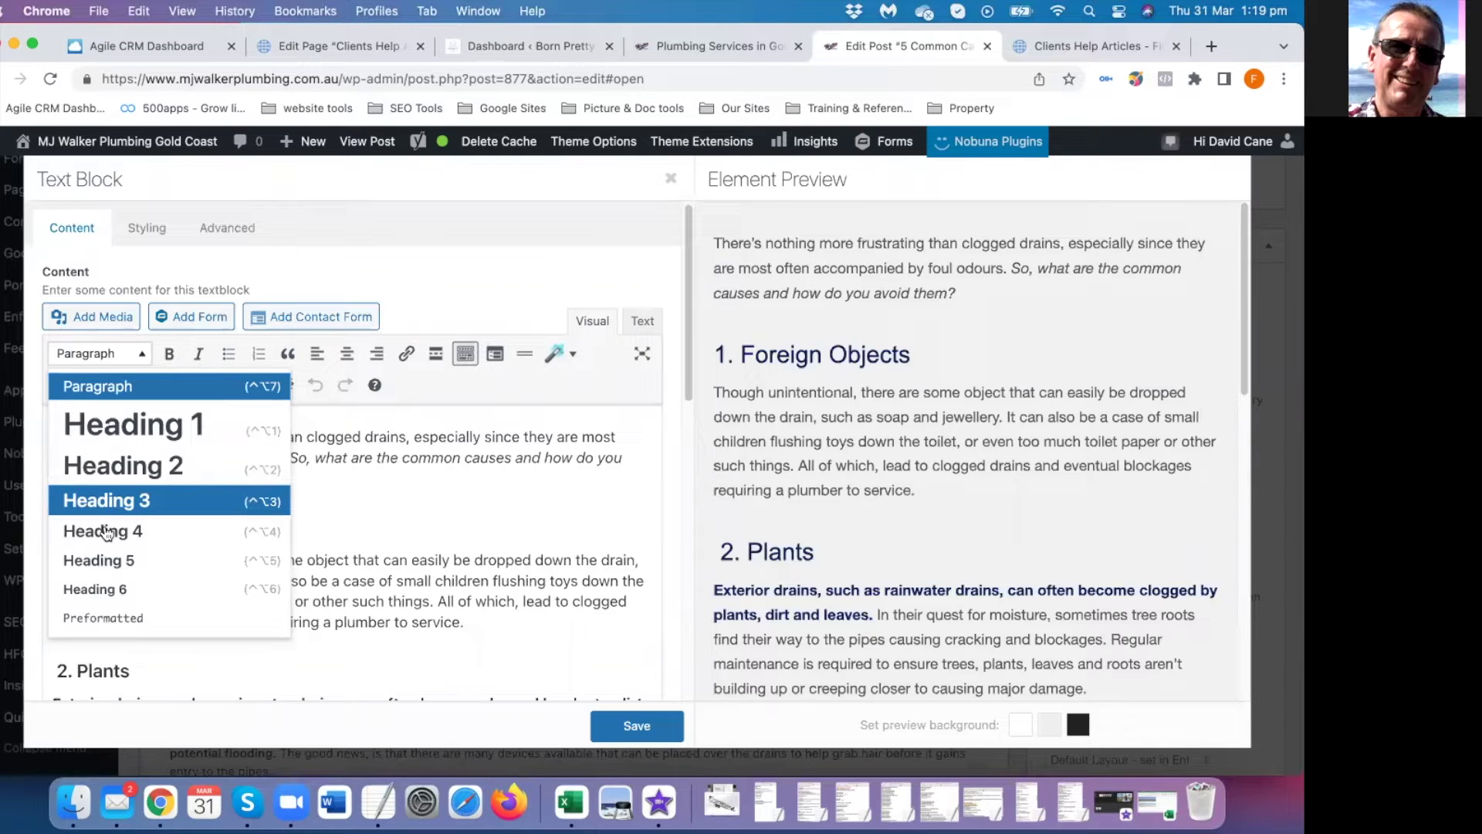
click(344, 535)
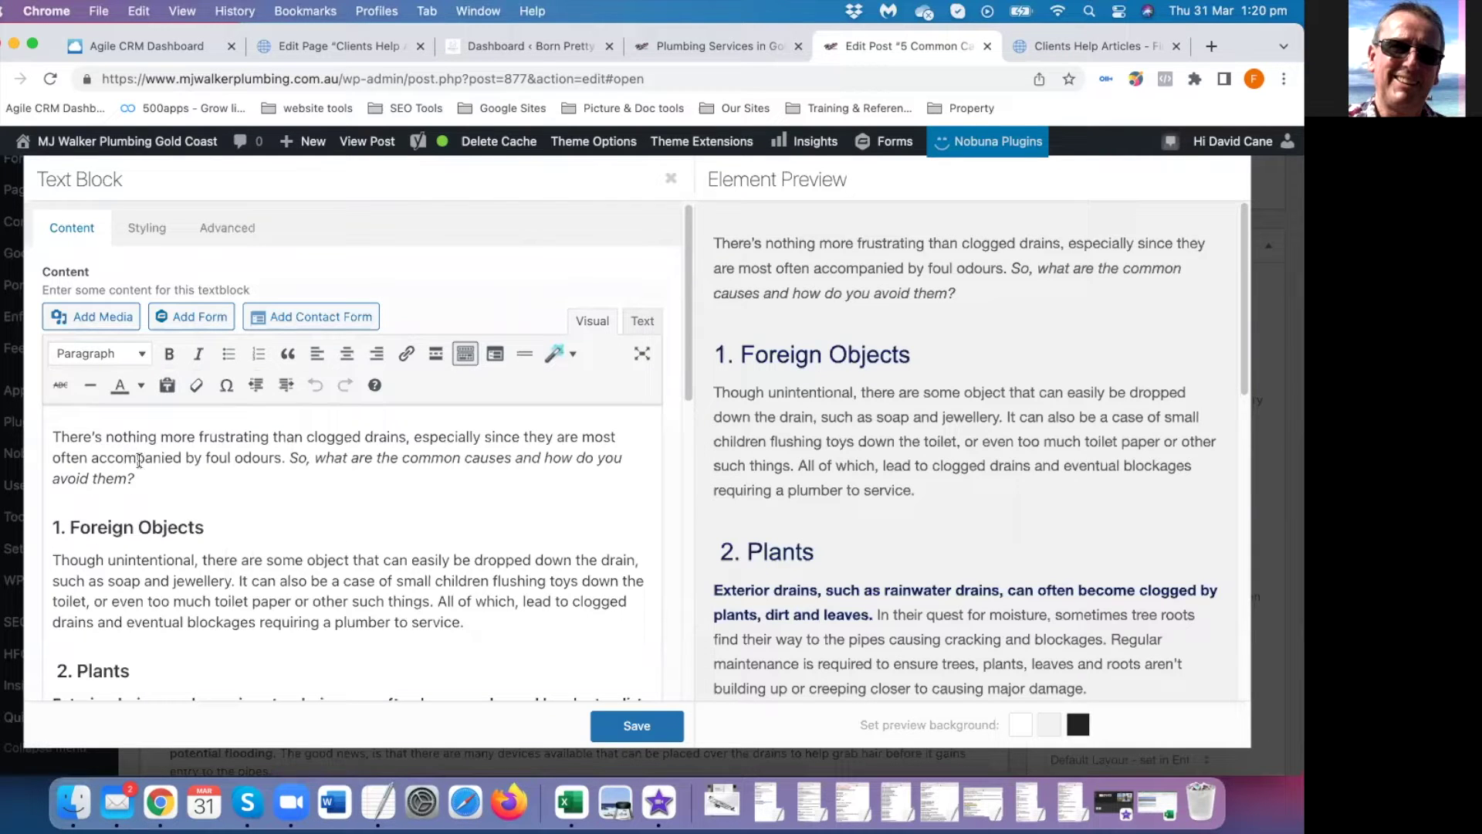
click(129, 531)
click(671, 182)
Review the article's layout from the heading and image through the numbered causes in the body text
scroll(502, 433, up, 8)
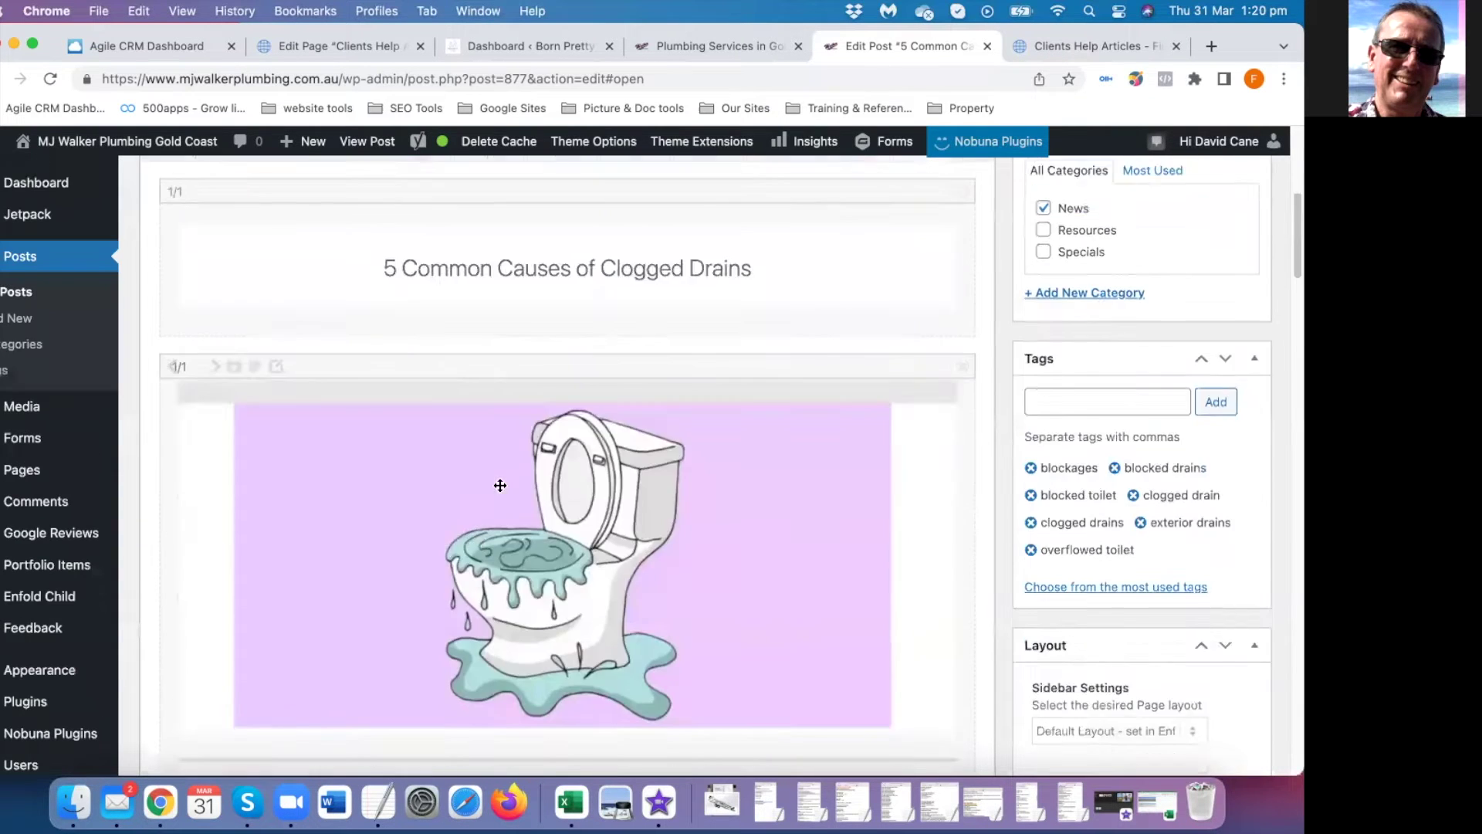
scroll(387, 384, down, 5)
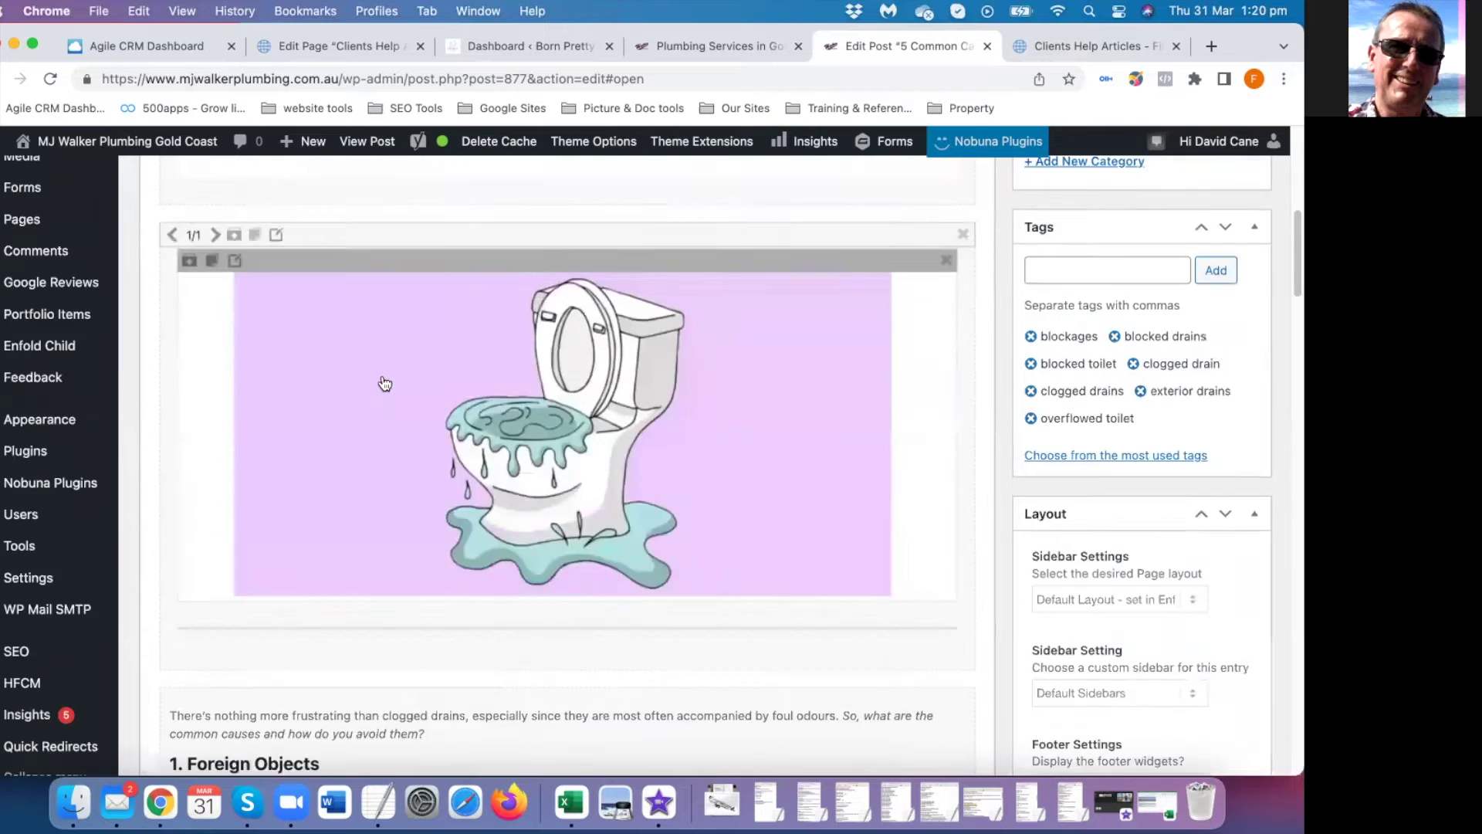
scroll(262, 514, down, 7)
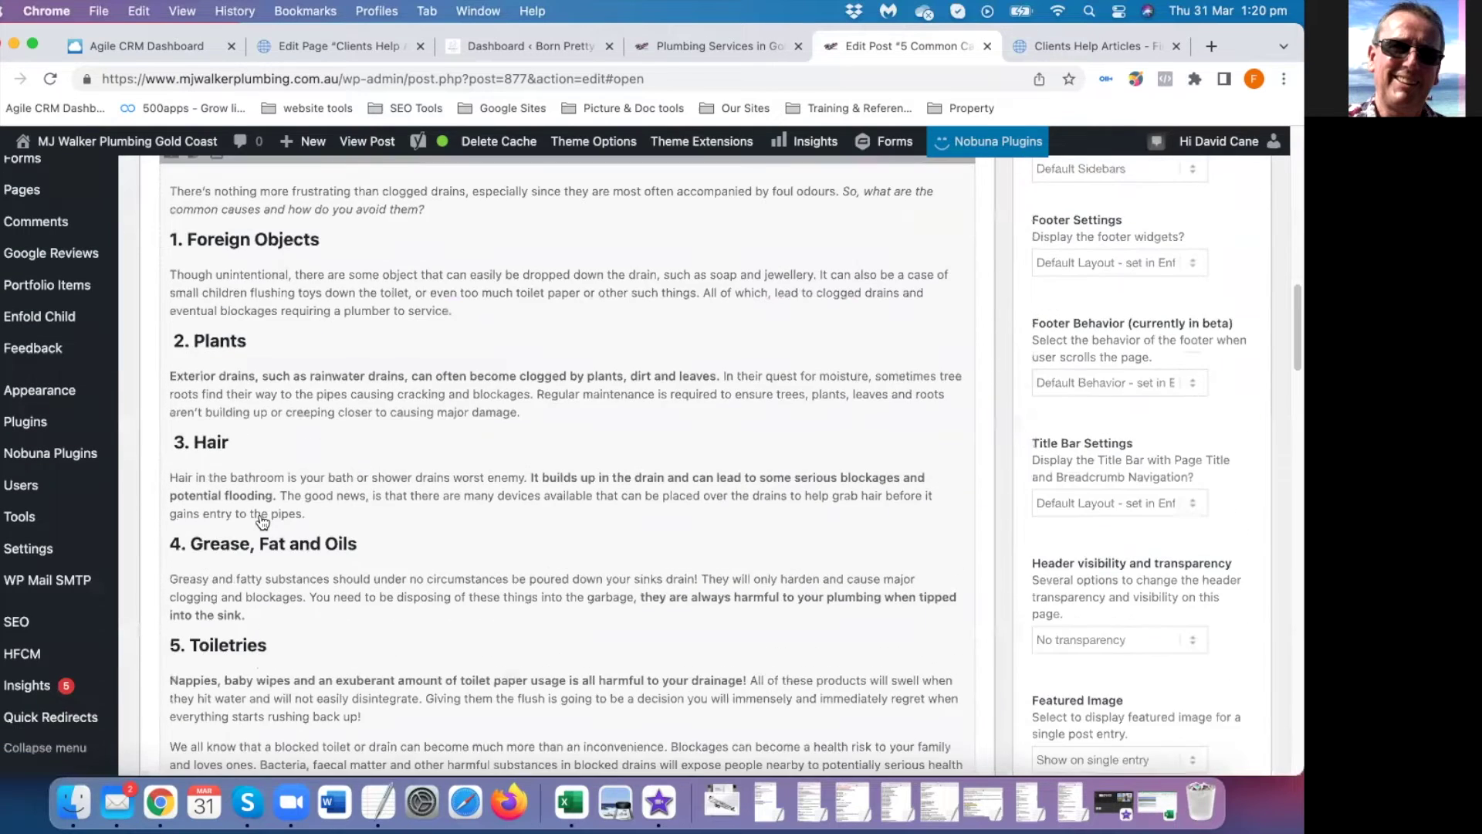
scroll(263, 519, down, 2)
scroll(285, 517, up, 4)
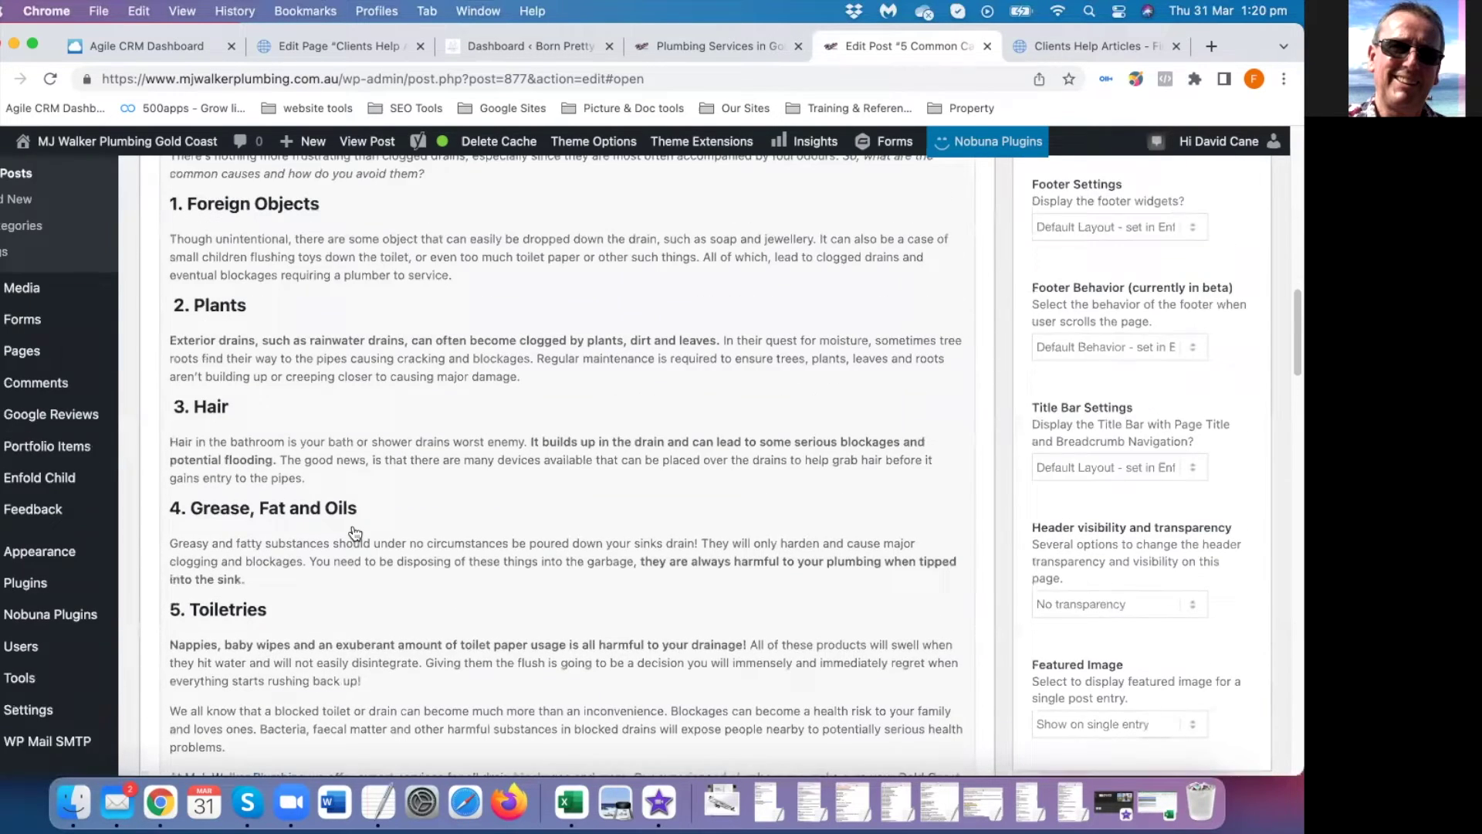
scroll(355, 533, up, 5)
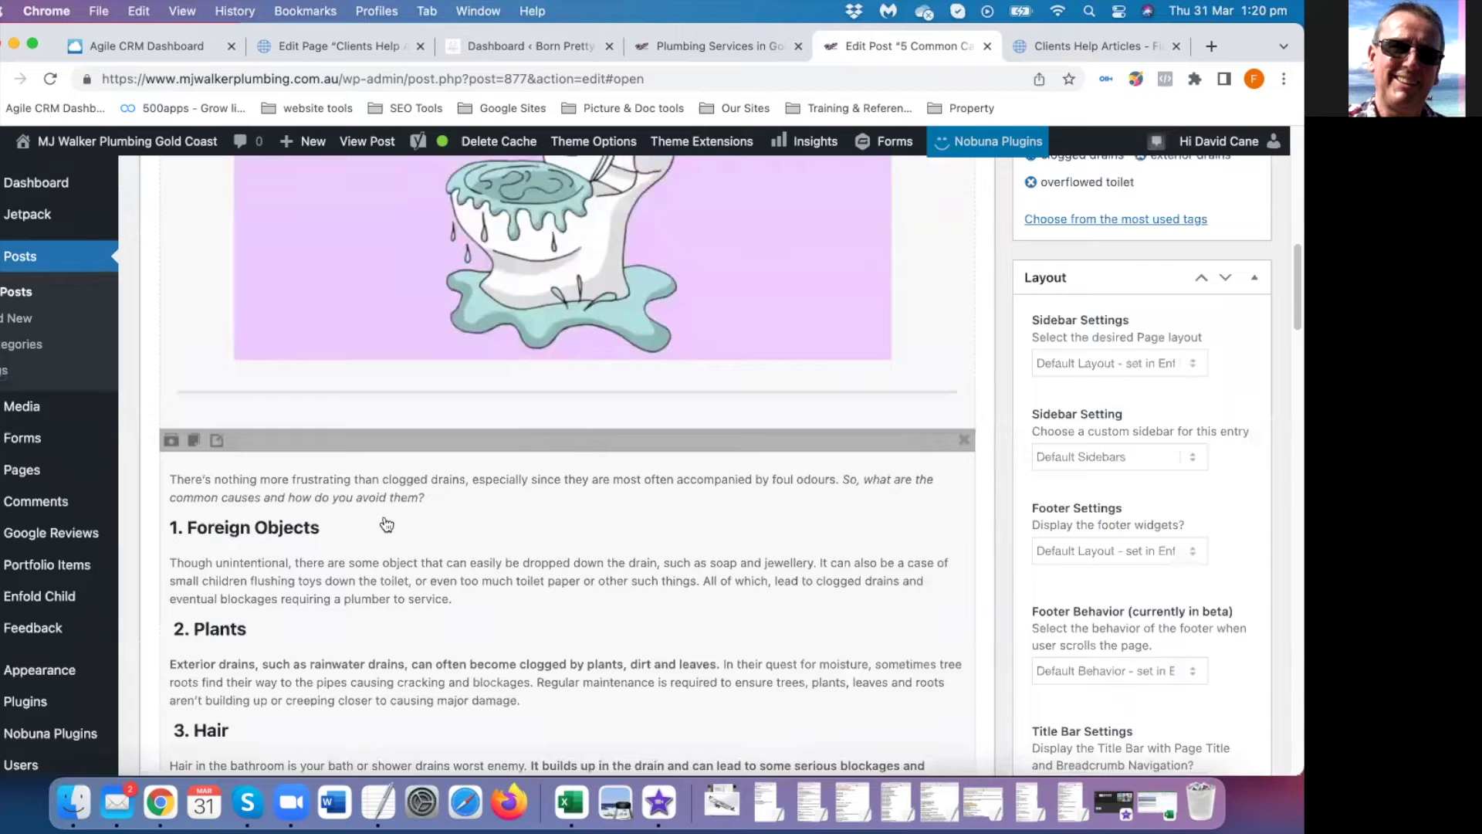
scroll(433, 542, up, 10)
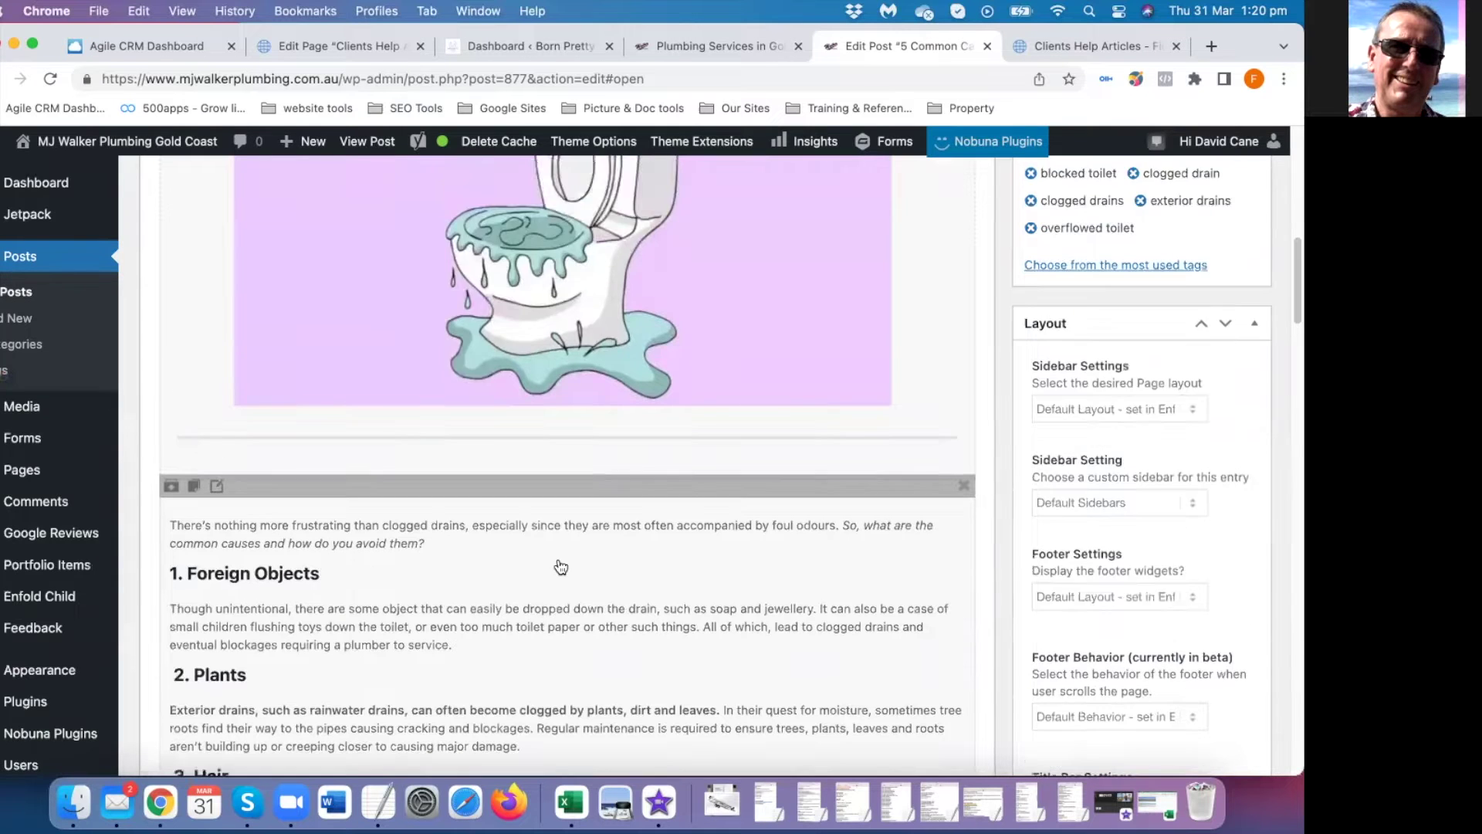
scroll(507, 470, down, 3)
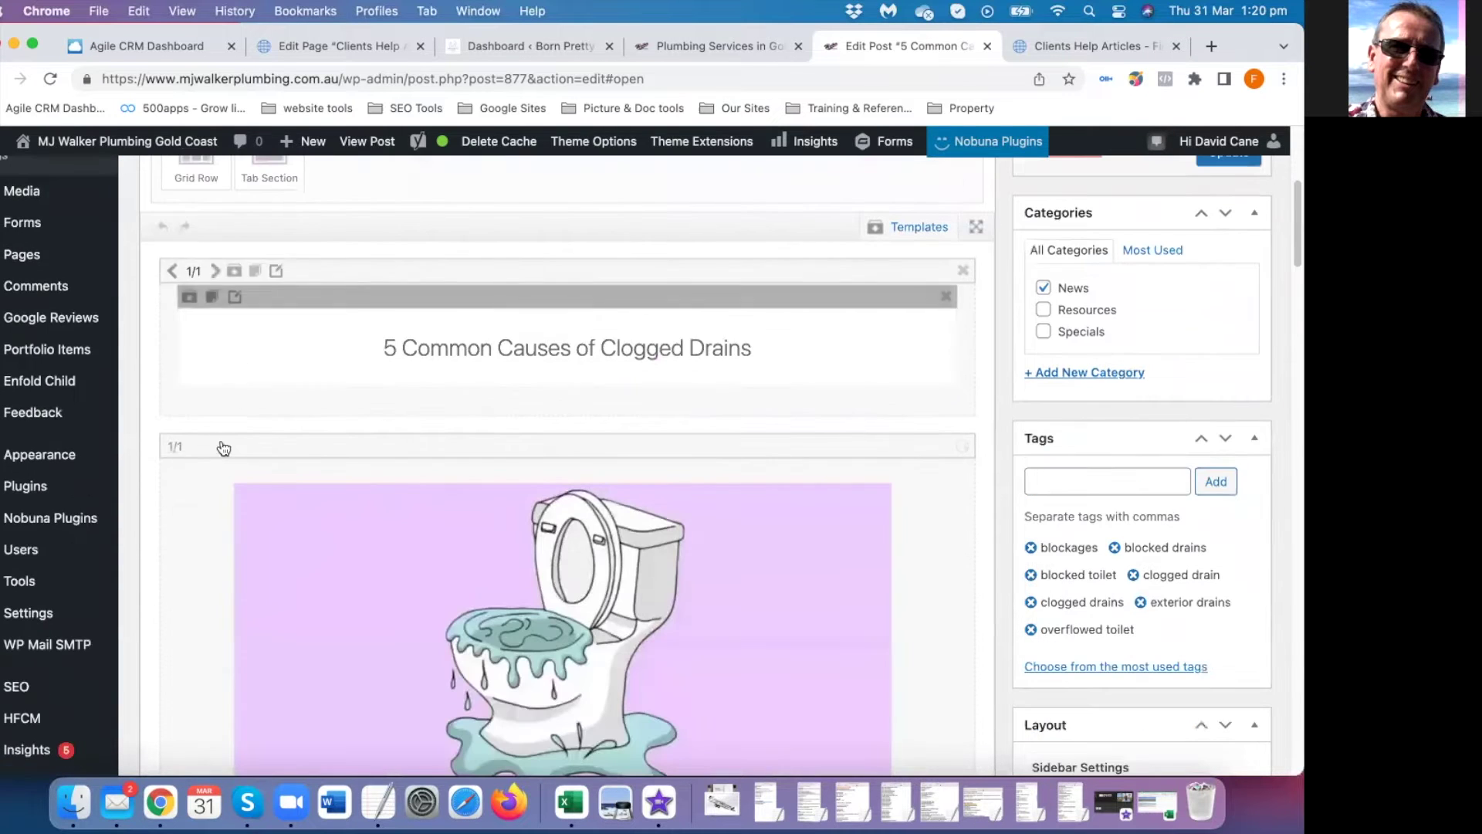
Inspect the content settings of the post's toilet image element and close them without saving
click(298, 533)
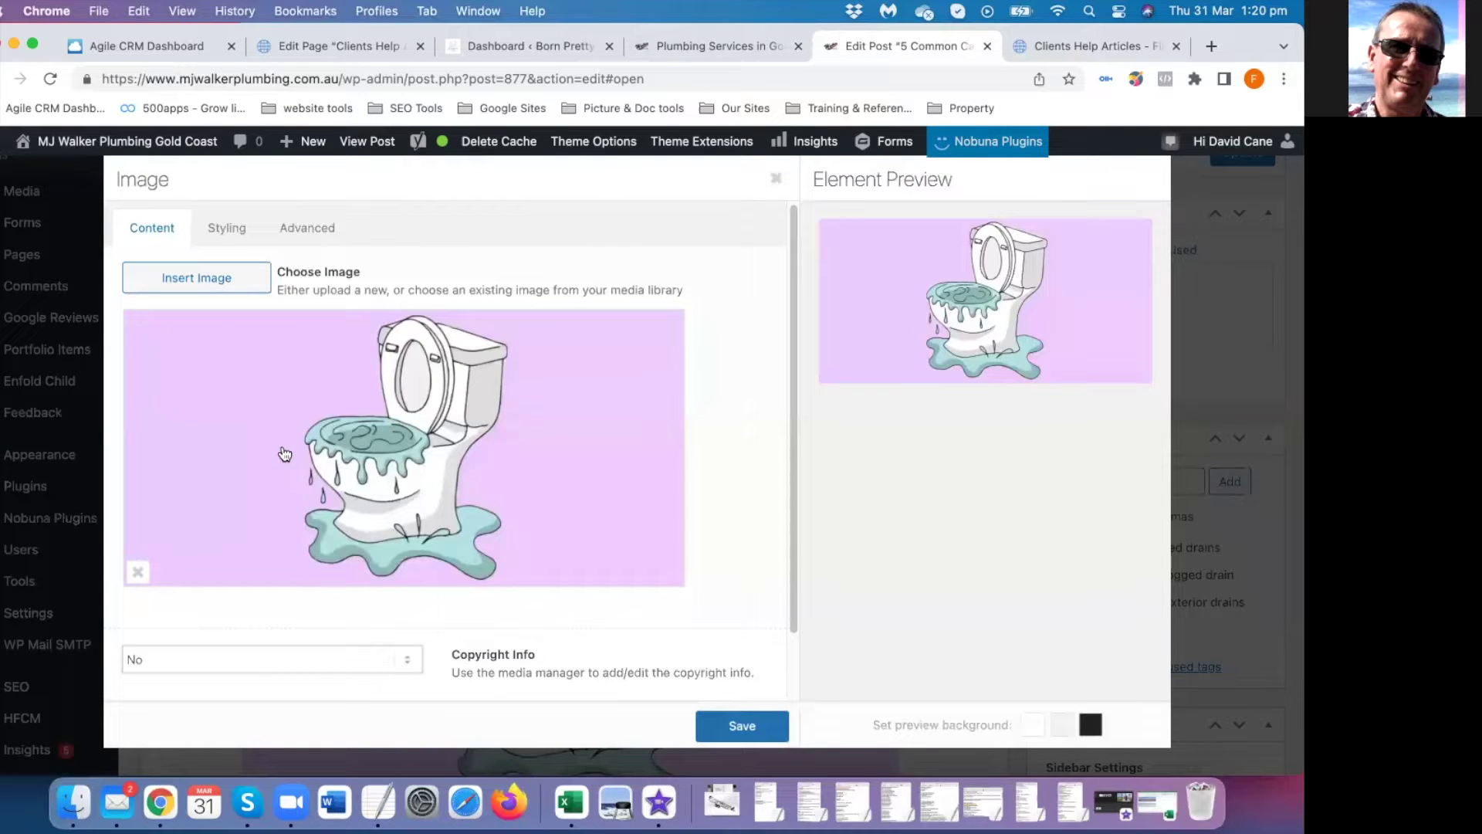
click(776, 179)
scroll(772, 552, down, 5)
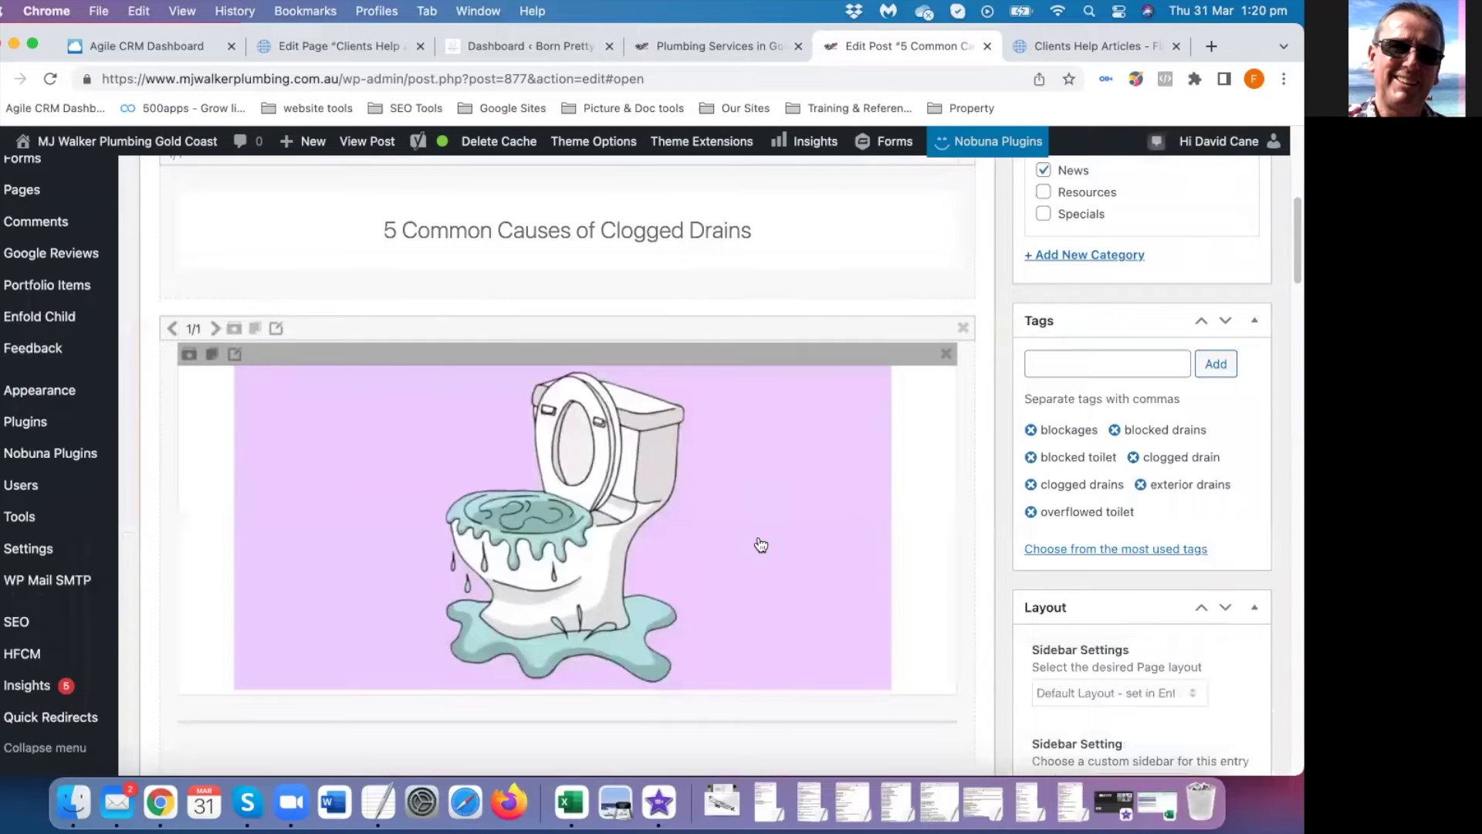
Open the article's Text Block and try bold formatting on part of "more frustrating" in the opening paragraph
scroll(787, 553, down, 3)
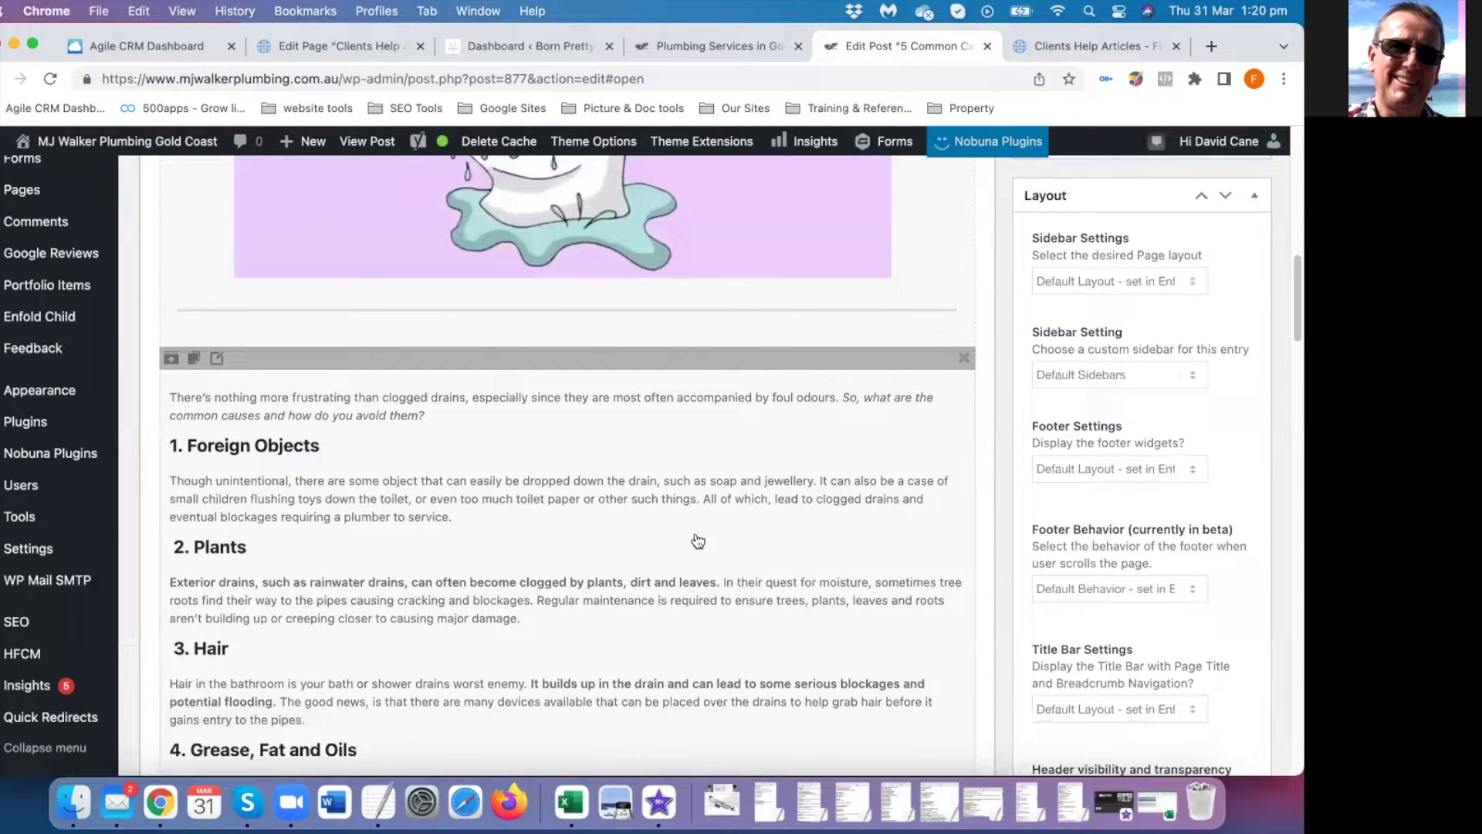
click(462, 488)
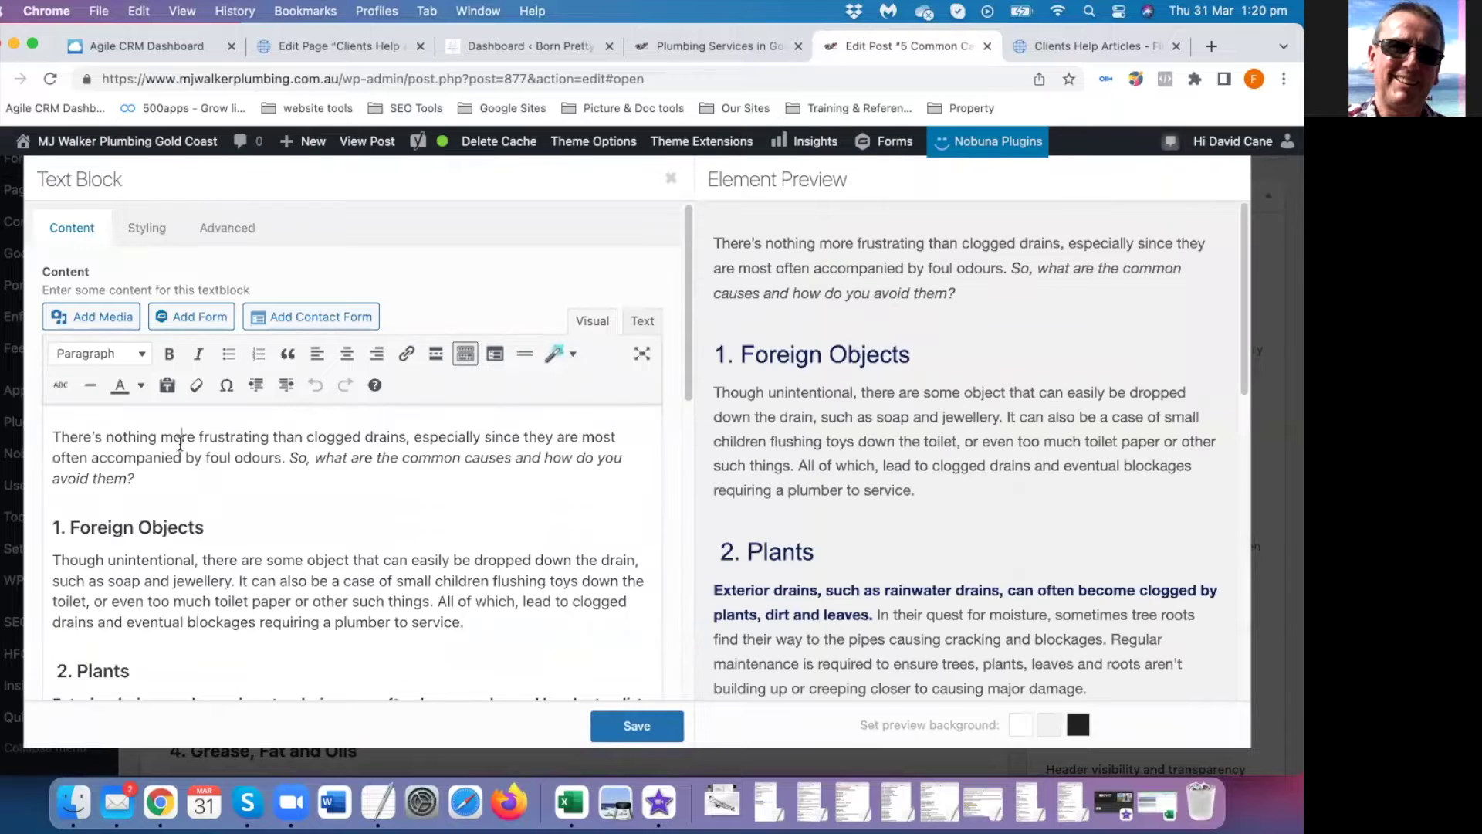
drag(175, 437, 248, 437)
click(169, 353)
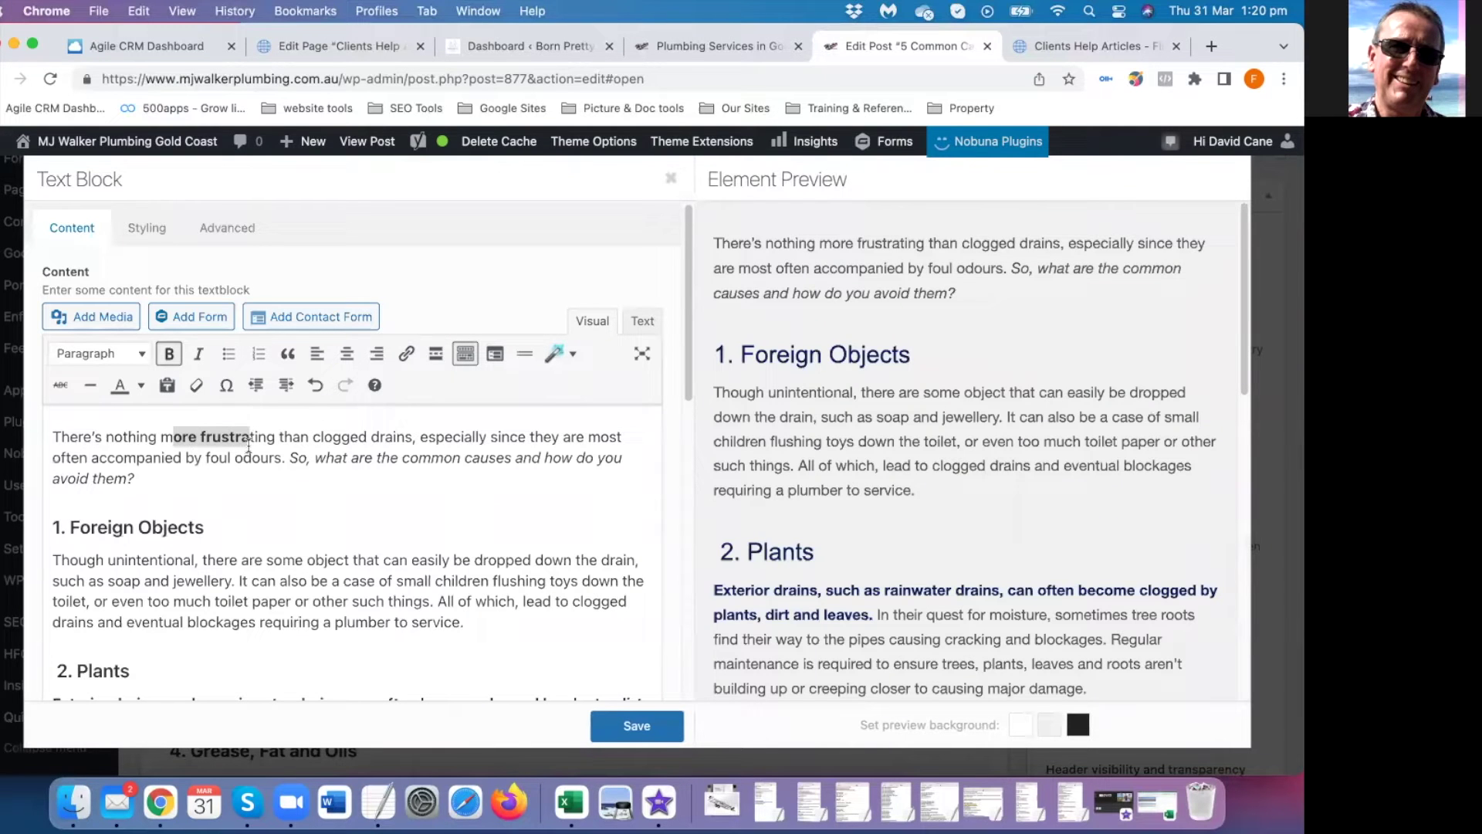
click(249, 441)
Try adding a link that opens in a new tab to the opening sentence's "more frustrating than" wording, leaving the link dialog without adding it
drag(139, 437, 308, 430)
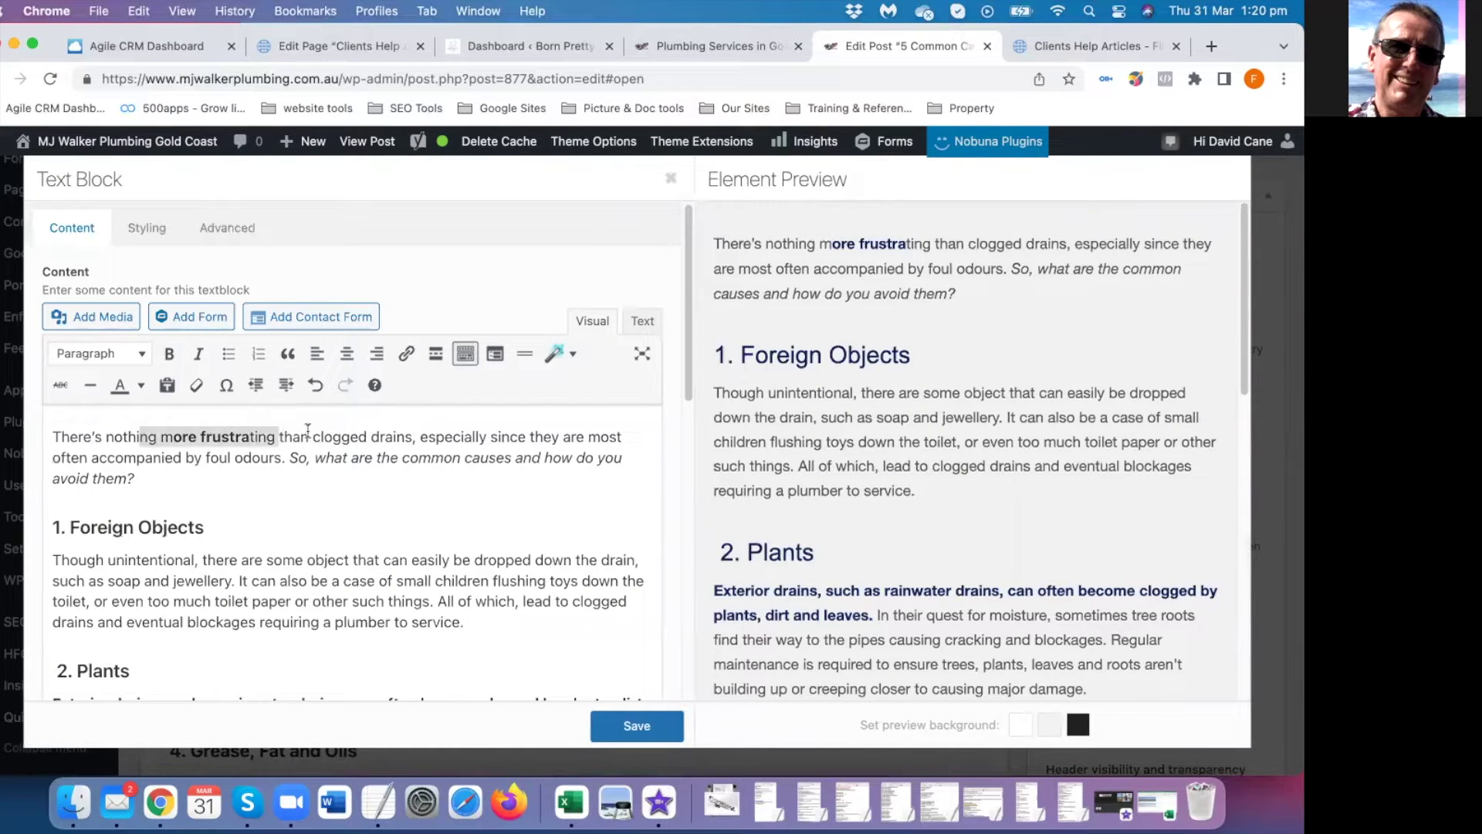
click(406, 354)
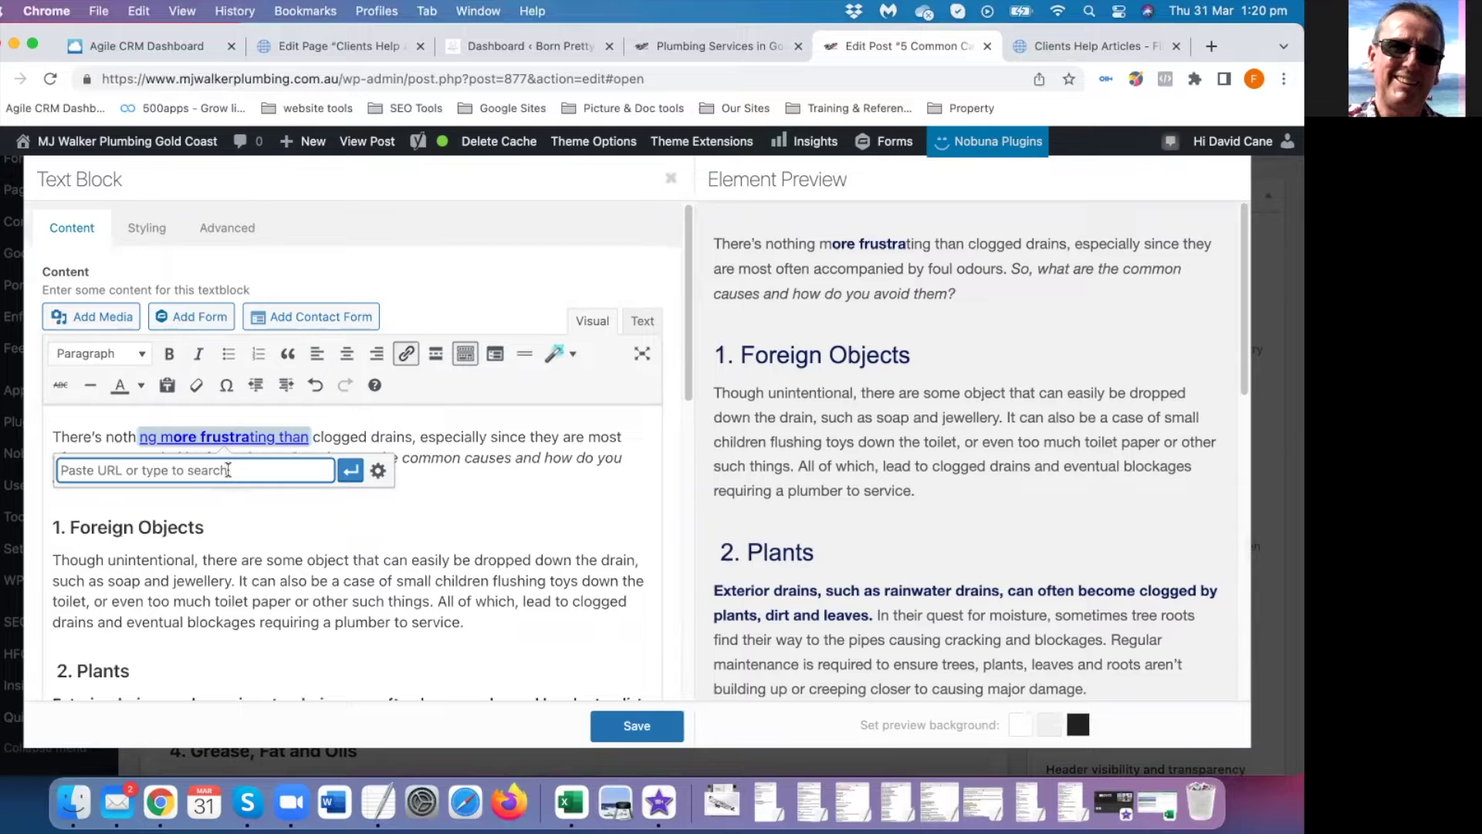
click(377, 471)
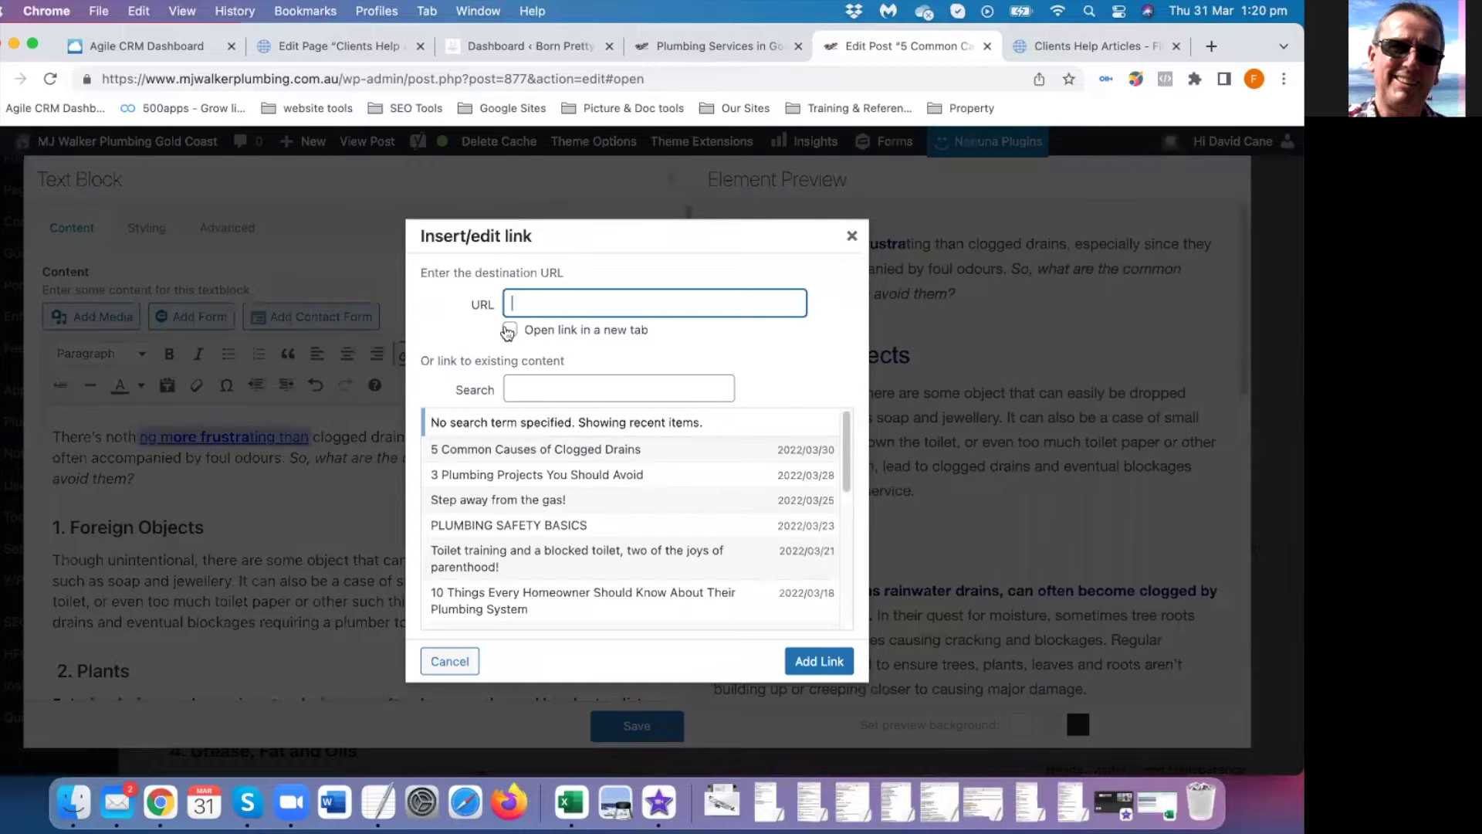
click(511, 332)
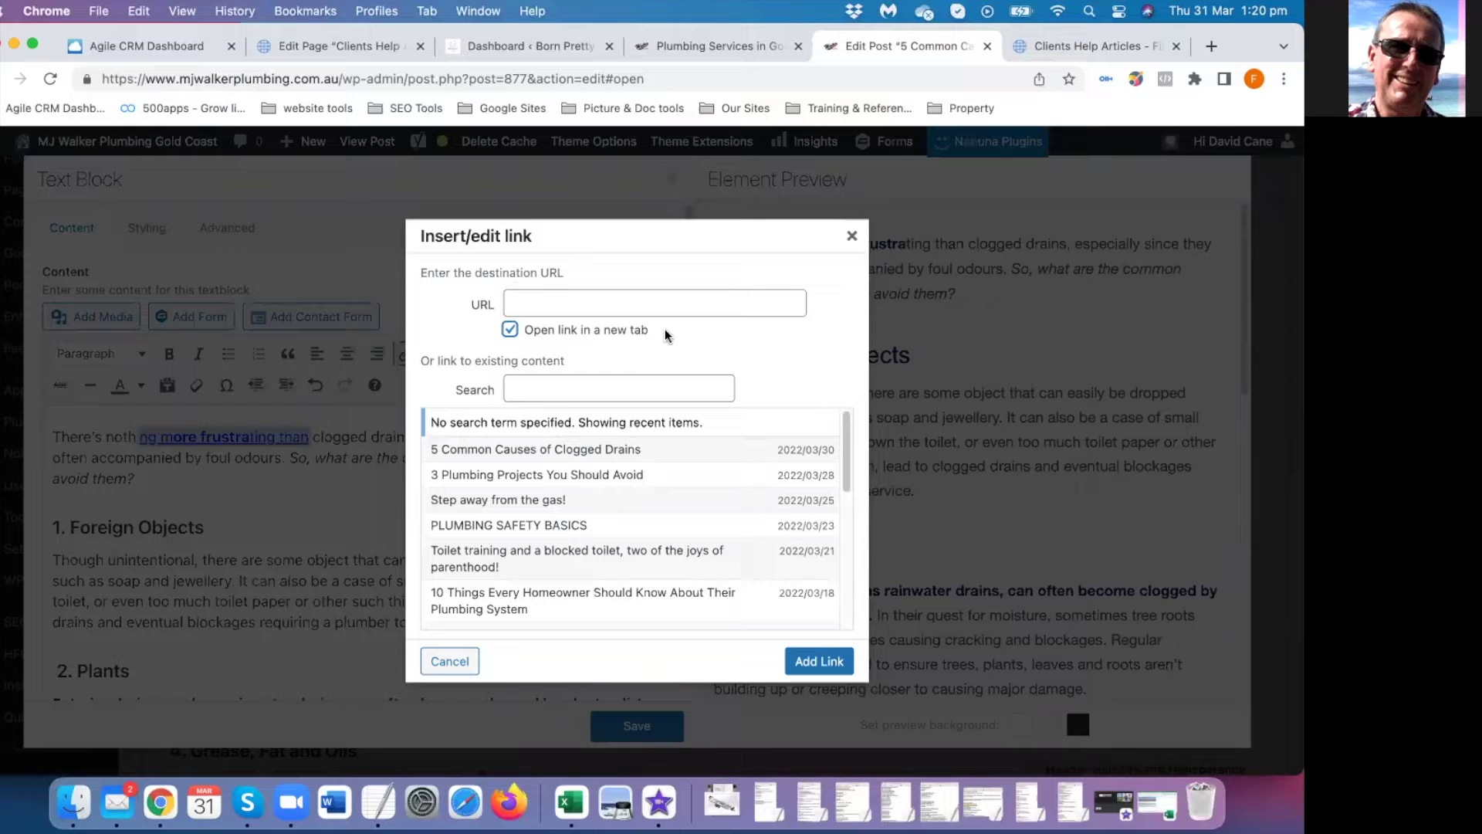
click(851, 237)
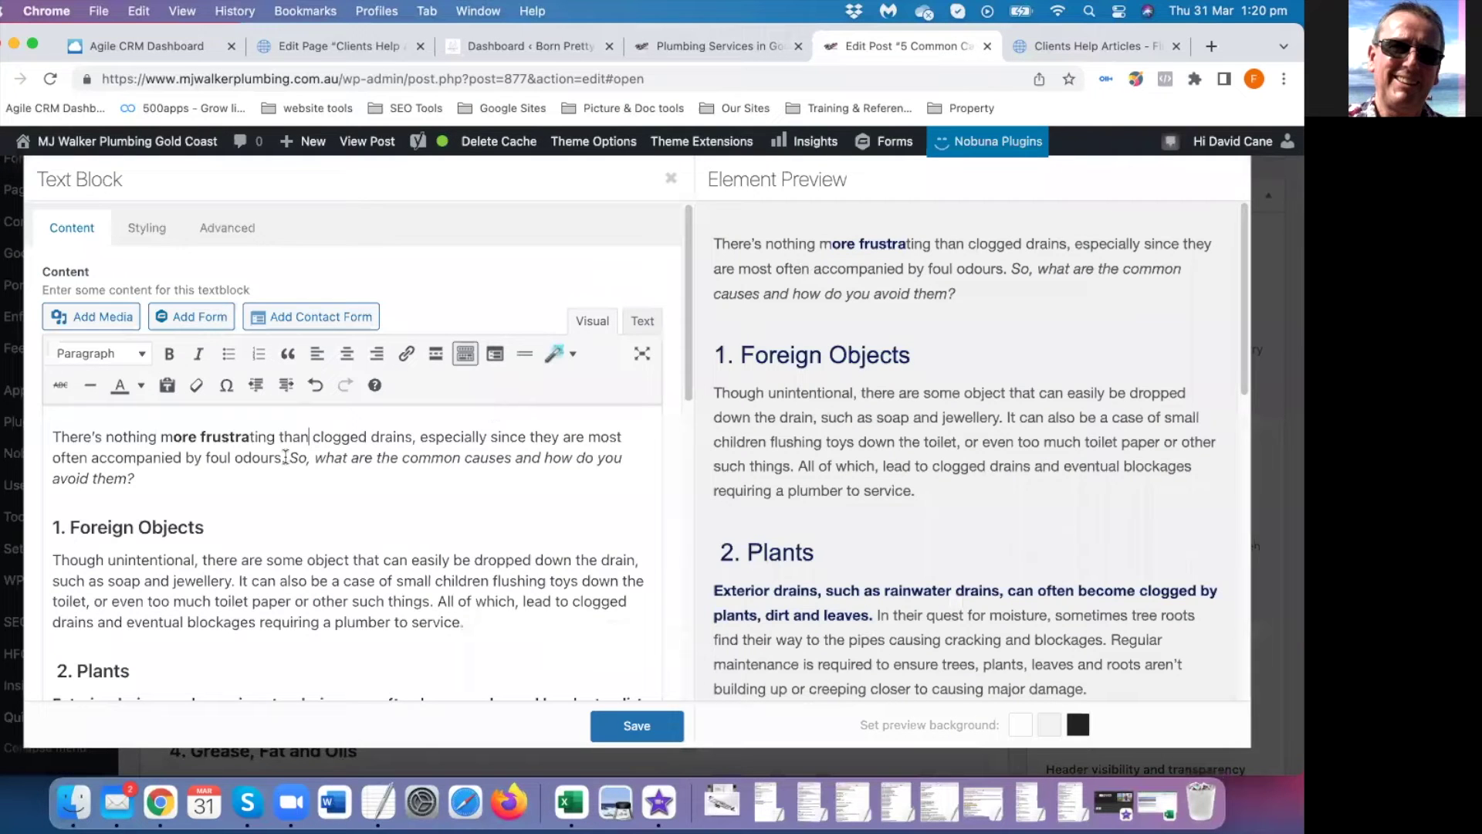
Remove the bold formatting from "more frustrating" in the opening paragraph
drag(248, 436, 175, 434)
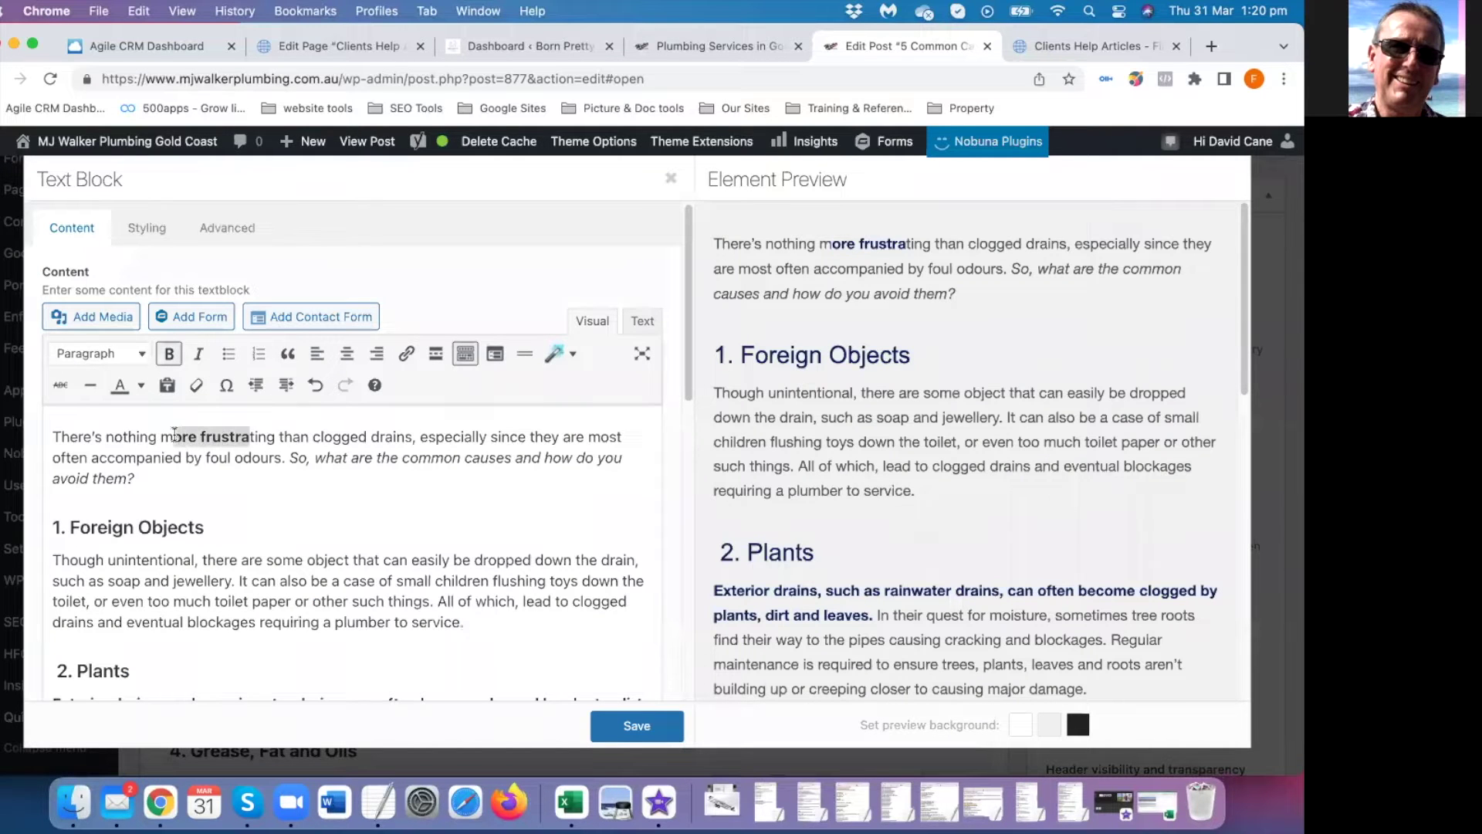
click(169, 354)
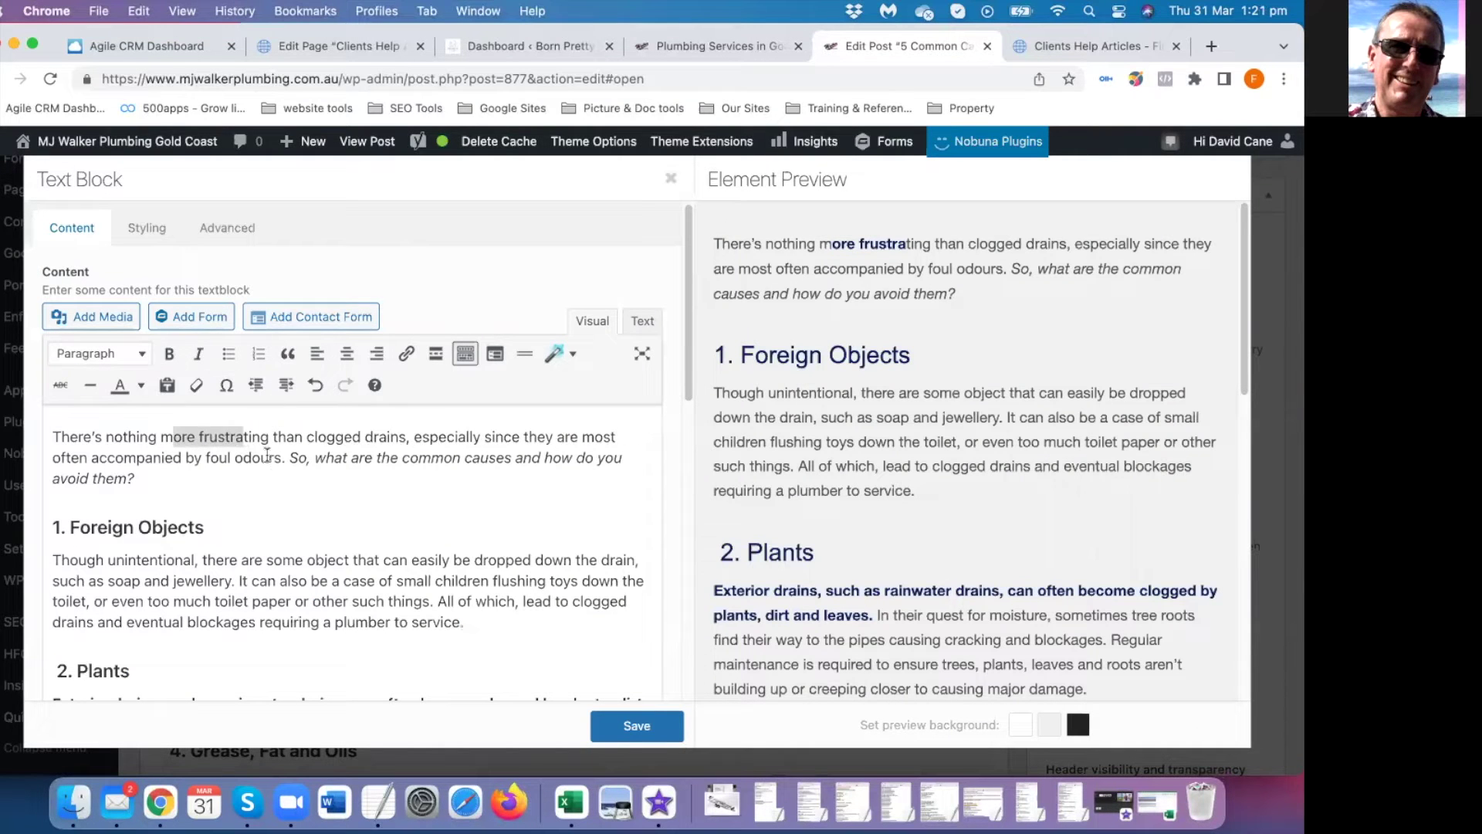
click(269, 457)
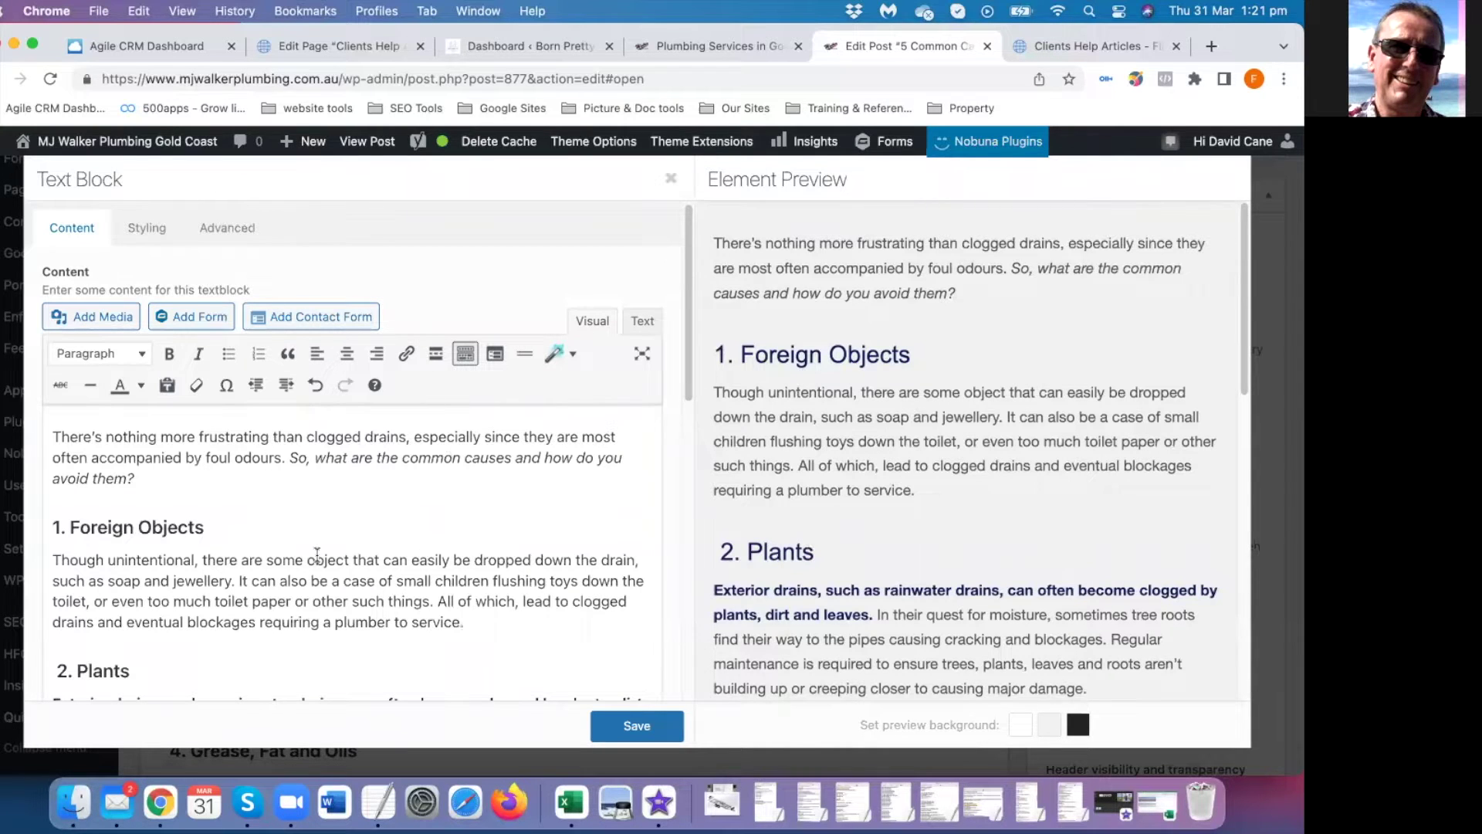
View the Text Block's styling options and save the element
scroll(318, 554, down, 1)
click(146, 227)
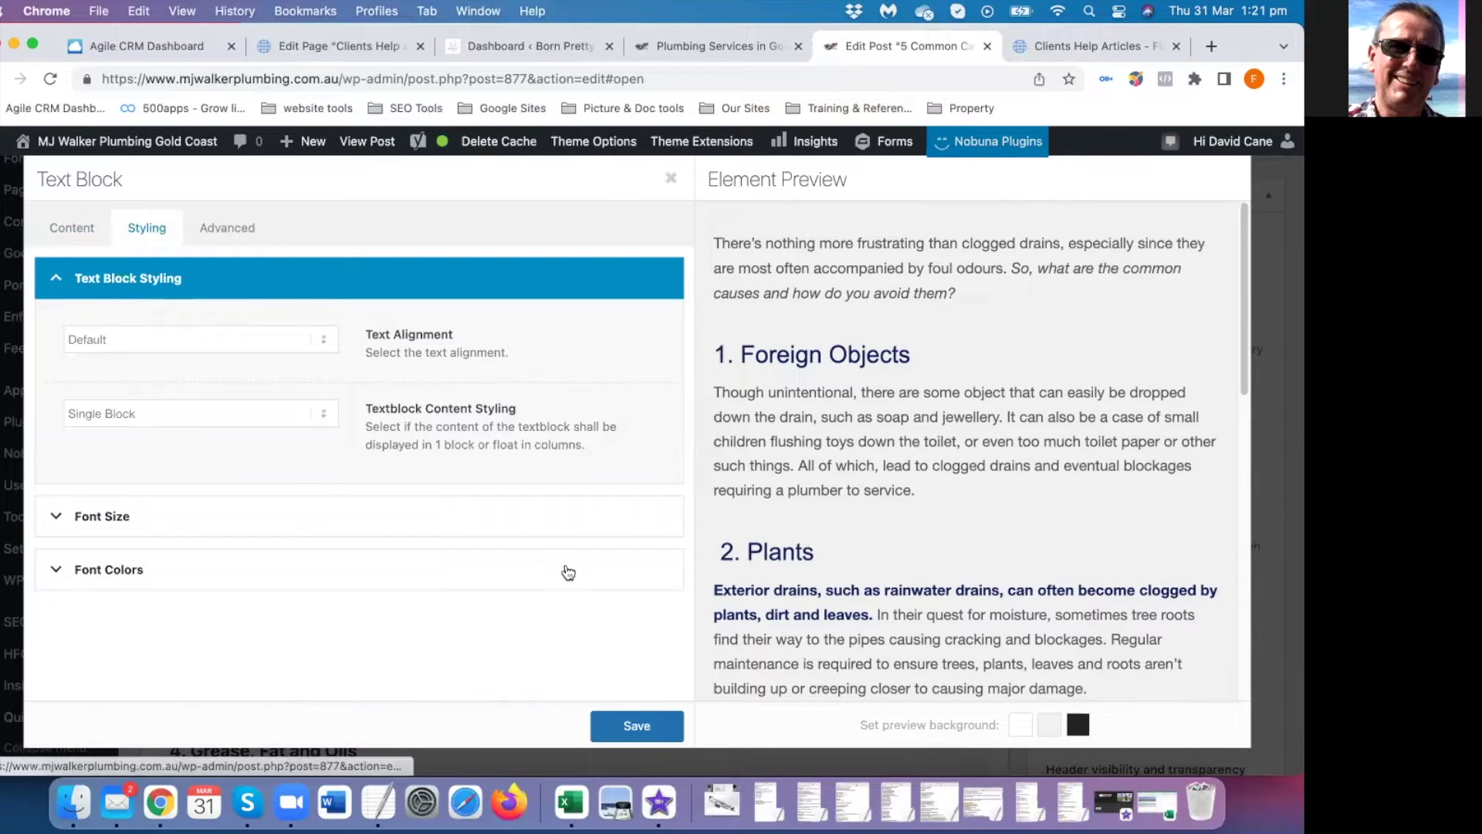
click(637, 727)
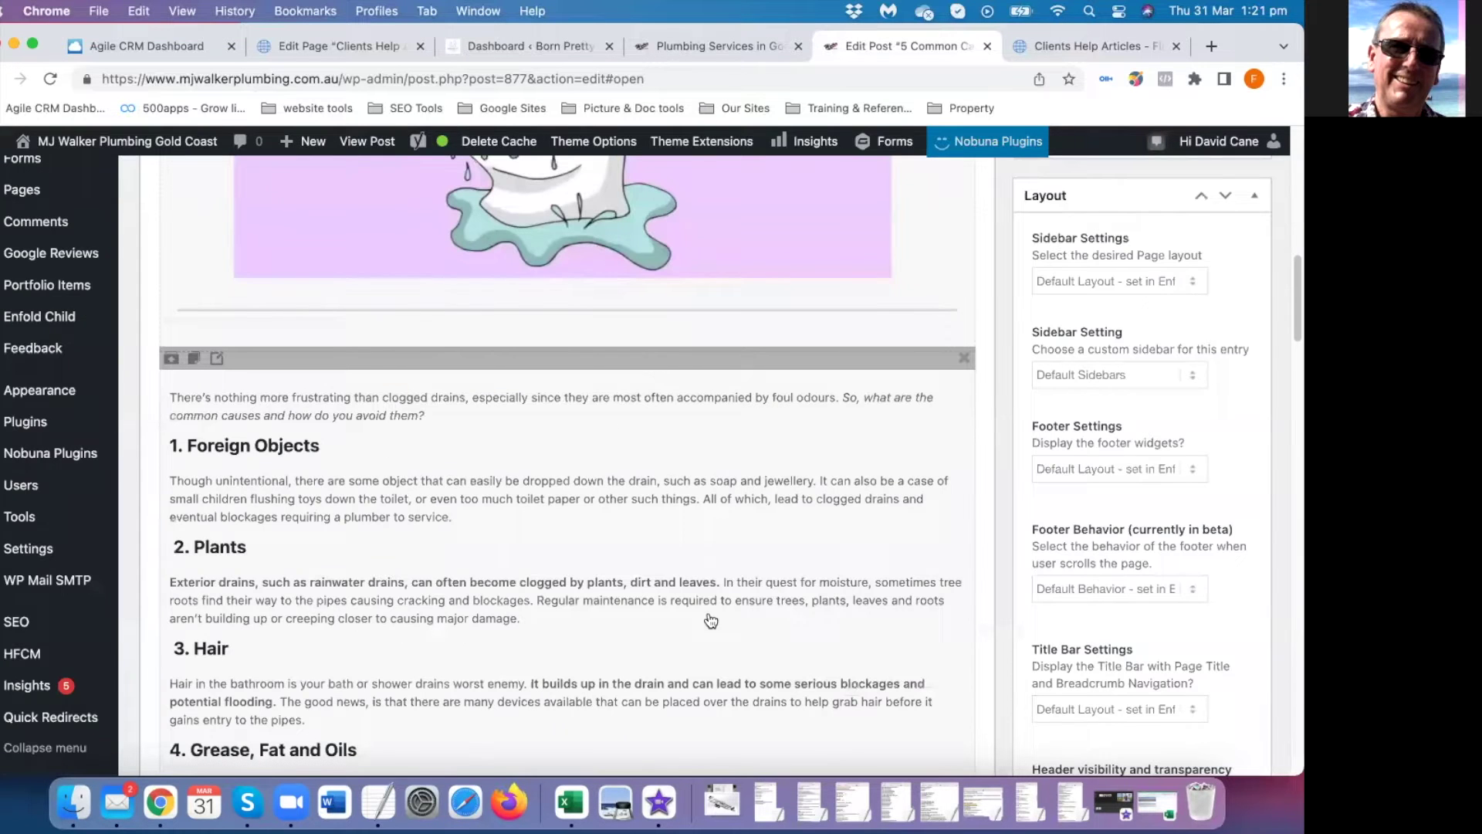
Preview the post's changes and look through the heading, image and numbered causes on the previewed page
scroll(1174, 653, up, 10)
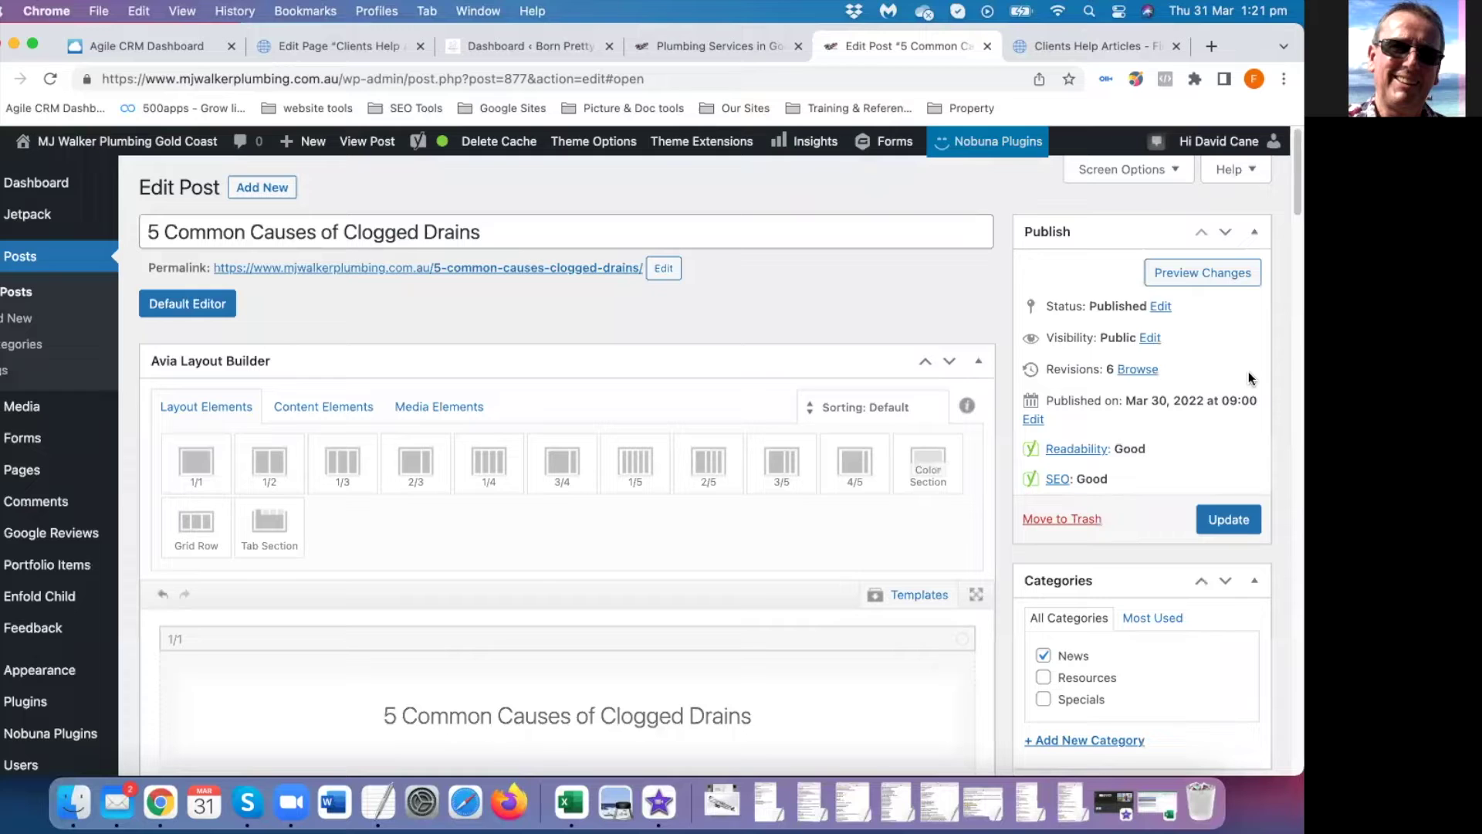
click(1187, 276)
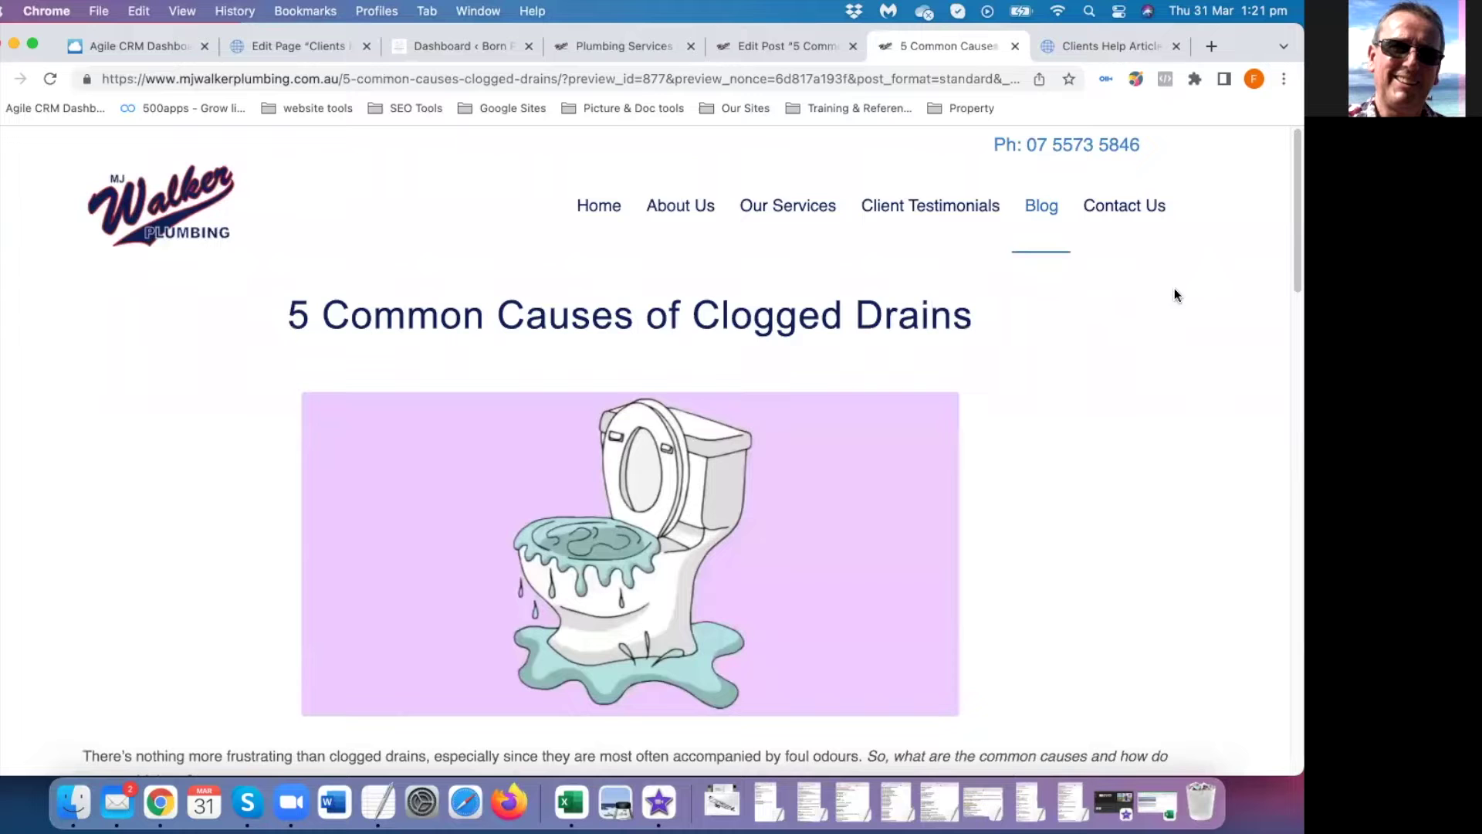
scroll(1017, 498, down, 8)
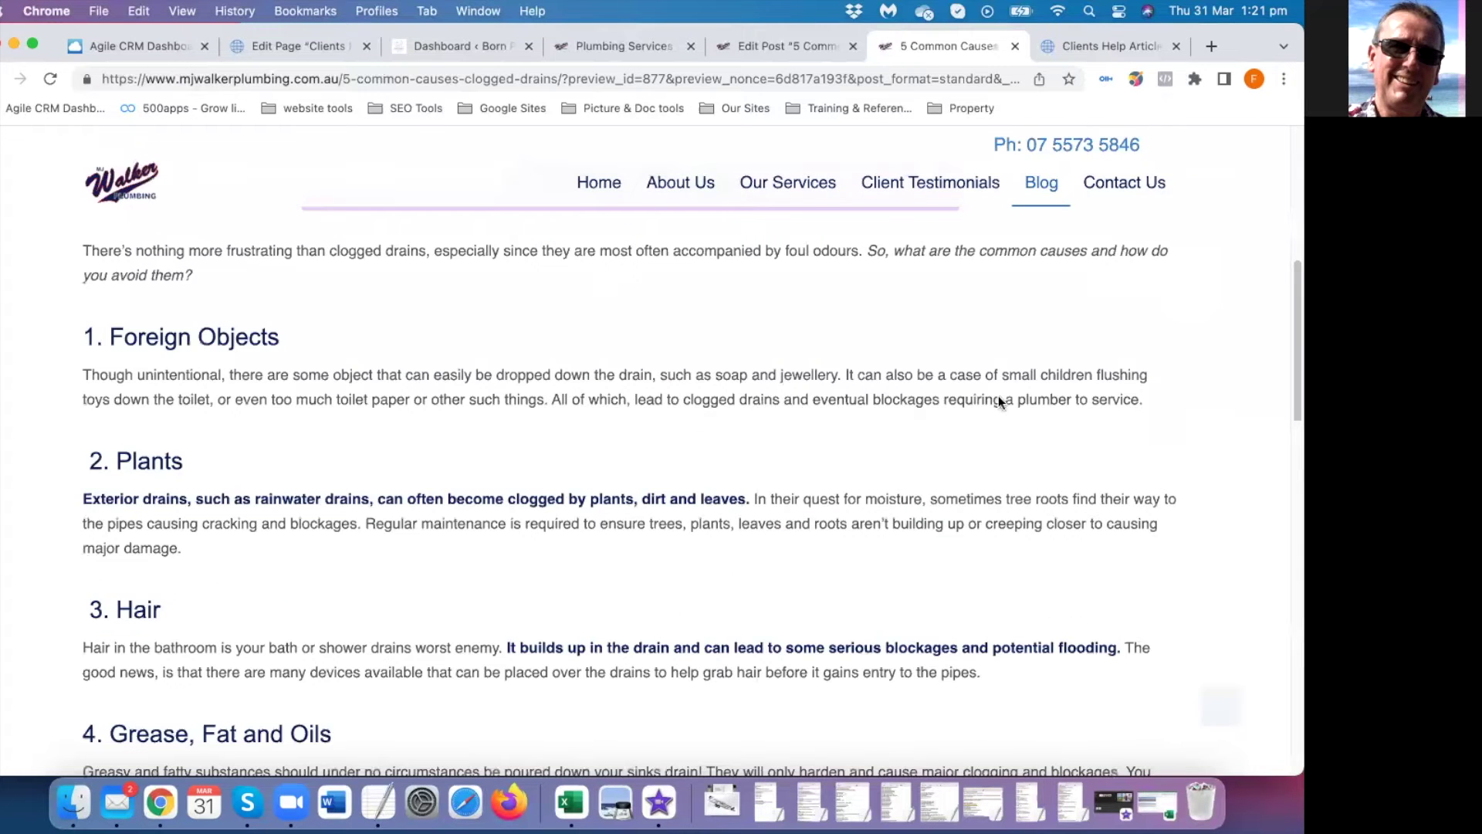
scroll(999, 396, up, 10)
Inspect the Code Block's YouTube embed code in the post editor, compare it with the previewed Floodstop Valve video, and close it without saving
click(761, 43)
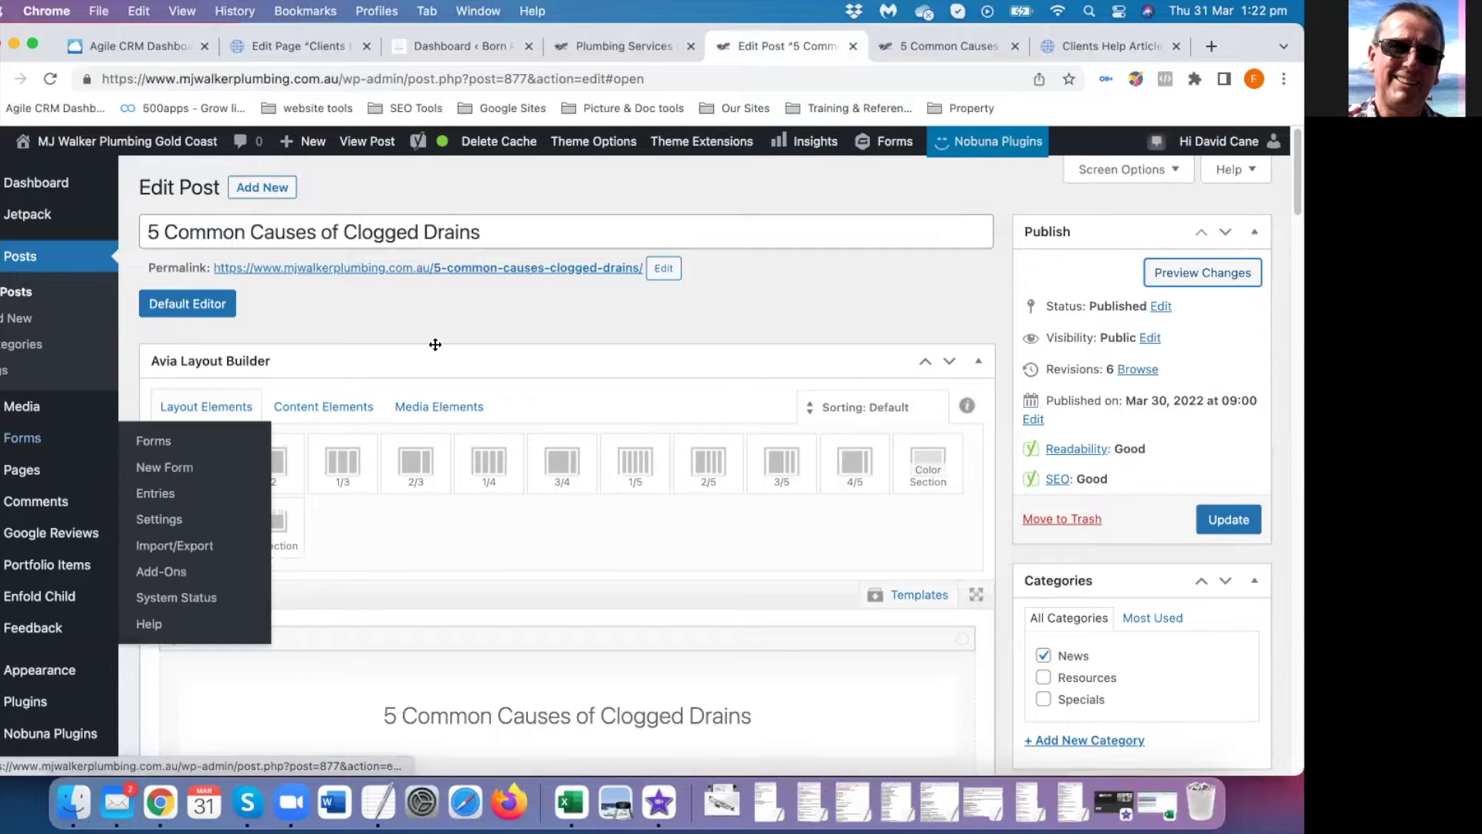
scroll(508, 389, down, 4)
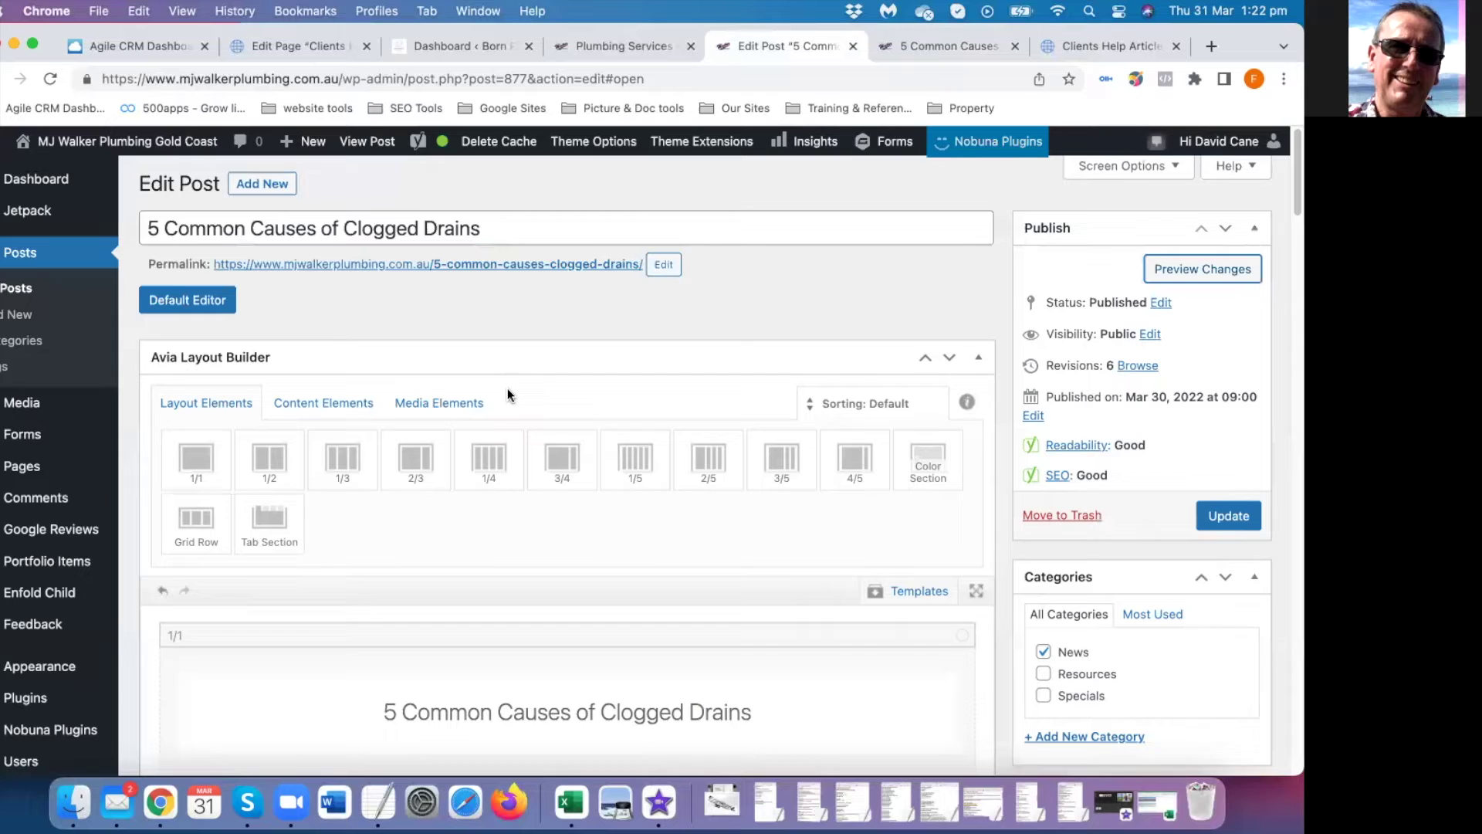
scroll(507, 388, down, 1)
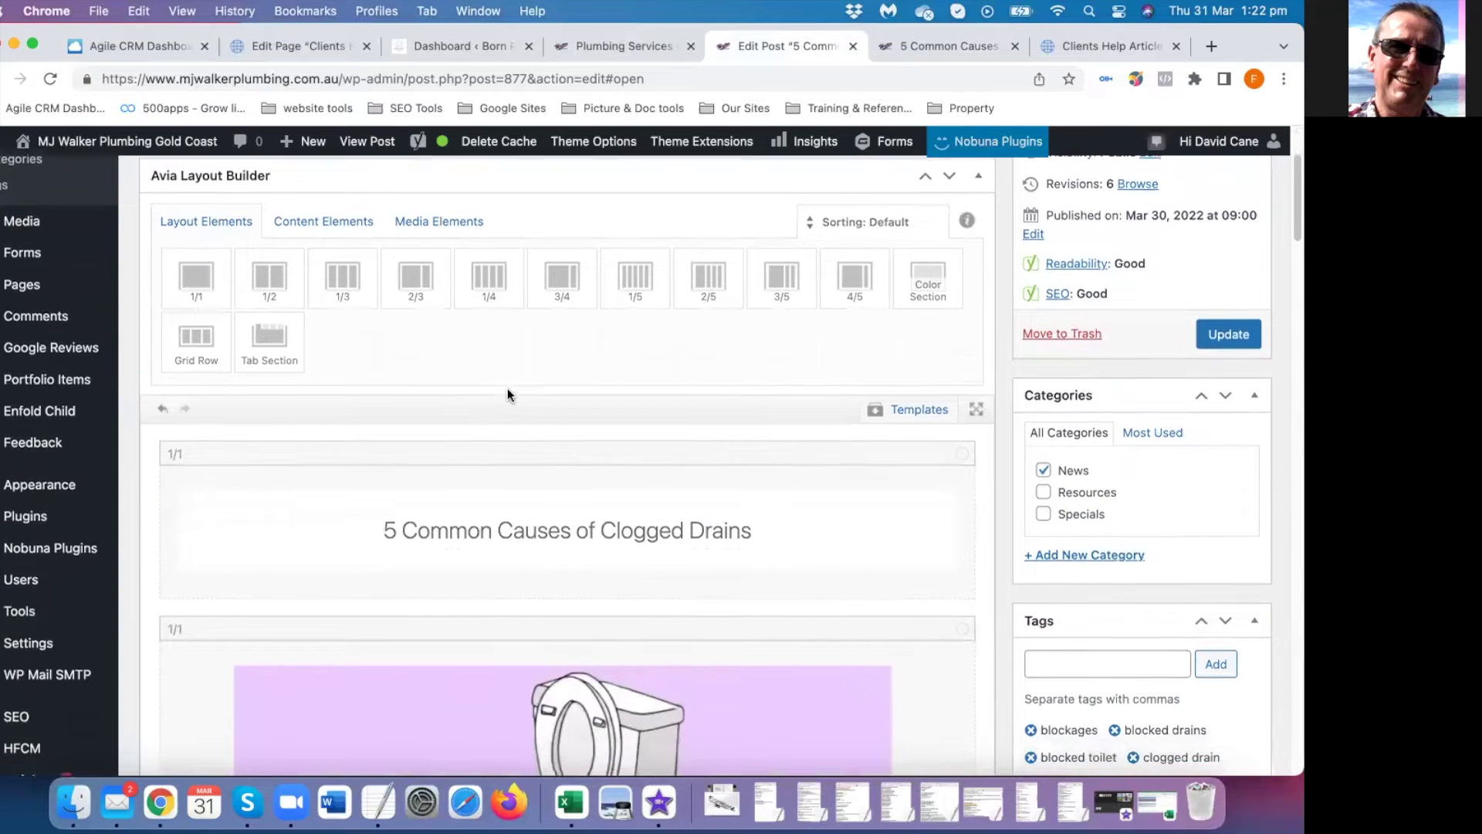
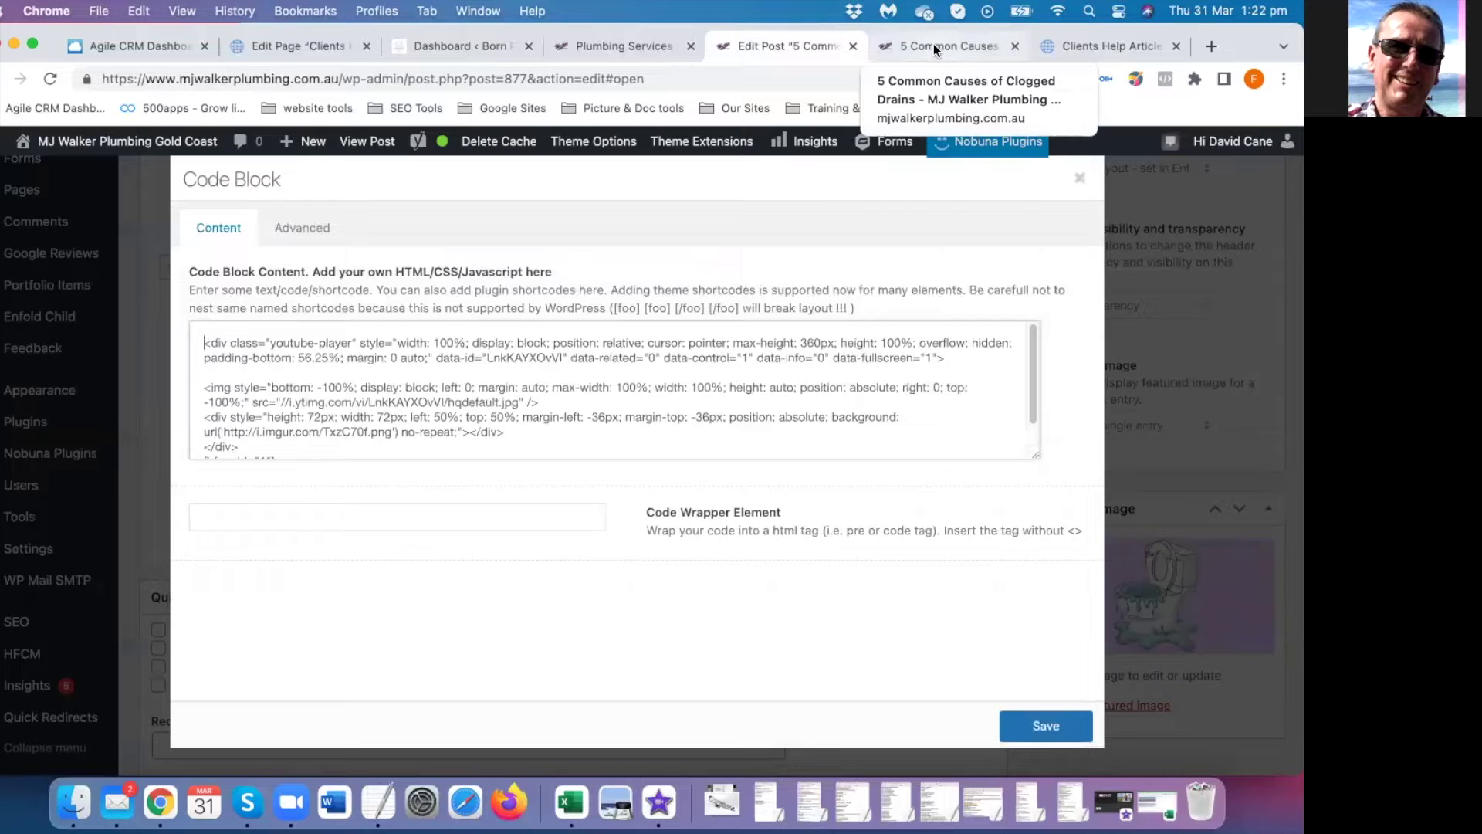
scroll(1007, 507, down, 20)
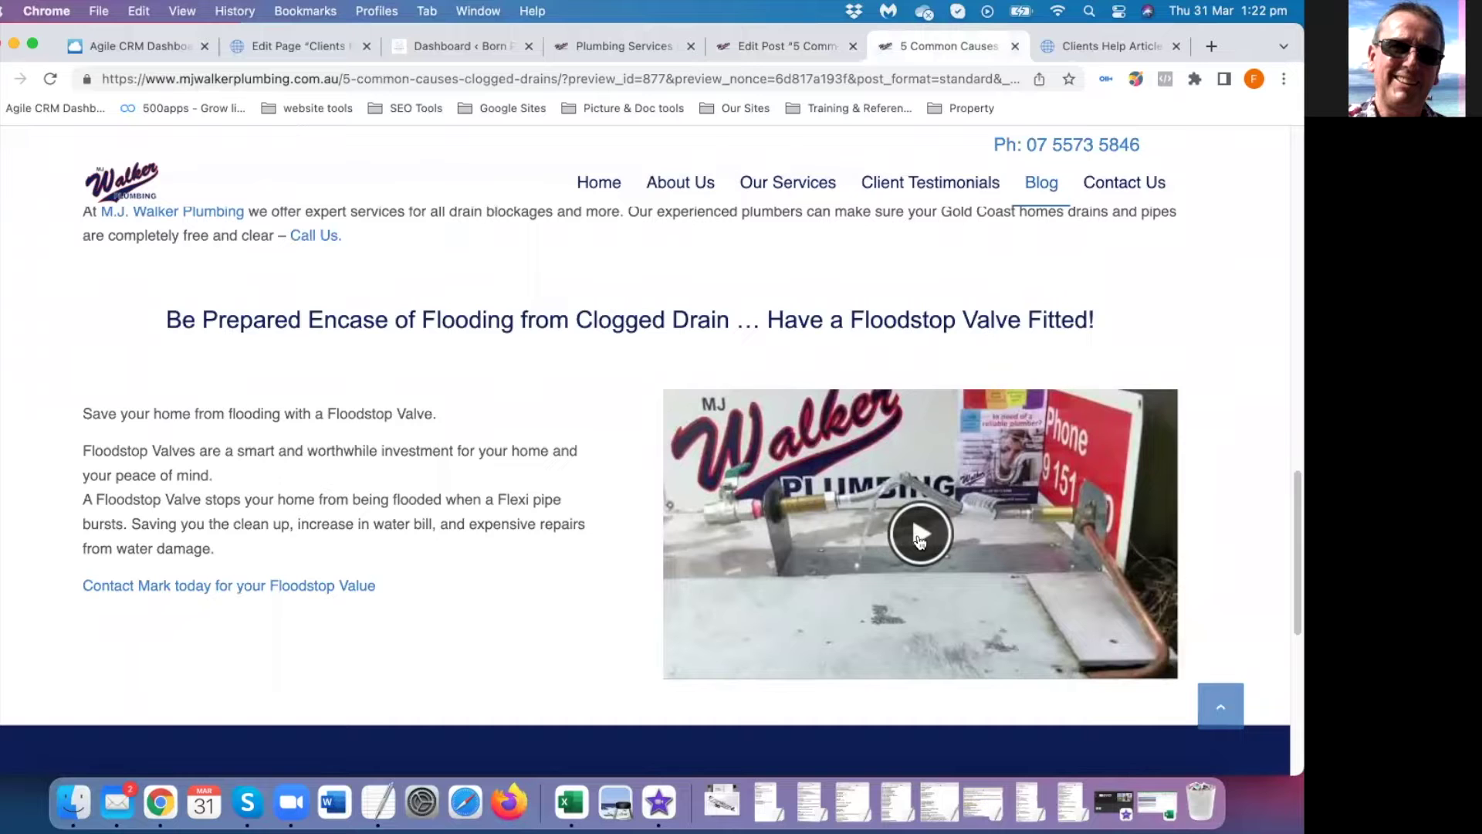
click(784, 46)
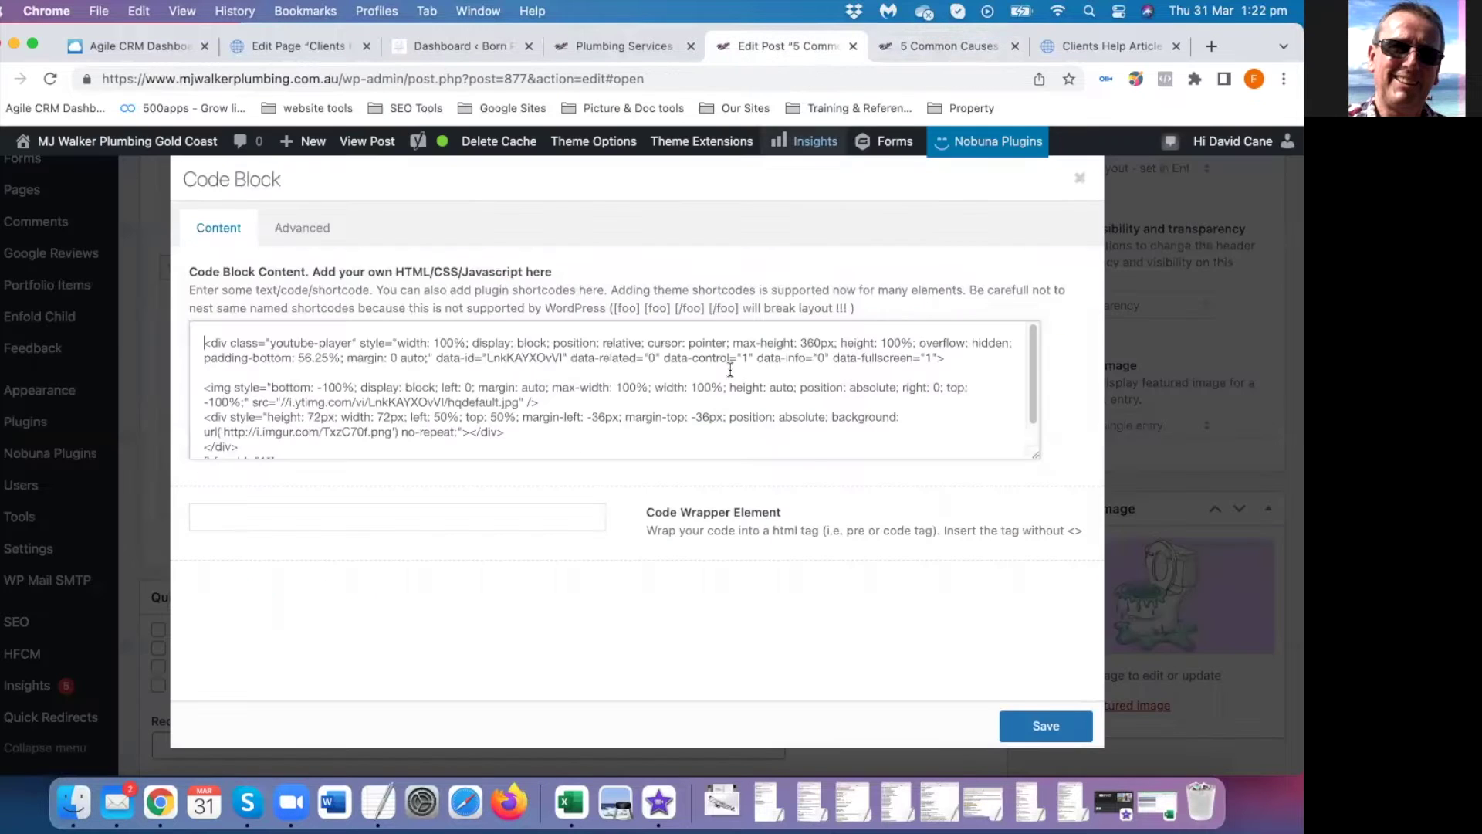
click(1079, 178)
Compare the Yoast SEO focus keyphrase with the wording of the post title
scroll(675, 541, down, 10)
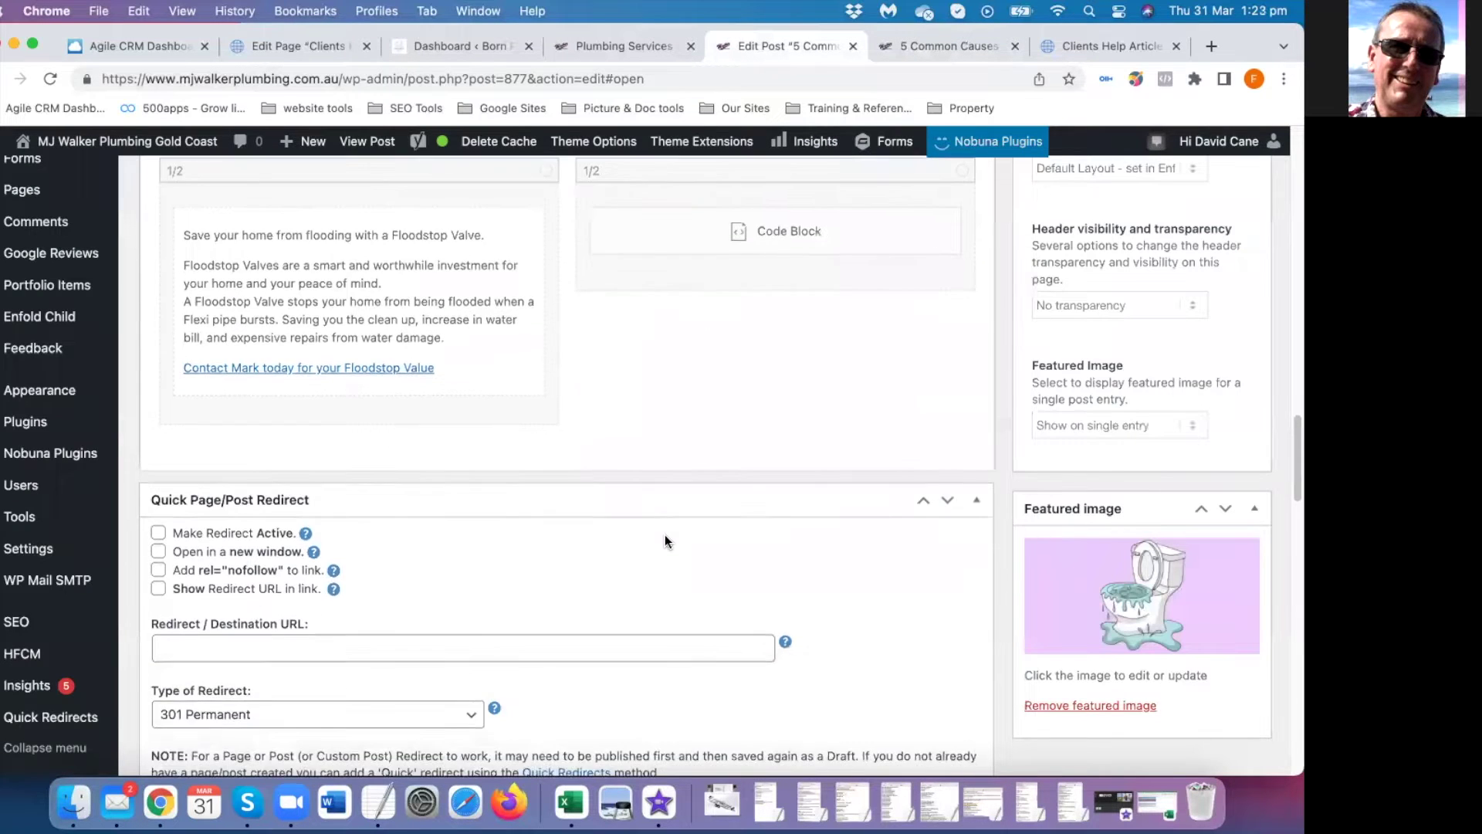
scroll(665, 535, down, 8)
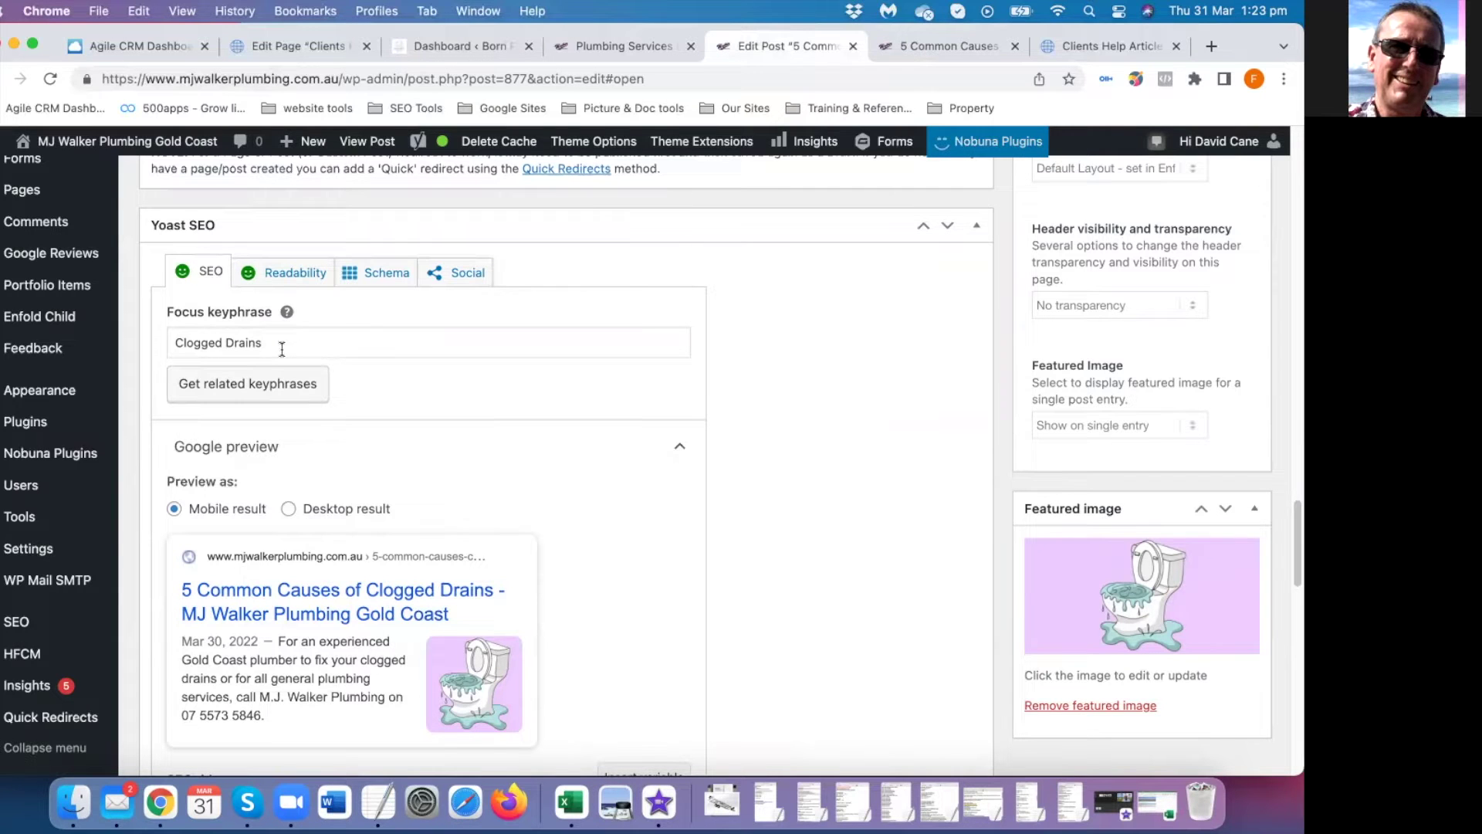
scroll(780, 571, up, 20)
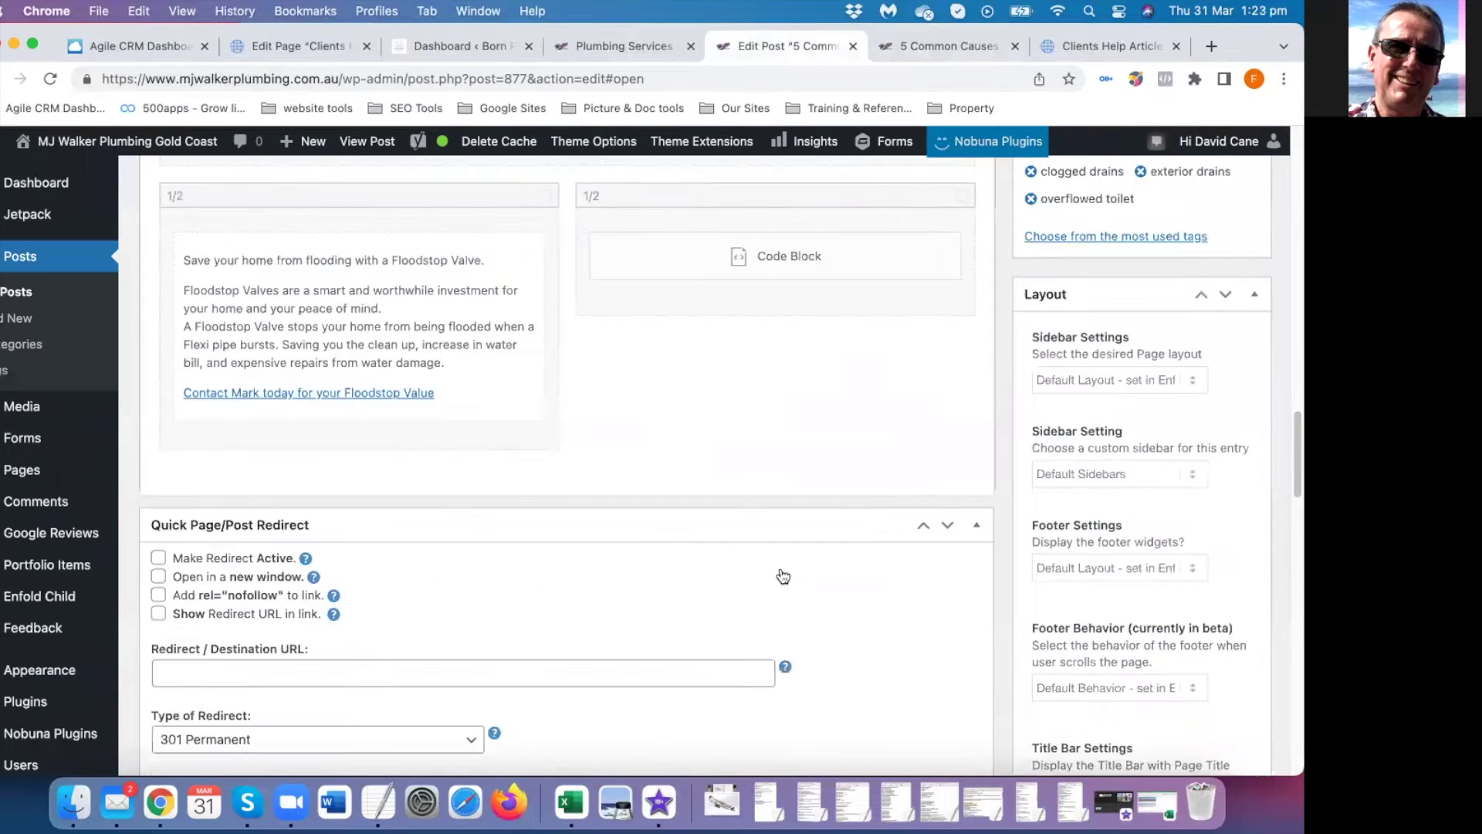
drag(345, 232, 497, 222)
Examine the Yoast SEO section's focus keyphrase, Google preview, SEO title, slug and meta description, along with the post's featured image
scroll(663, 418, down, 20)
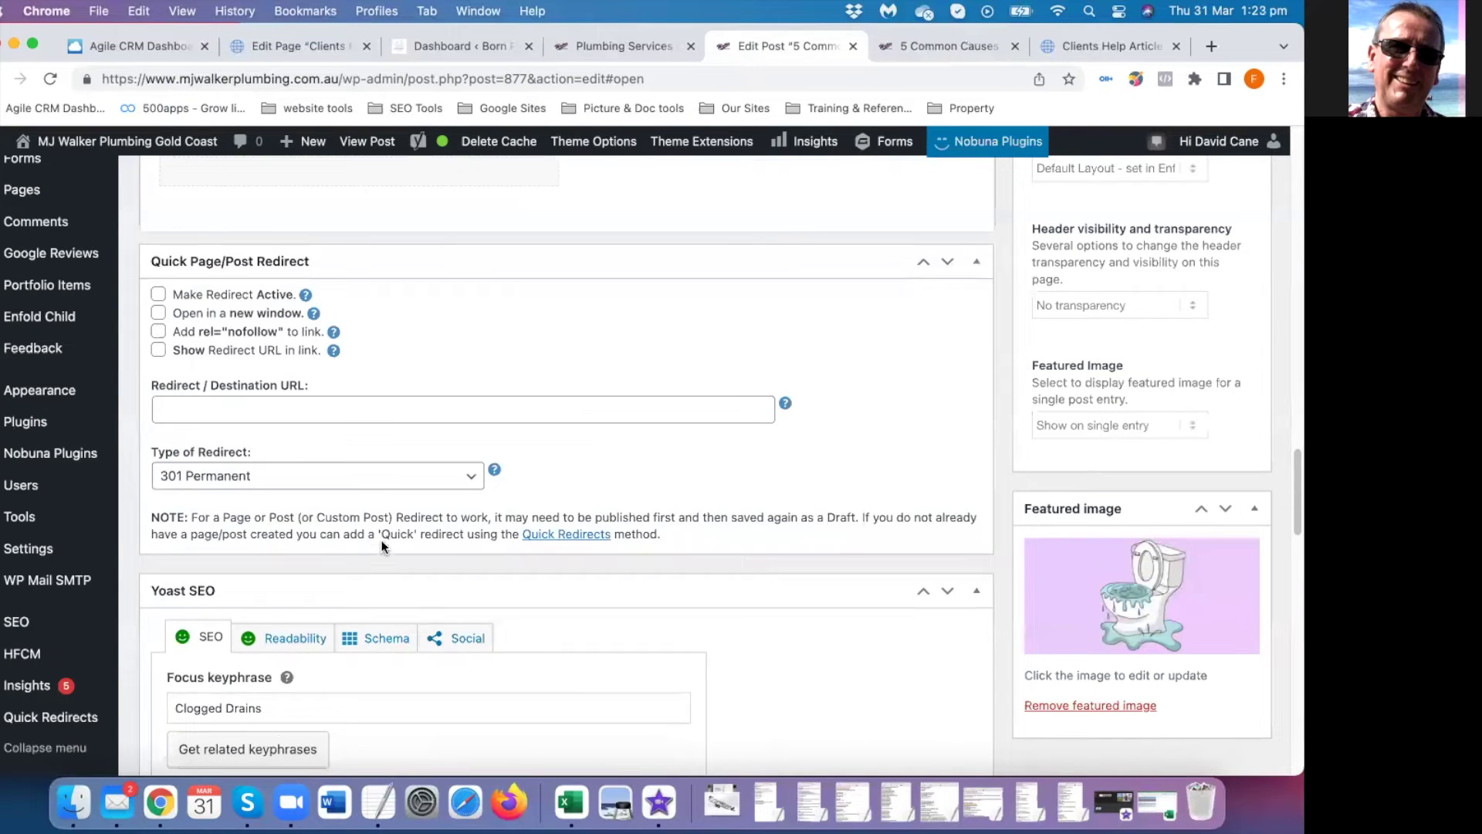
scroll(382, 540, down, 3)
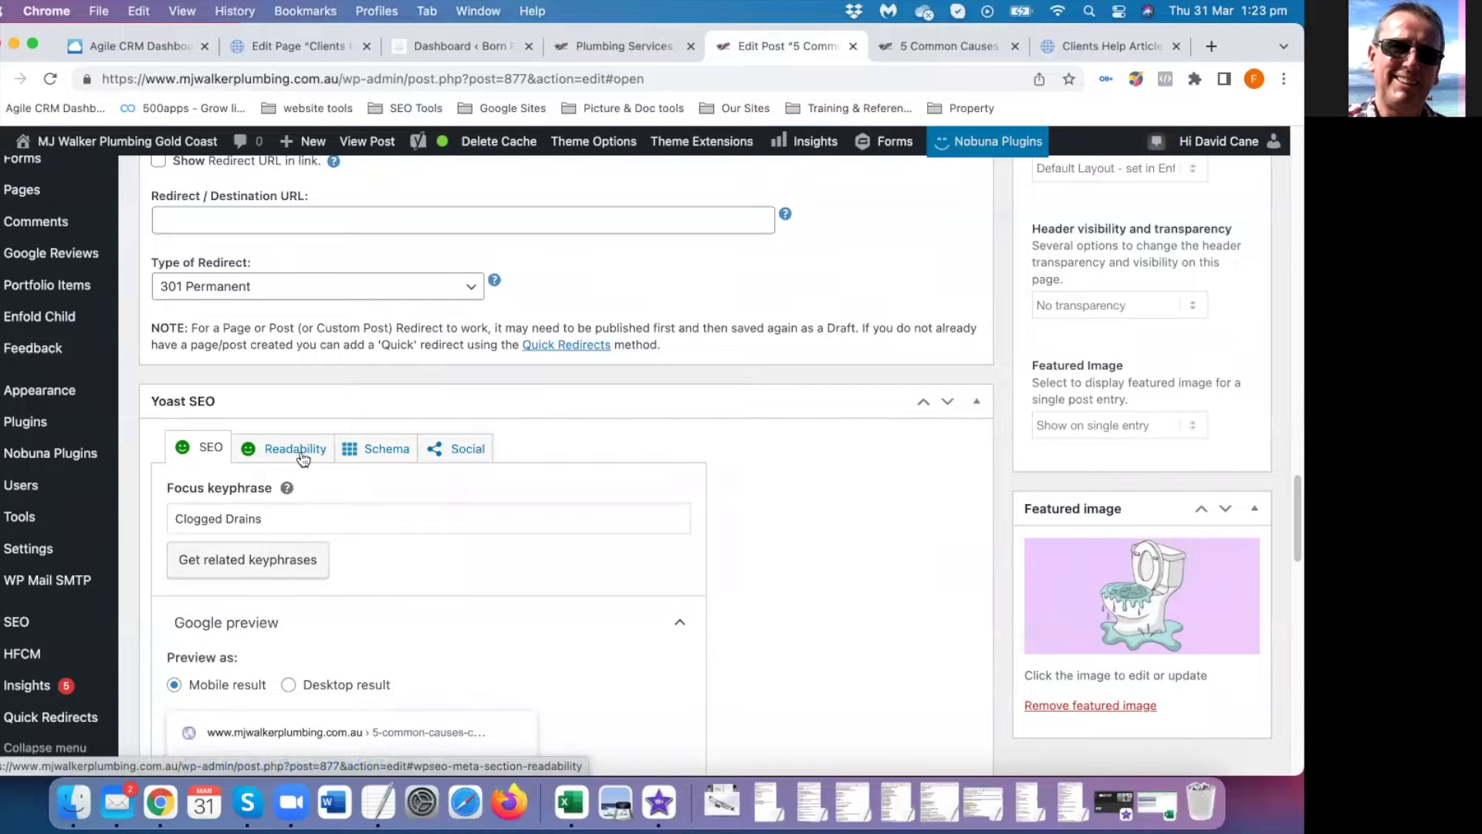
scroll(502, 526, down, 3)
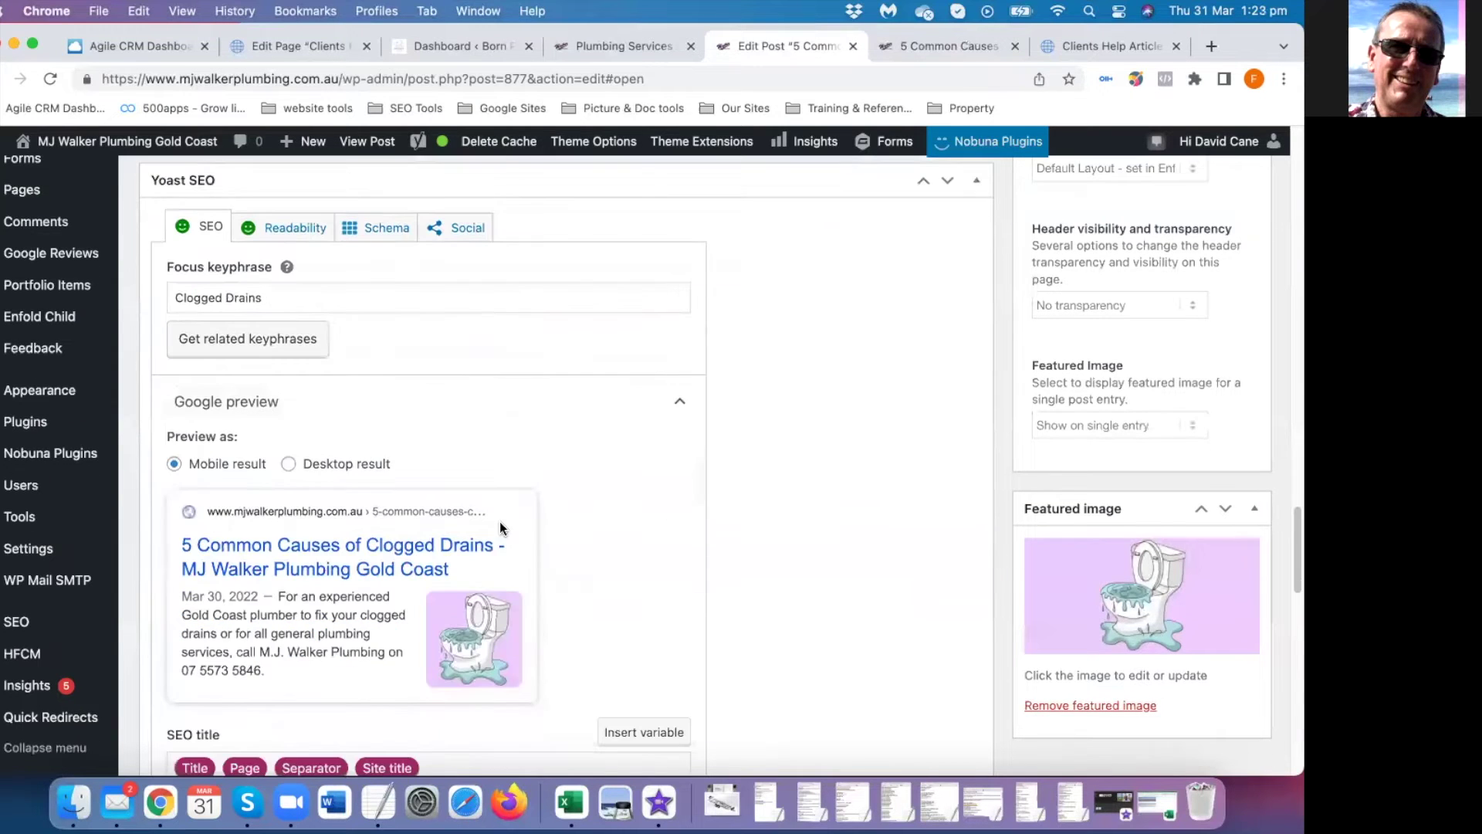
scroll(396, 433, down, 3)
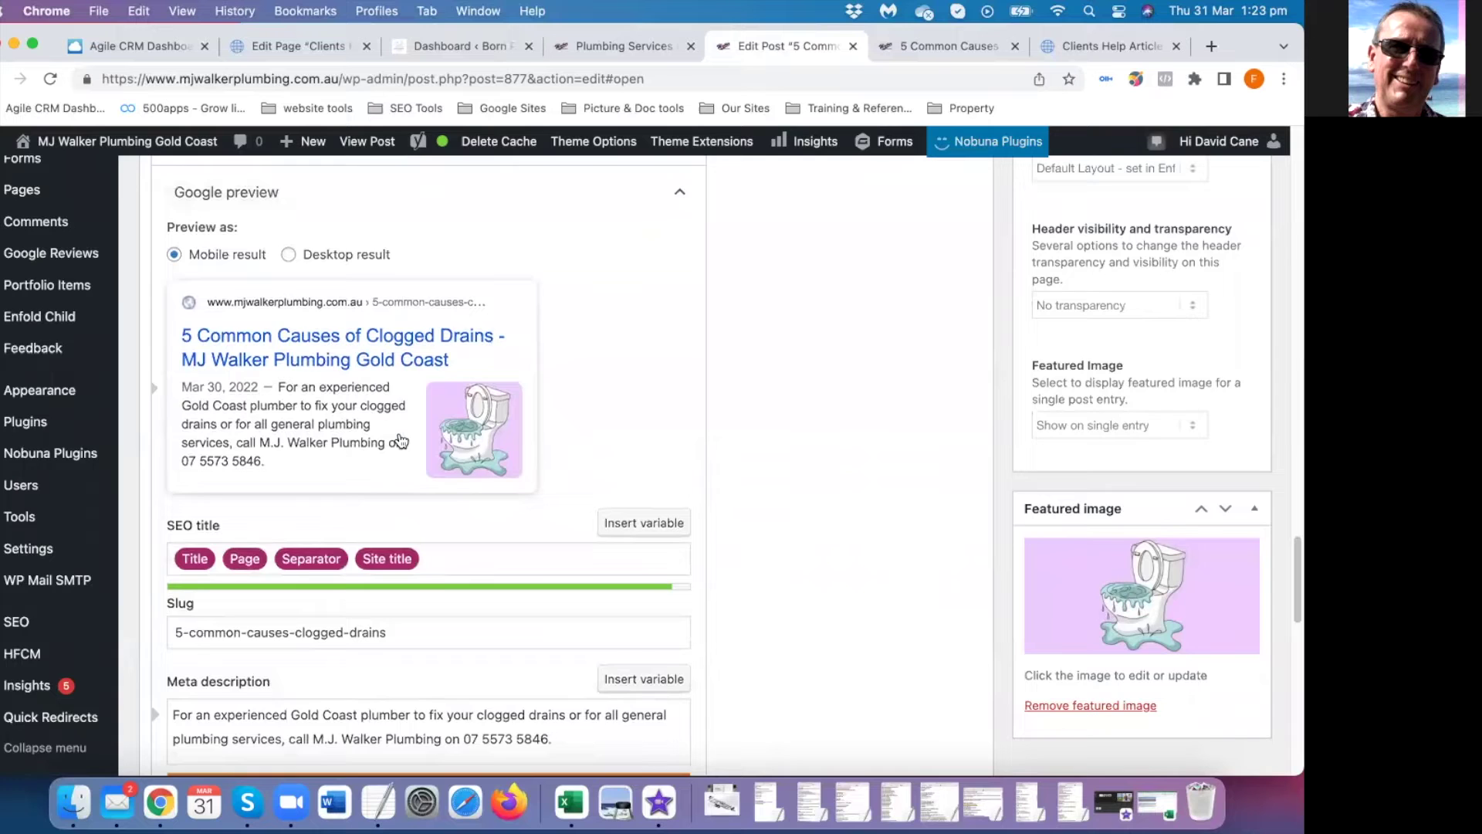
scroll(400, 440, up, 15)
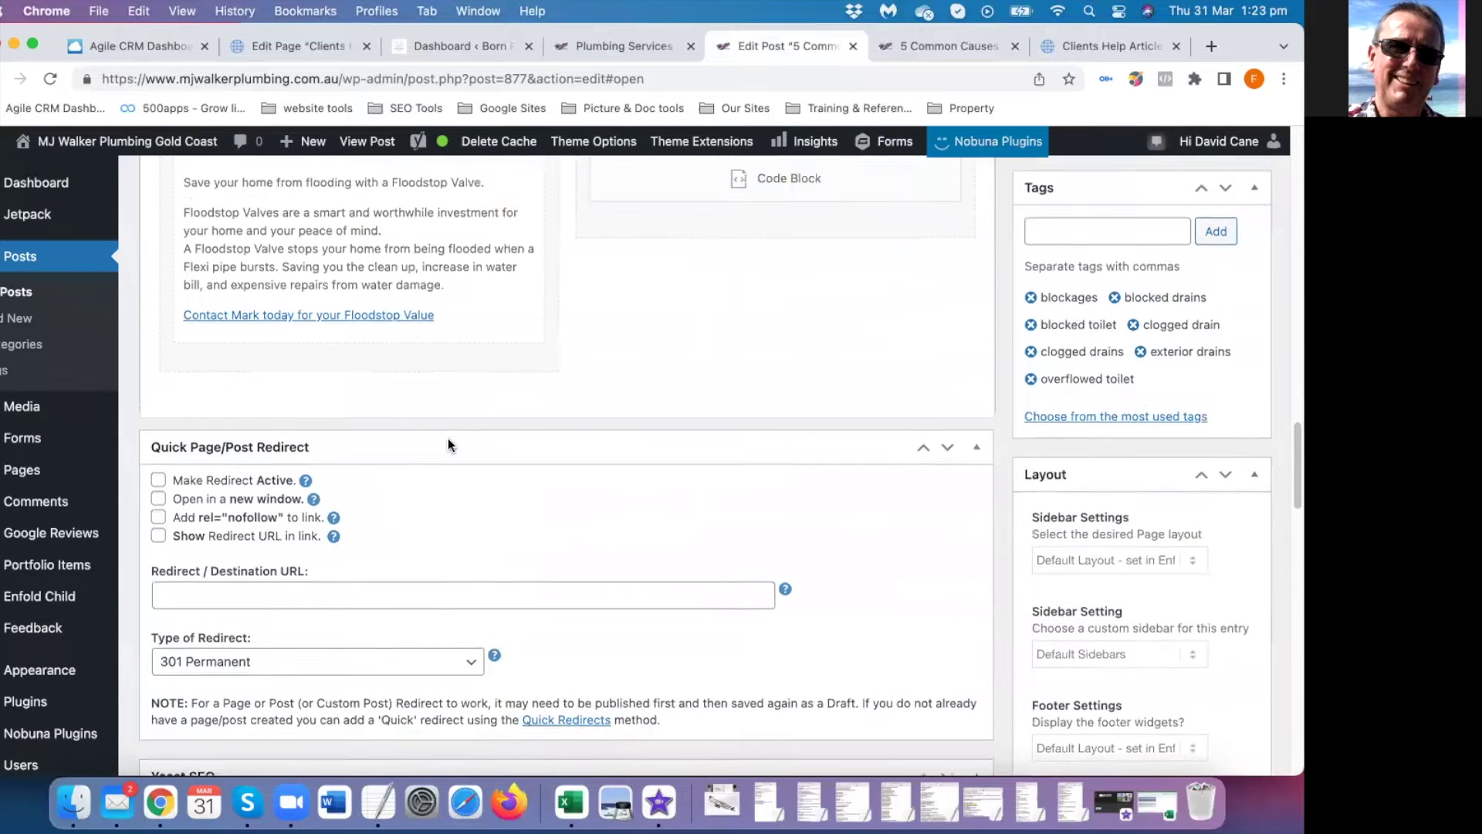
scroll(448, 438, down, 9)
scroll(452, 447, down, 1)
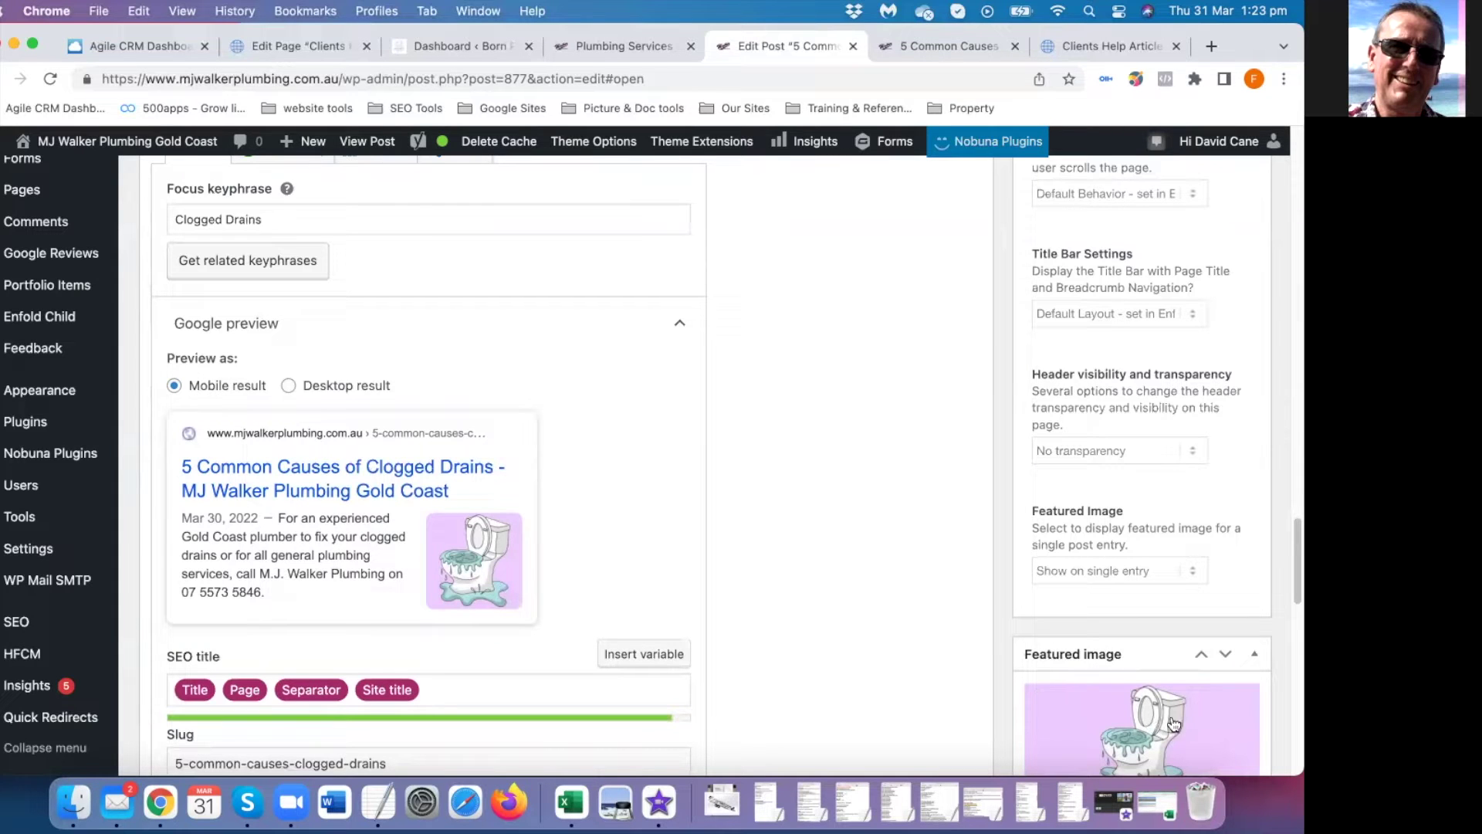
scroll(289, 532, down, 2)
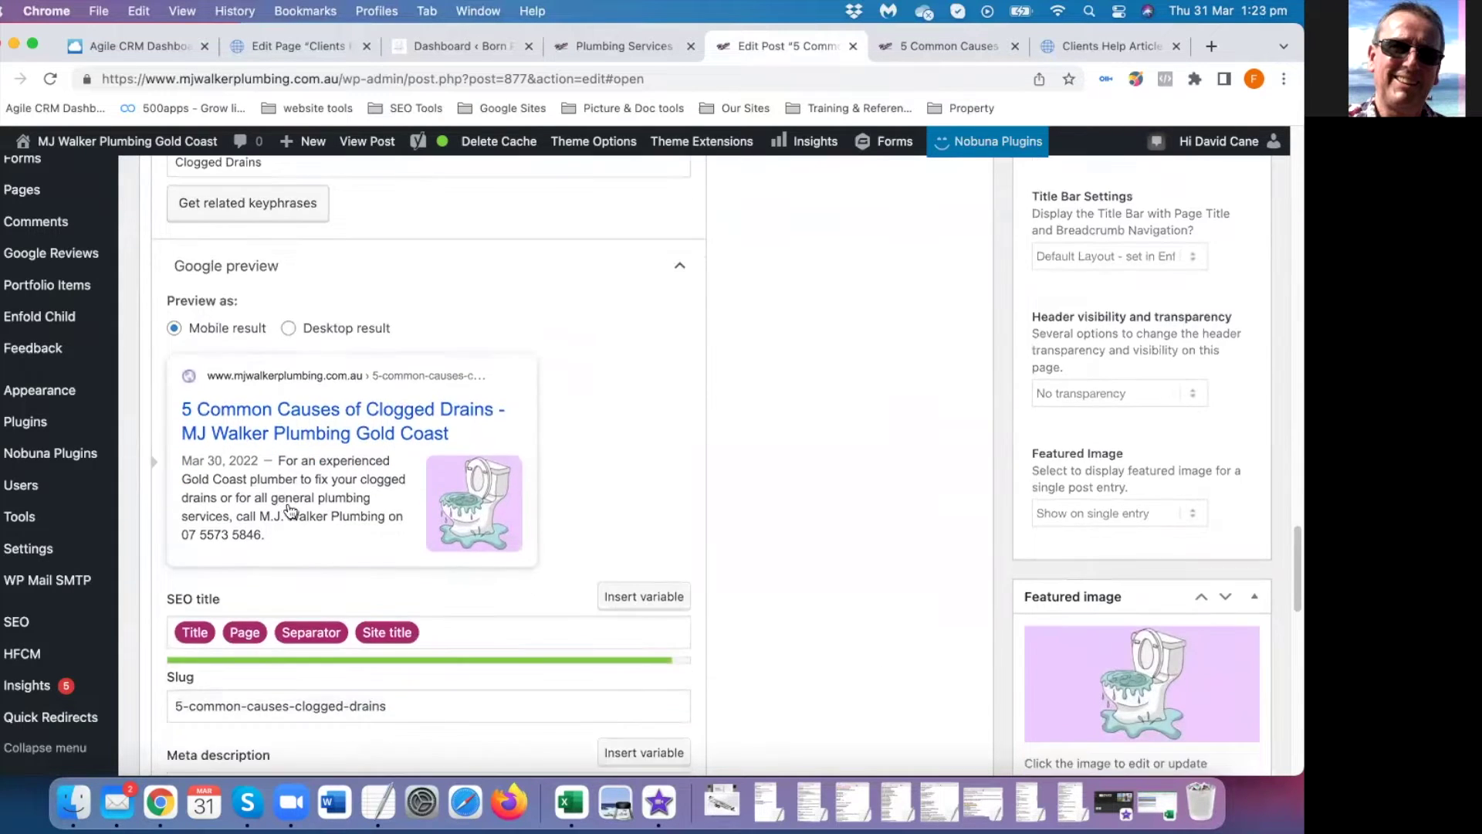
scroll(282, 488, down, 3)
scroll(282, 488, down, 2)
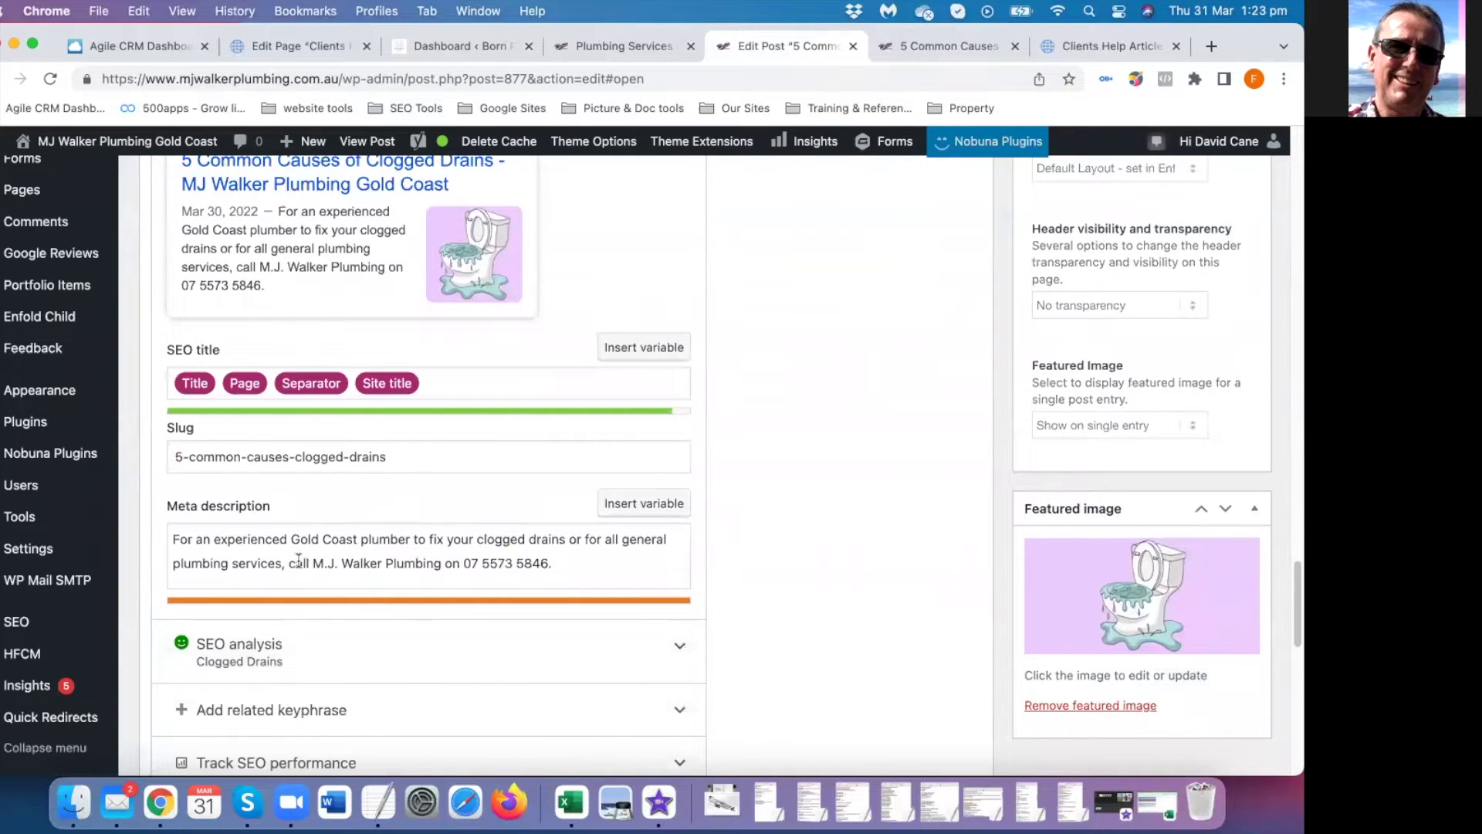
scroll(298, 559, up, 5)
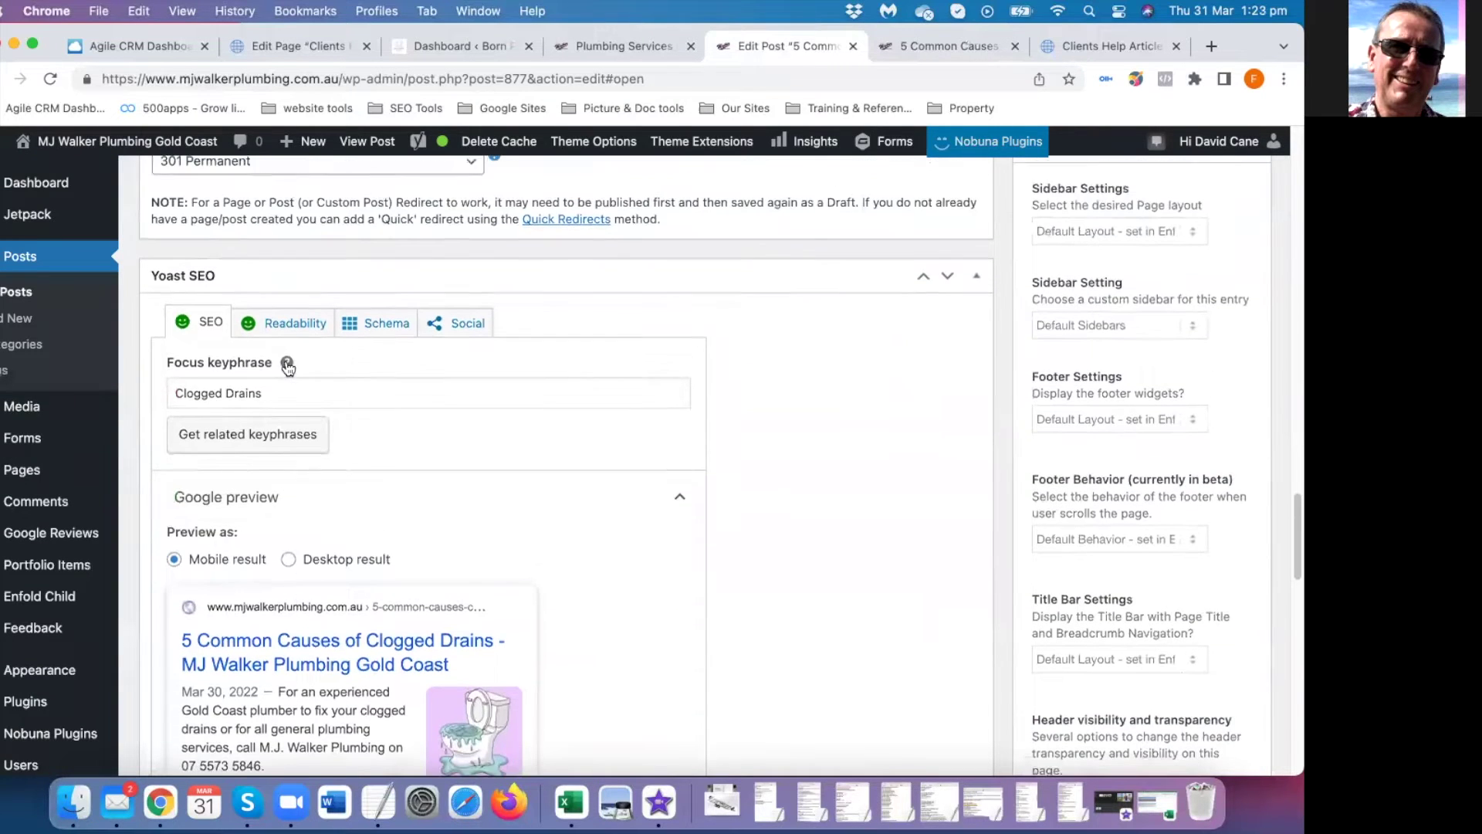
scroll(242, 357, down, 1)
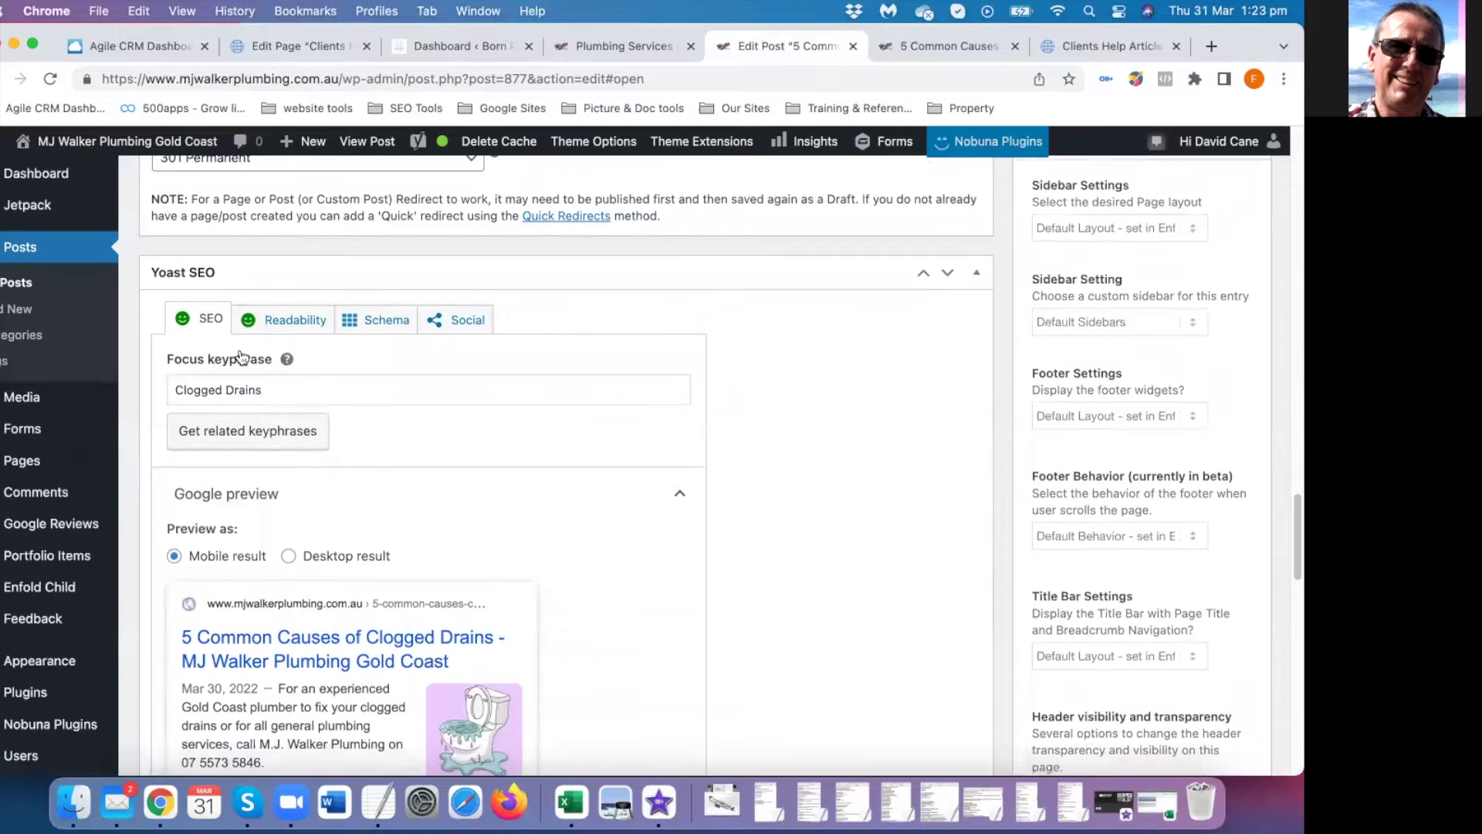
Review the Yoast SEO analysis for the focus keyphrase and the readability analysis results of the post
scroll(332, 503, down, 10)
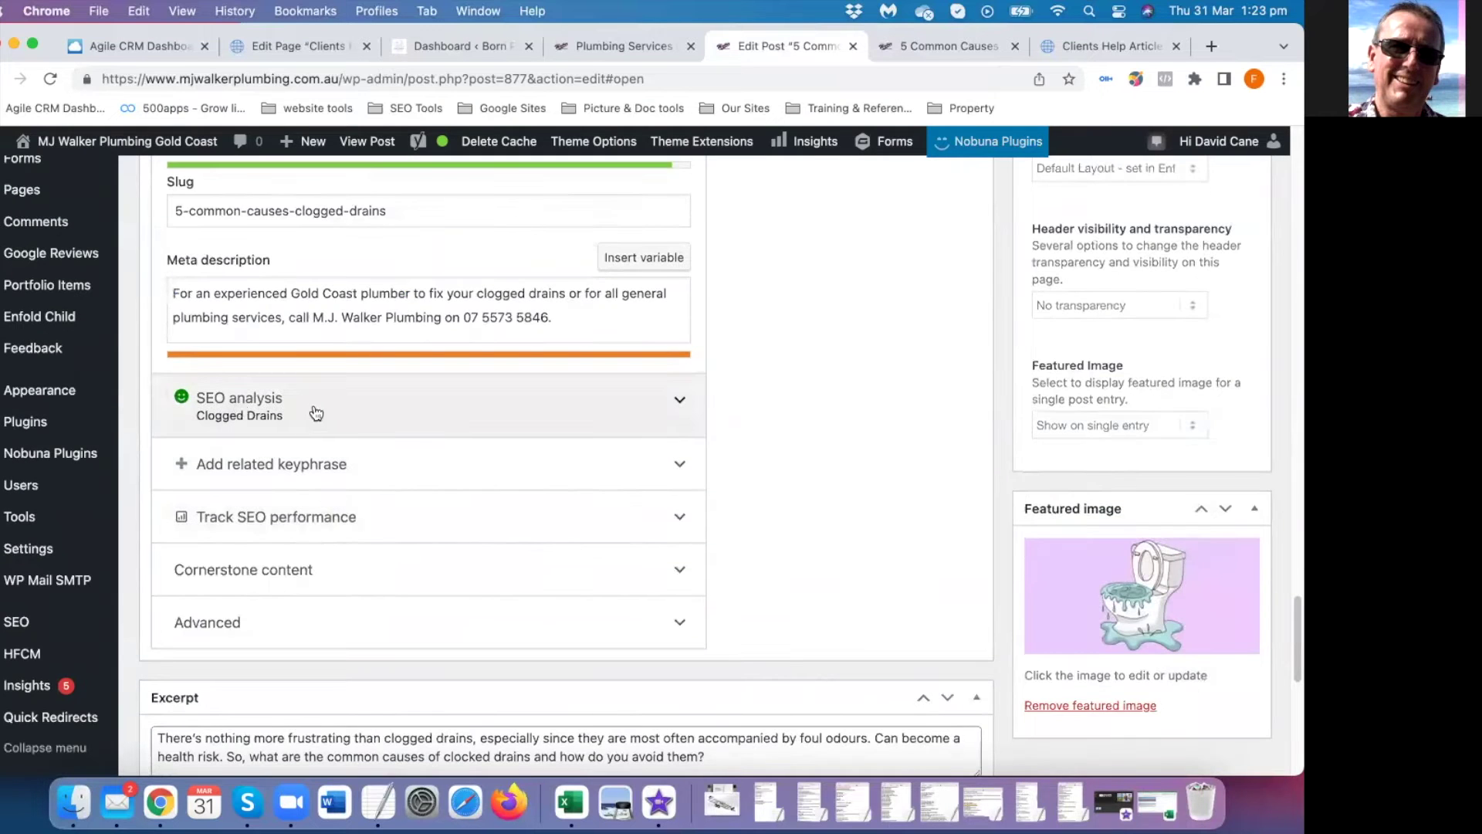
click(355, 421)
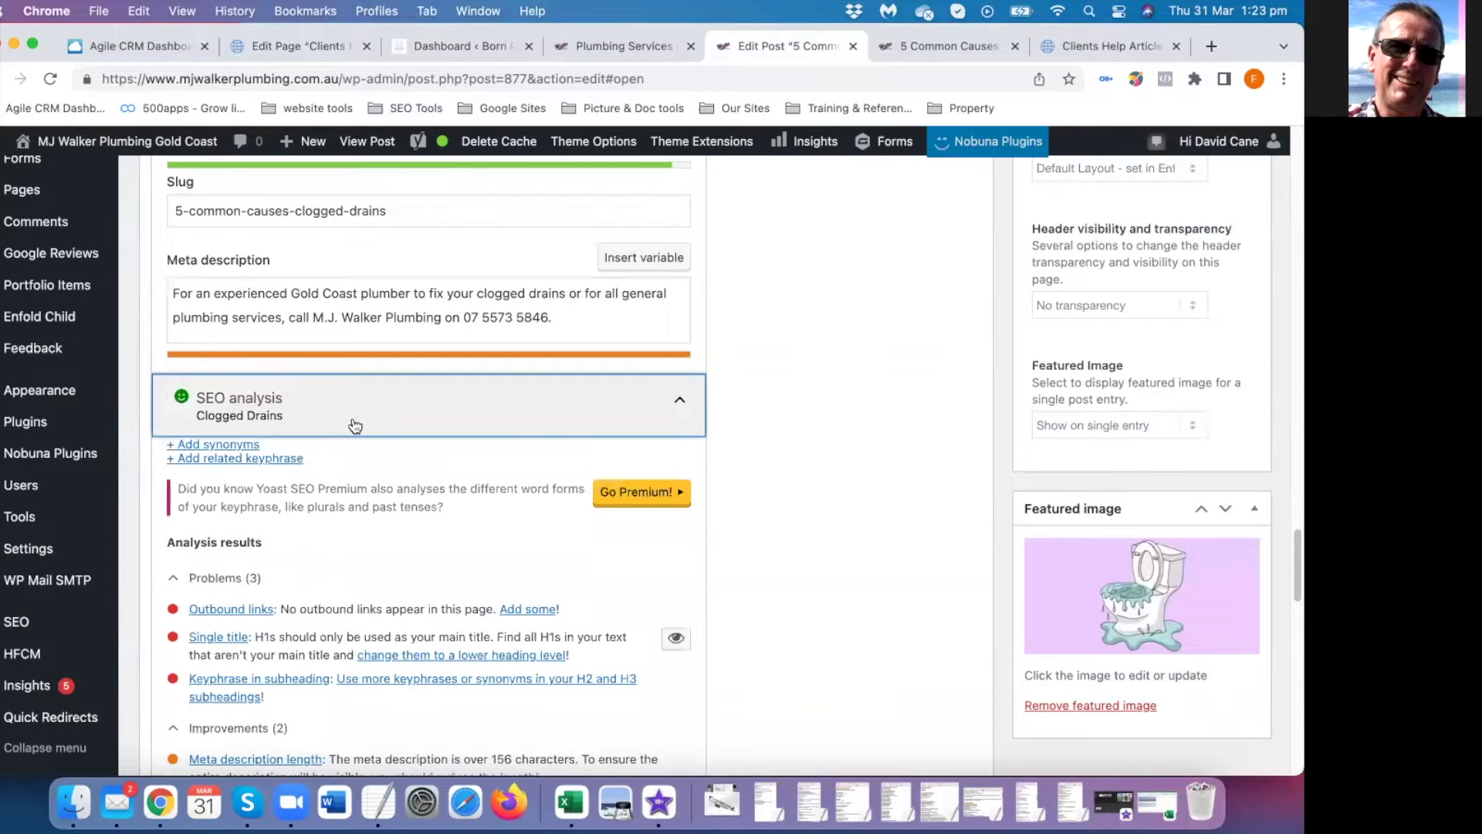
scroll(350, 500, up, 10)
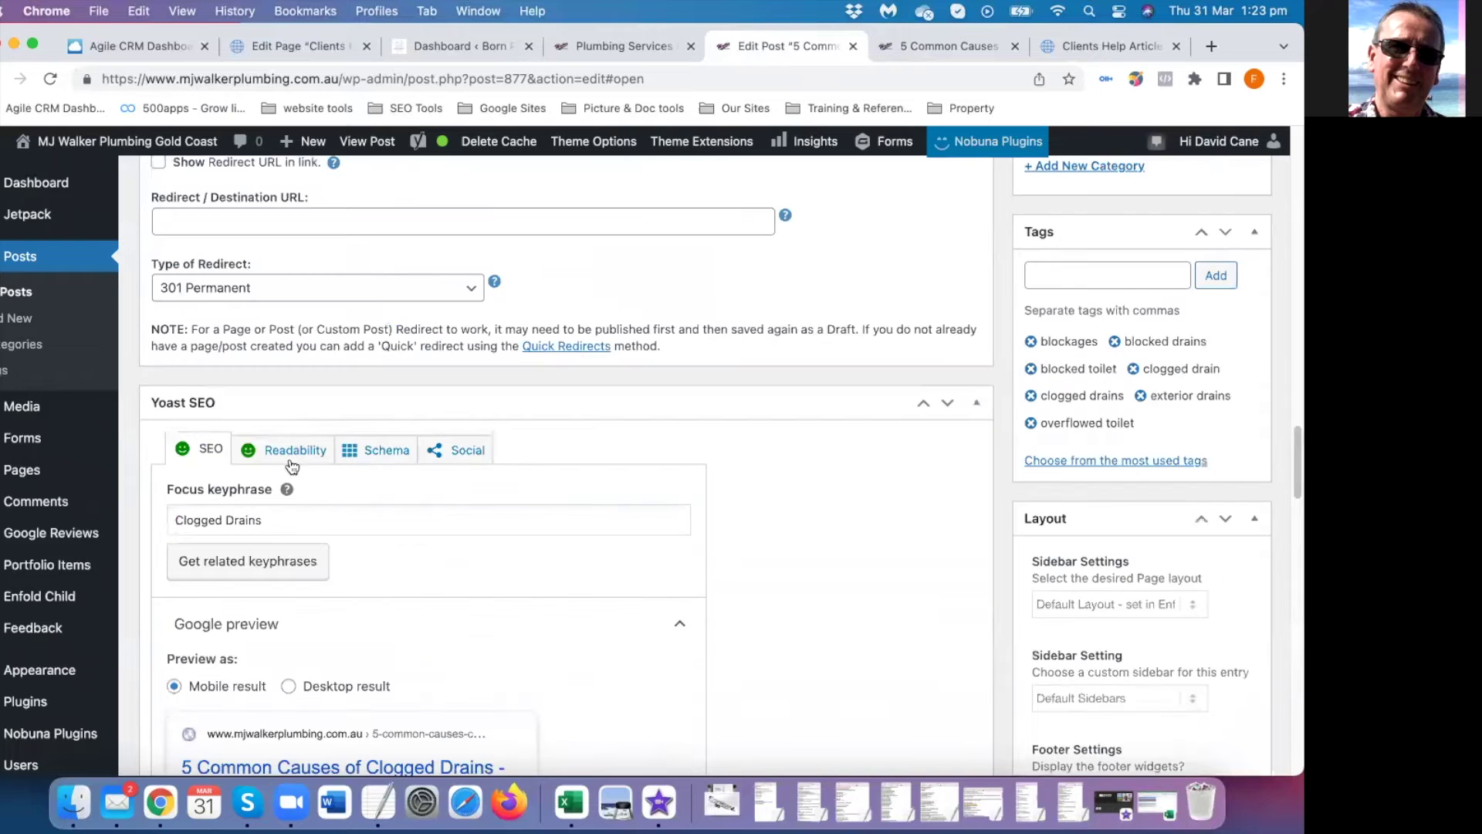
click(290, 450)
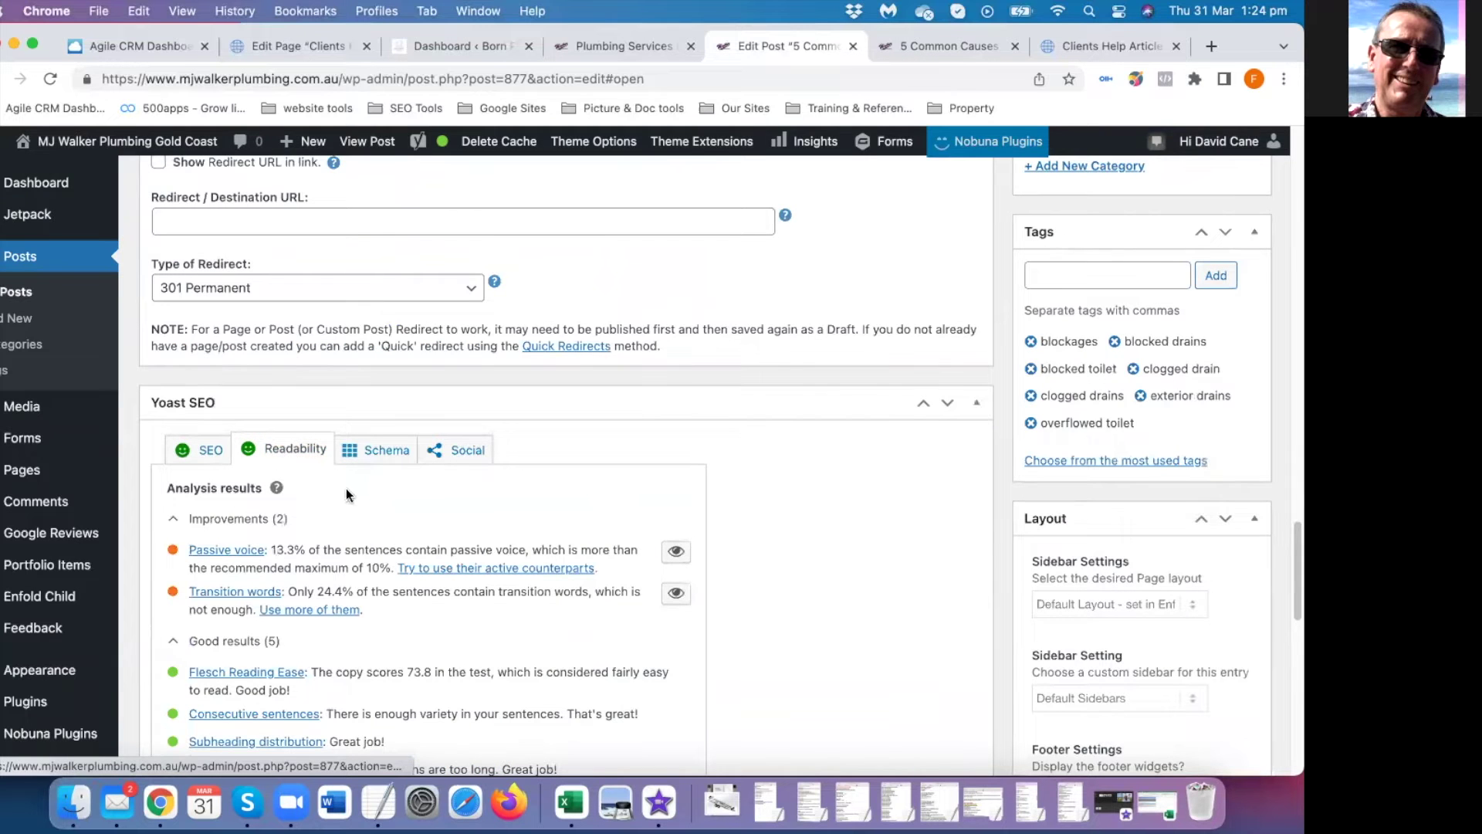
scroll(346, 494, down, 5)
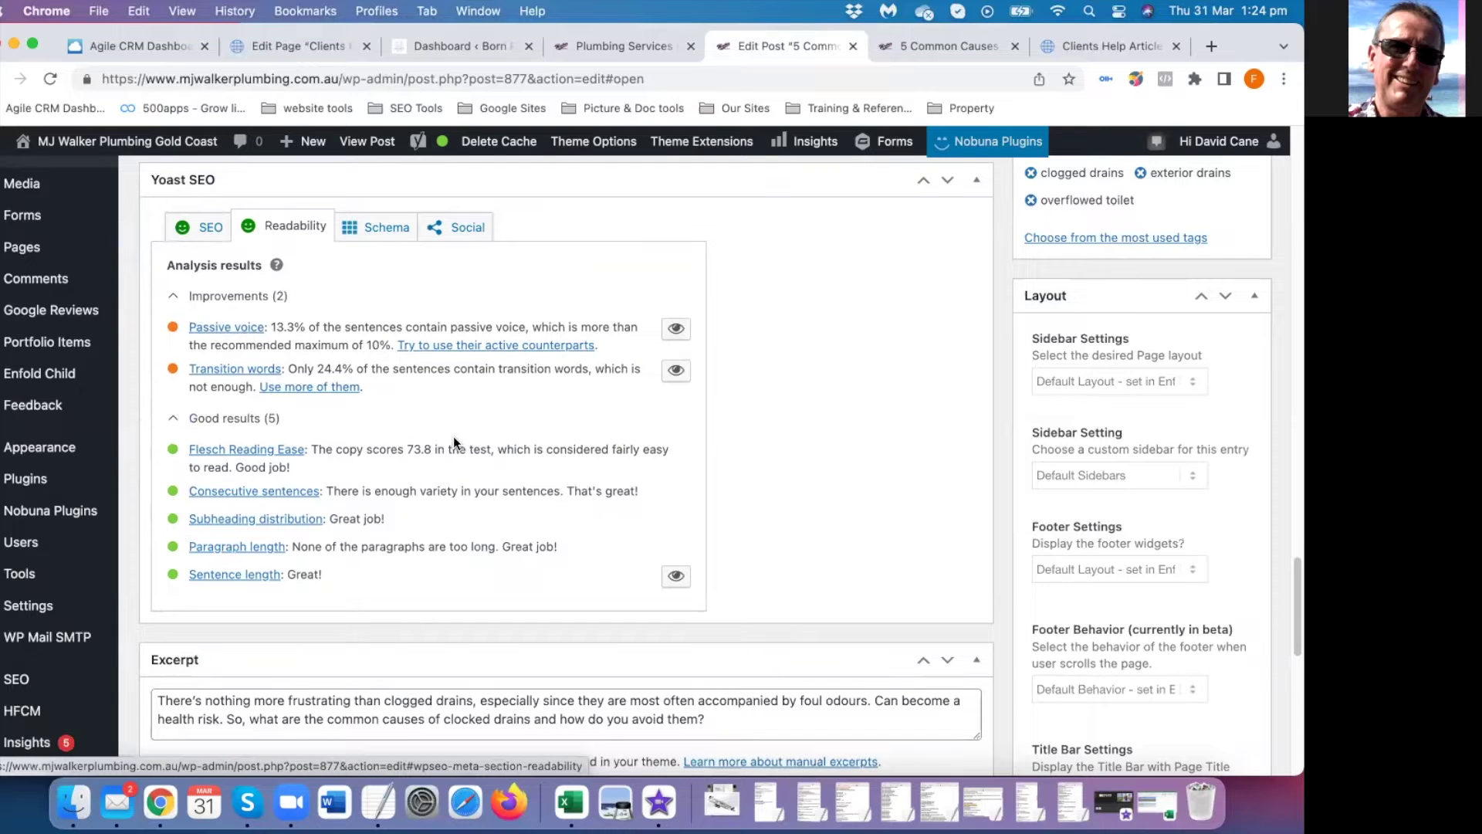
scroll(429, 449, down, 3)
Read through the post's body text, from the introduction and numbered causes to the closing paragraph with its links
scroll(430, 456, up, 20)
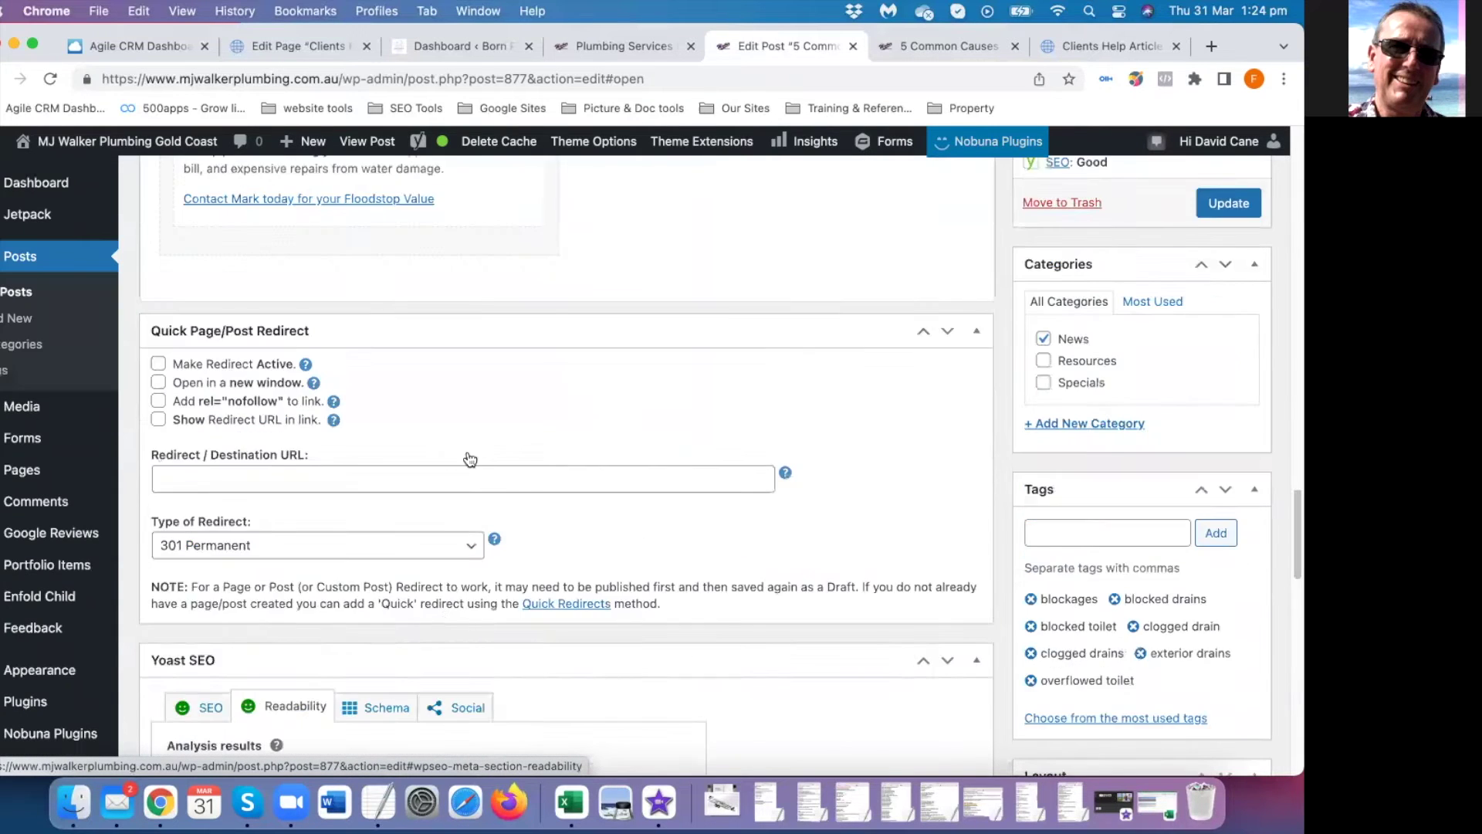
scroll(487, 464, up, 10)
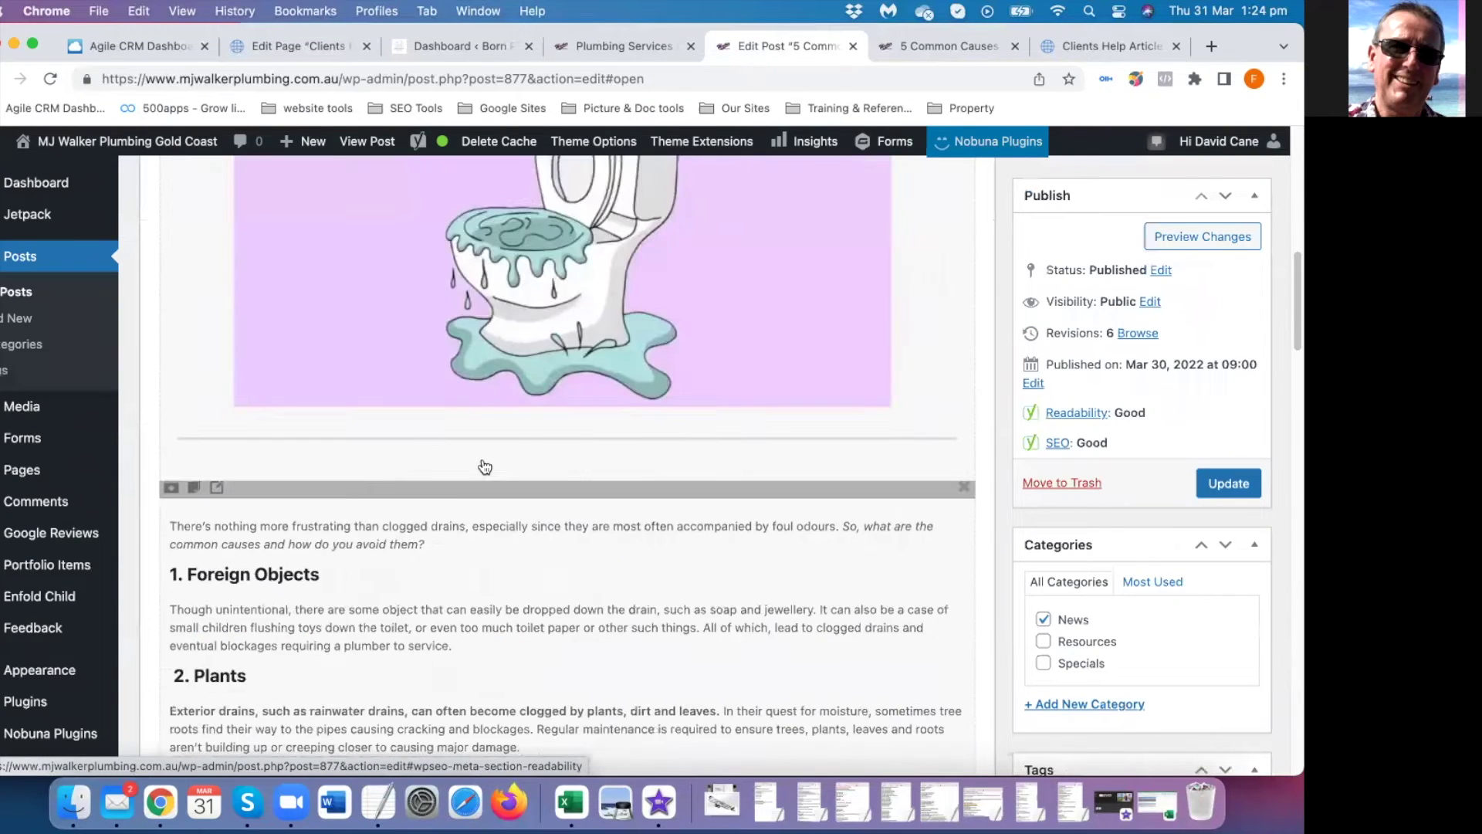
scroll(355, 390, down, 3)
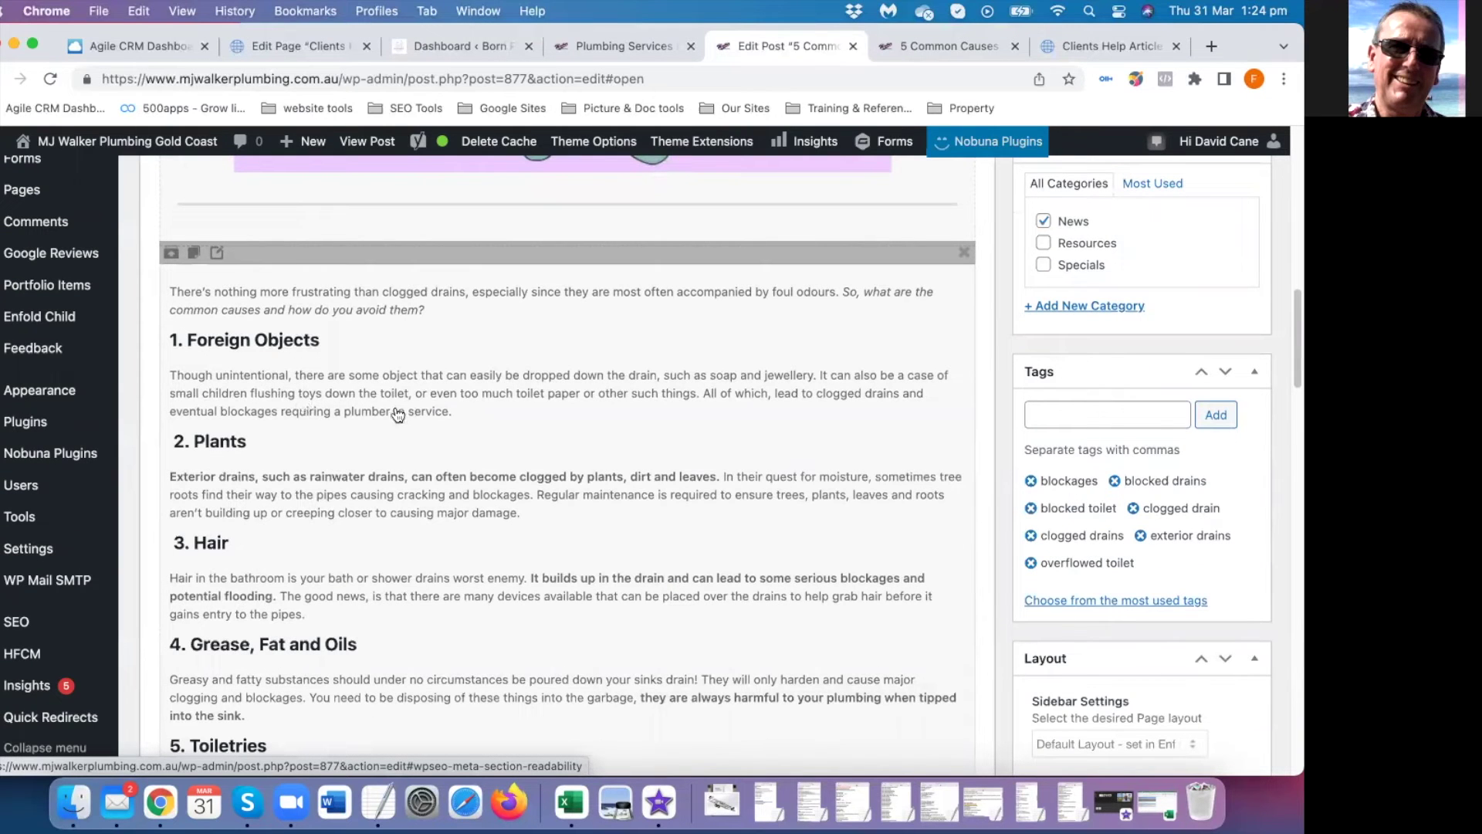
scroll(413, 433, down, 5)
scroll(411, 432, down, 2)
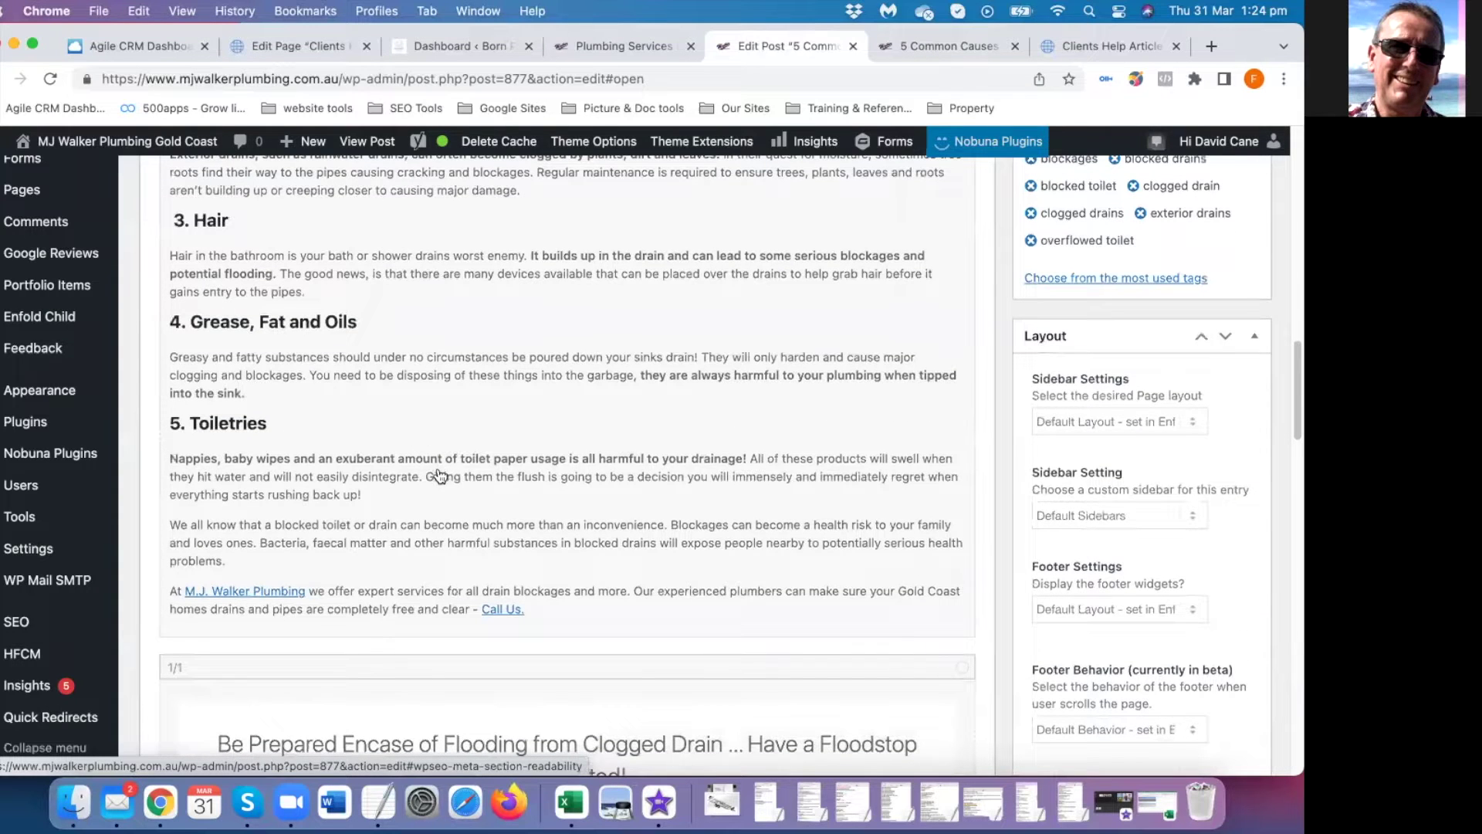
scroll(540, 473, up, 1)
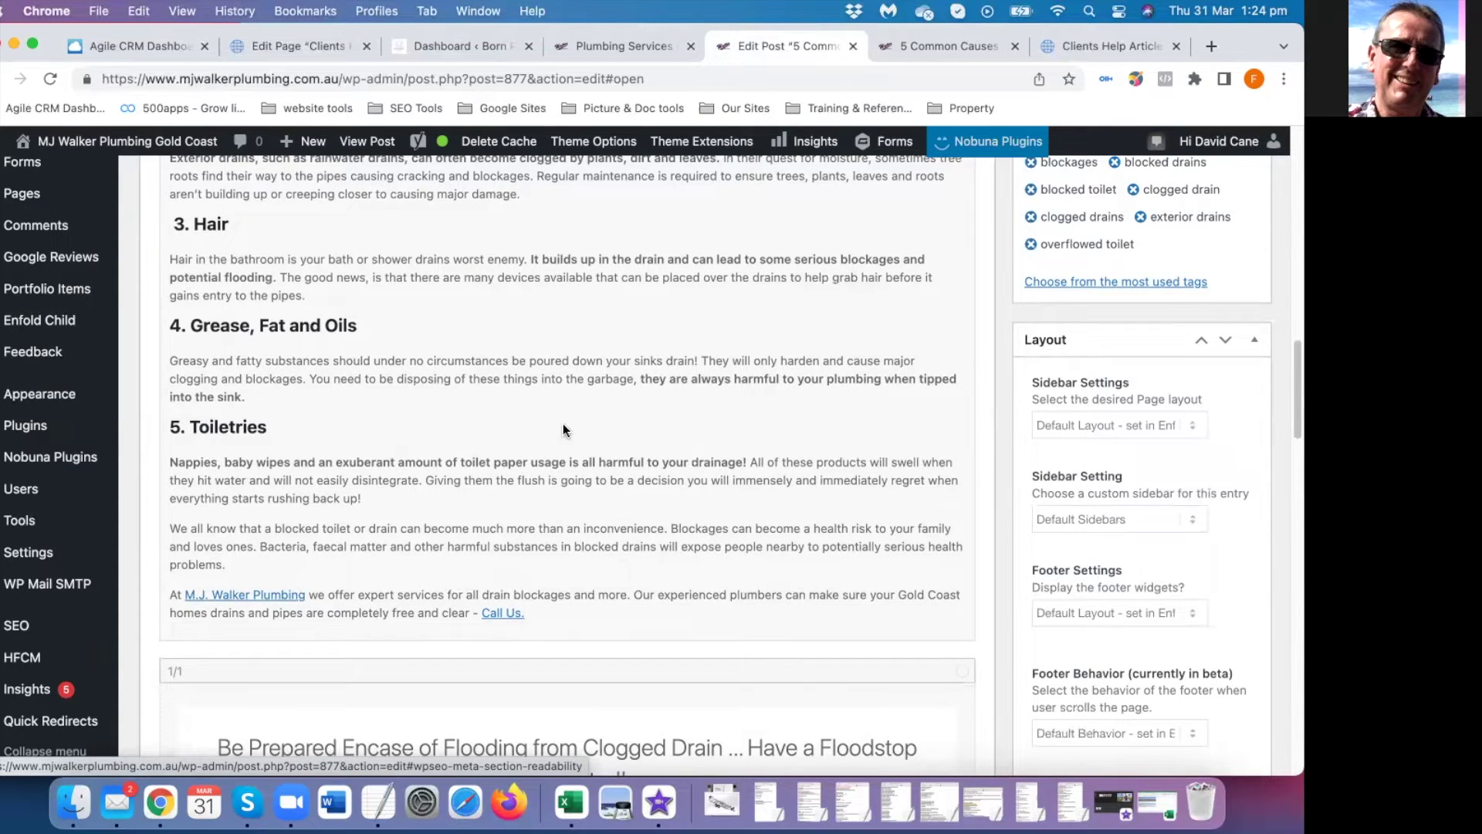
scroll(563, 423, down, 2)
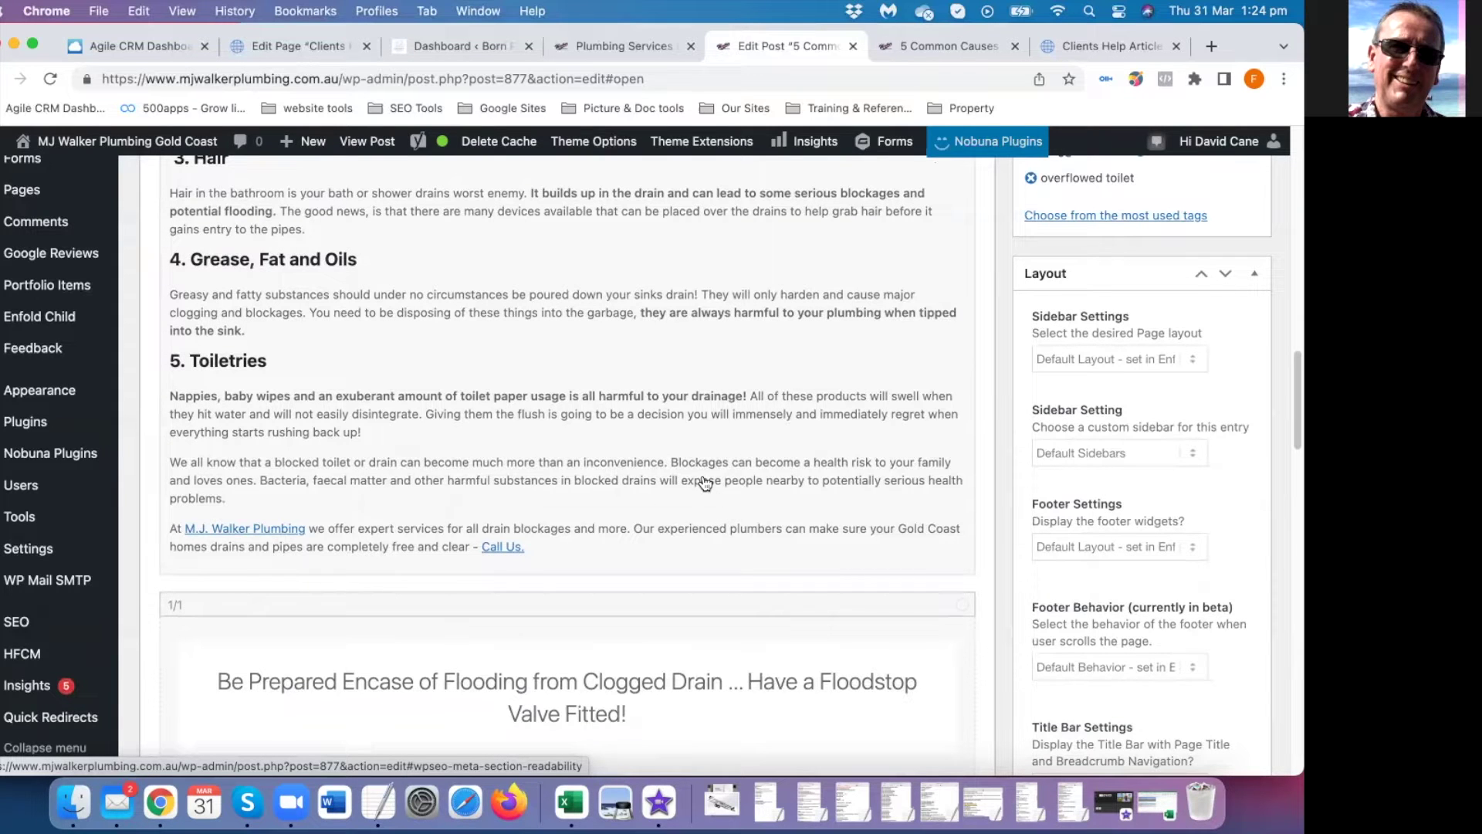
Find the post's Excerpt below the Yoast SEO section and examine its summary text
scroll(731, 509, down, 10)
scroll(602, 479, down, 10)
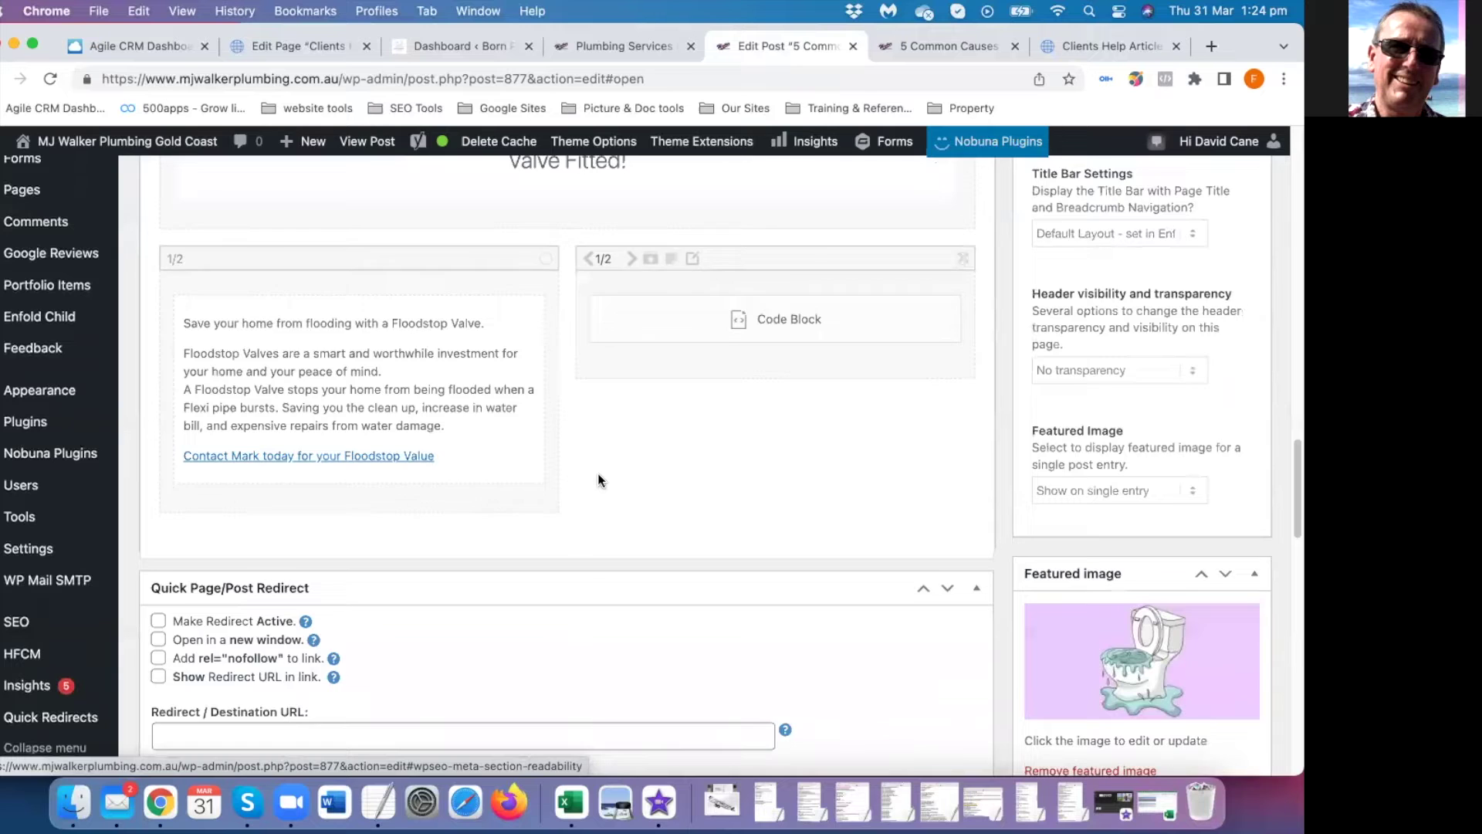
scroll(876, 486, down, 7)
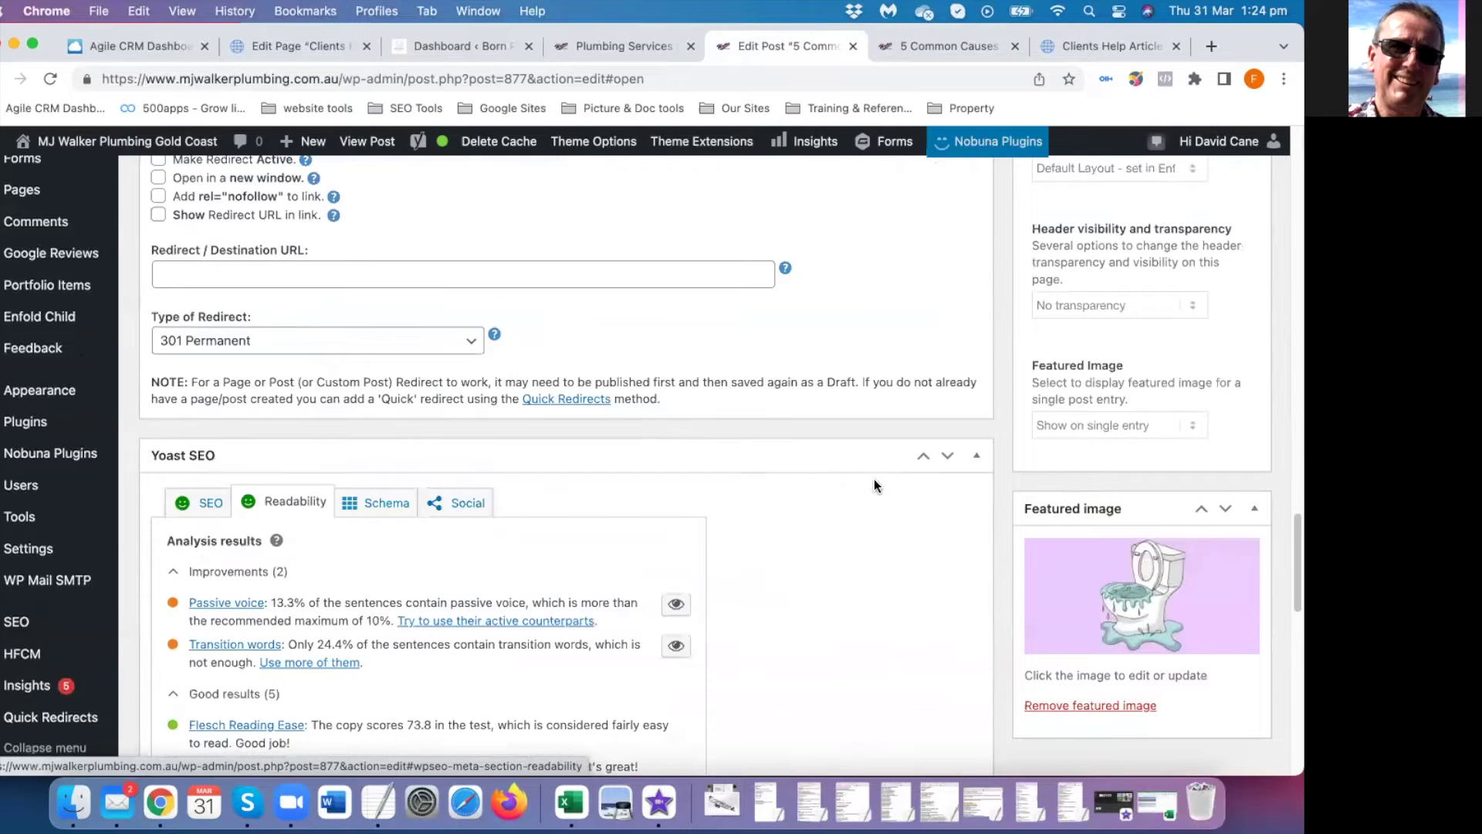
scroll(995, 545, up, 2)
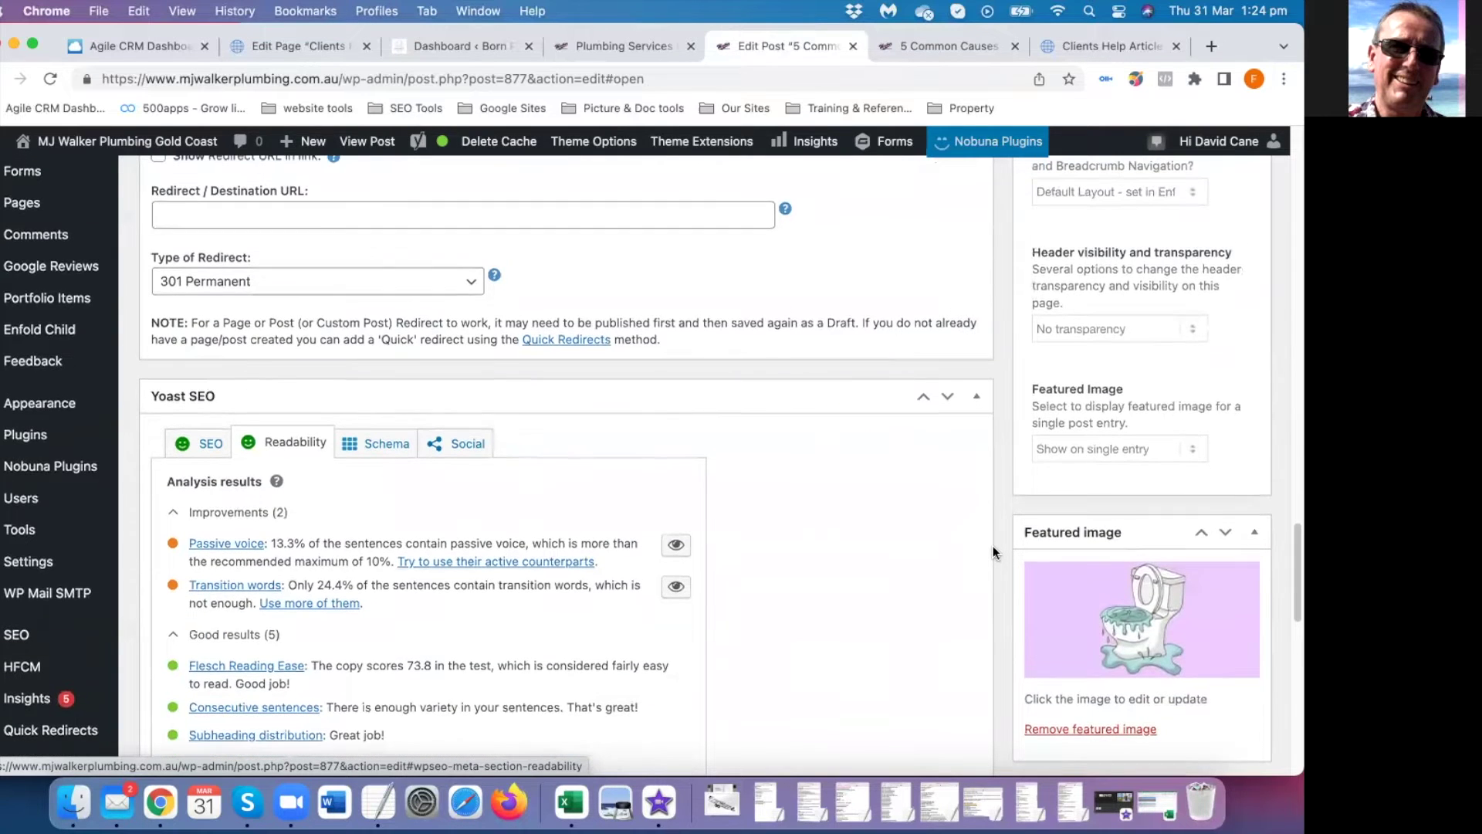
scroll(987, 556, down, 10)
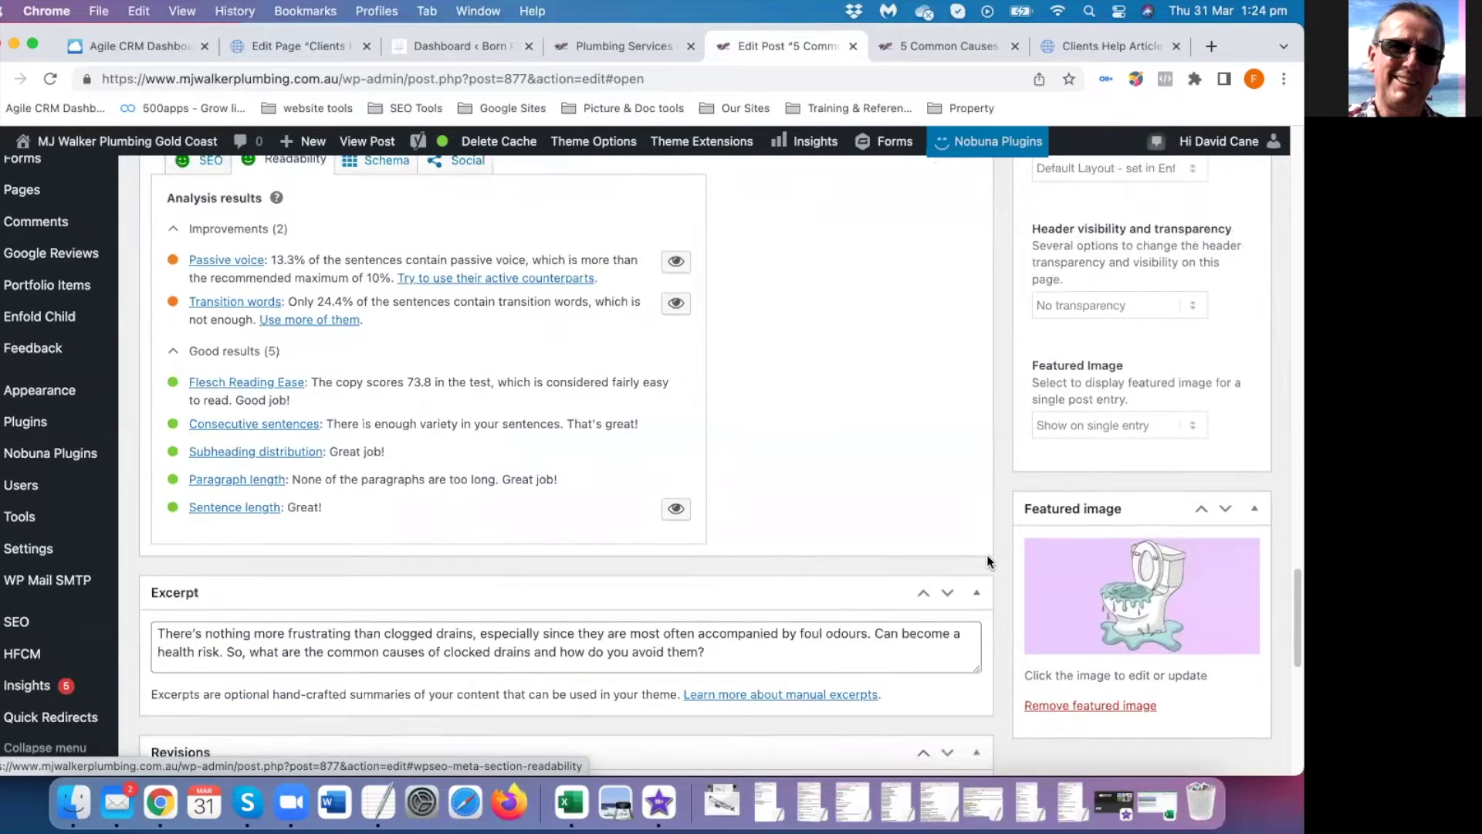
click(162, 533)
click(587, 548)
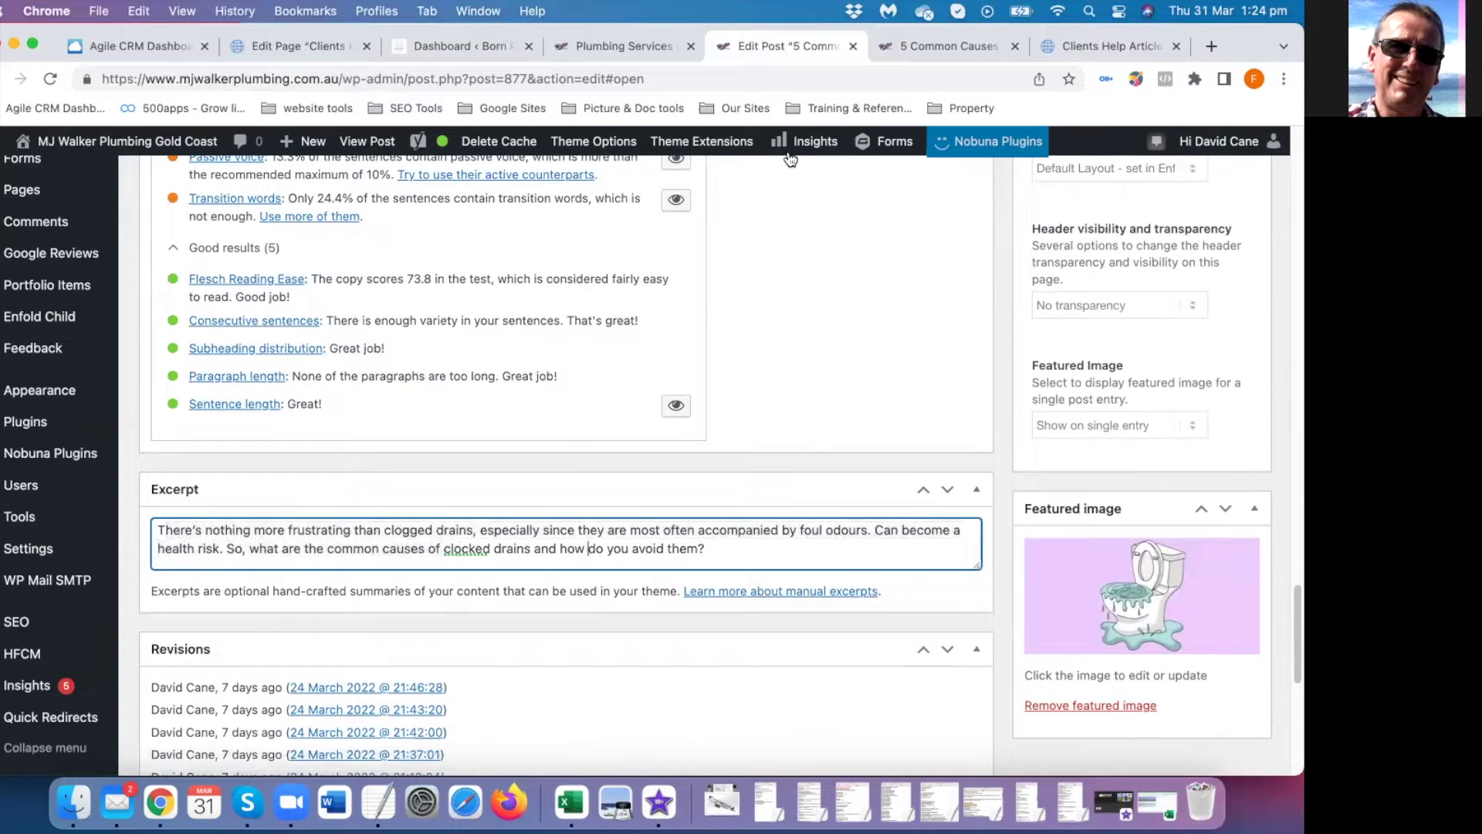
Open the plumbing site's Blog page and examine how the excerpt appears in the "5 Common Causes of Clogged Drains" listing
click(903, 45)
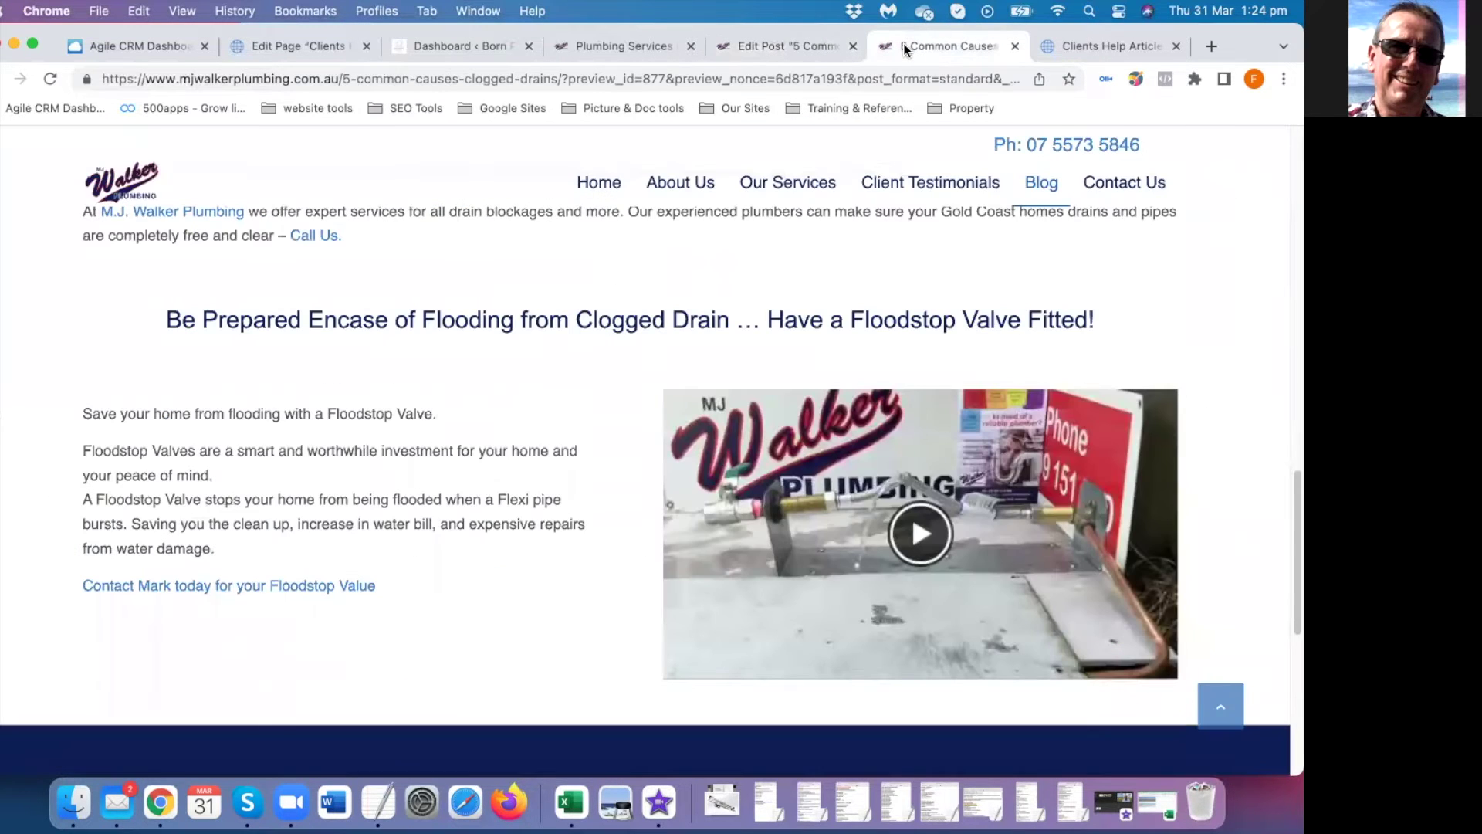
click(610, 46)
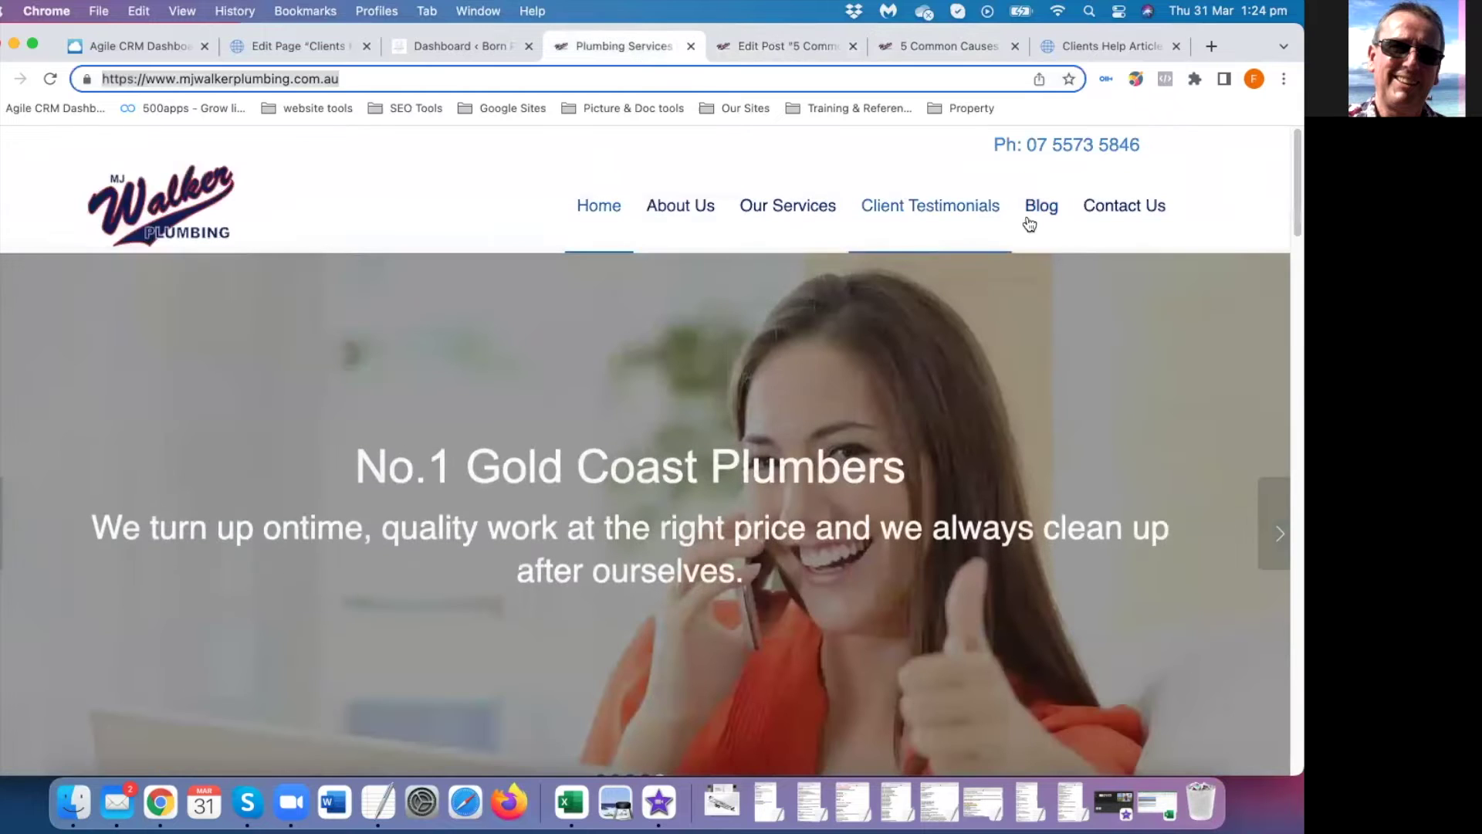
click(1035, 210)
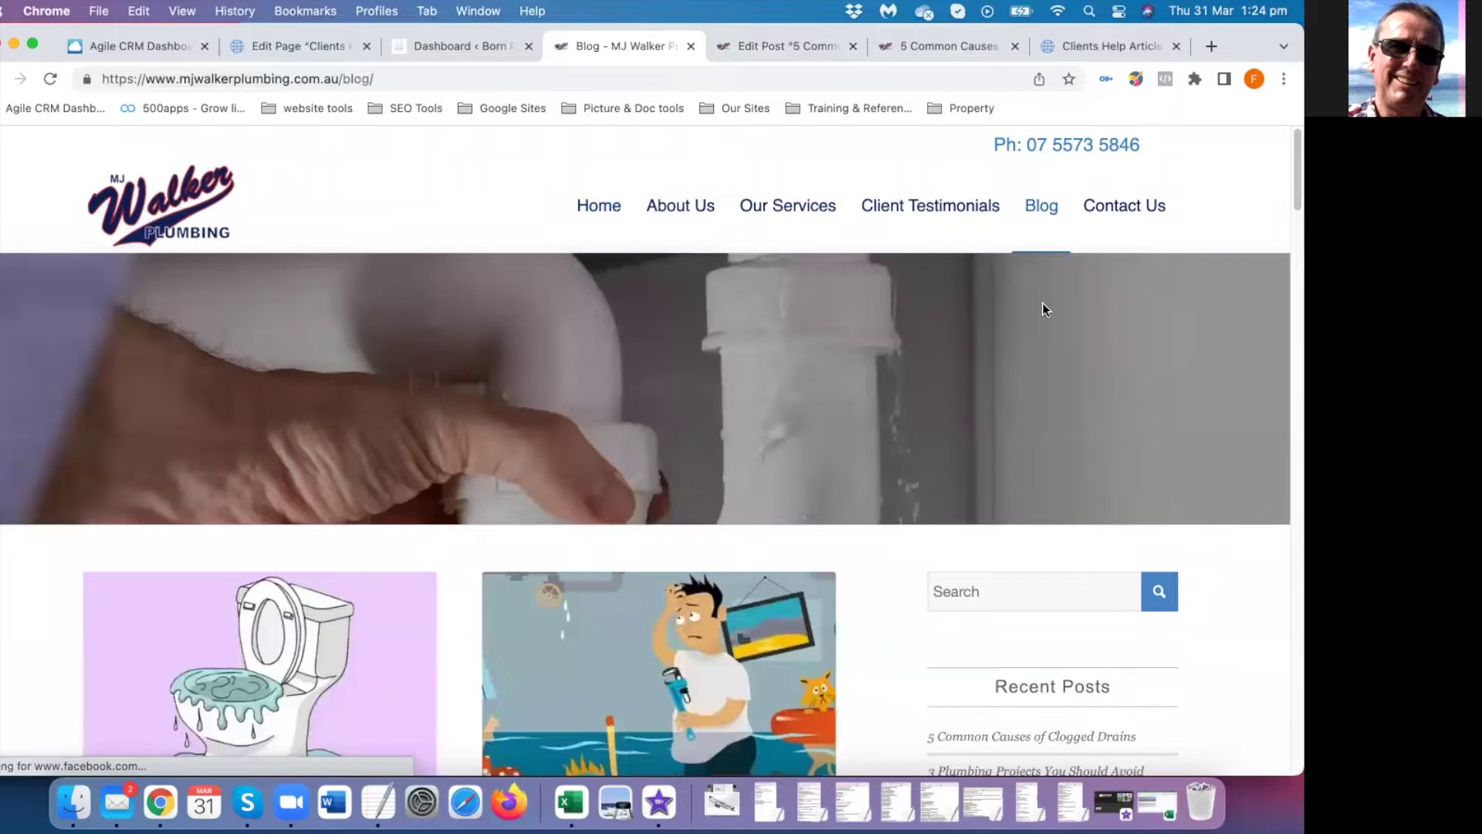
scroll(383, 423, down, 5)
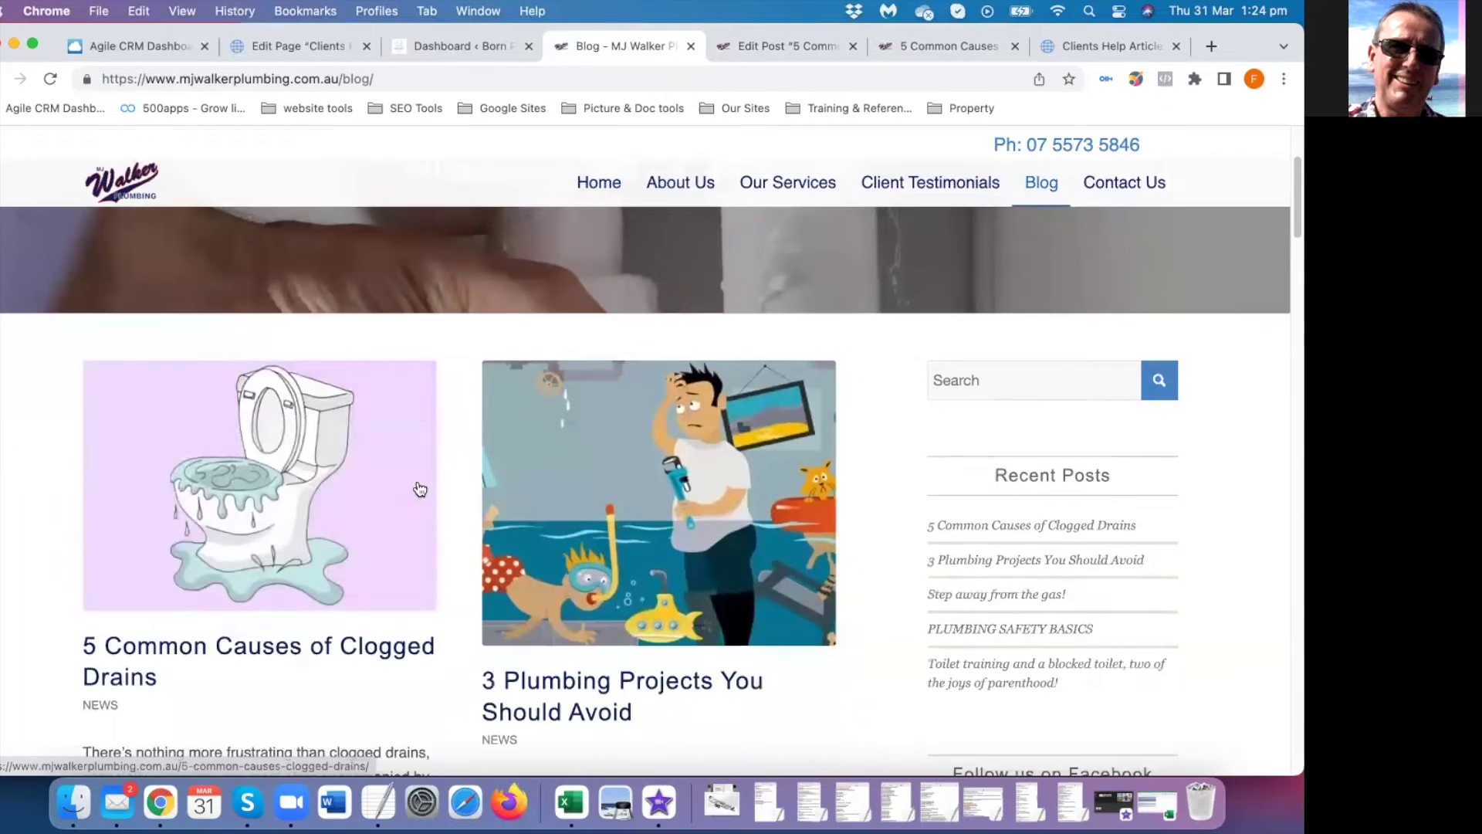
scroll(420, 489, down, 5)
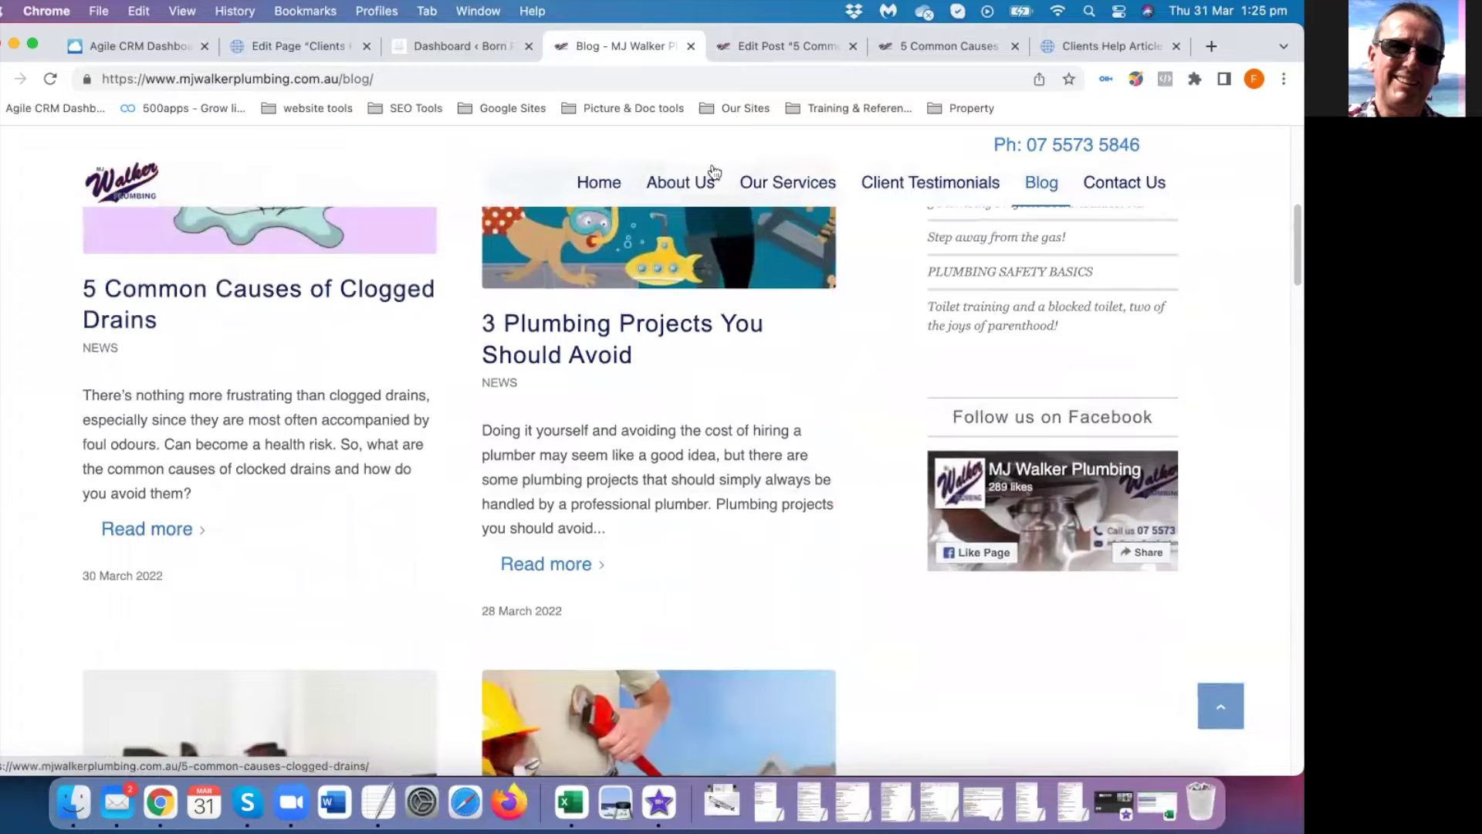
Return to the post editor and correct the misspelled word "clocked" to "clogged" in the excerpt
click(780, 46)
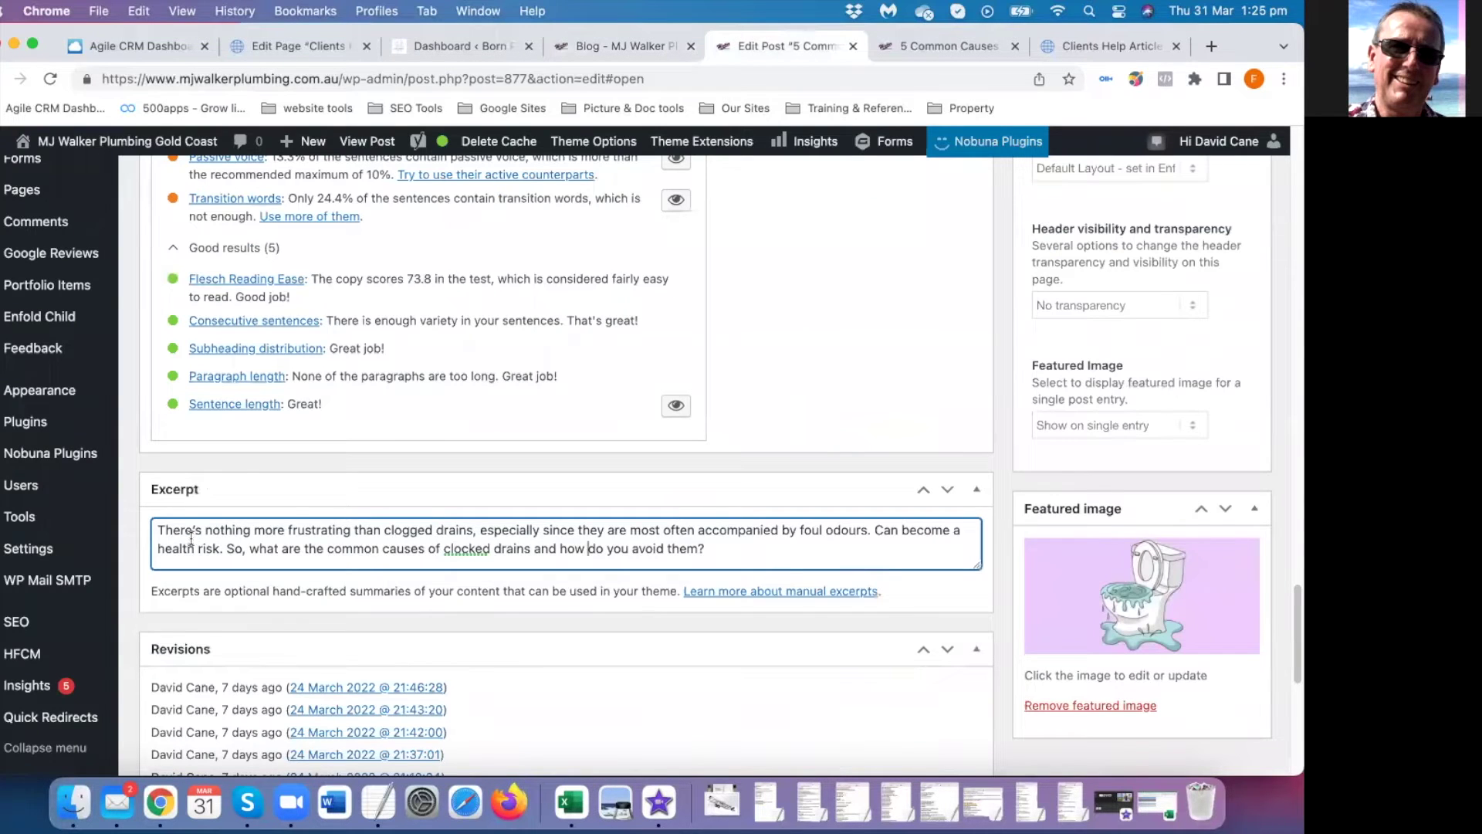
drag(191, 538, 360, 548)
click(671, 548)
right_click(456, 548)
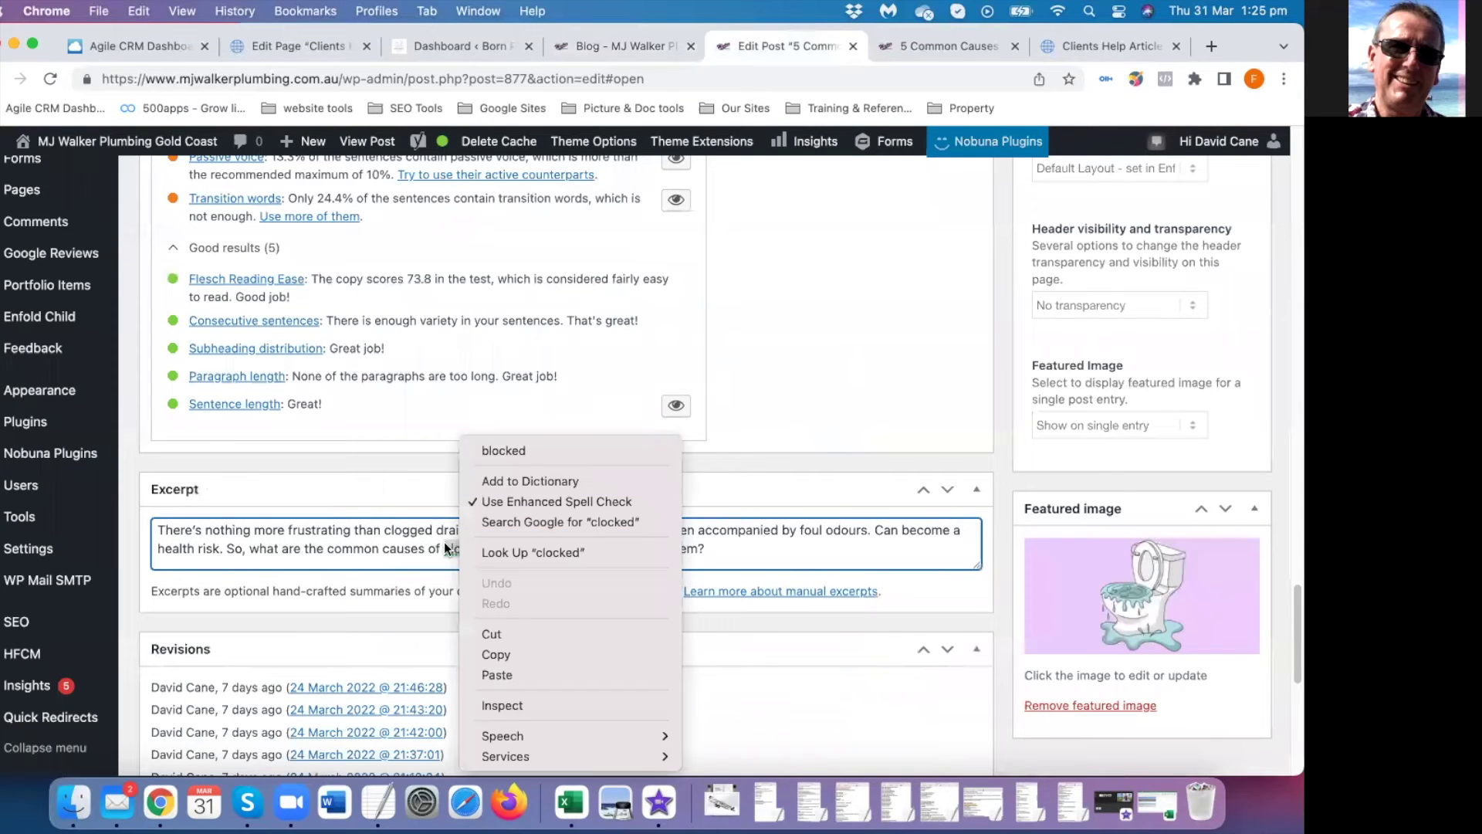
click(448, 549)
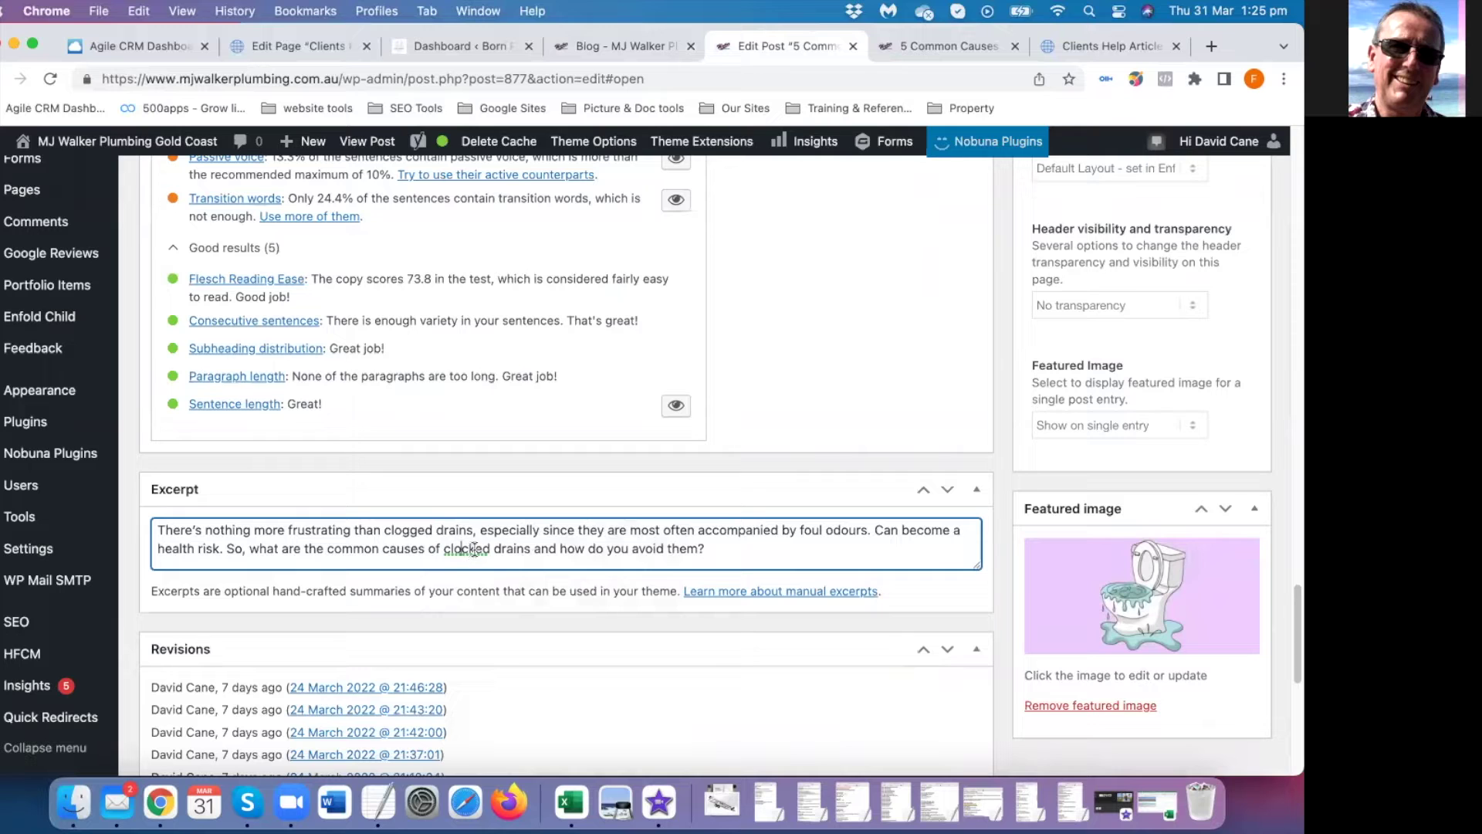
key(BackSpace)
key(BackSpace)
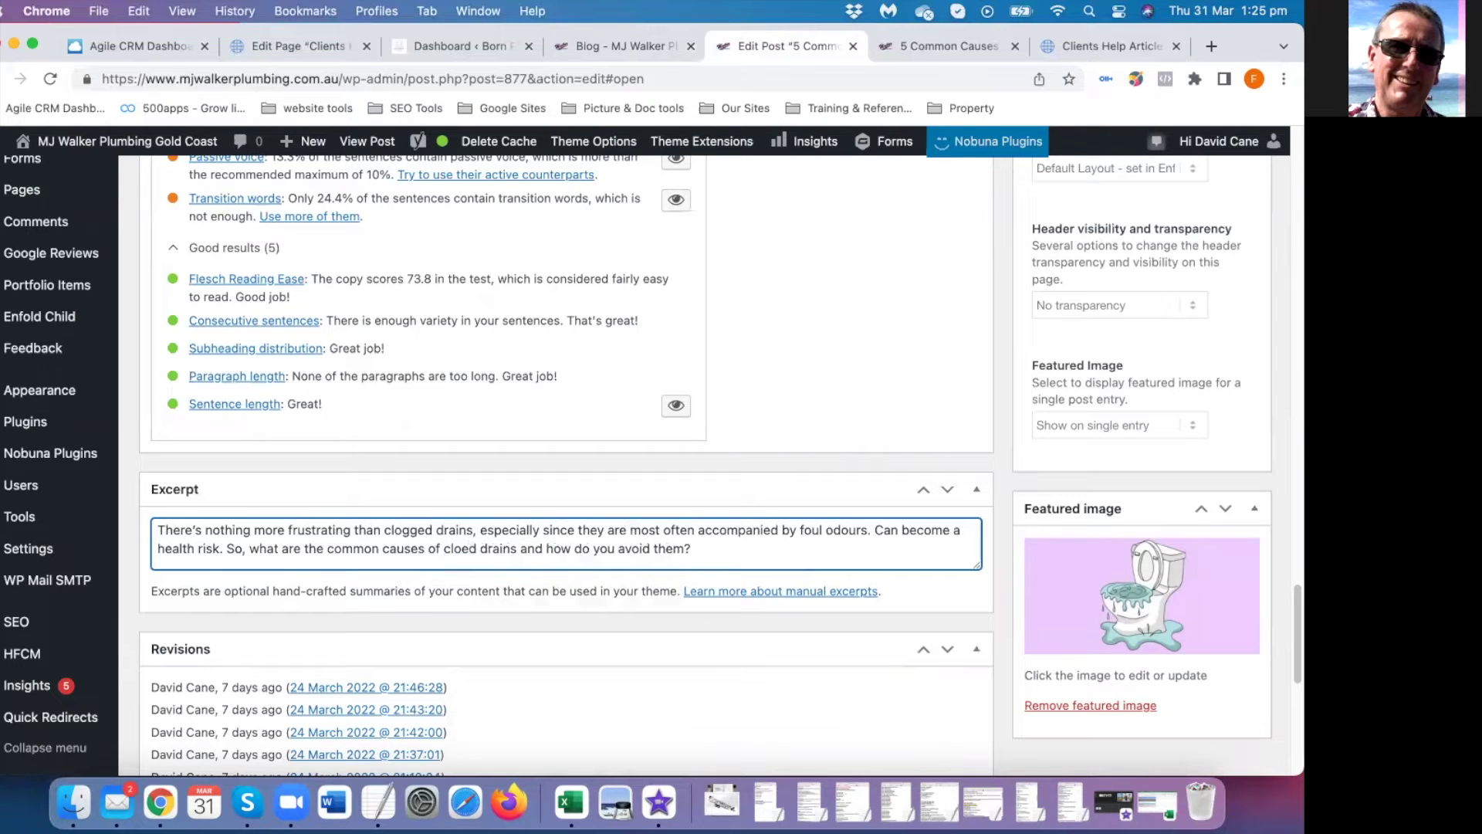
text(gg)
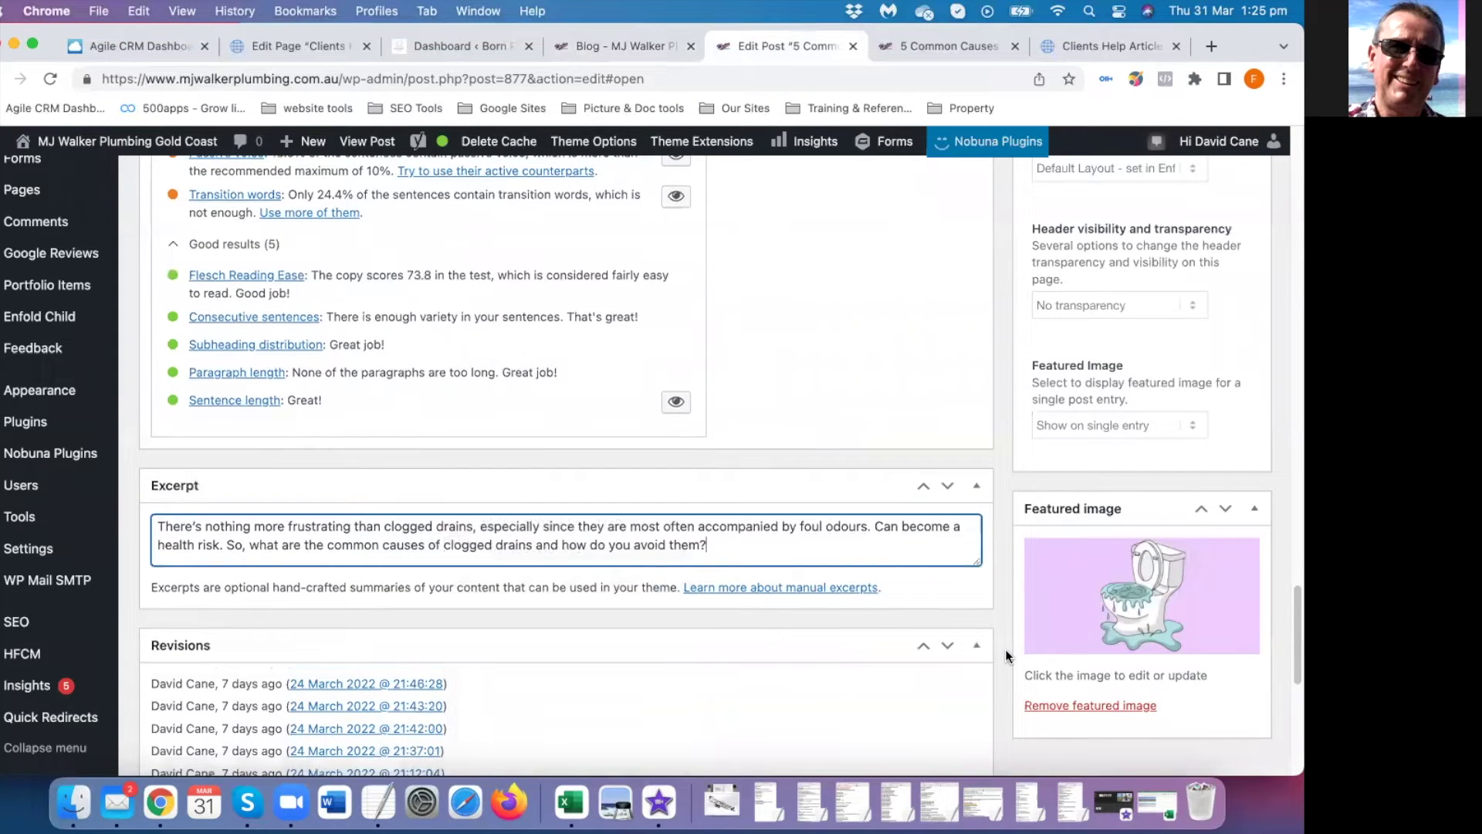
Examine the post's publishing details, categories, tags, layout settings and featured image options in the editor
scroll(1006, 655, up, 2)
scroll(1006, 655, up, 1)
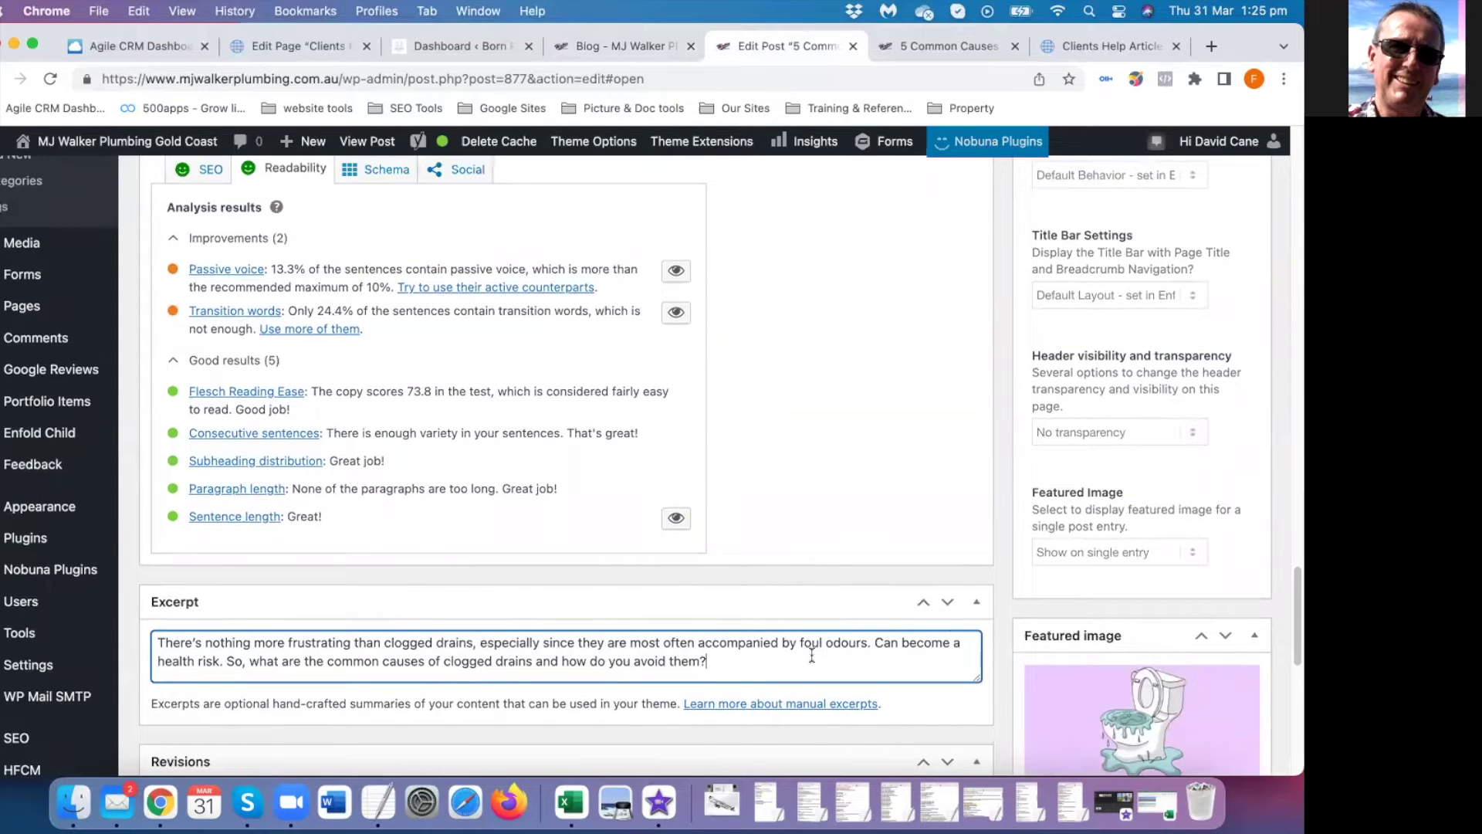
scroll(1013, 640, up, 1)
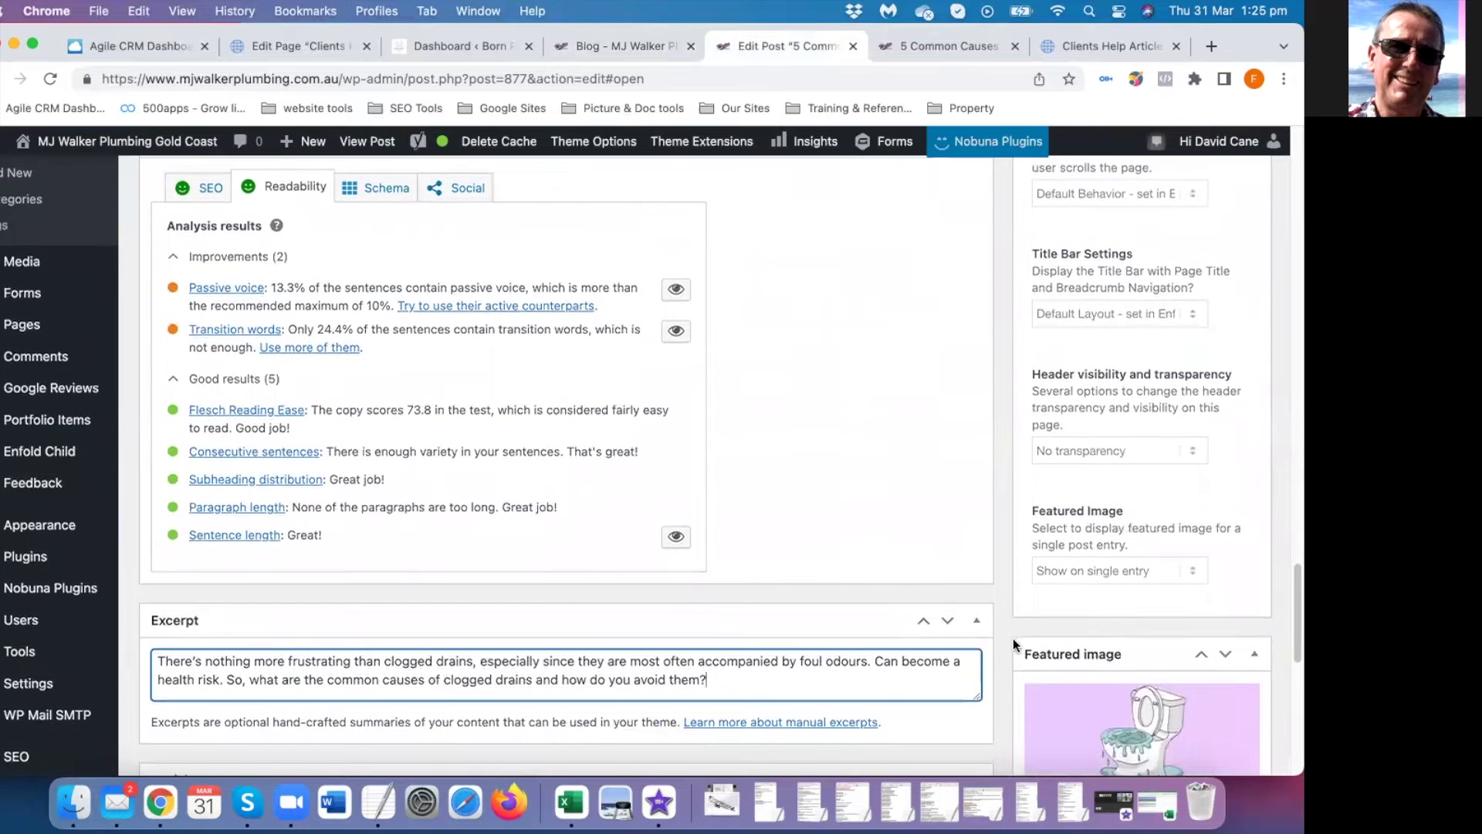
scroll(1013, 641, up, 15)
scroll(1015, 640, up, 3)
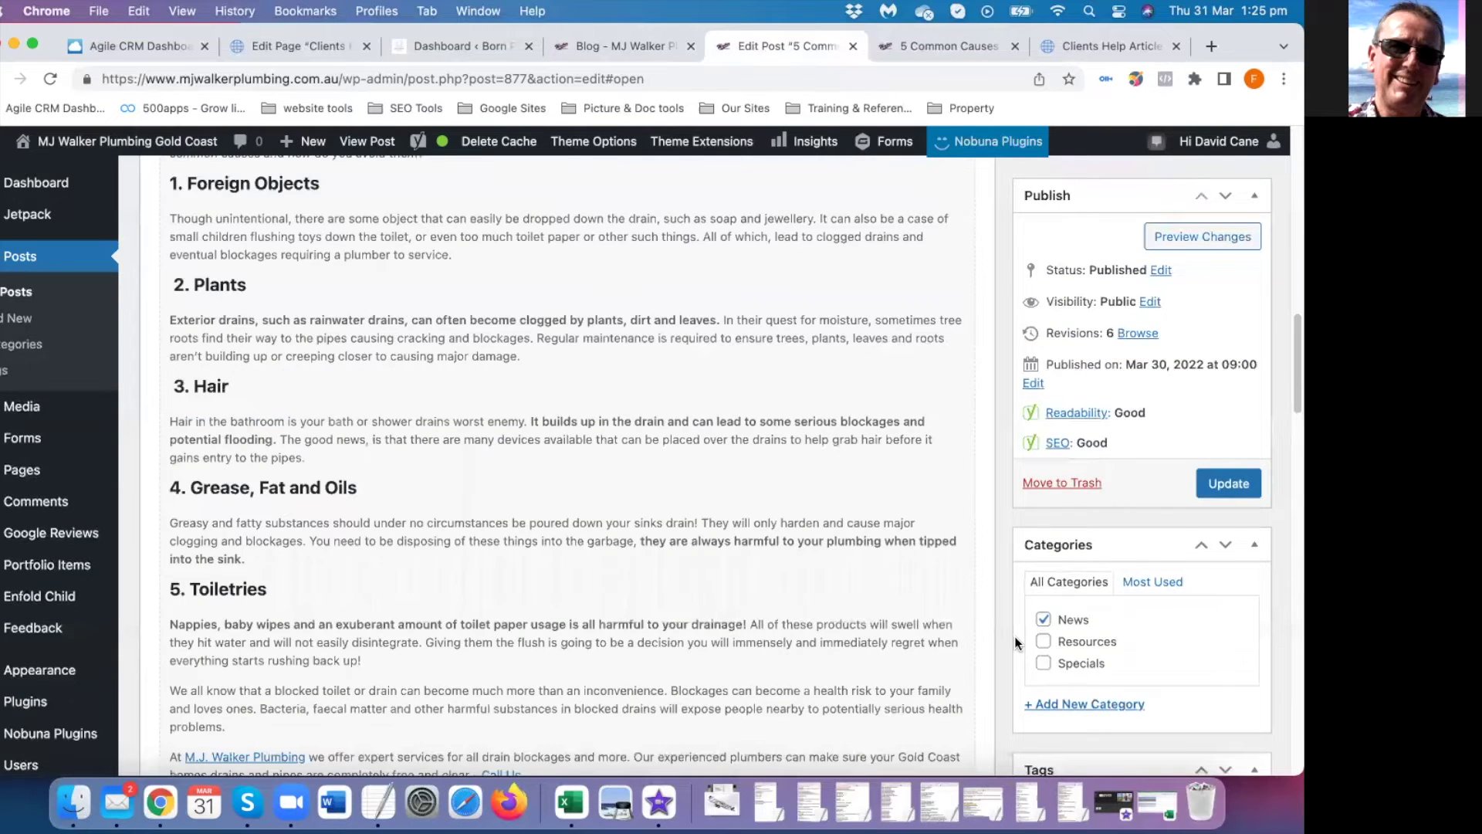
scroll(1014, 633, down, 20)
scroll(1109, 633, down, 1)
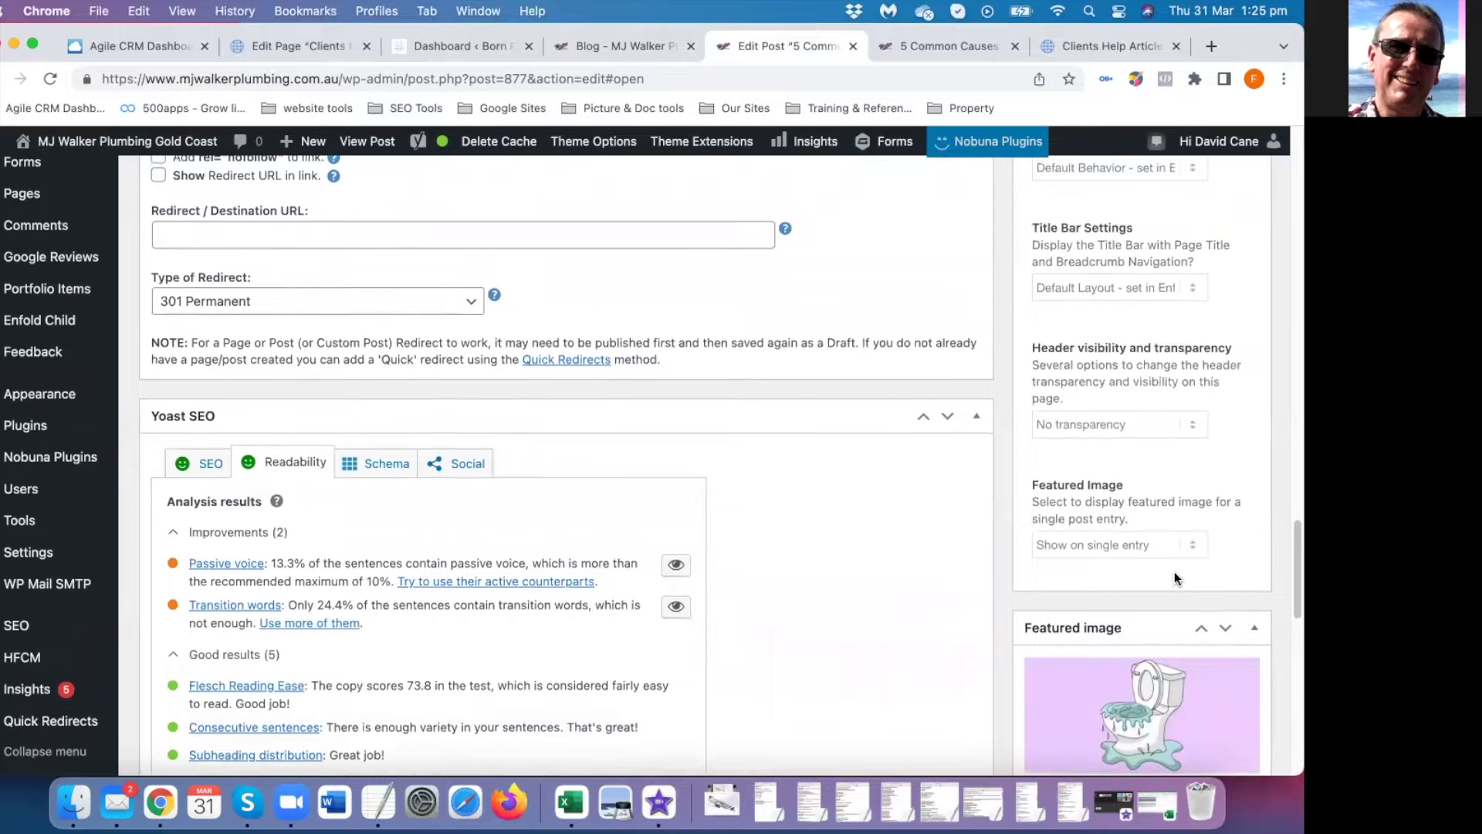
scroll(1175, 578, up, 3)
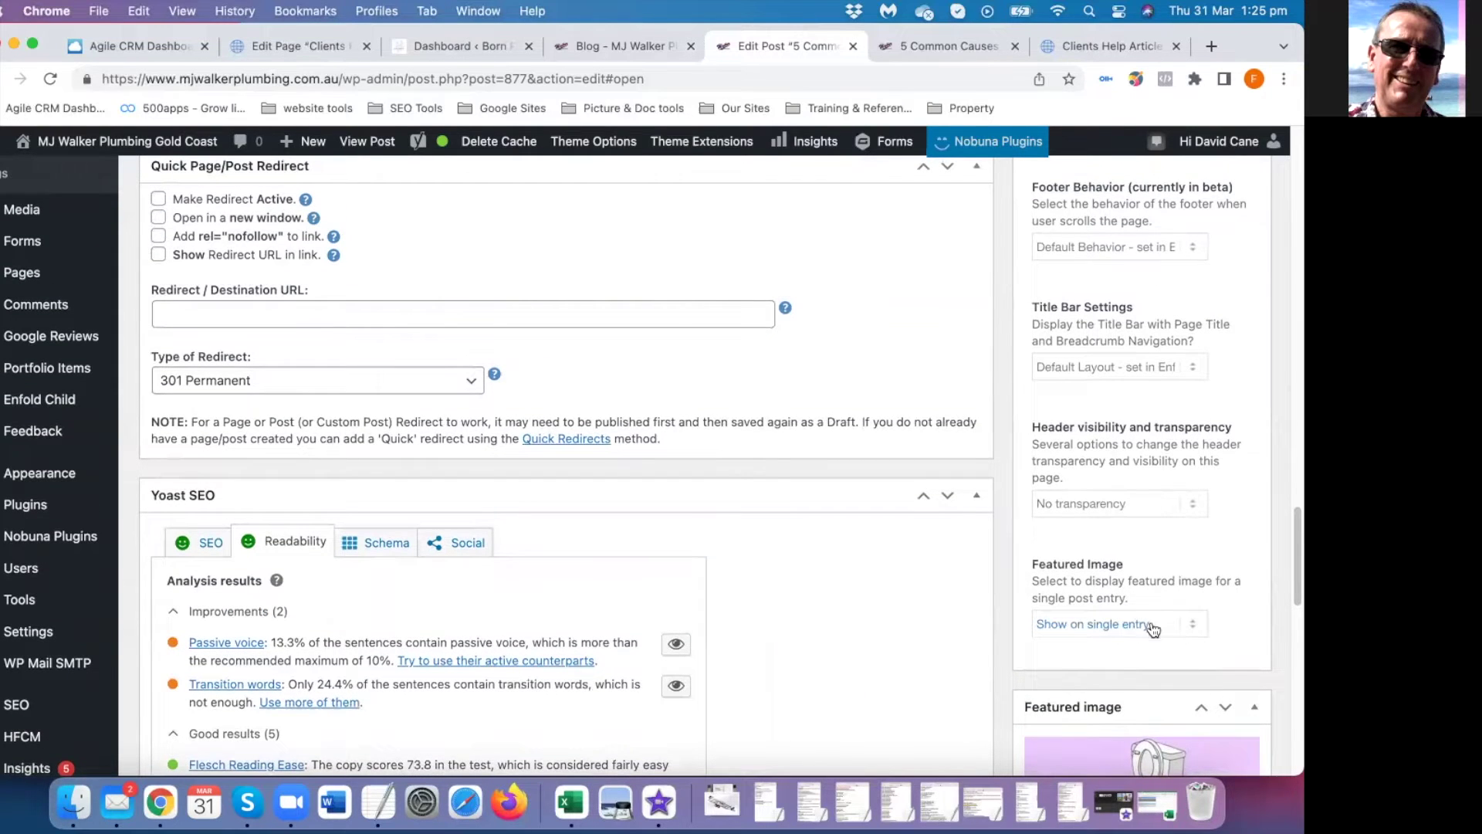
scroll(1133, 624, up, 10)
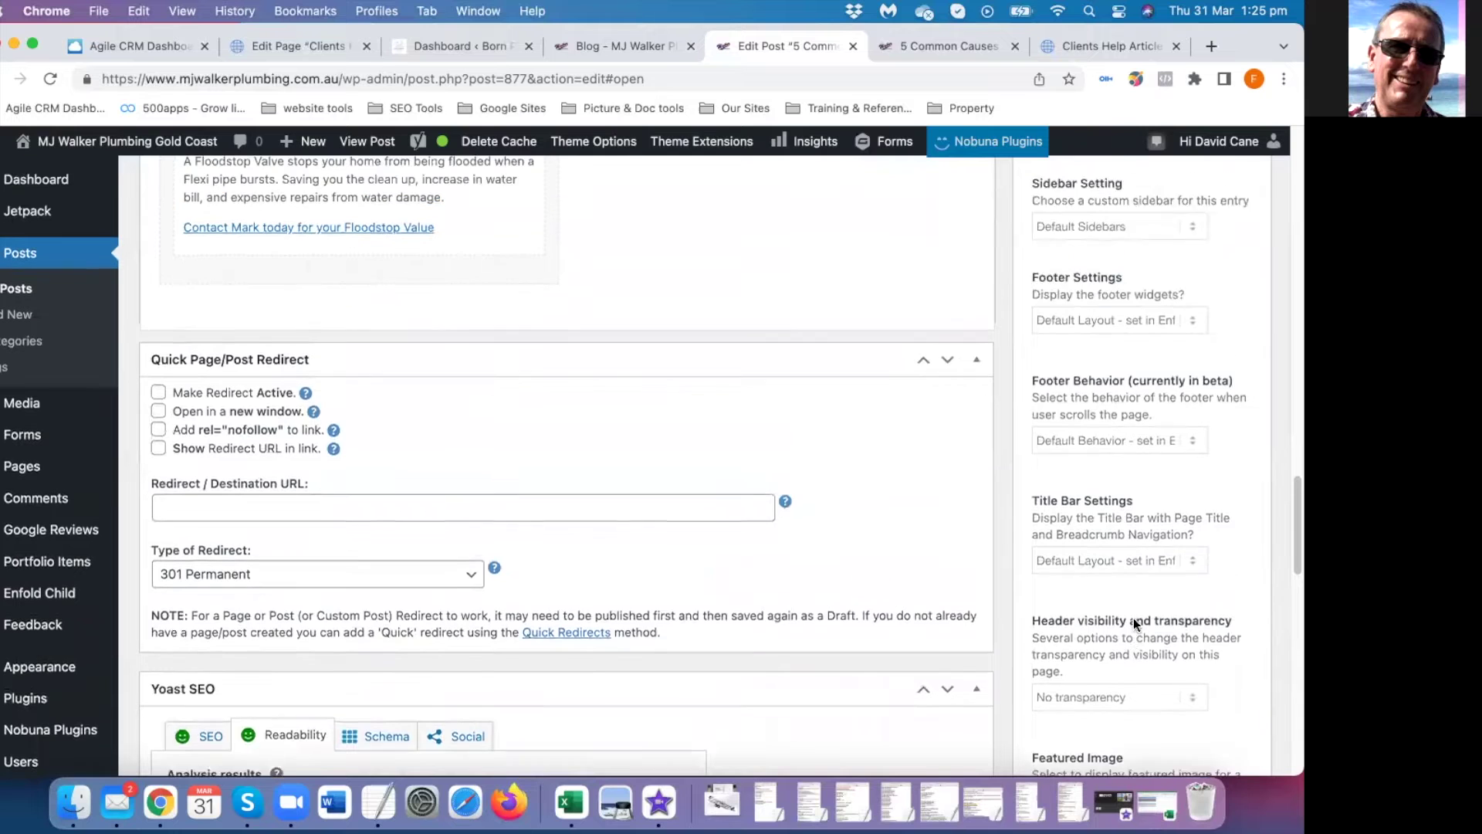
scroll(1112, 587, up, 5)
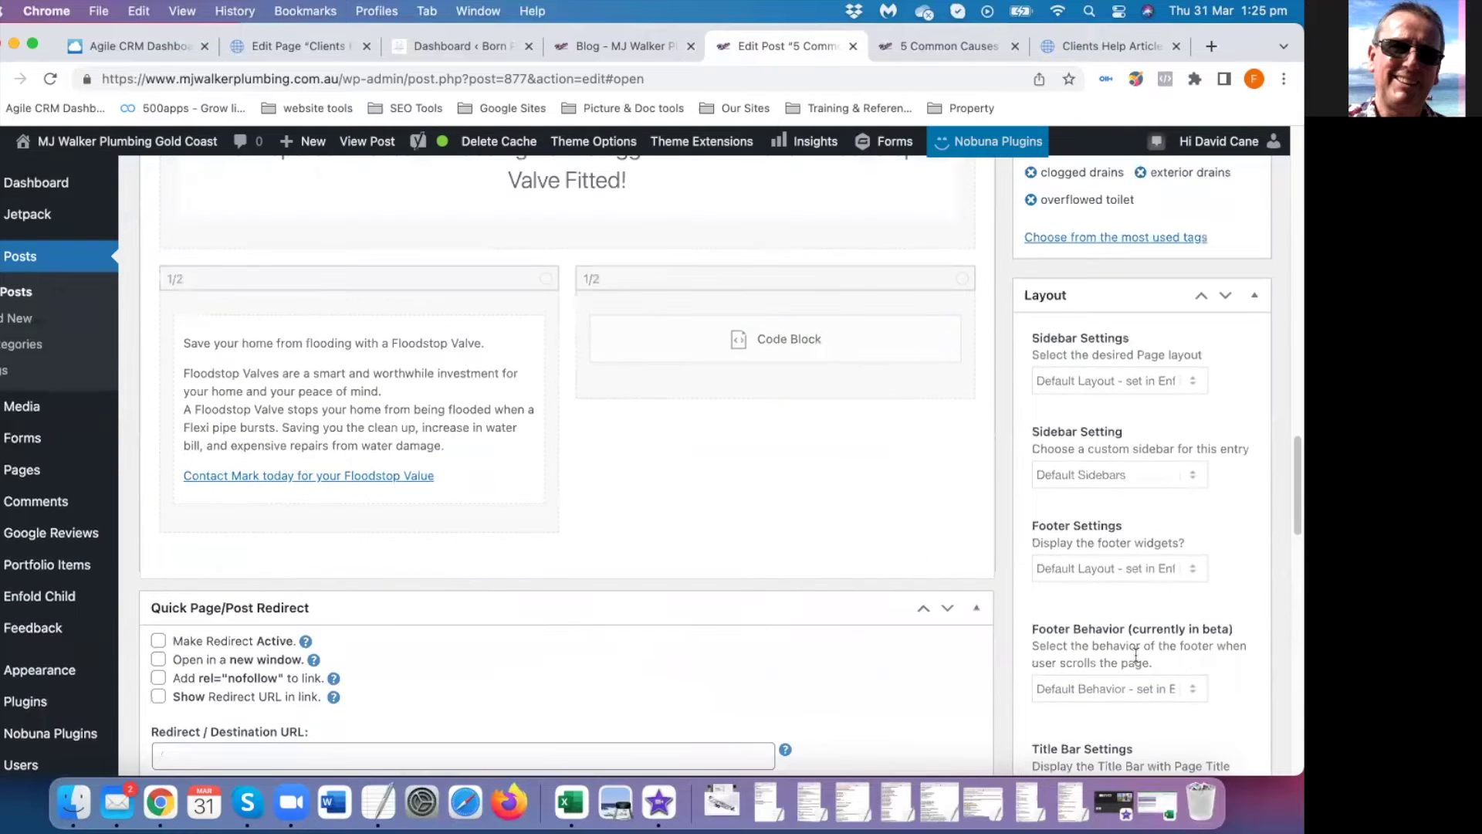
scroll(1129, 526, up, 5)
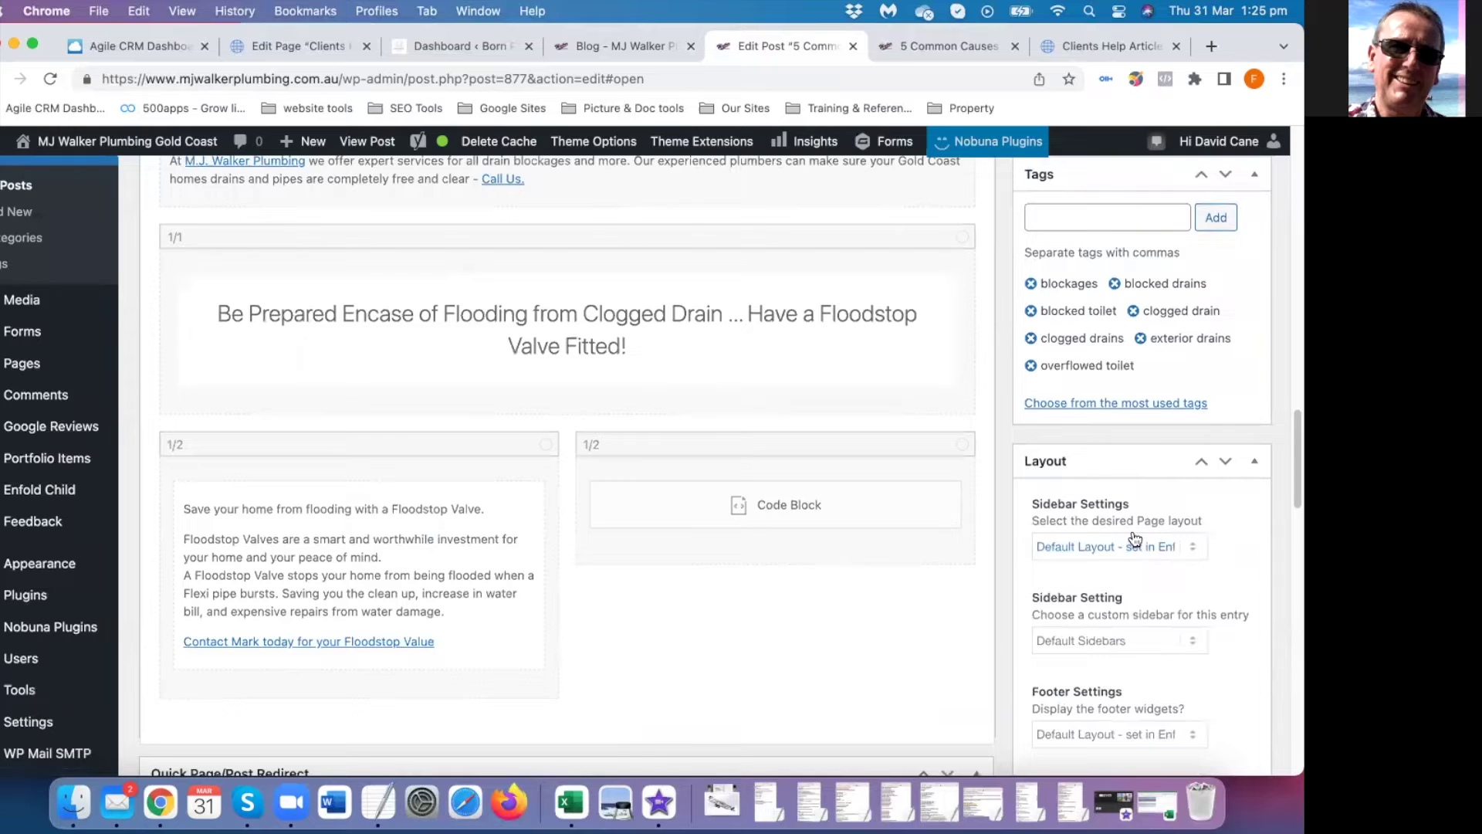
scroll(1135, 541, up, 8)
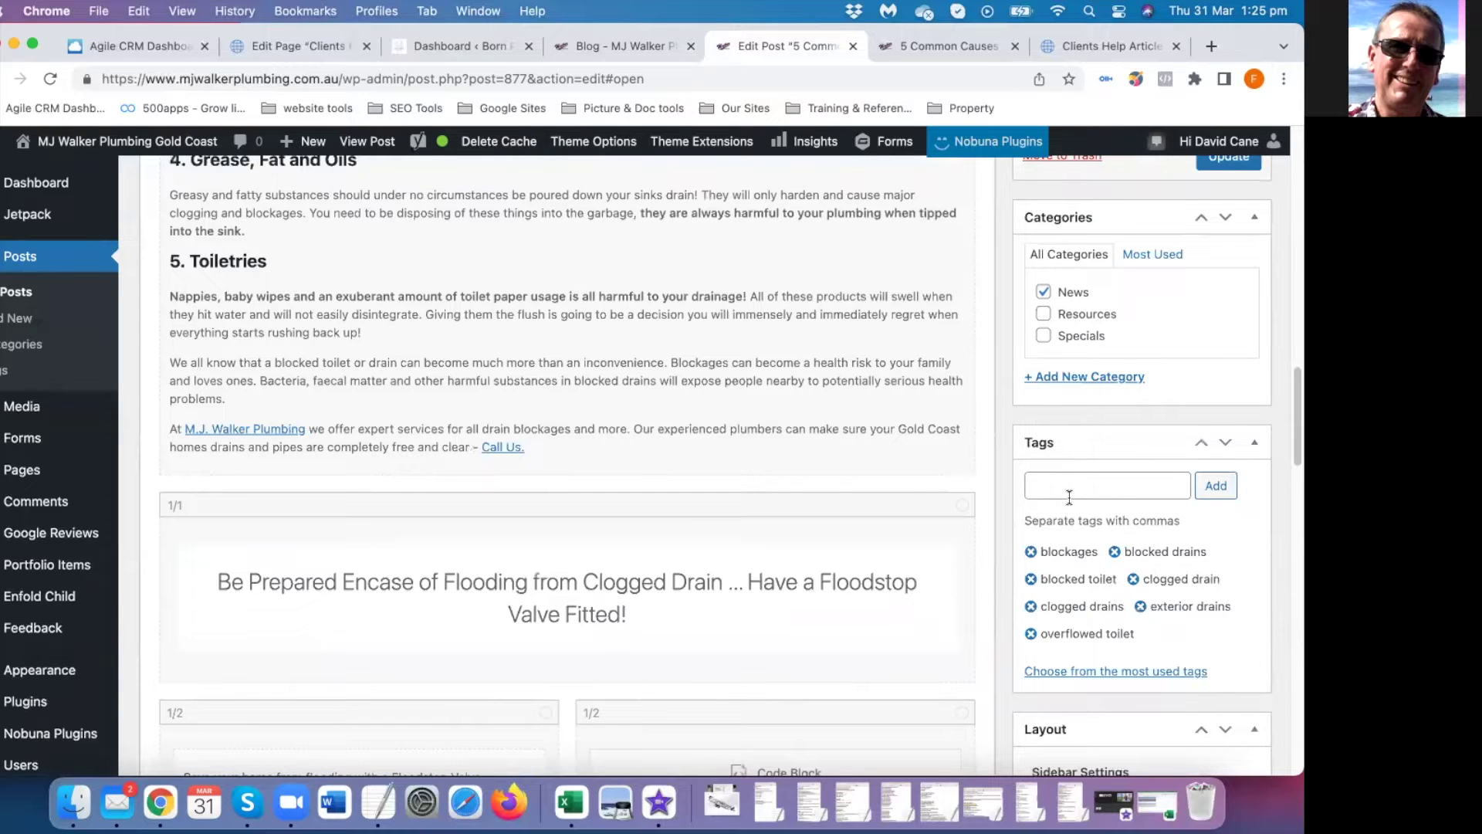
Update the "5 Common Causes of Clogged Drains" post to save the edited excerpt
scroll(1079, 352, up, 1)
scroll(1105, 386, up, 10)
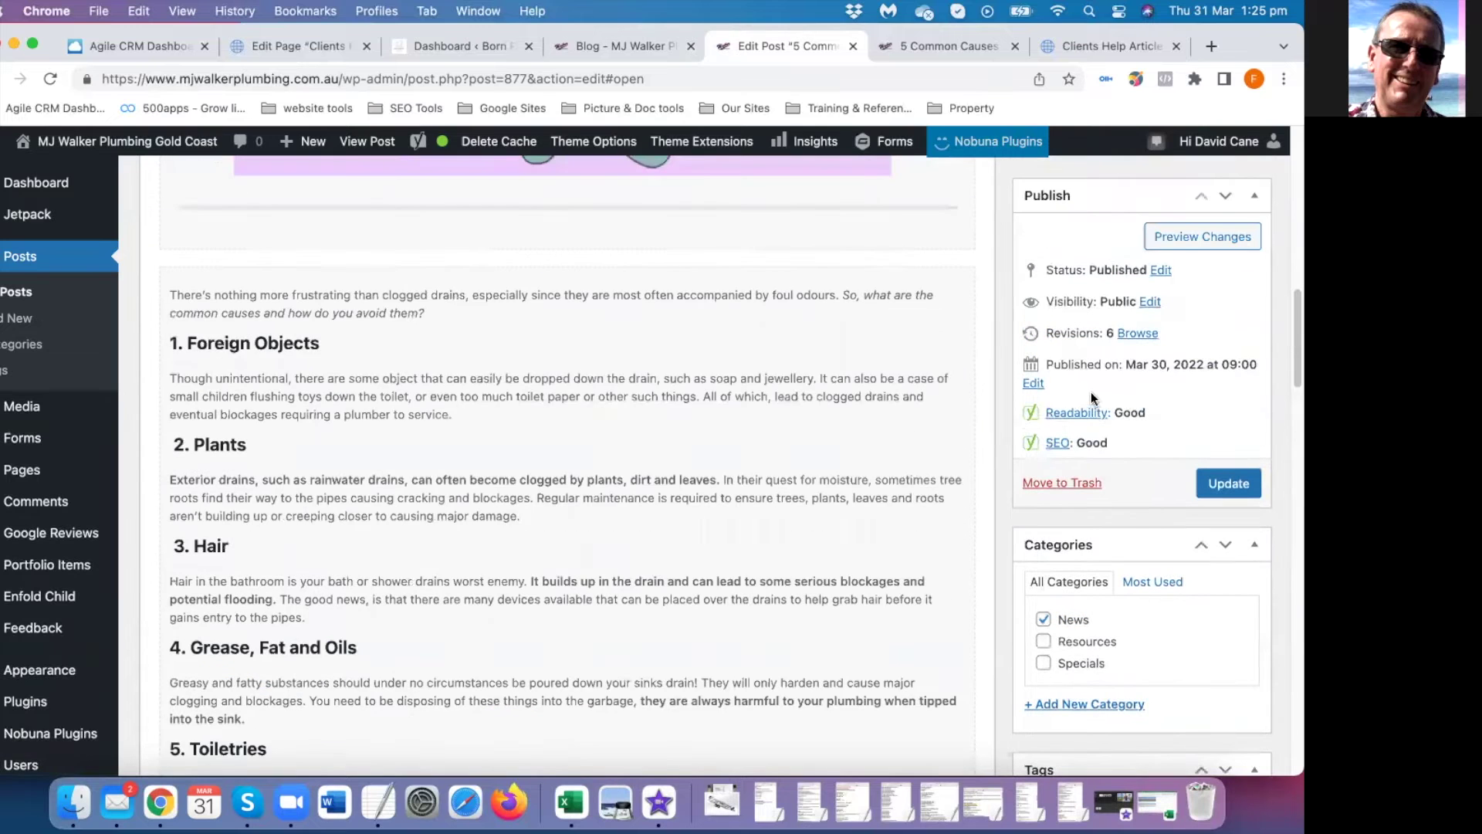
scroll(1127, 317, up, 3)
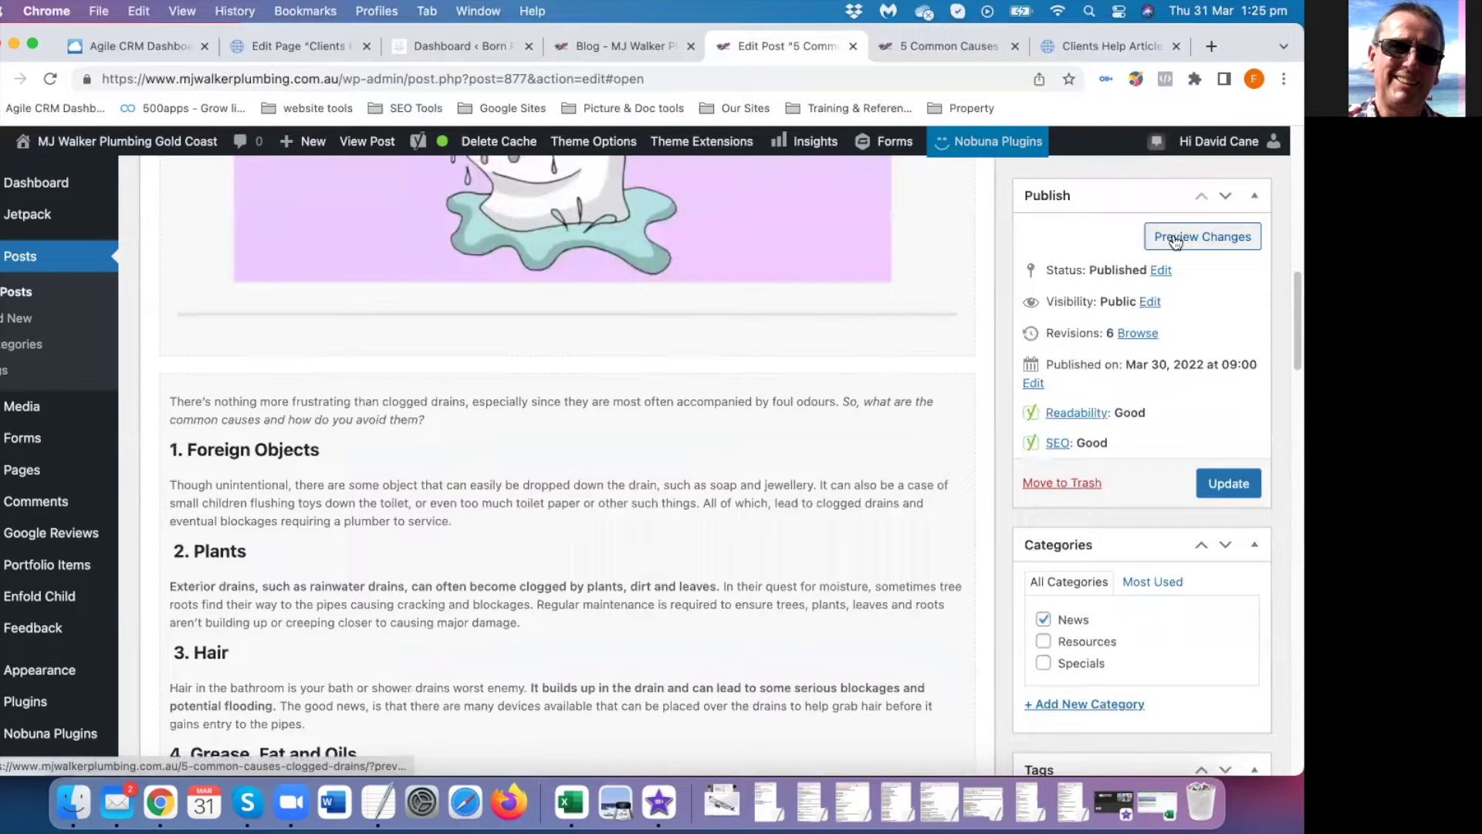
click(1228, 484)
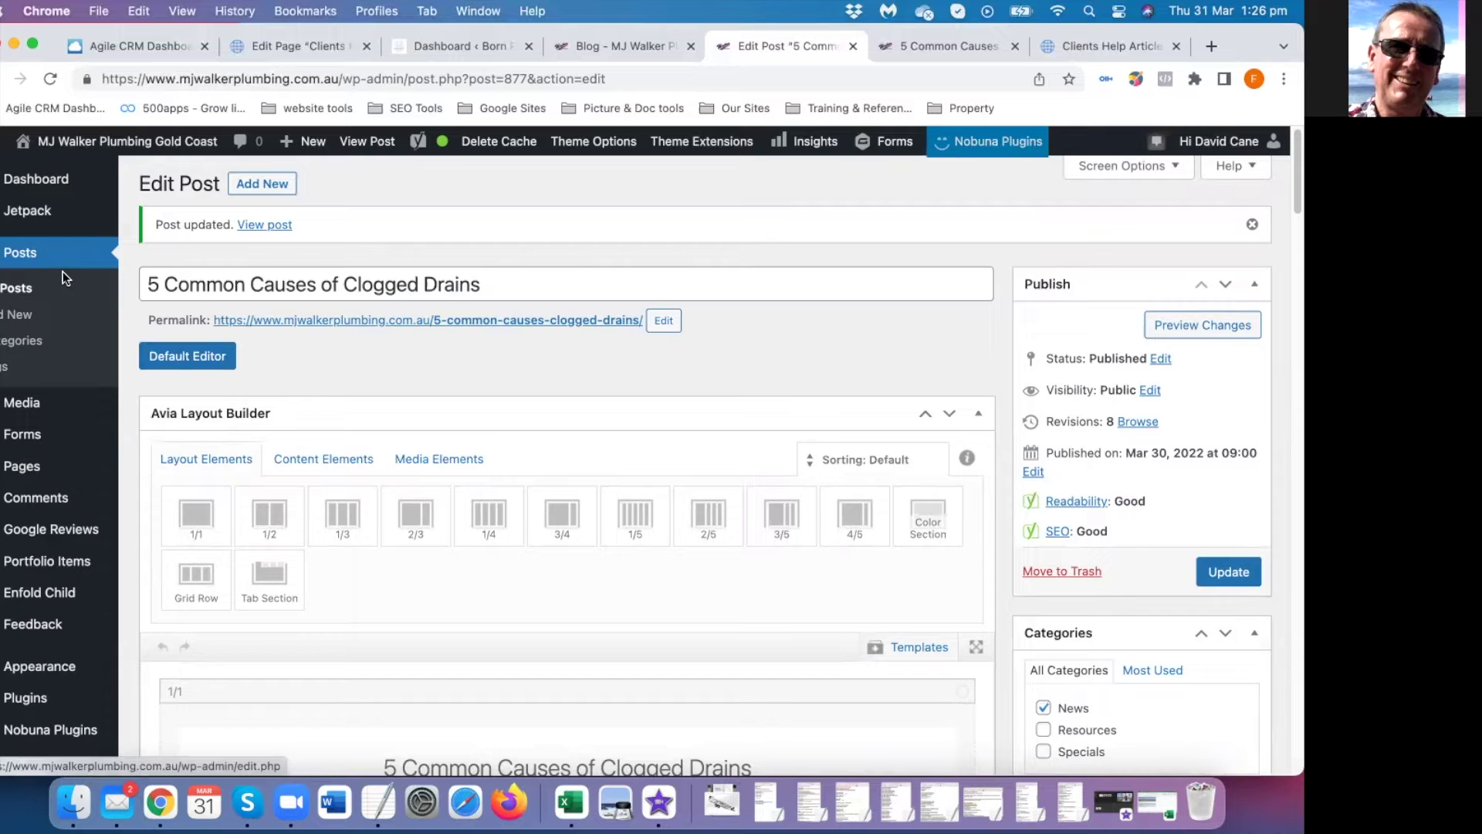
Open the site's Media Library and check the file size of the tap-hose basin image Plumber-1.jpg in its attachment details
scroll(54, 290, down, 2)
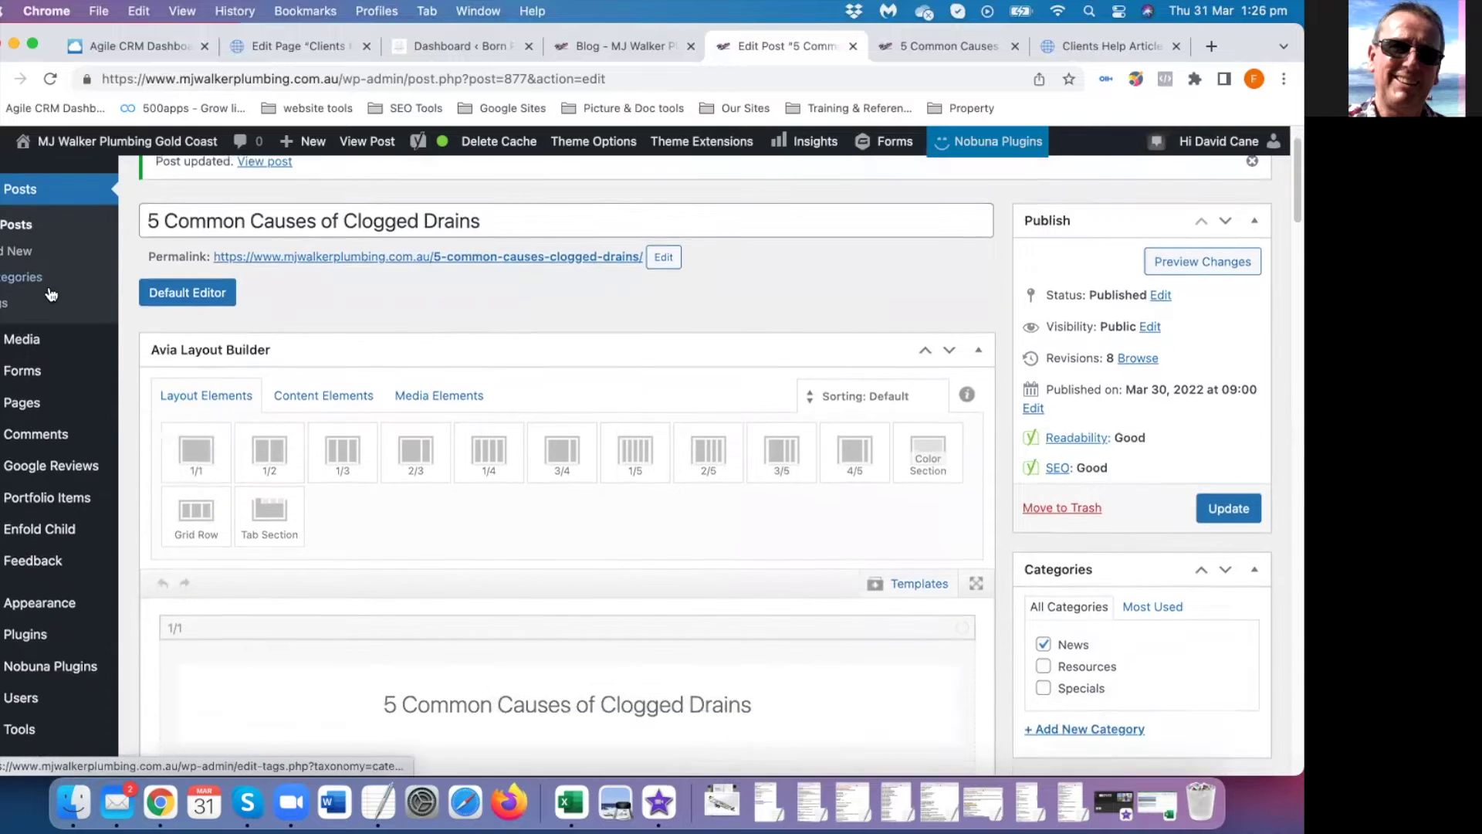
click(22, 332)
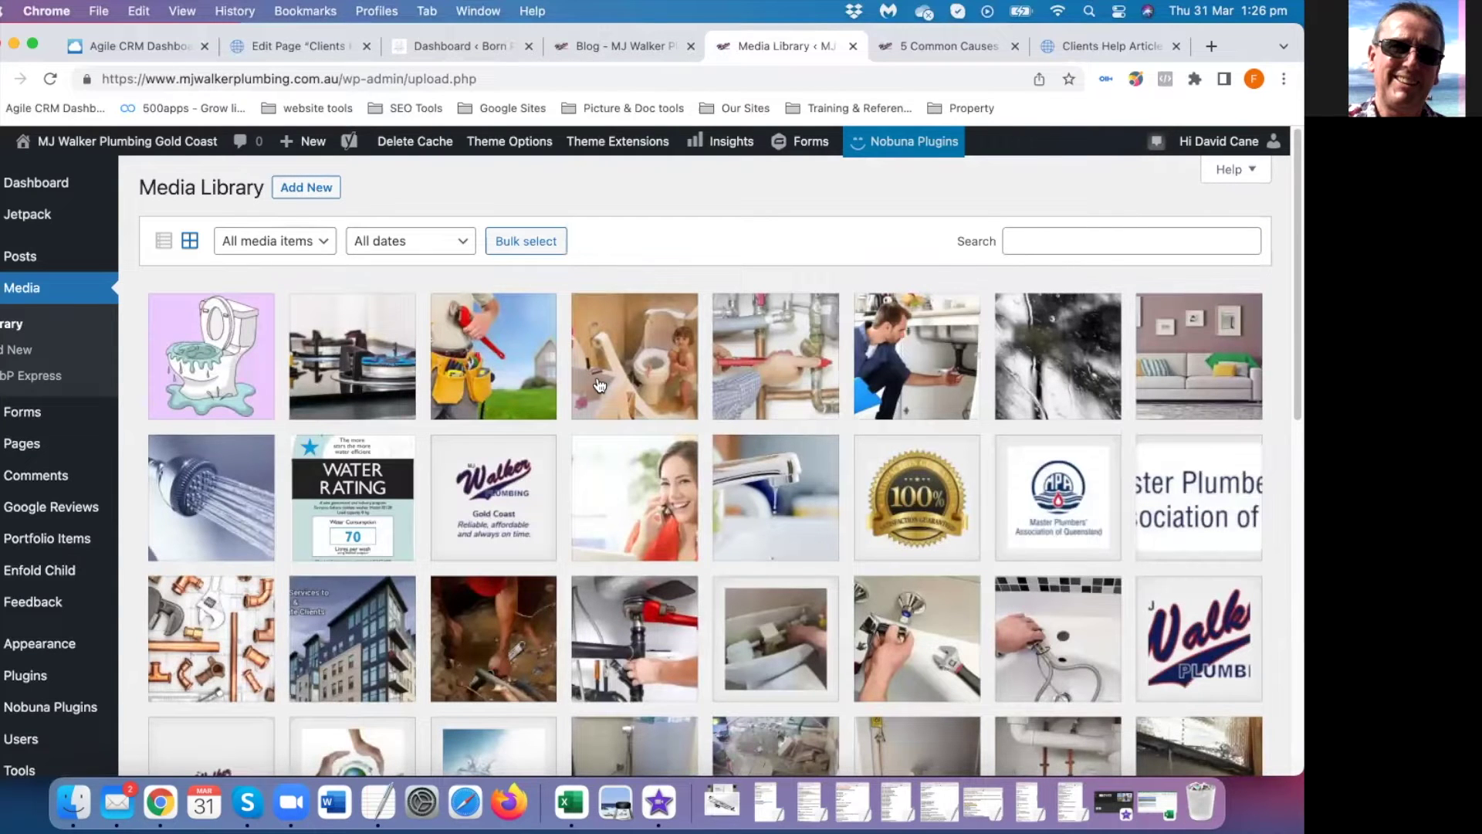
scroll(599, 385, down, 1)
scroll(599, 385, down, 6)
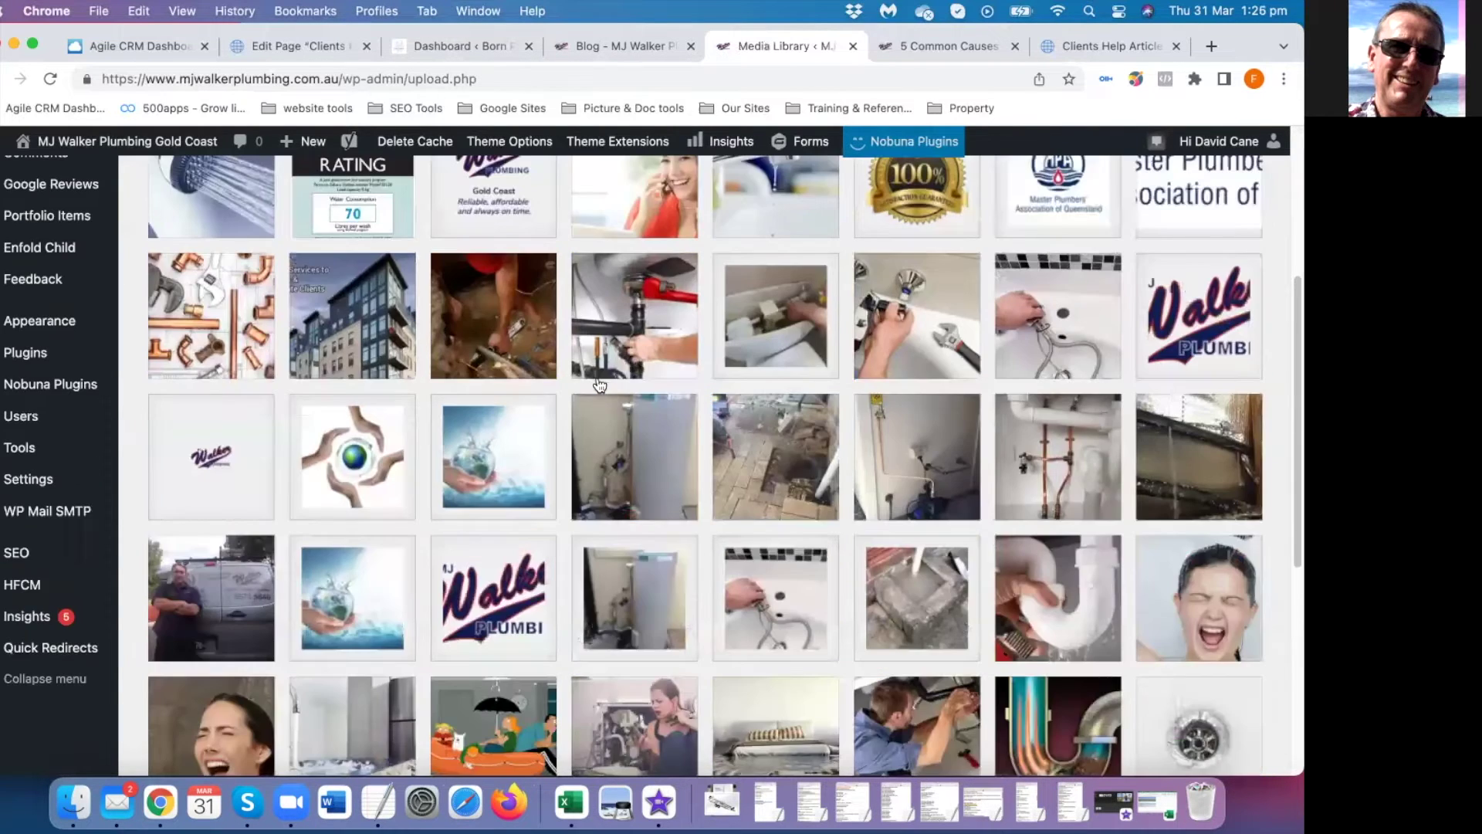
click(779, 590)
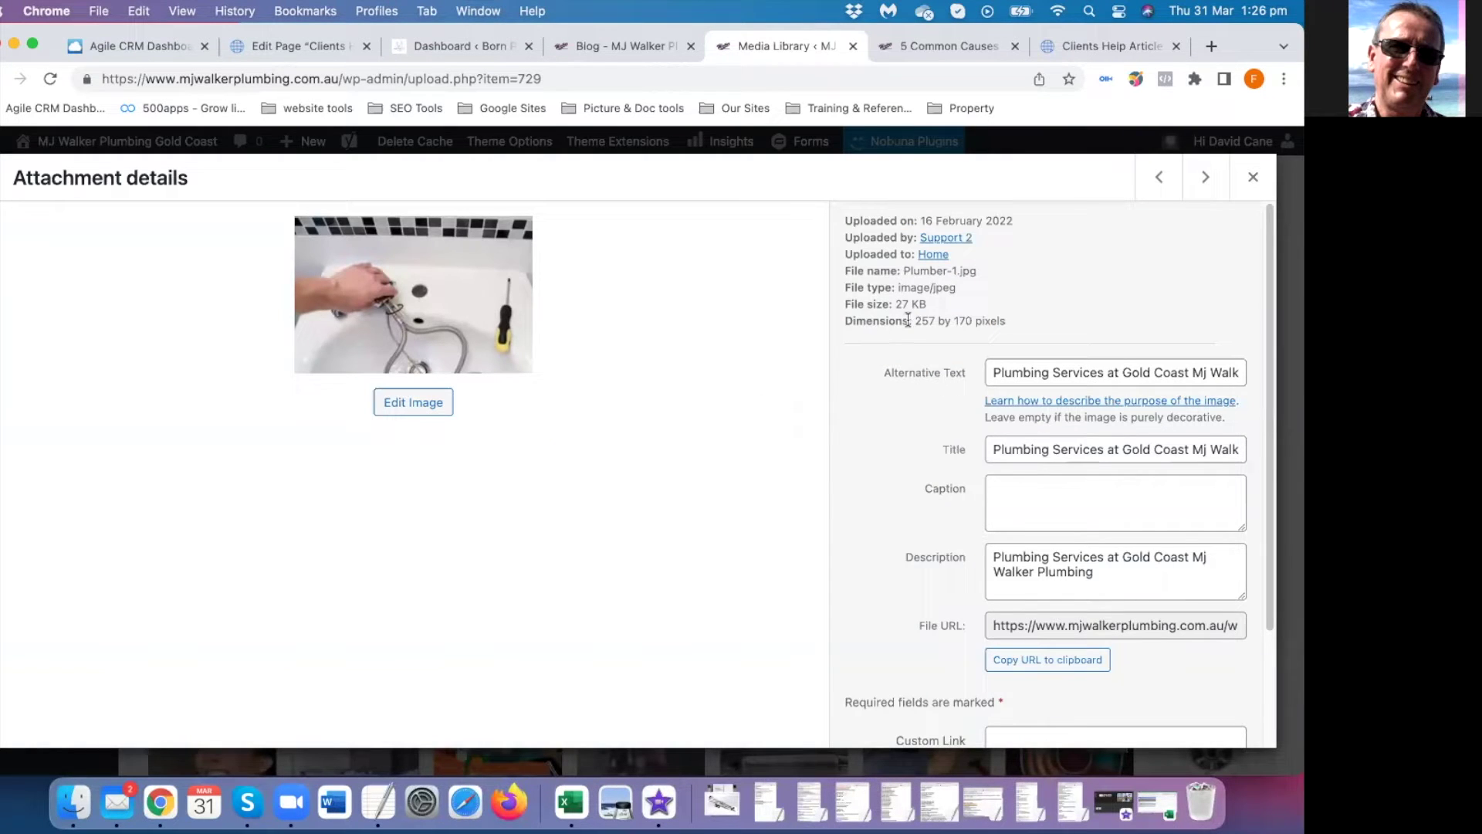
drag(896, 304, 928, 301)
click(905, 307)
Examine the basin image's alternative text and title, then close its attachment details
mouse_move(991, 373)
mouse_down()
mouse_move(1247, 373)
mouse_move(991, 373)
mouse_up()
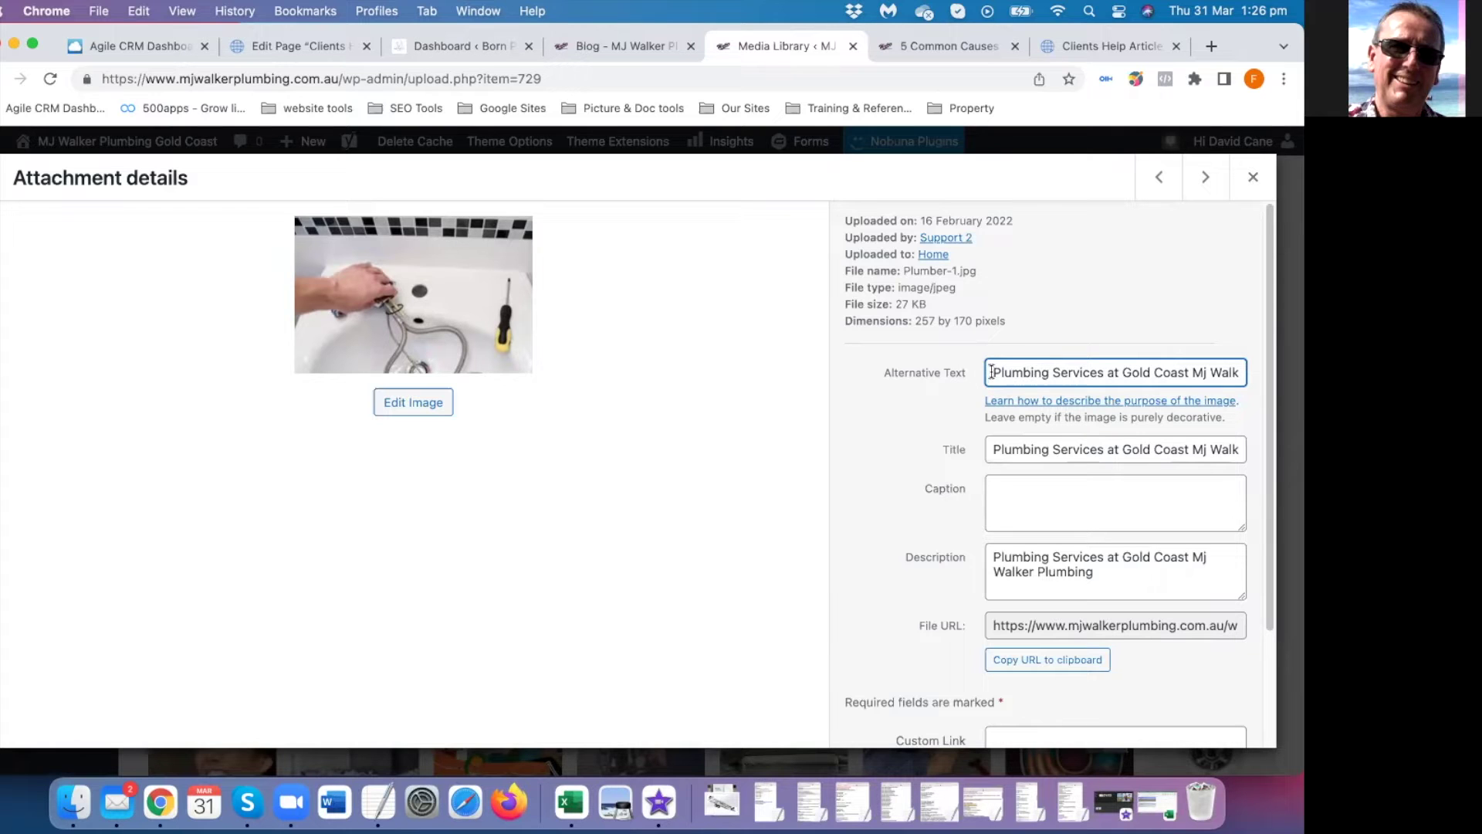
drag(993, 370, 1128, 371)
drag(994, 450, 1207, 451)
click(916, 430)
click(1253, 180)
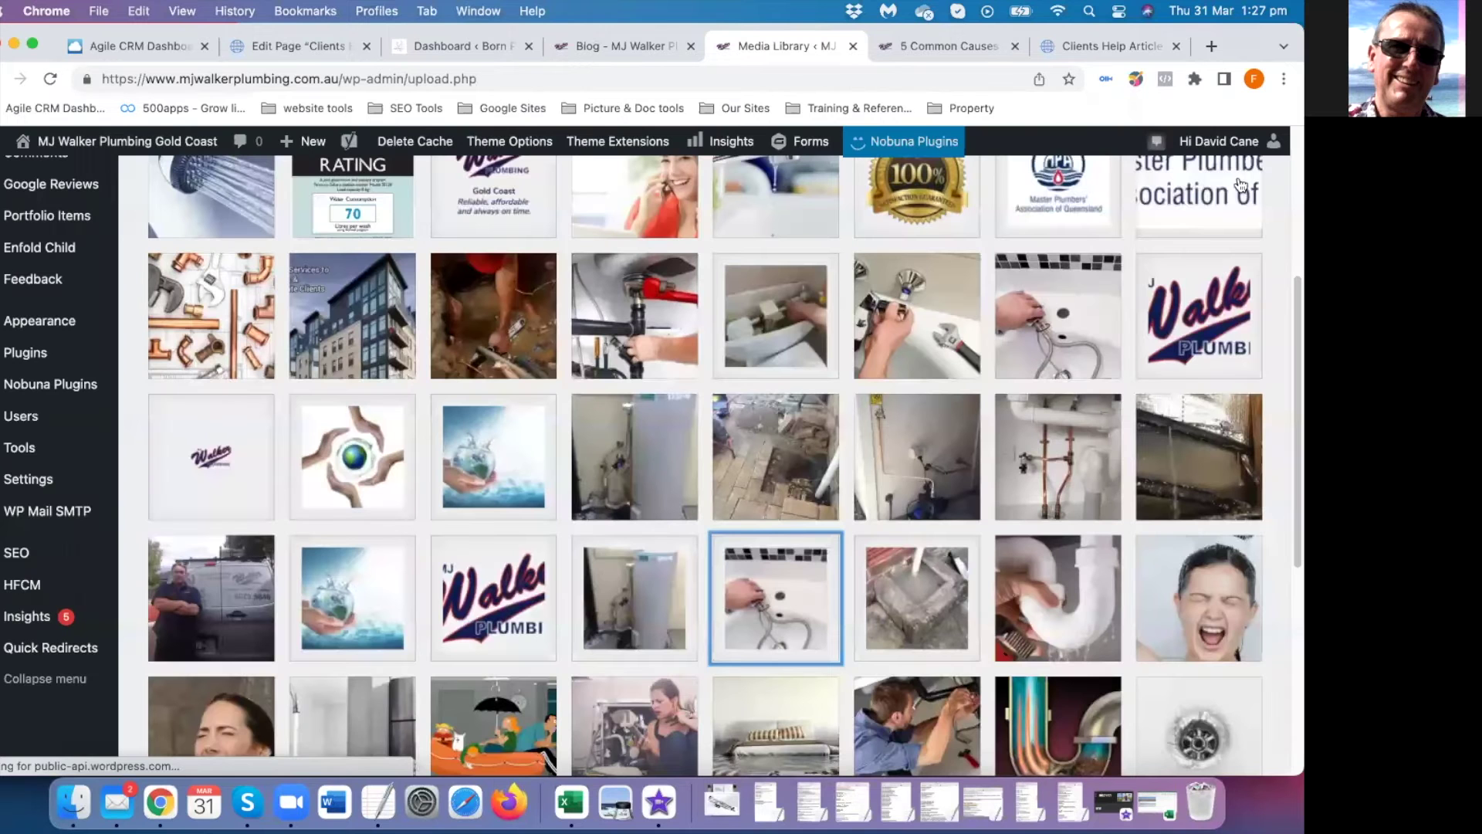
Open the bookmarked TinyPNG image compression site in a new browser tab
scroll(601, 571, up, 5)
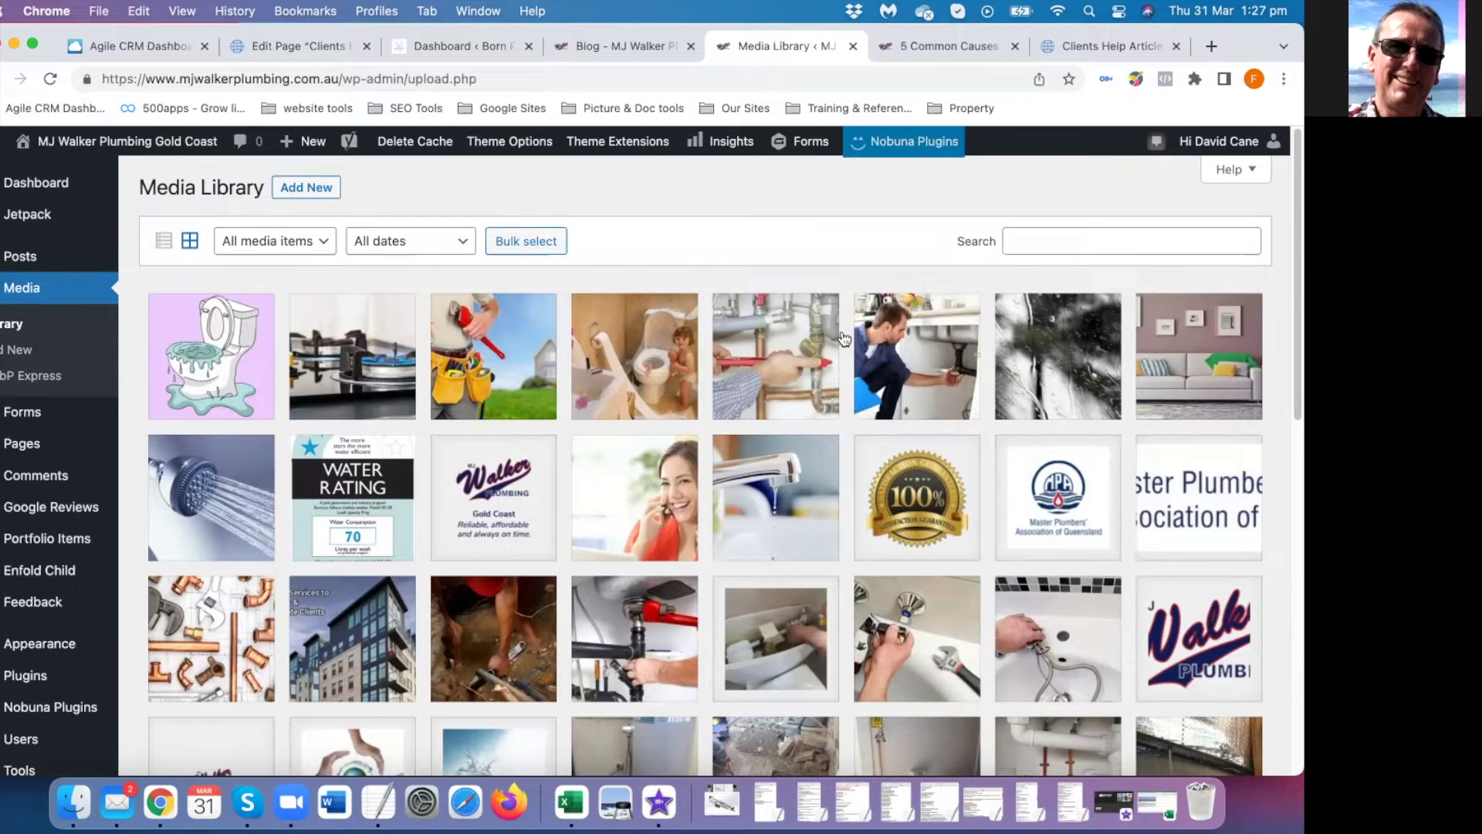
click(1209, 45)
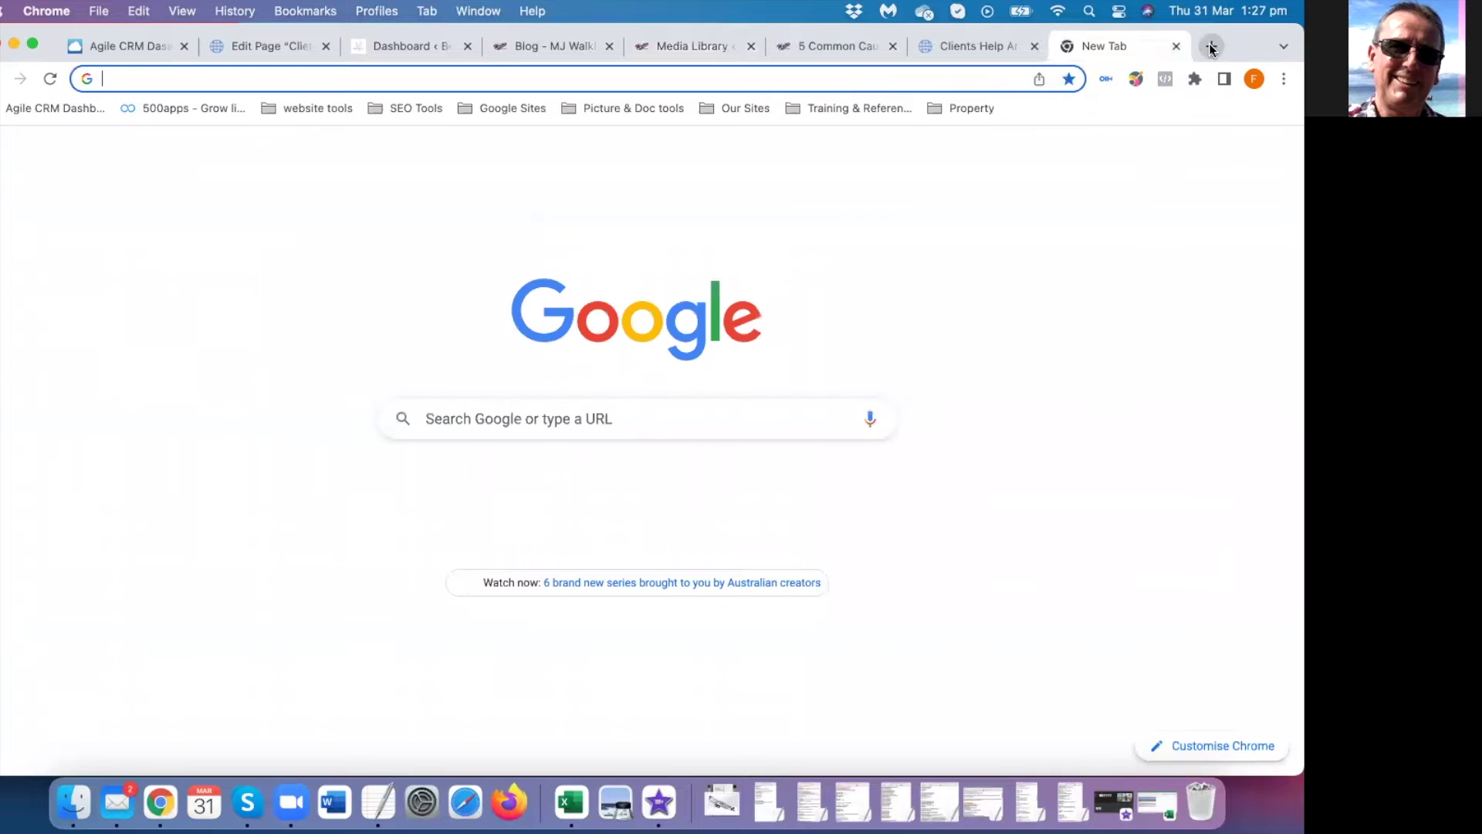
click(596, 109)
click(587, 195)
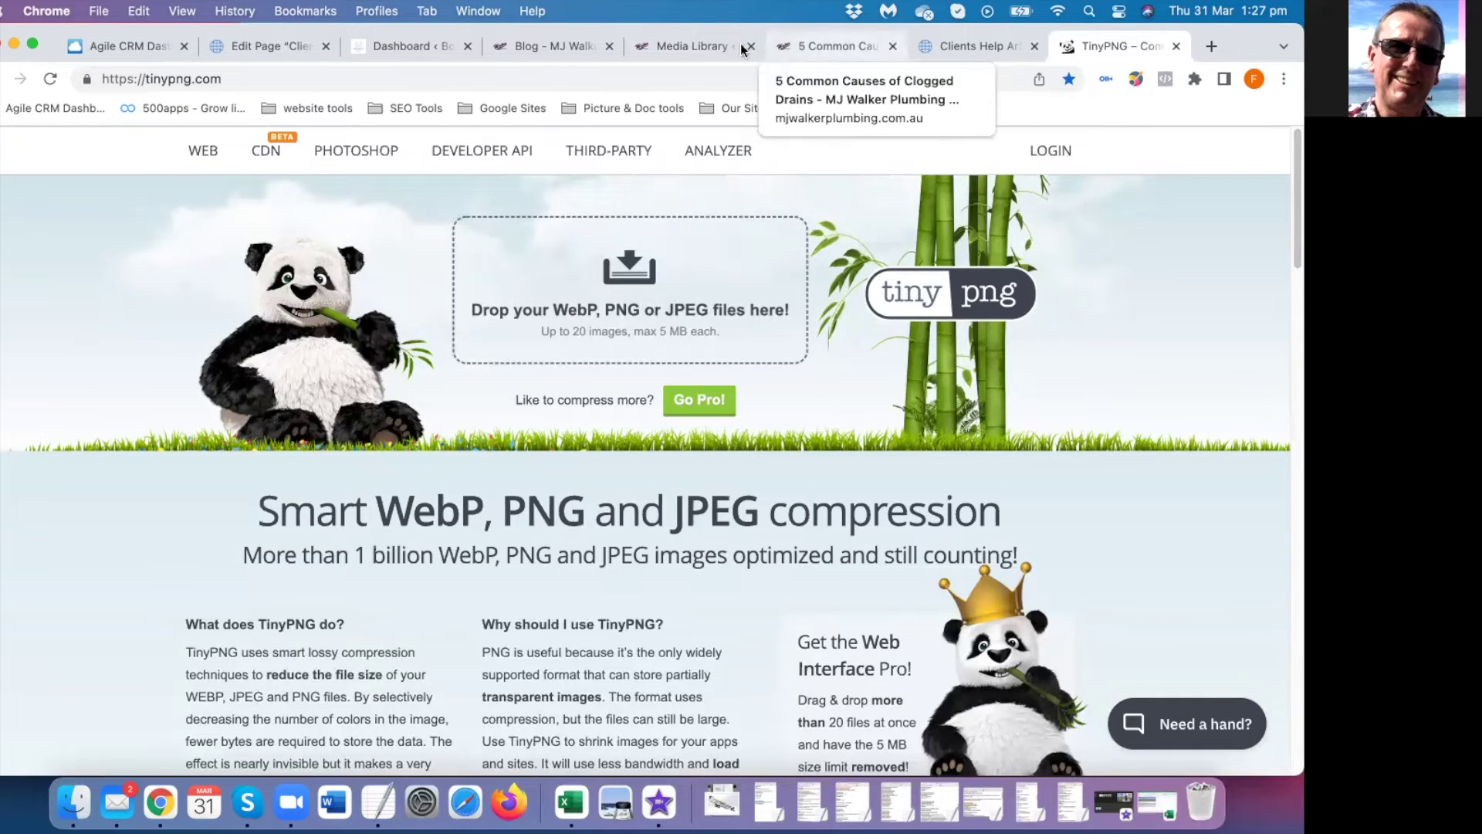
Return to the Media Library and check the file type and size of the happy customer image, then close its details
click(712, 44)
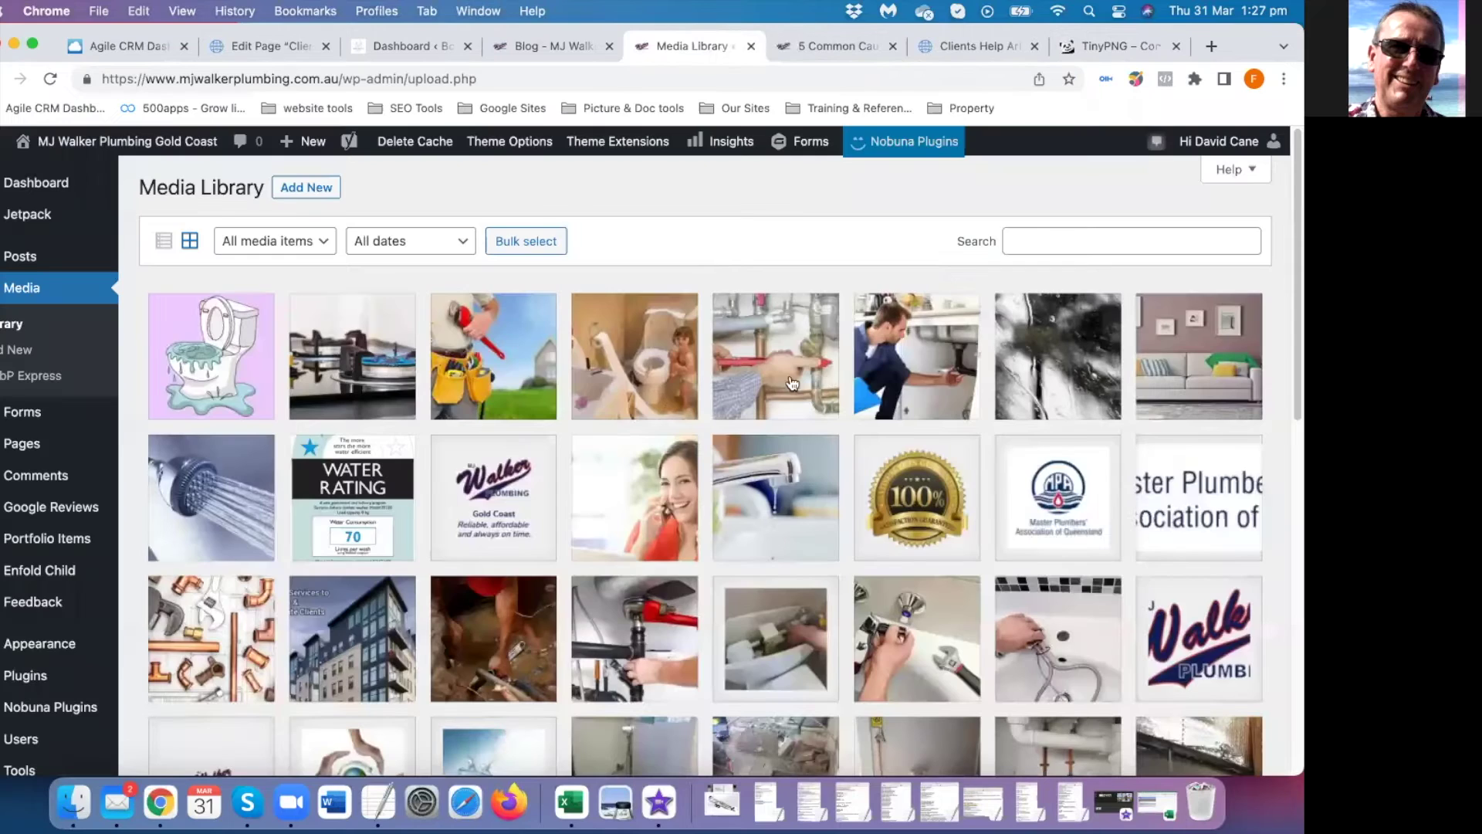
click(656, 502)
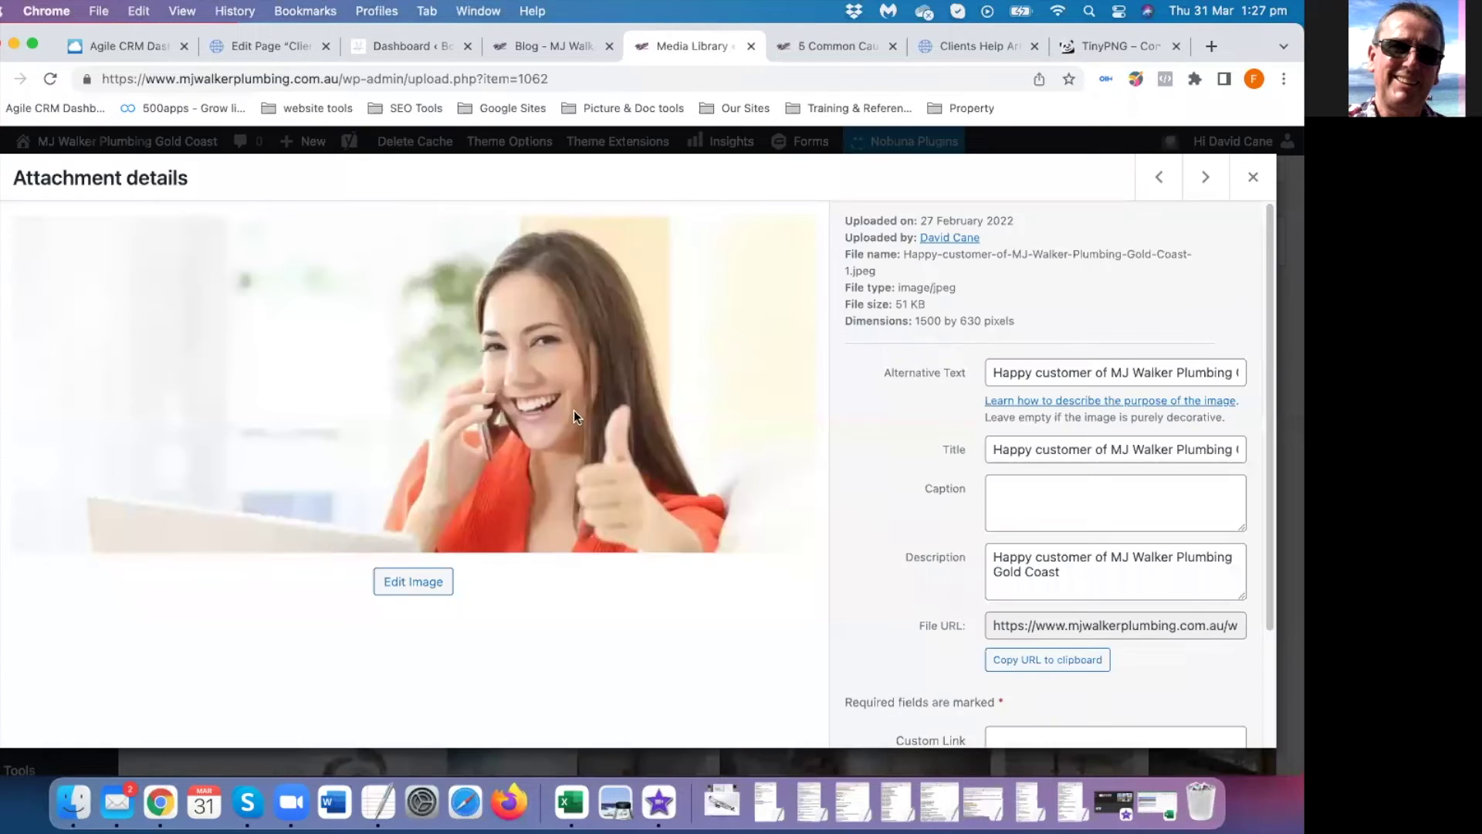
drag(957, 289, 932, 289)
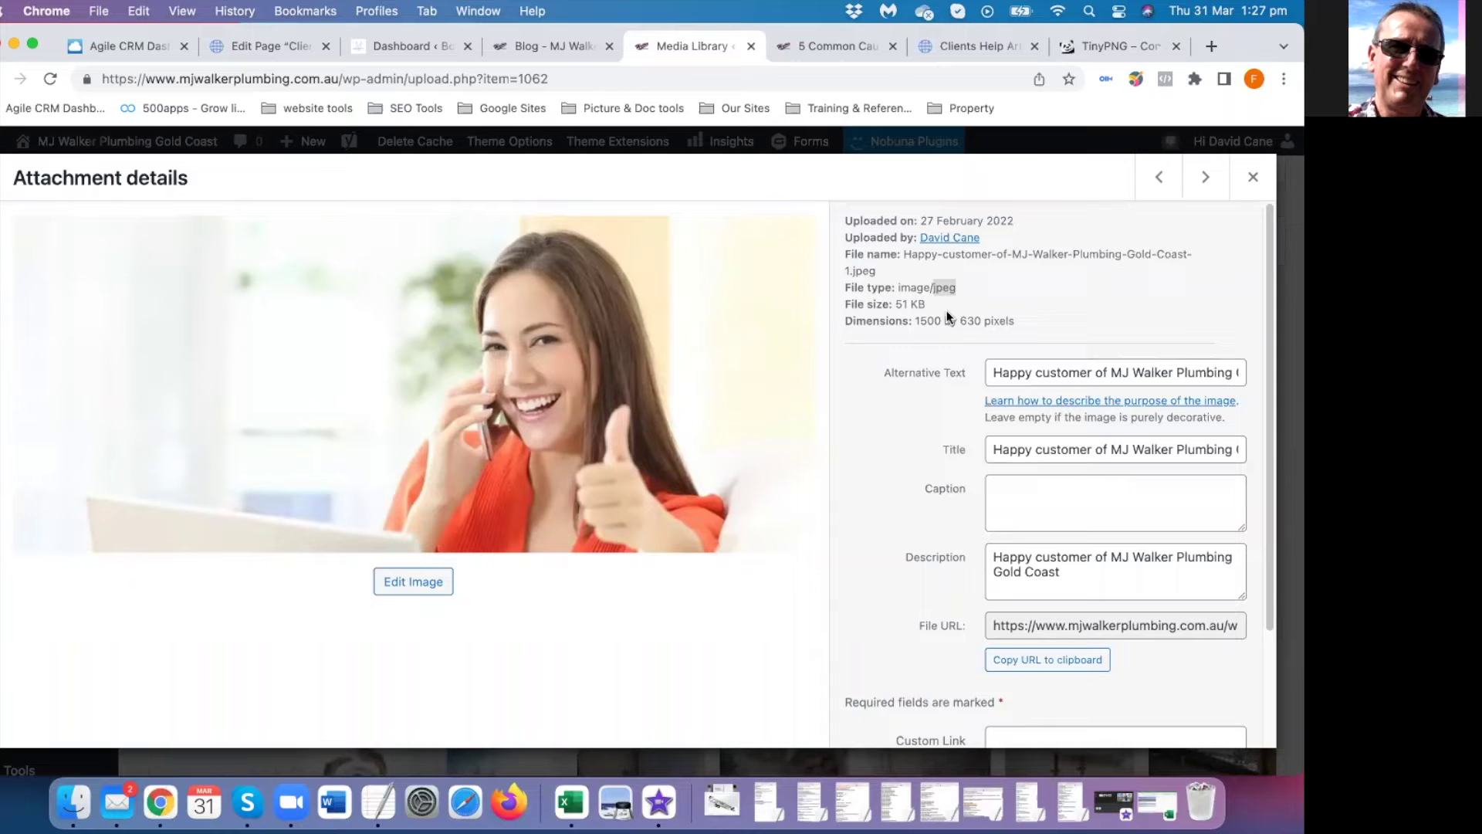
click(897, 308)
click(1253, 181)
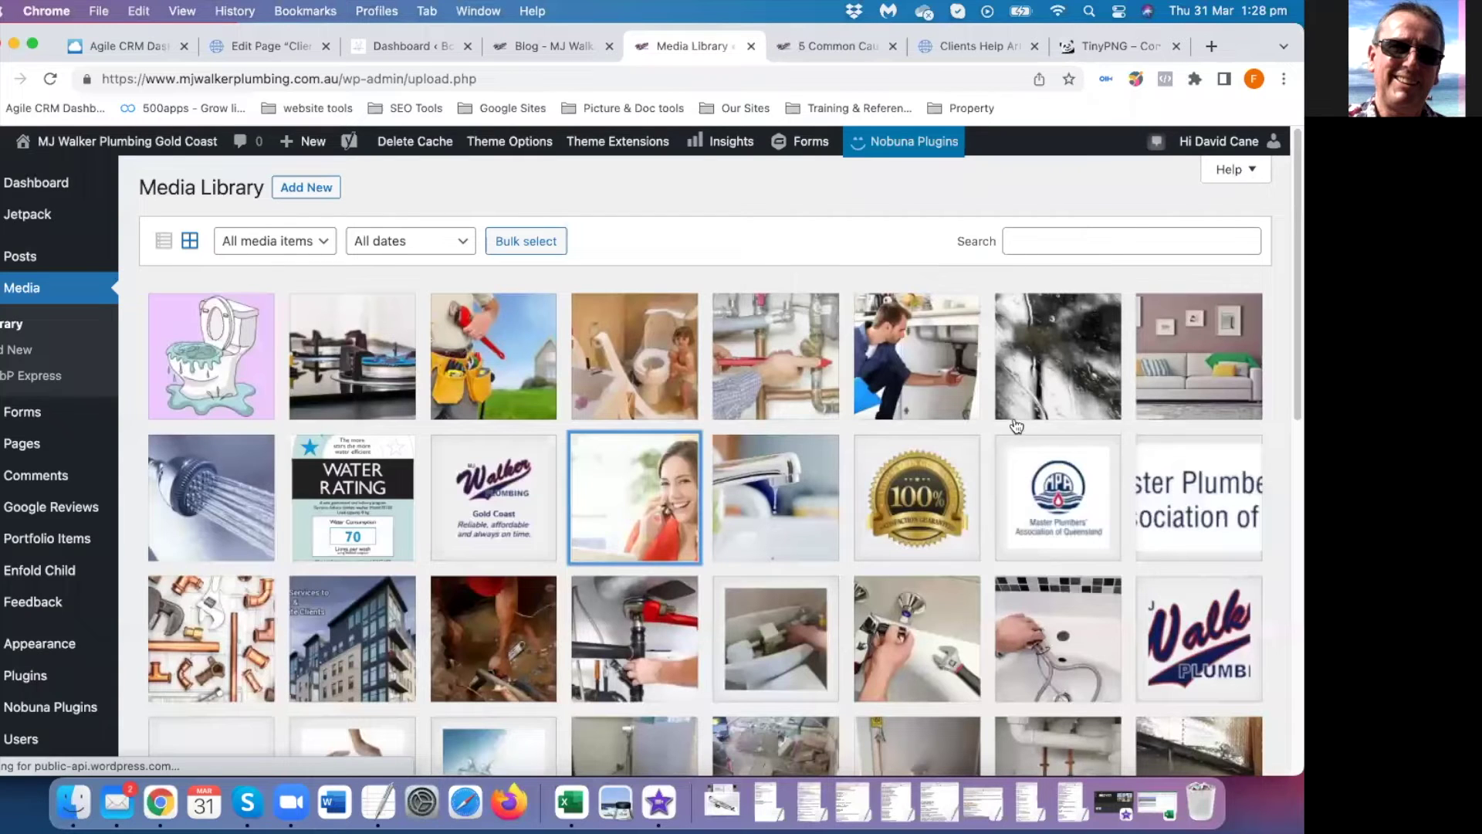
Find the MJ Walker Plumbing logo.png near the end of the Media Library, check its file size, and close its details
scroll(800, 459, down, 2)
scroll(800, 459, down, 5)
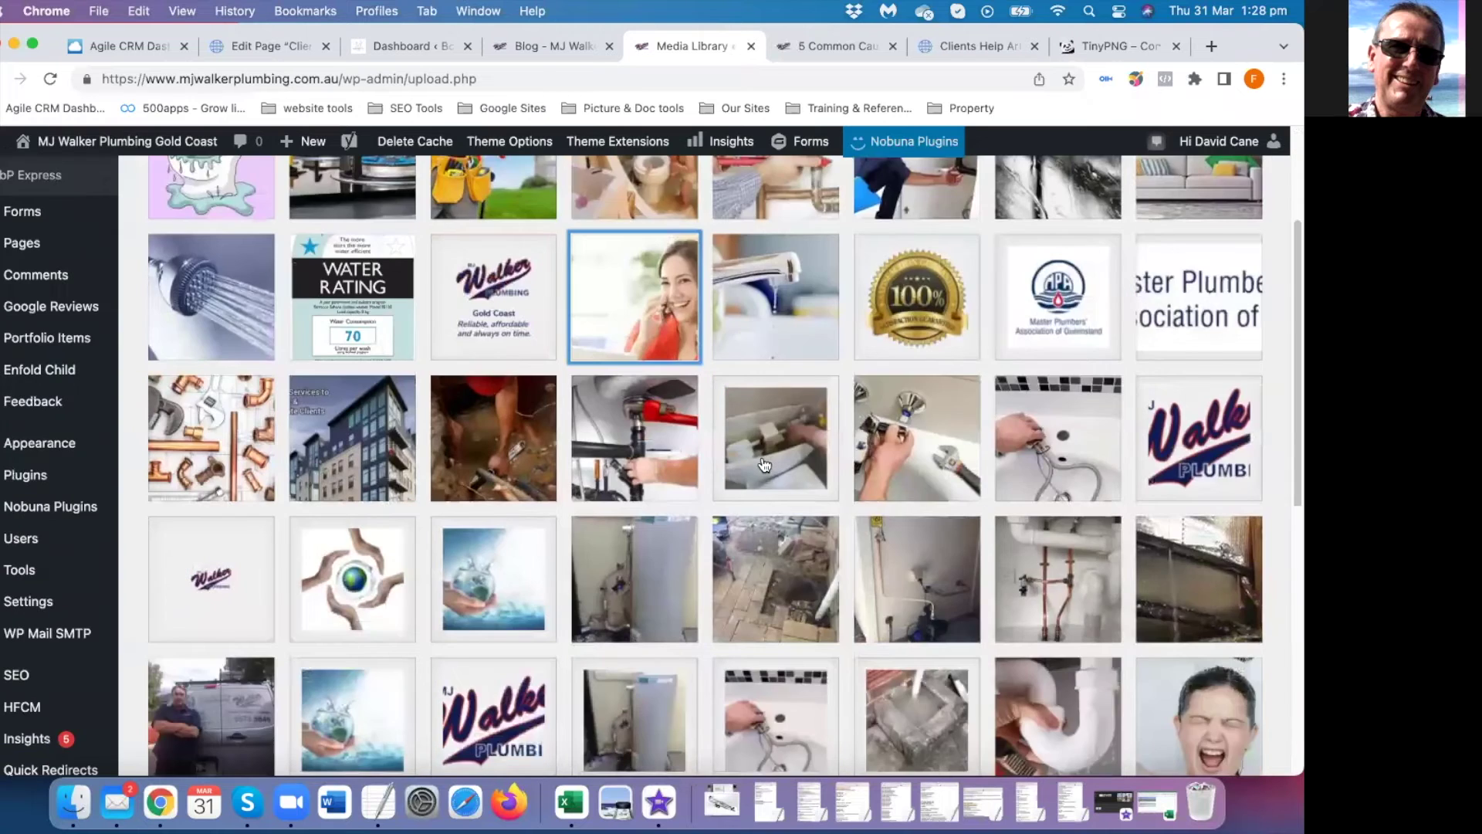
scroll(767, 465, down, 4)
scroll(612, 507, down, 3)
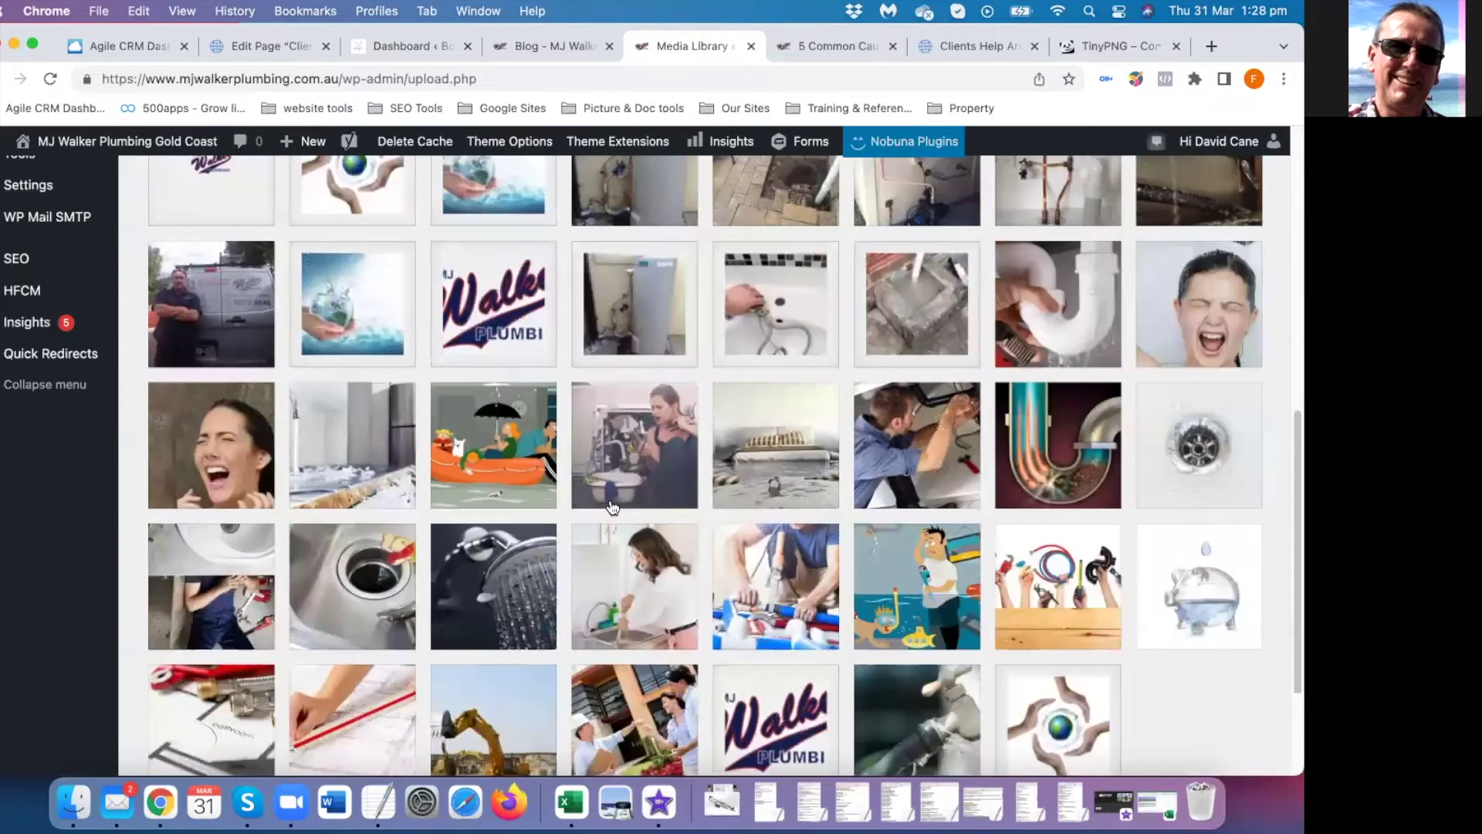
scroll(764, 577, down, 3)
click(764, 576)
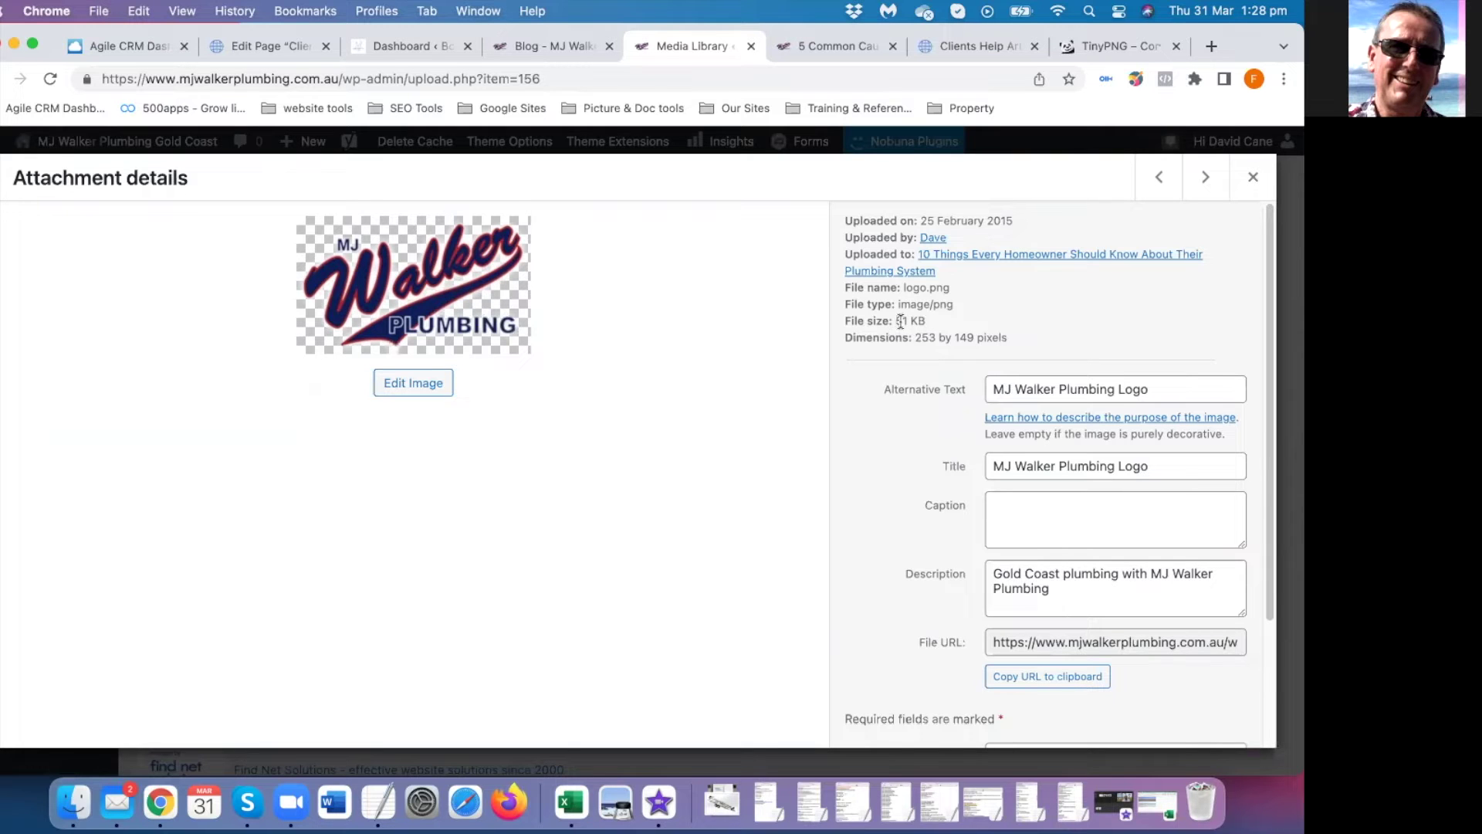
drag(897, 321, 926, 321)
click(1254, 177)
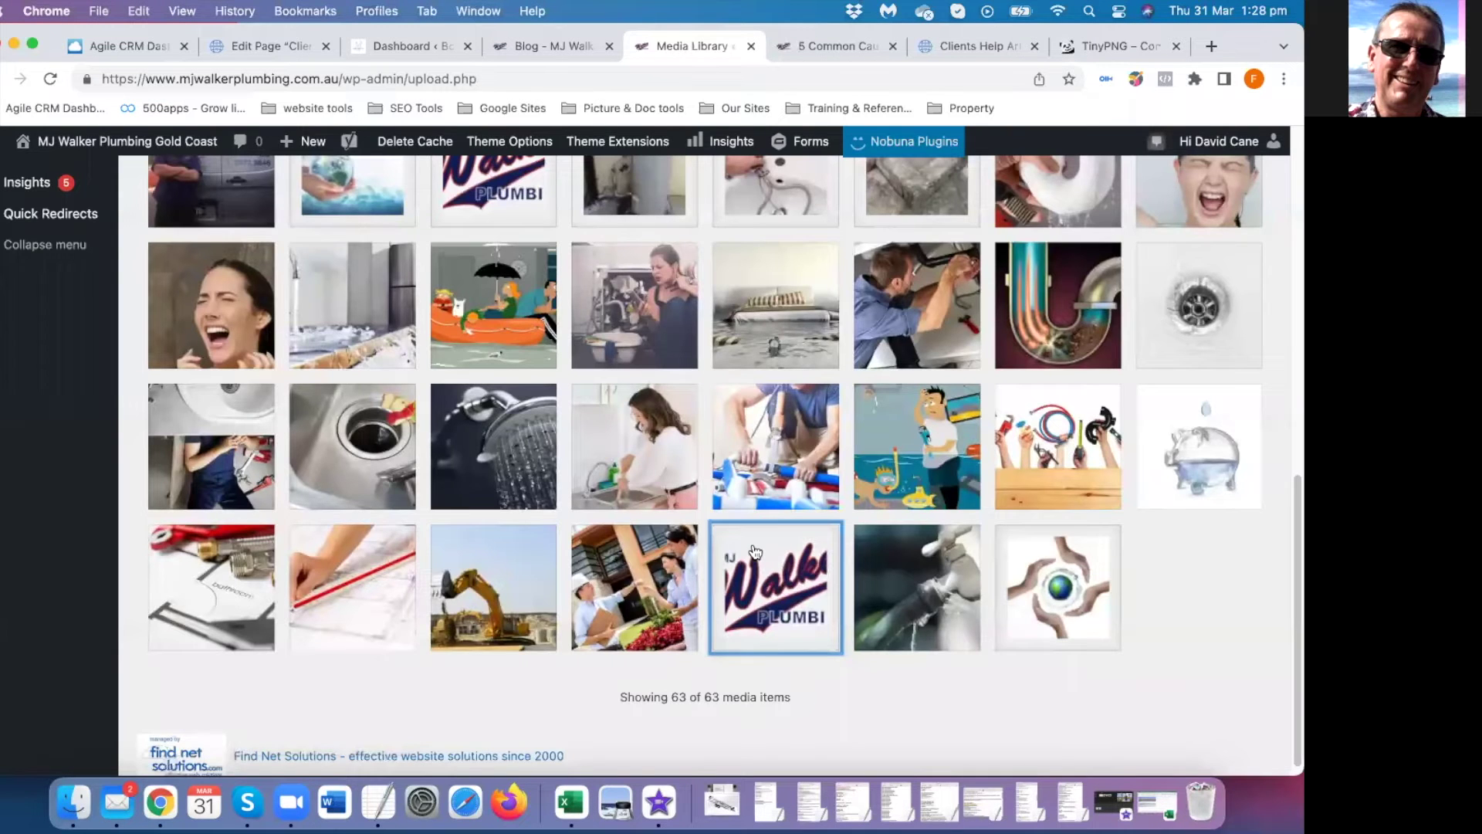
Revisit the TinyPNG page to review its image upload area, then return to the Media Library
scroll(758, 579, up, 10)
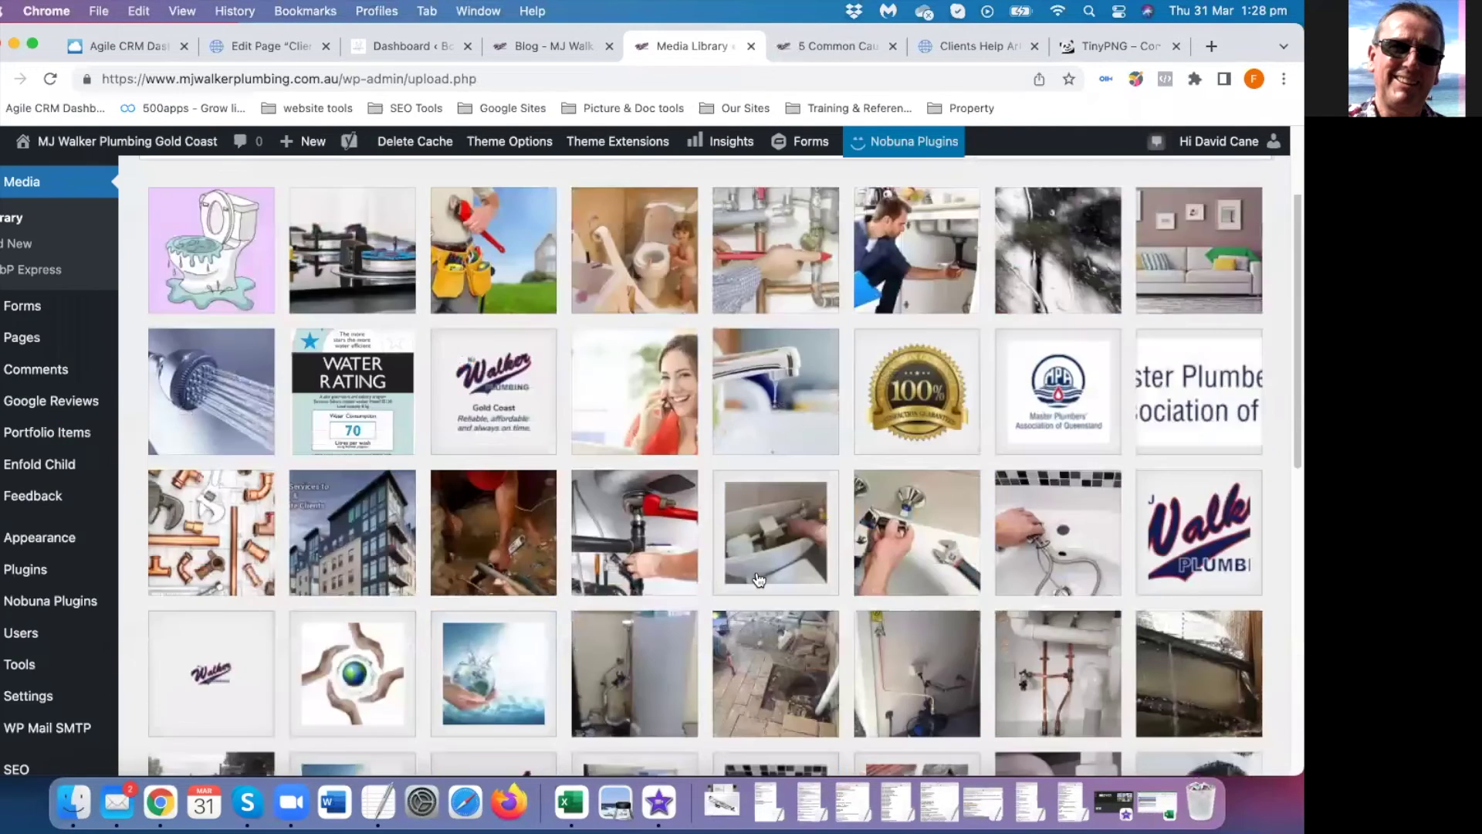
scroll(759, 579, up, 2)
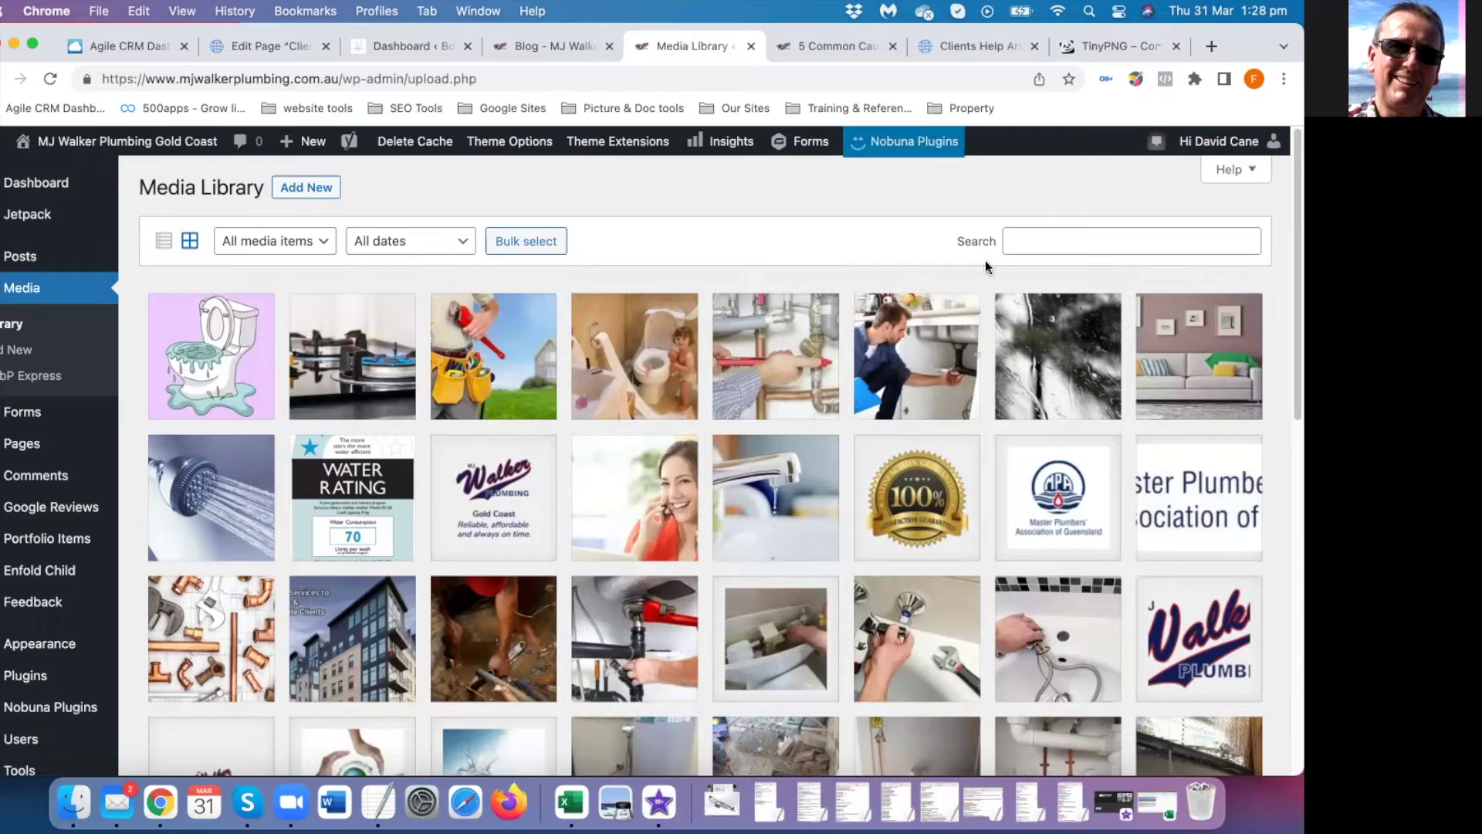
click(1113, 46)
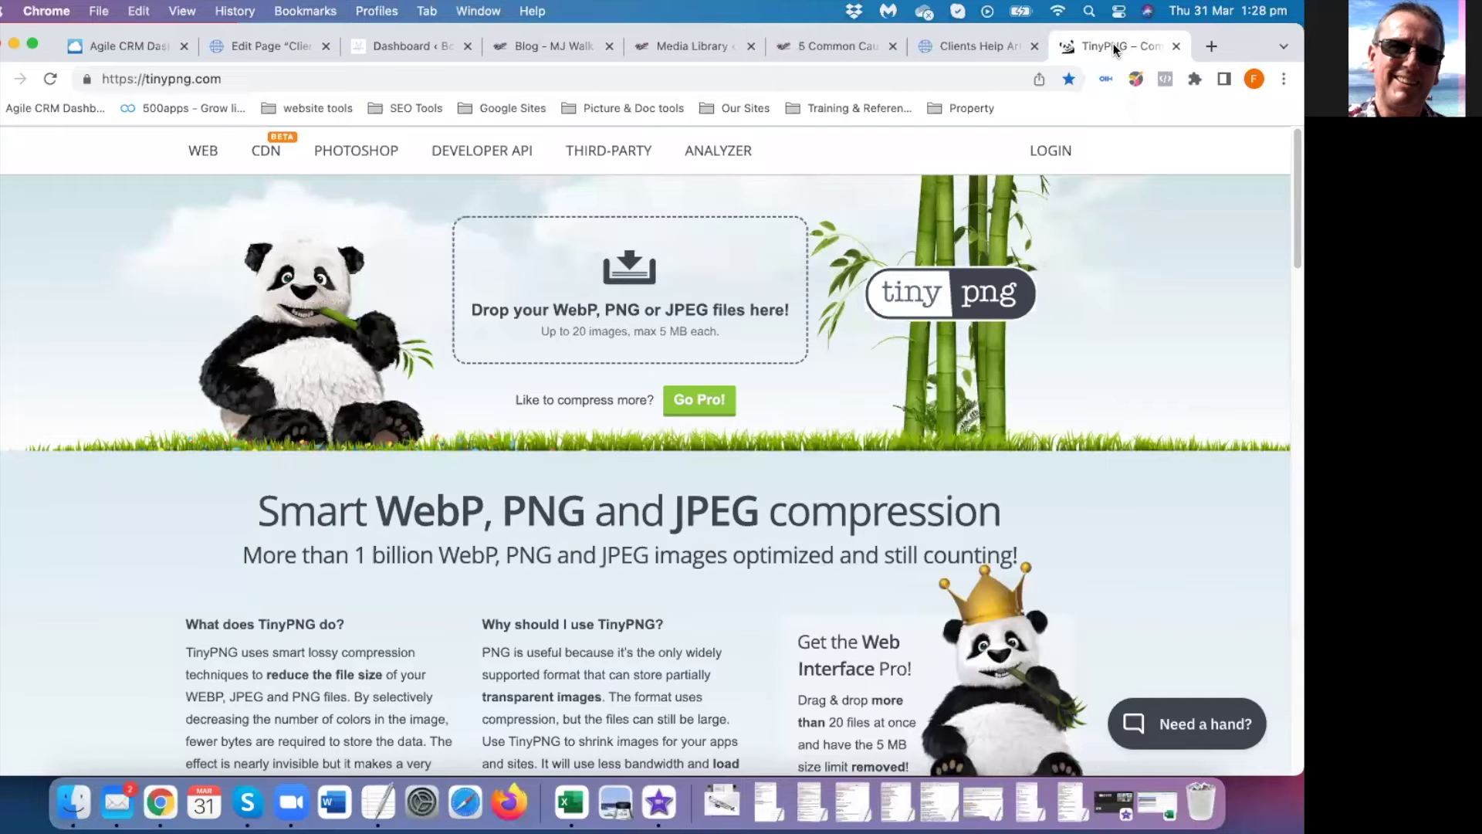
click(671, 48)
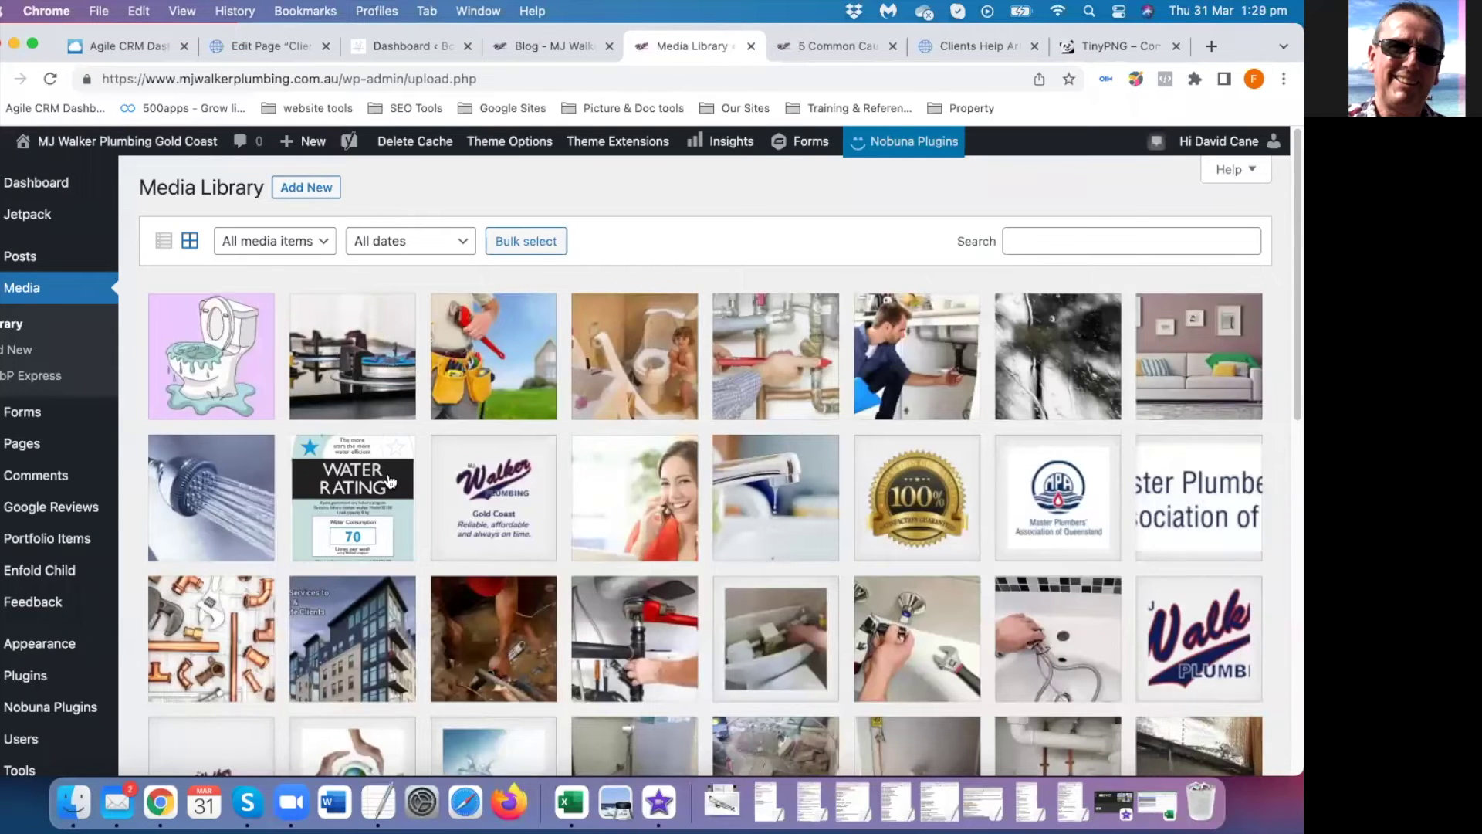
Examine the Forms management options available in the site's admin area, including New Form and Entries
scroll(390, 481, down, 3)
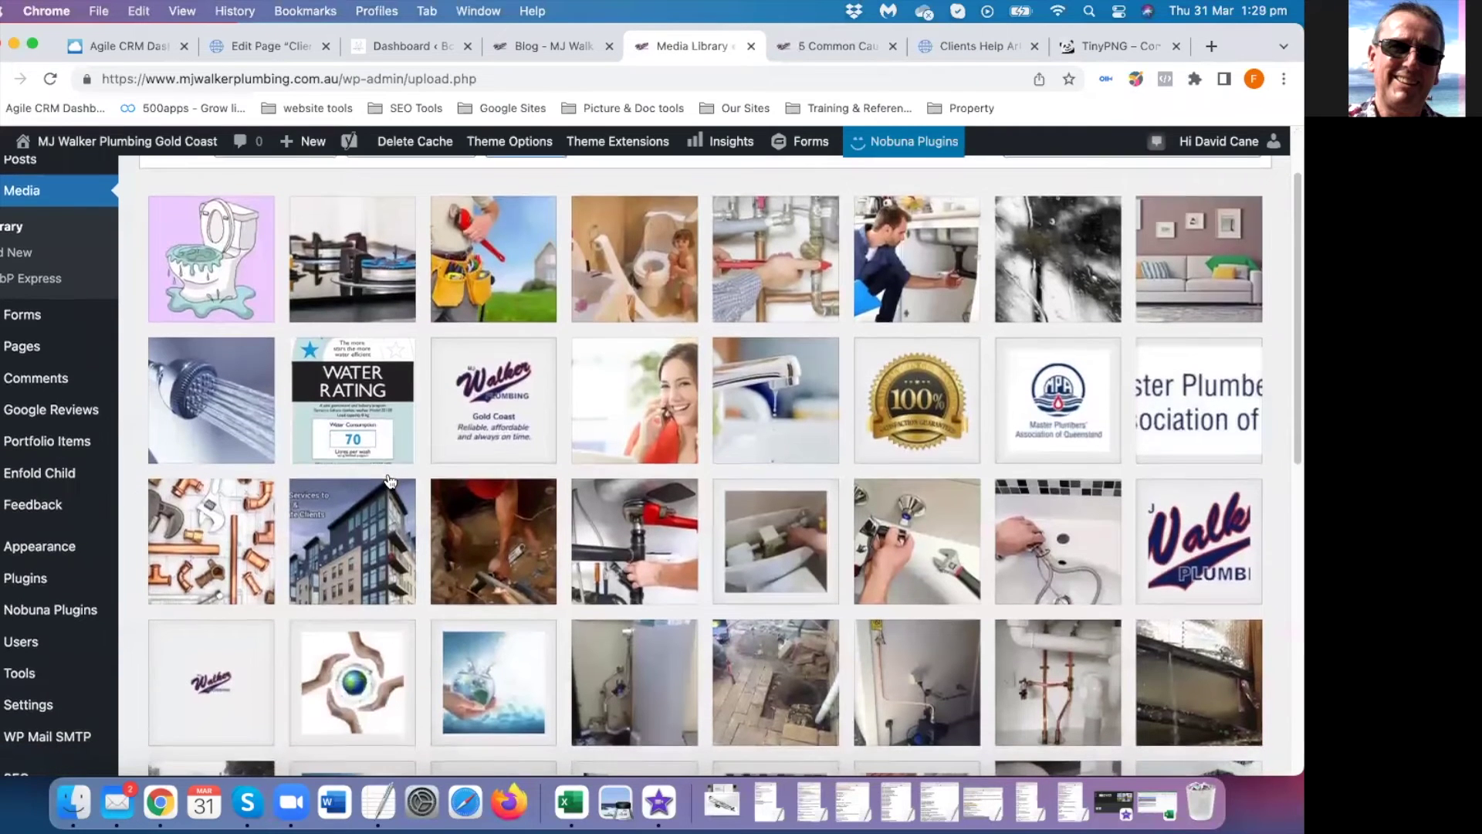
mouse_move(28, 321)
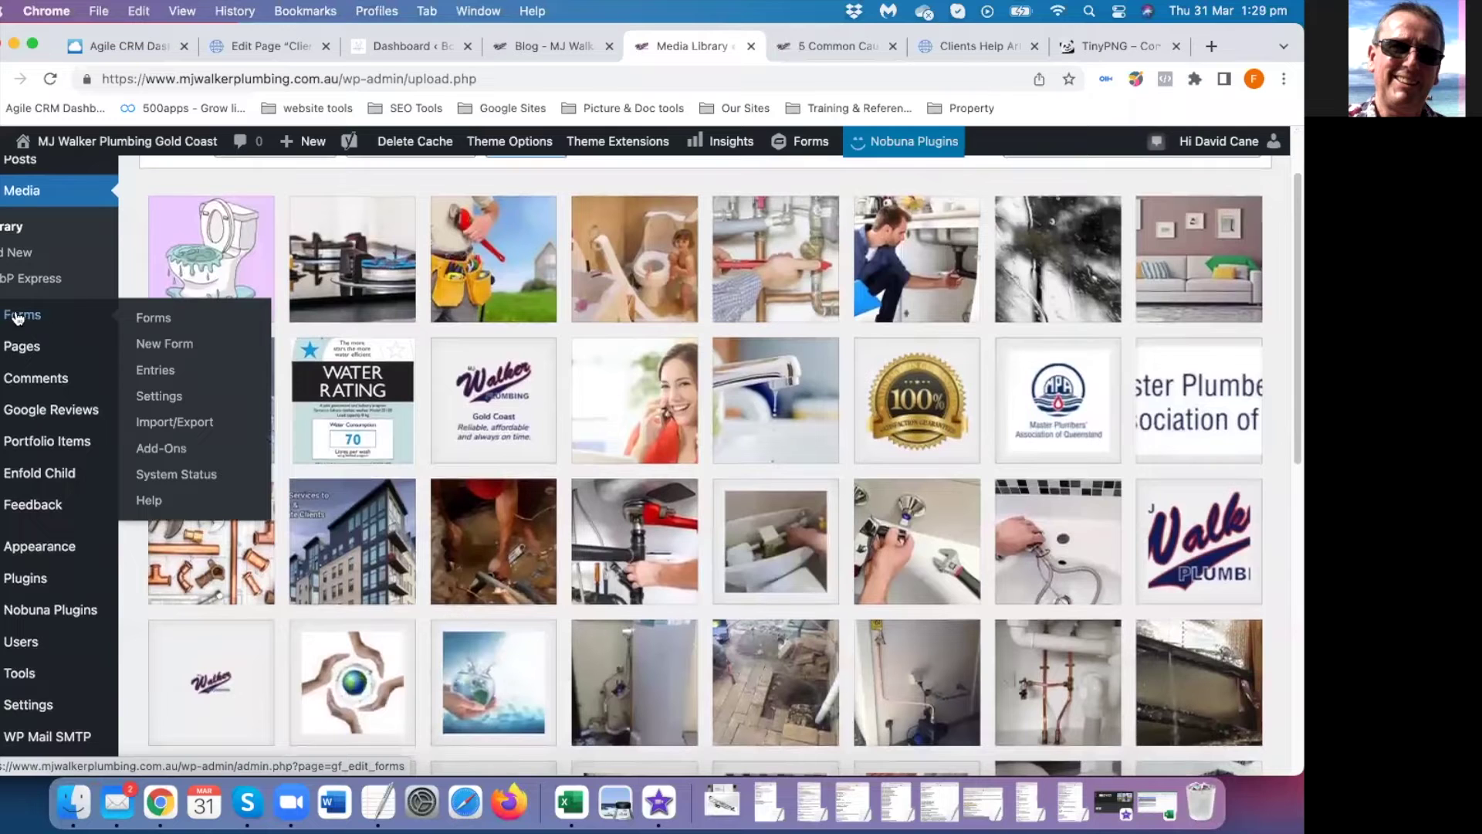
click(158, 344)
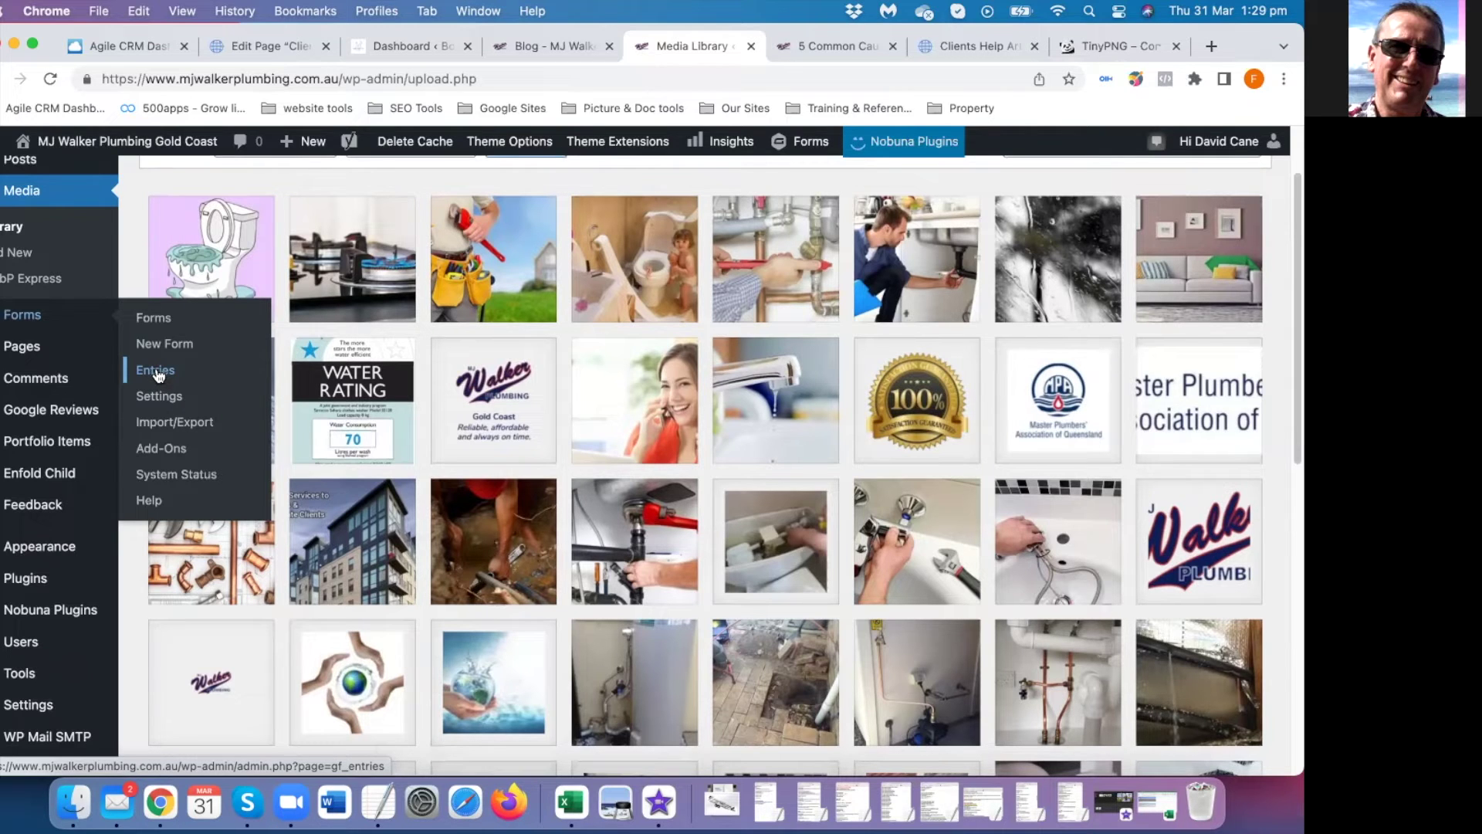
Open the site's Pages list, then view the live home page from its slider to the welcome section
click(24, 351)
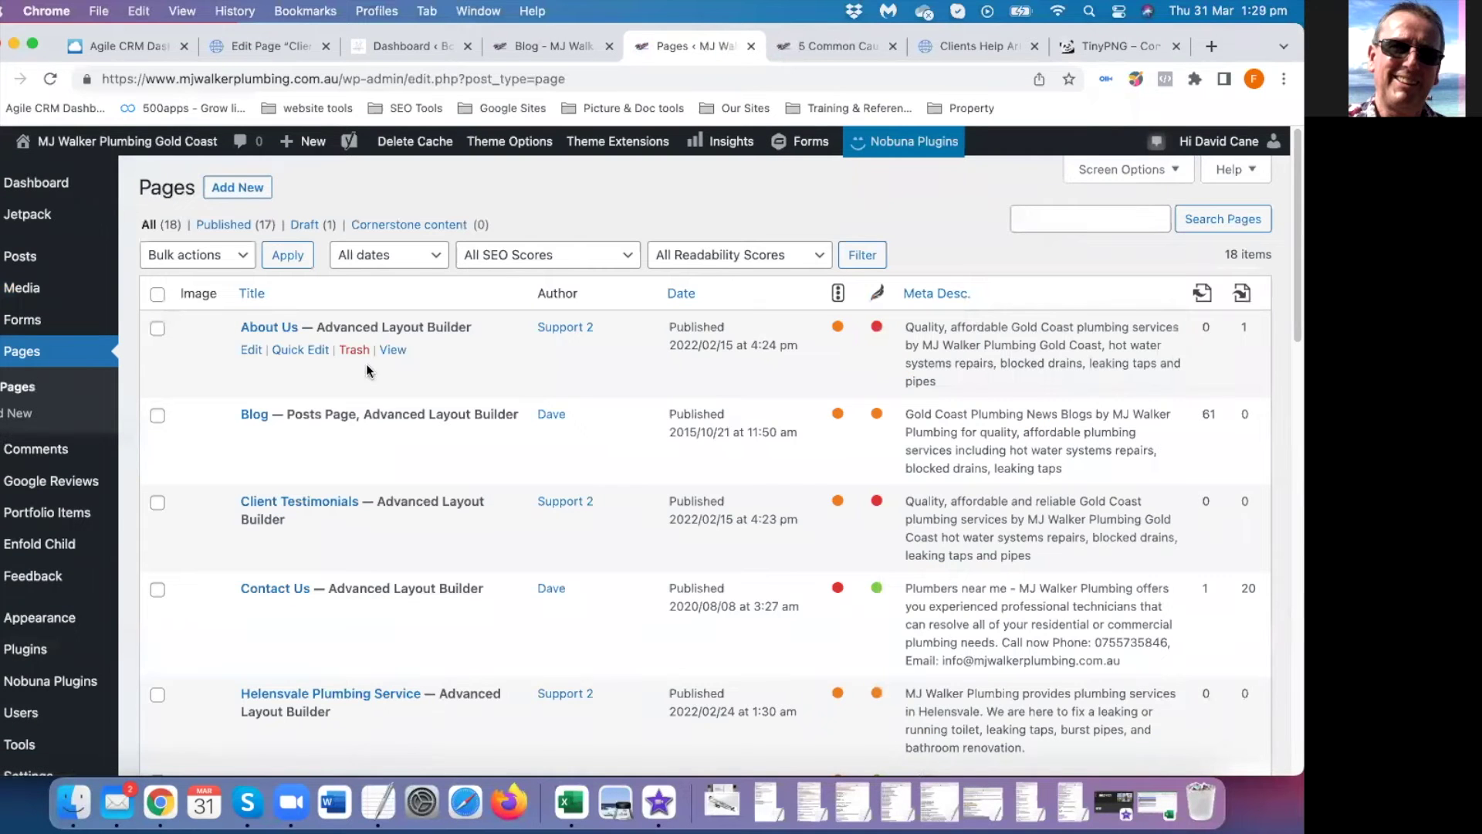
click(531, 40)
key(super+r)
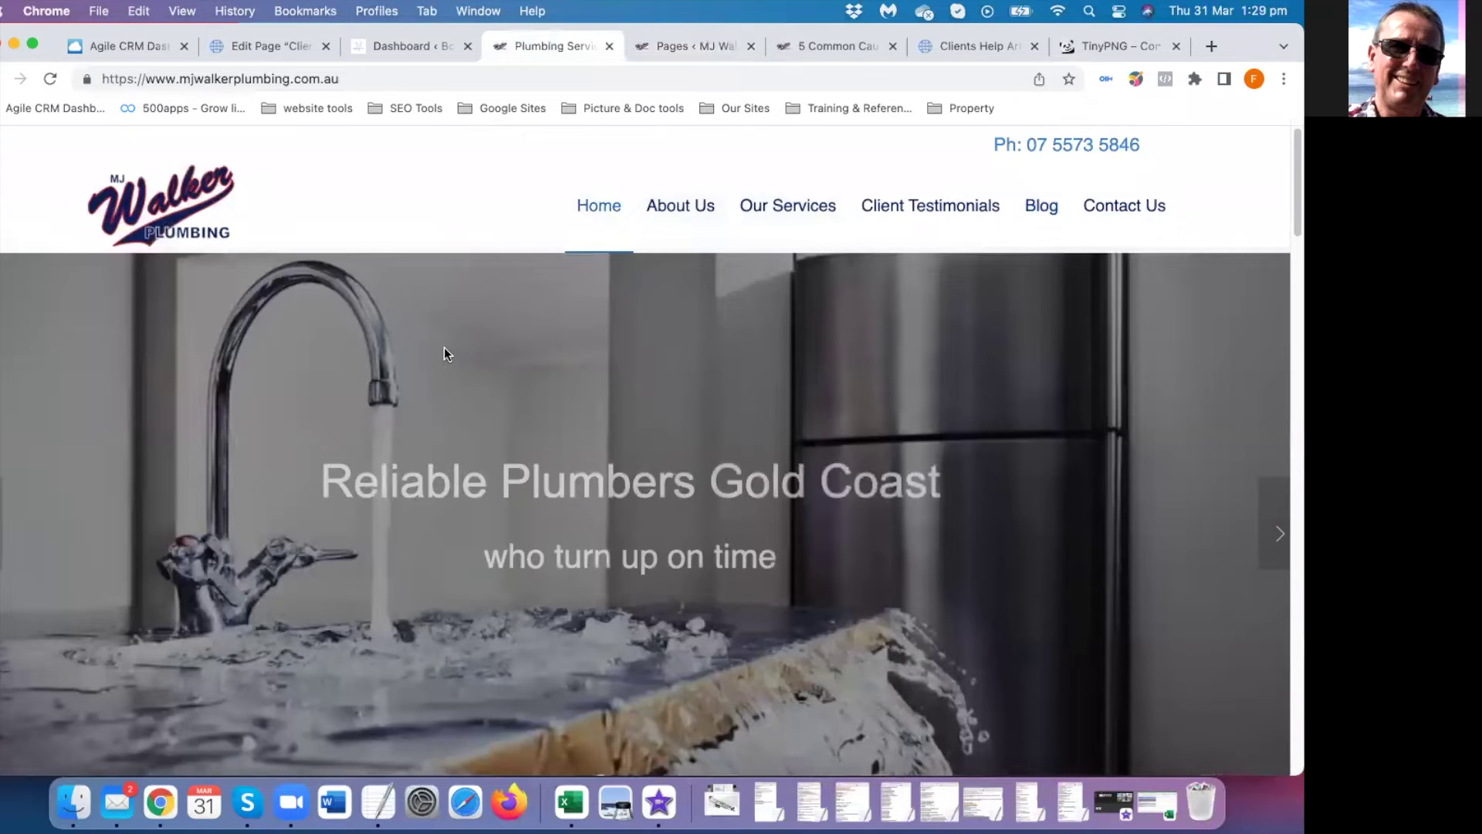
scroll(461, 345, down, 2)
scroll(461, 349, down, 10)
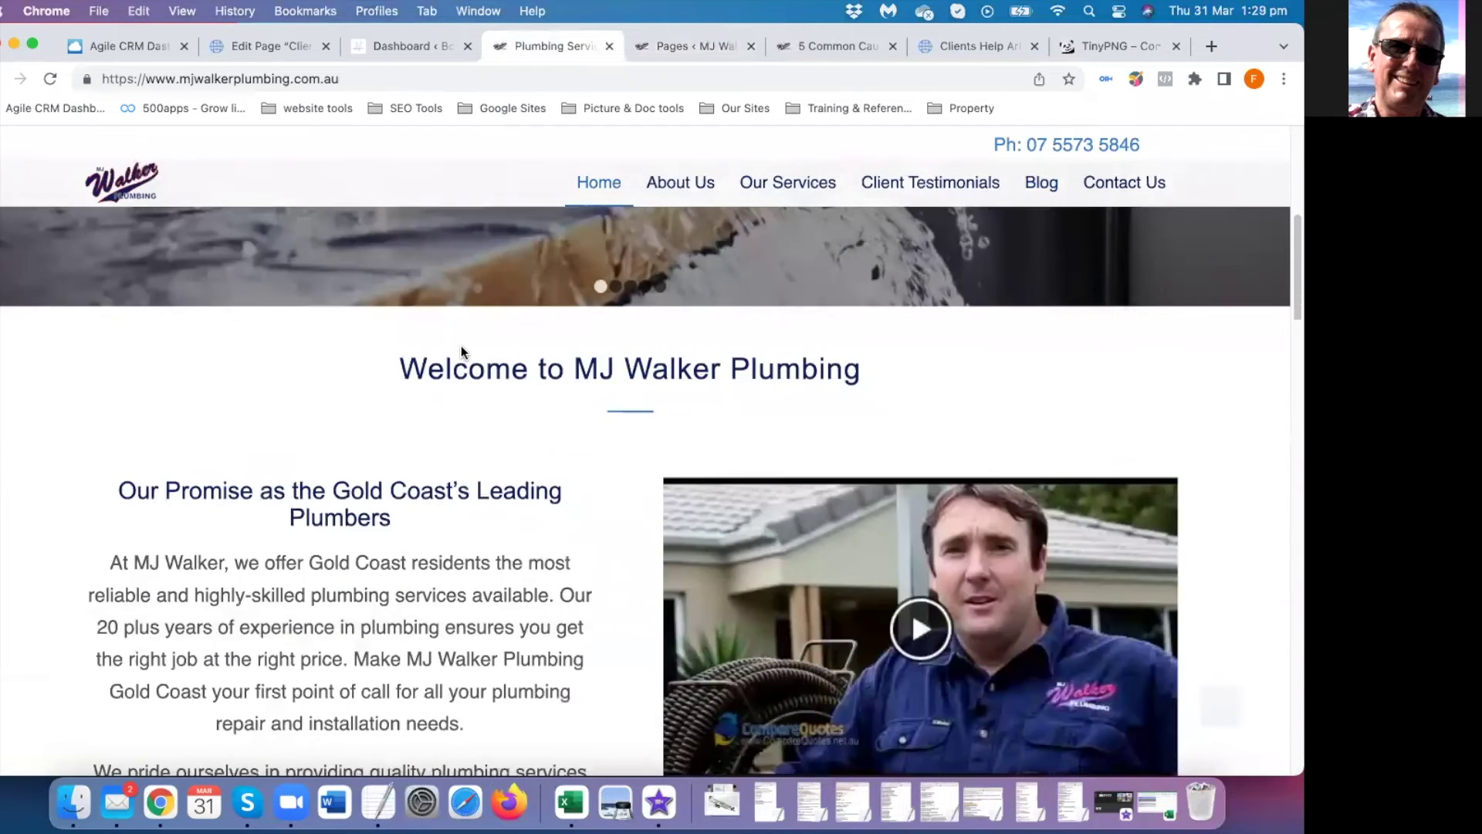
scroll(502, 324, down, 2)
scroll(531, 285, up, 15)
Open the Home page from the Pages list for editing and examine its slider and welcome section in the Avia Layout Builder
click(683, 48)
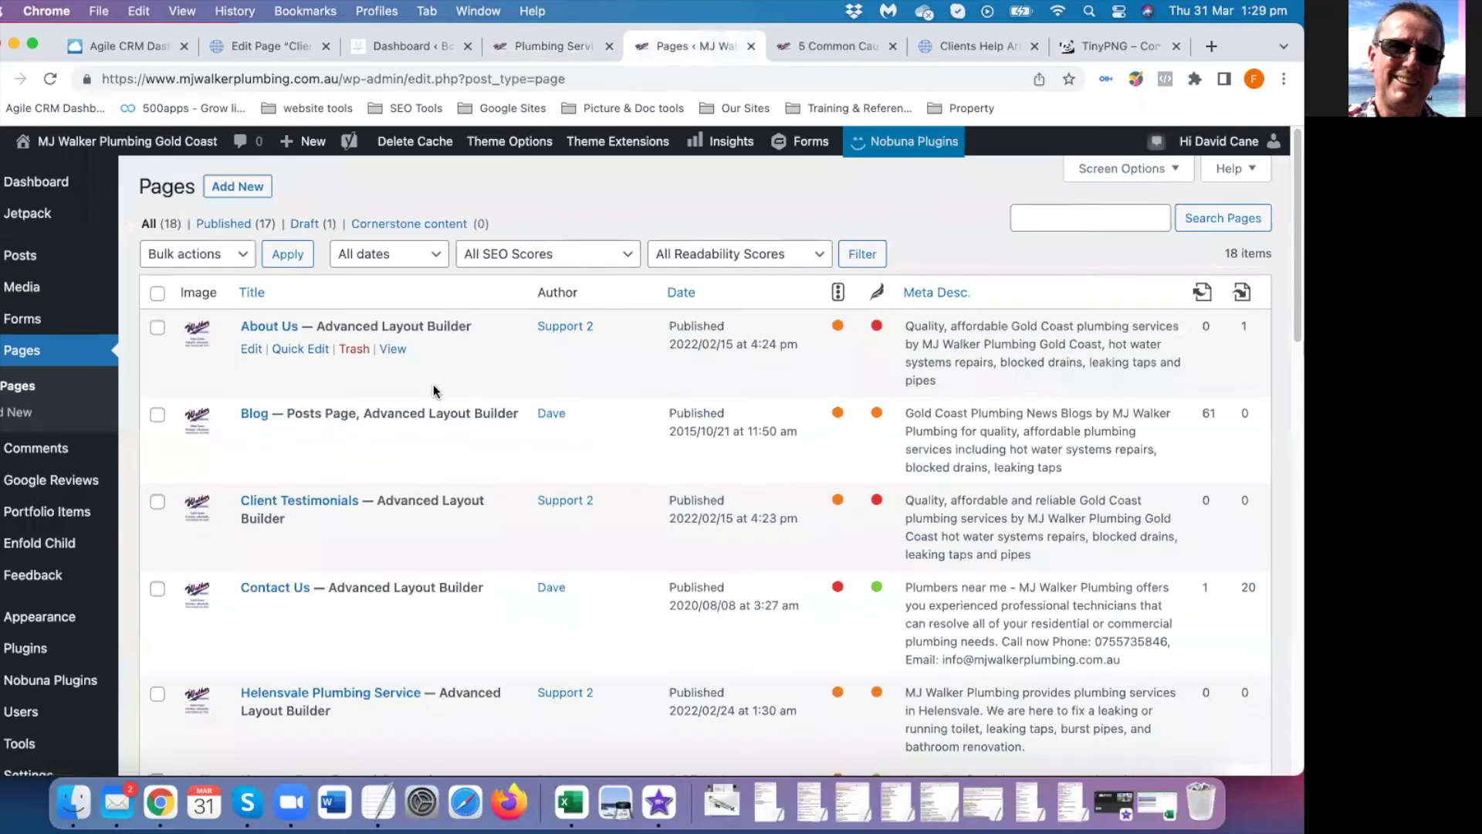
scroll(433, 385, down, 5)
scroll(424, 386, down, 4)
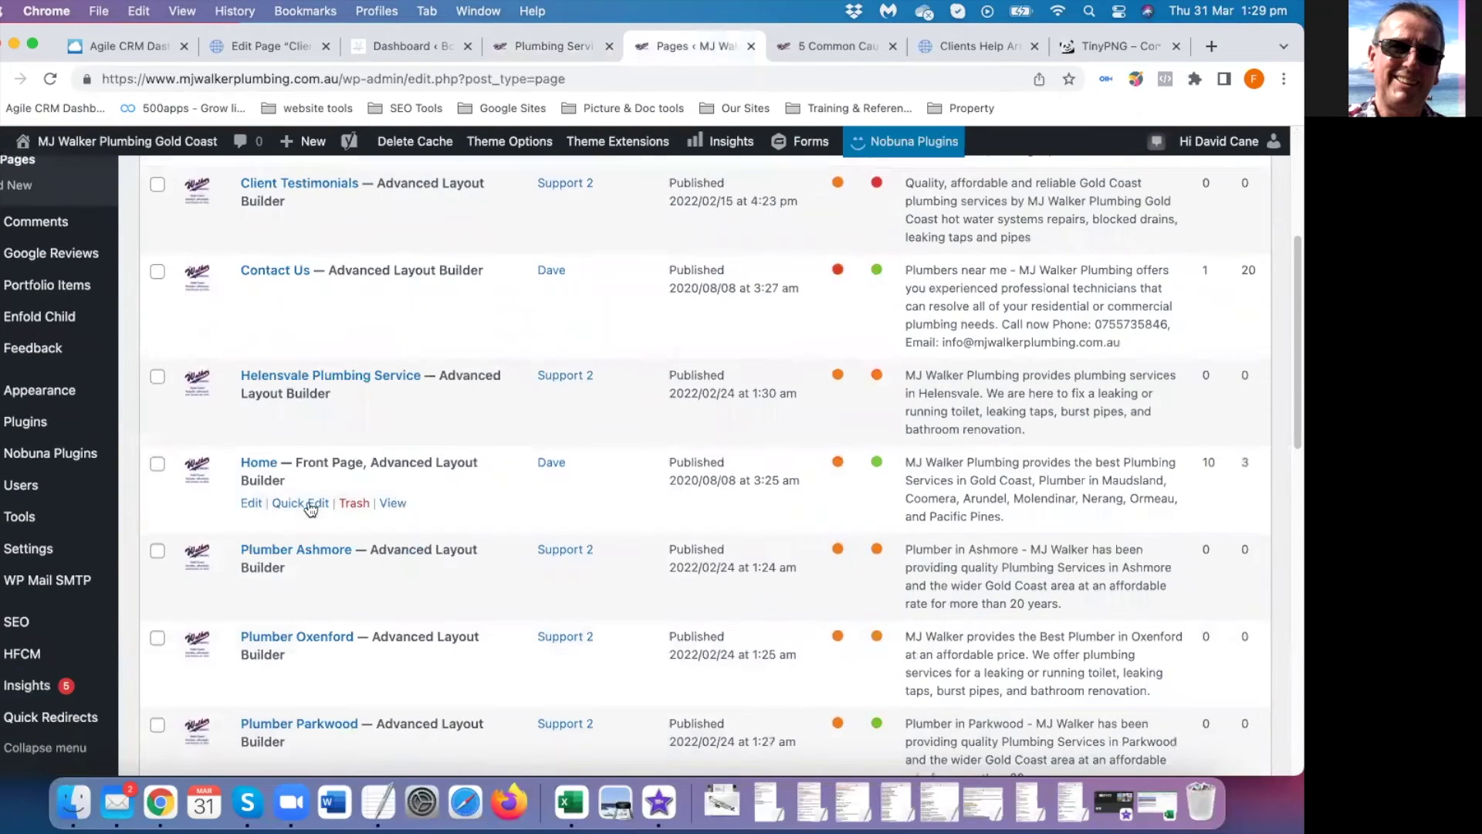
click(262, 465)
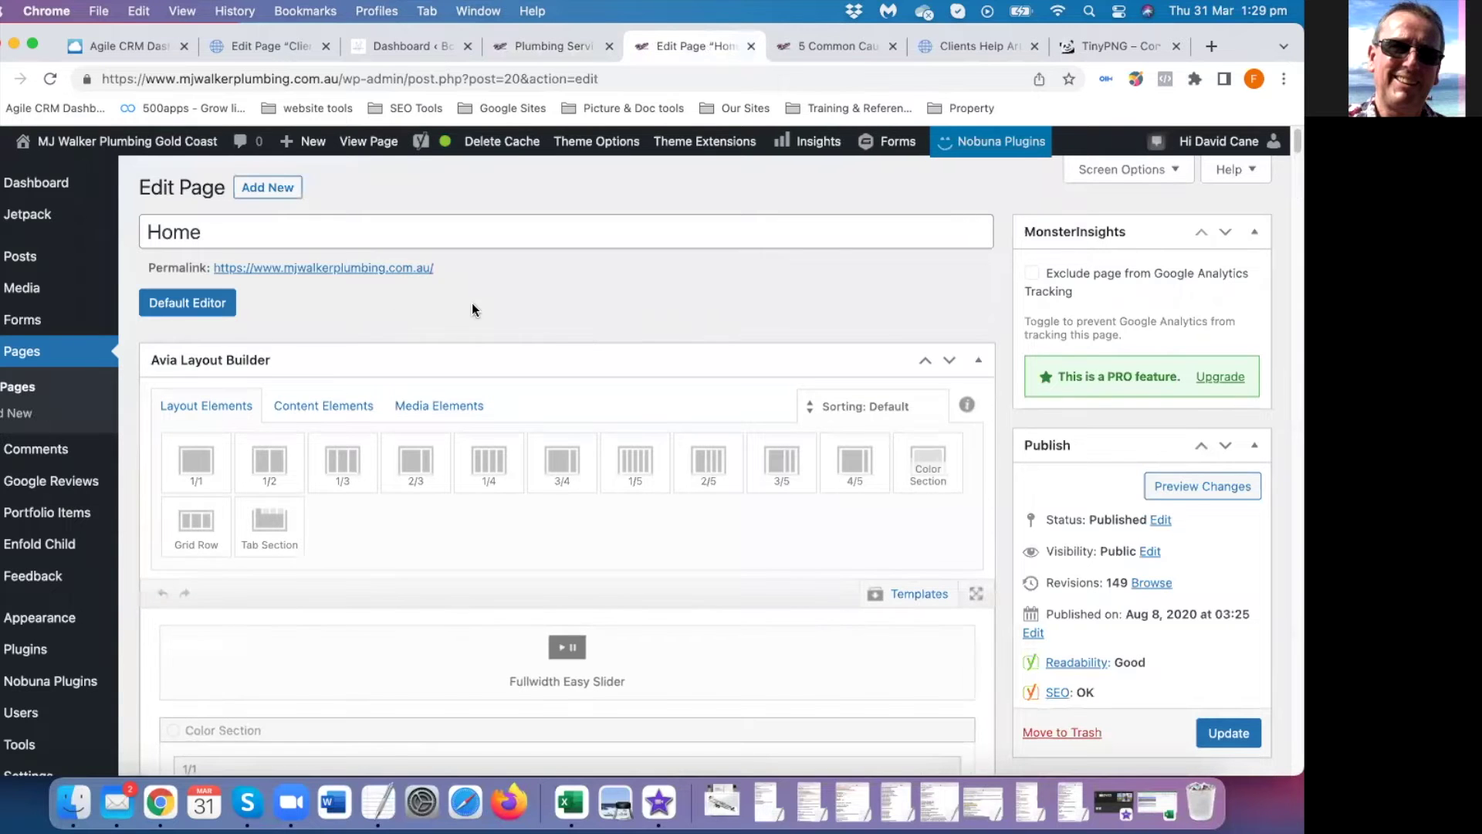
scroll(266, 261, down, 2)
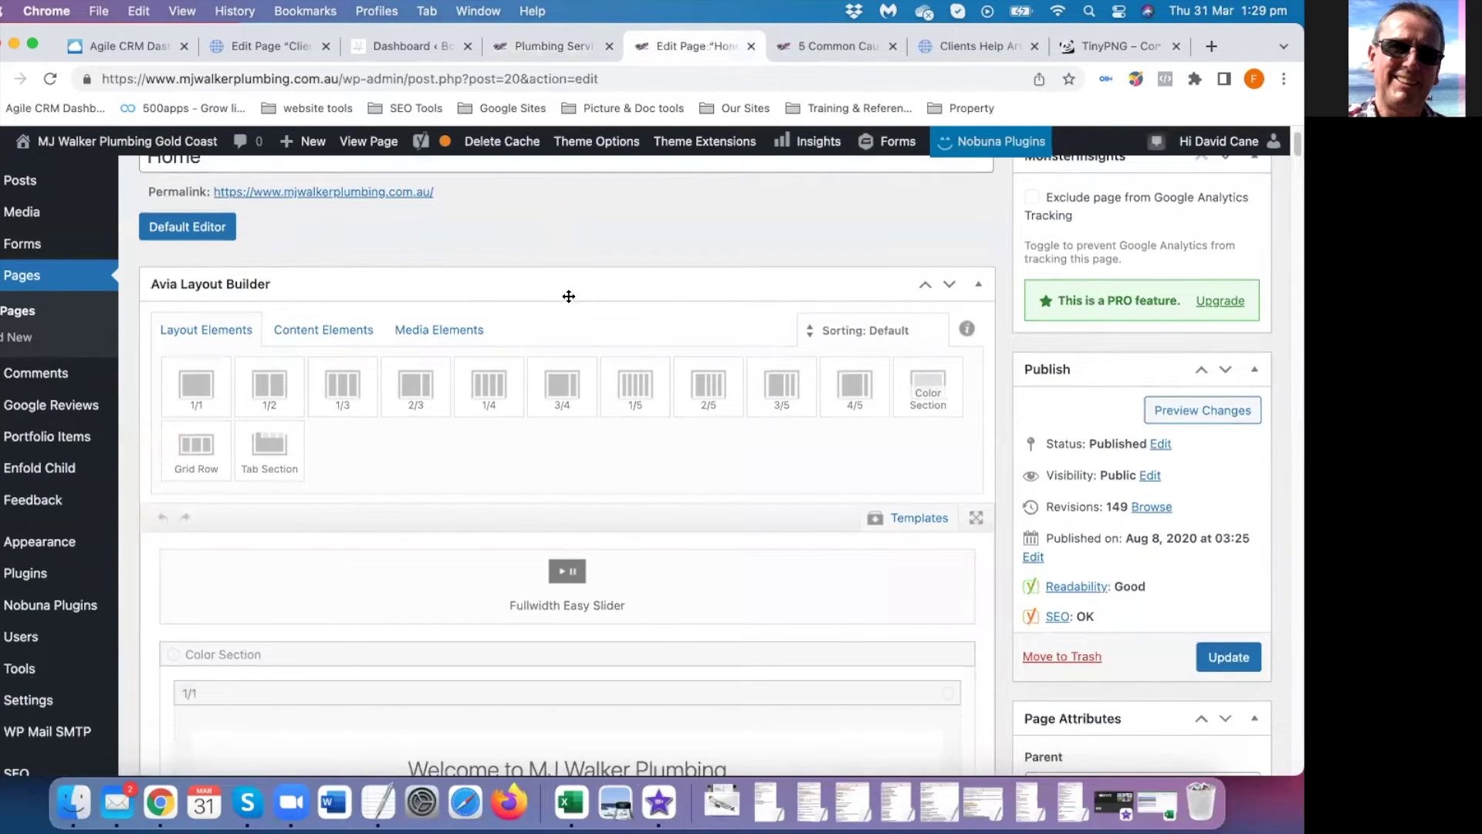
scroll(568, 308, down, 5)
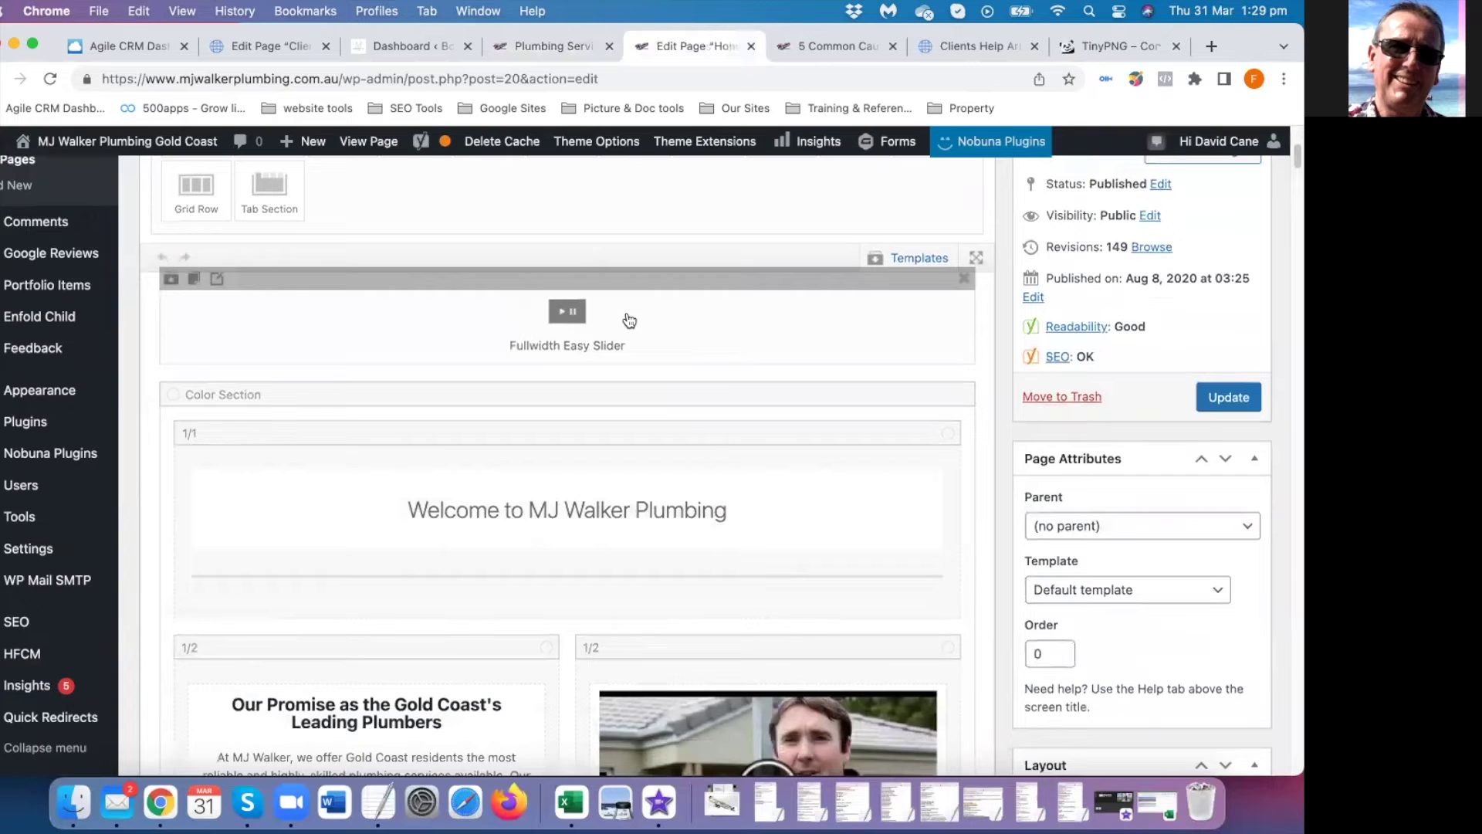
Look through the layout, content and media elements available in the Avia Layout Builder for the Home page
scroll(632, 347, up, 4)
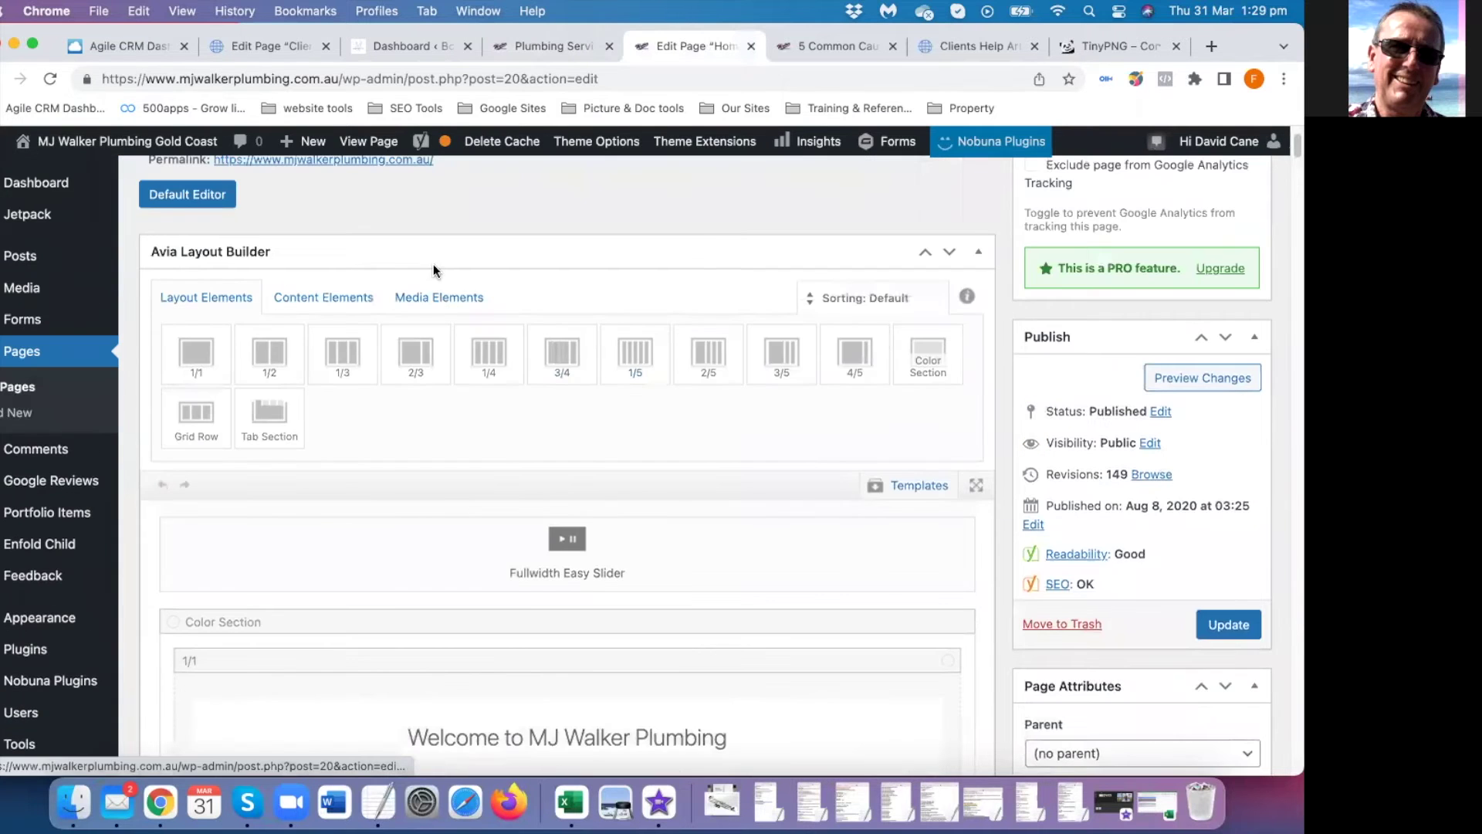
click(431, 301)
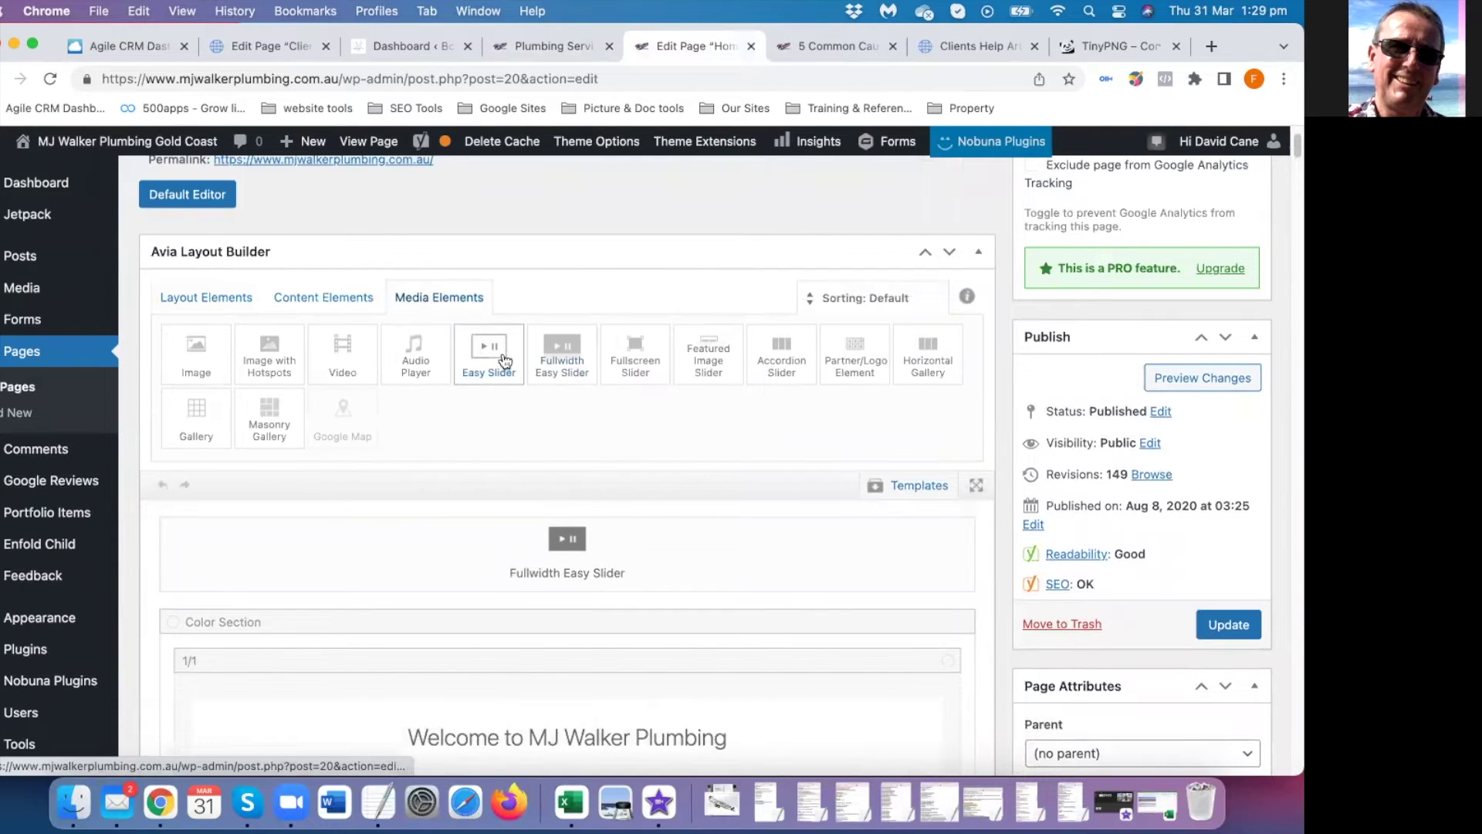
click(305, 301)
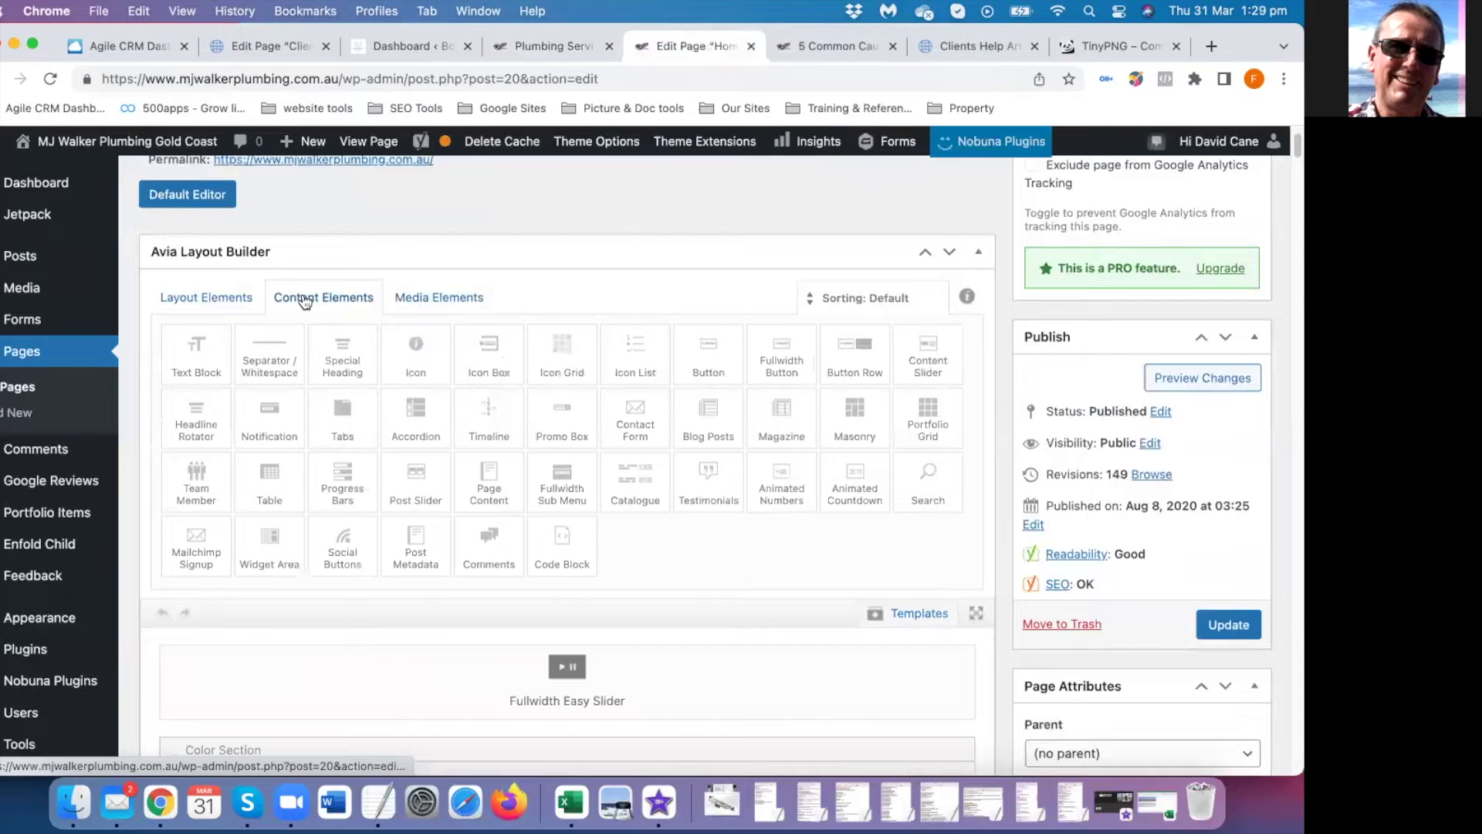
click(418, 301)
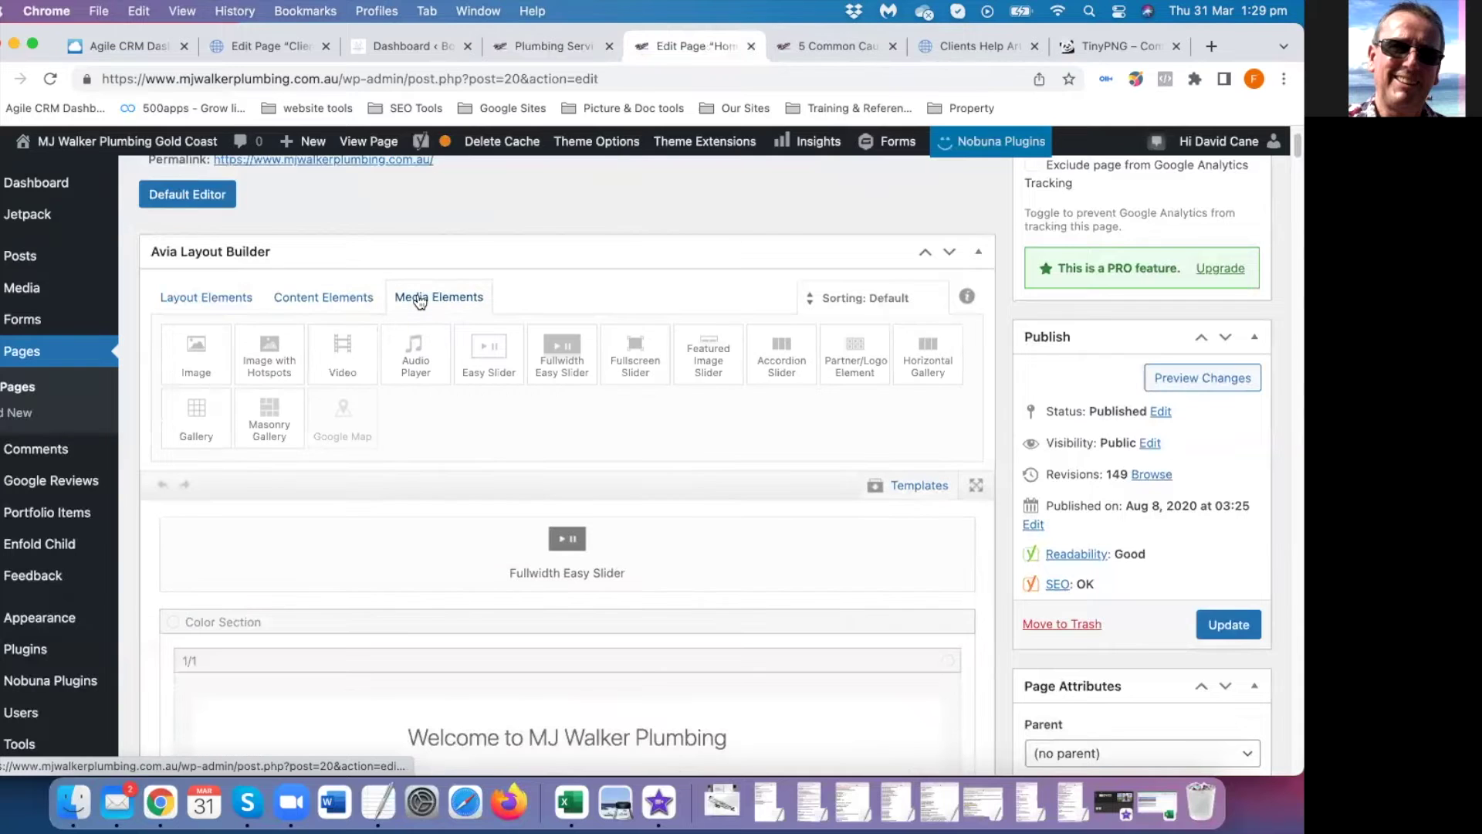
click(212, 297)
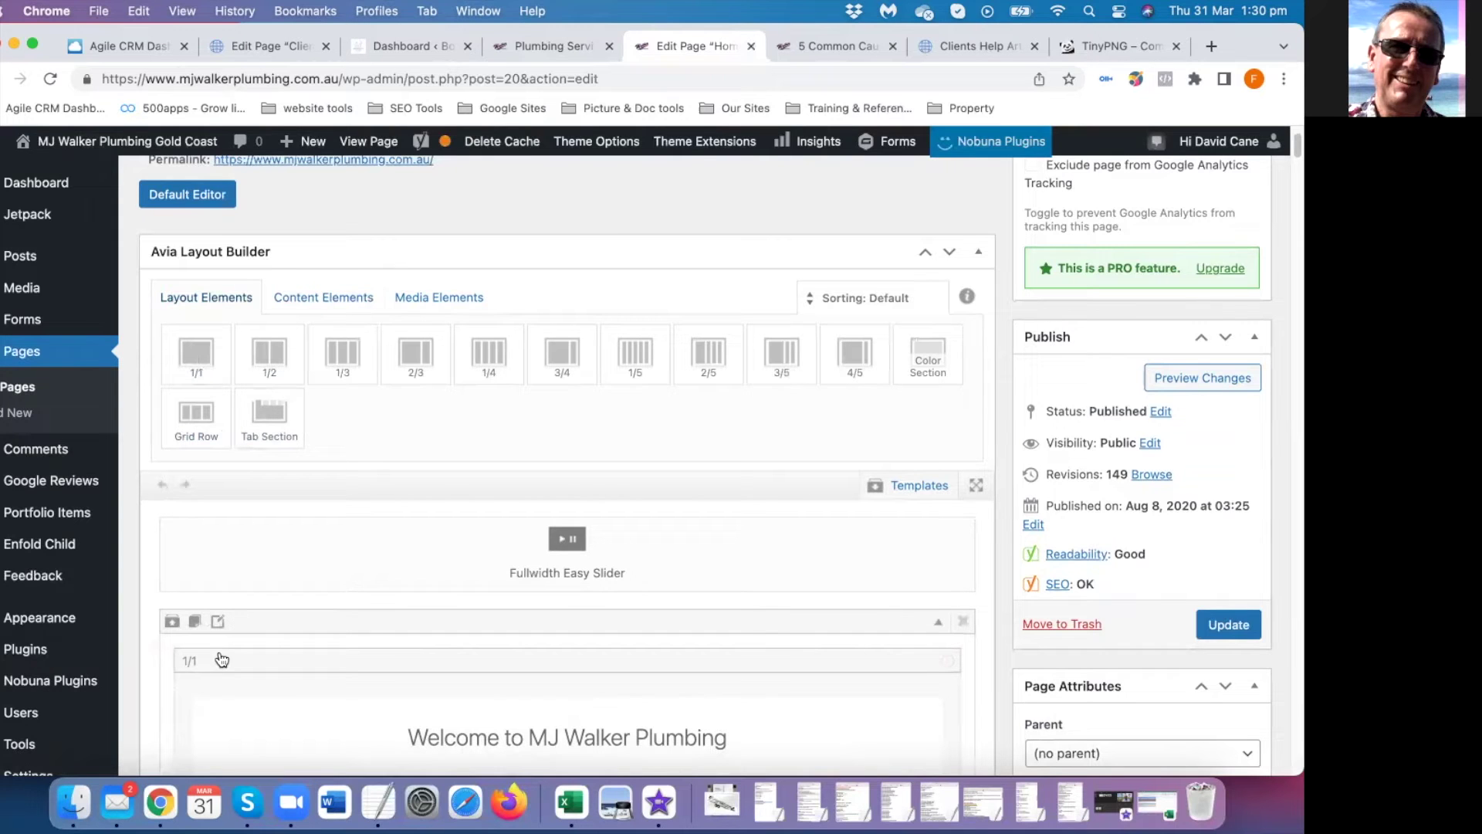
click(323, 299)
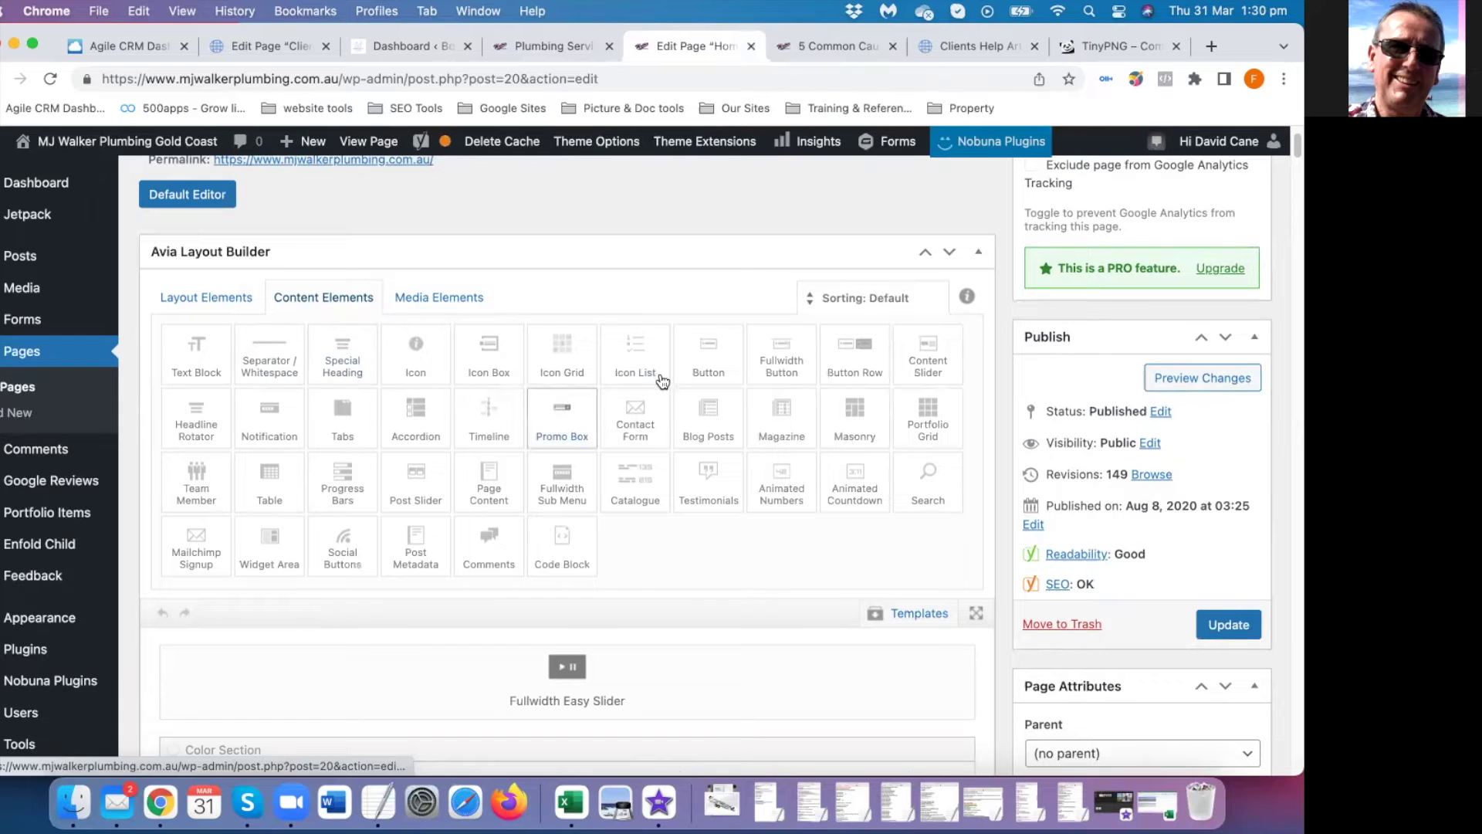
click(433, 301)
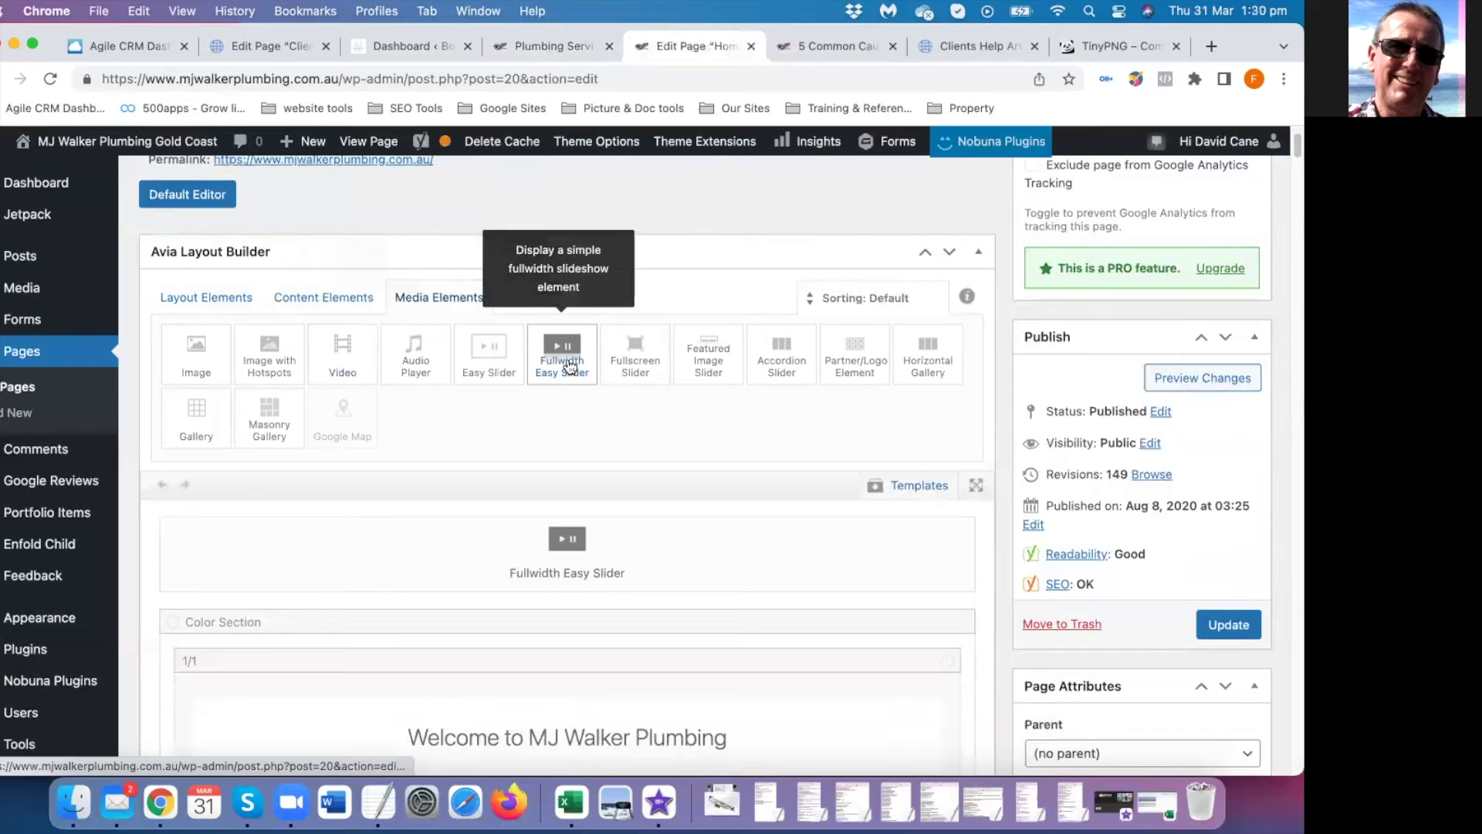
Duplicate the Fullwidth Easy Slider element on the Home page, then delete the copy
scroll(628, 489, down, 3)
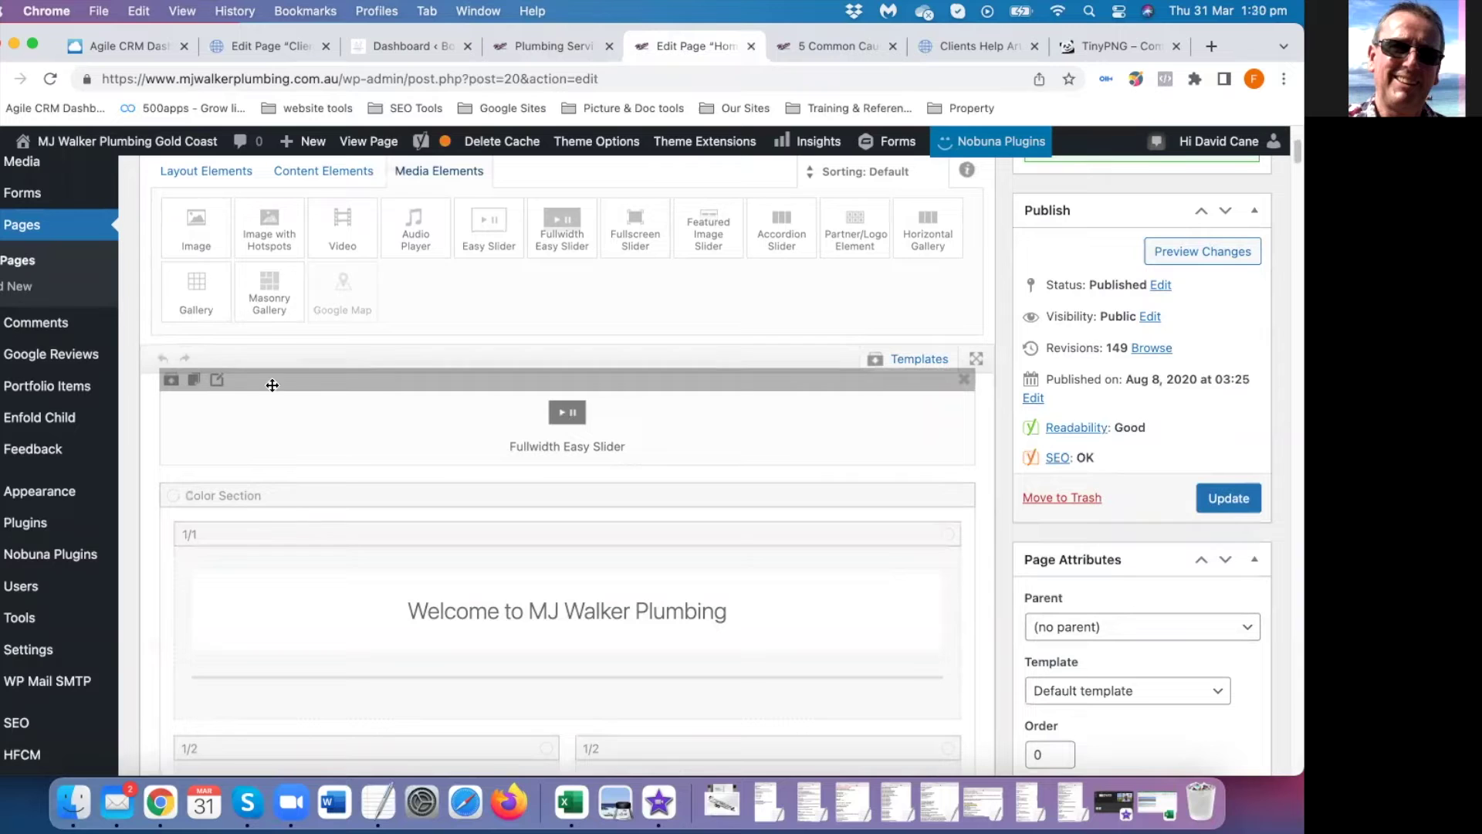
click(194, 380)
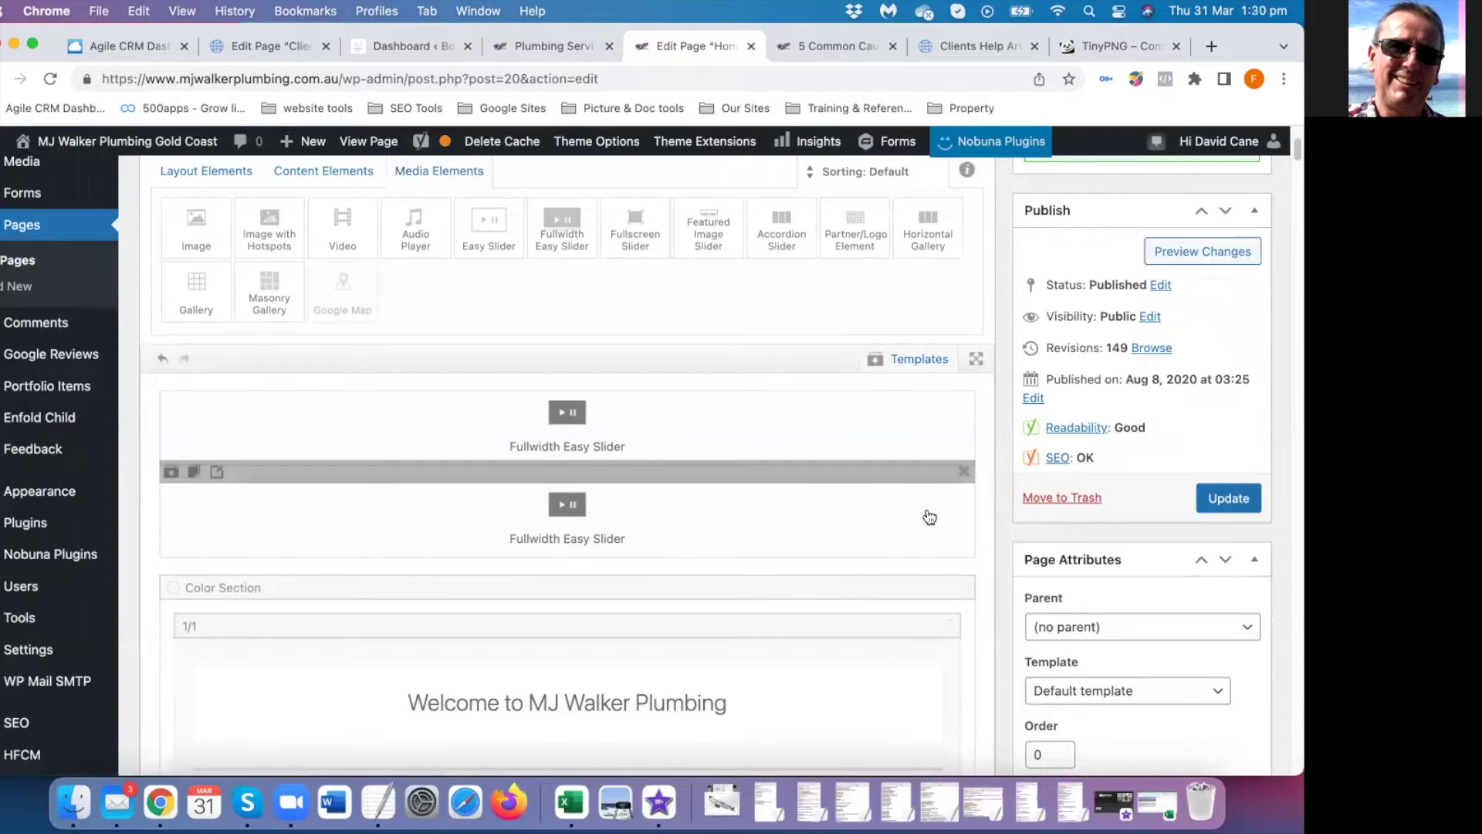
click(964, 470)
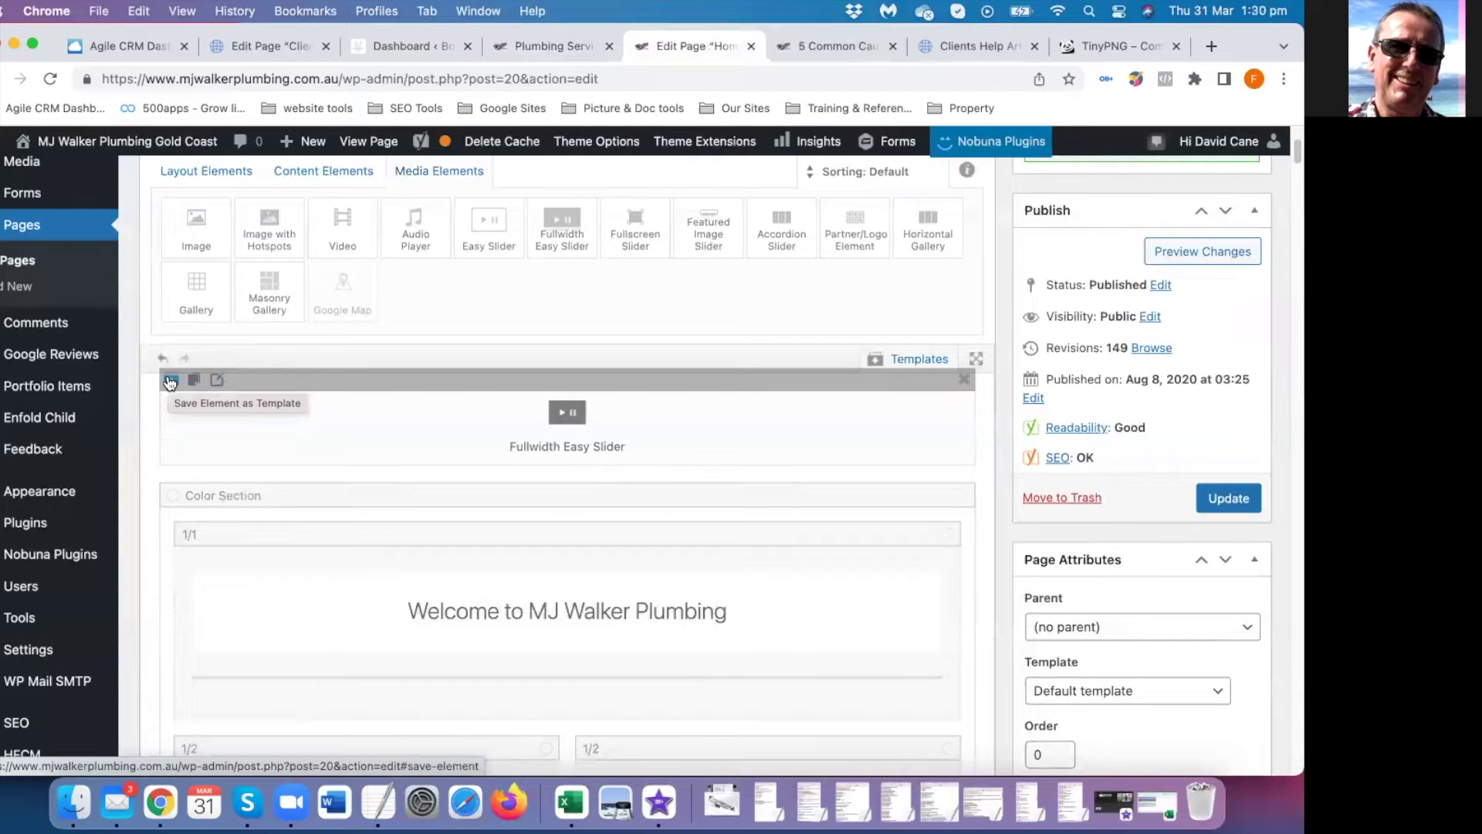
Check the slider's Save Element as Template option and the list of loadable templates without saving or loading anything
click(170, 381)
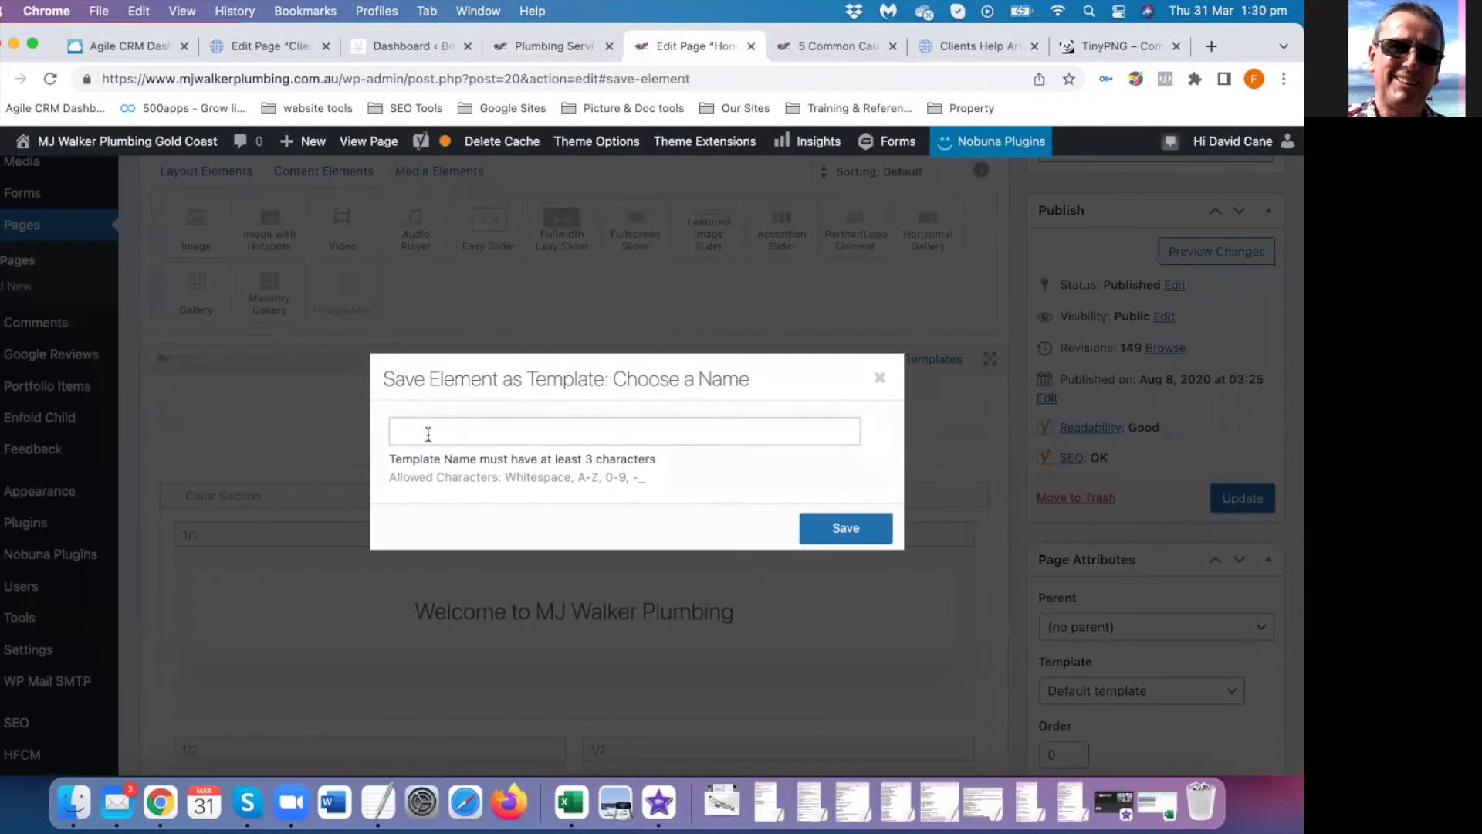
click(880, 380)
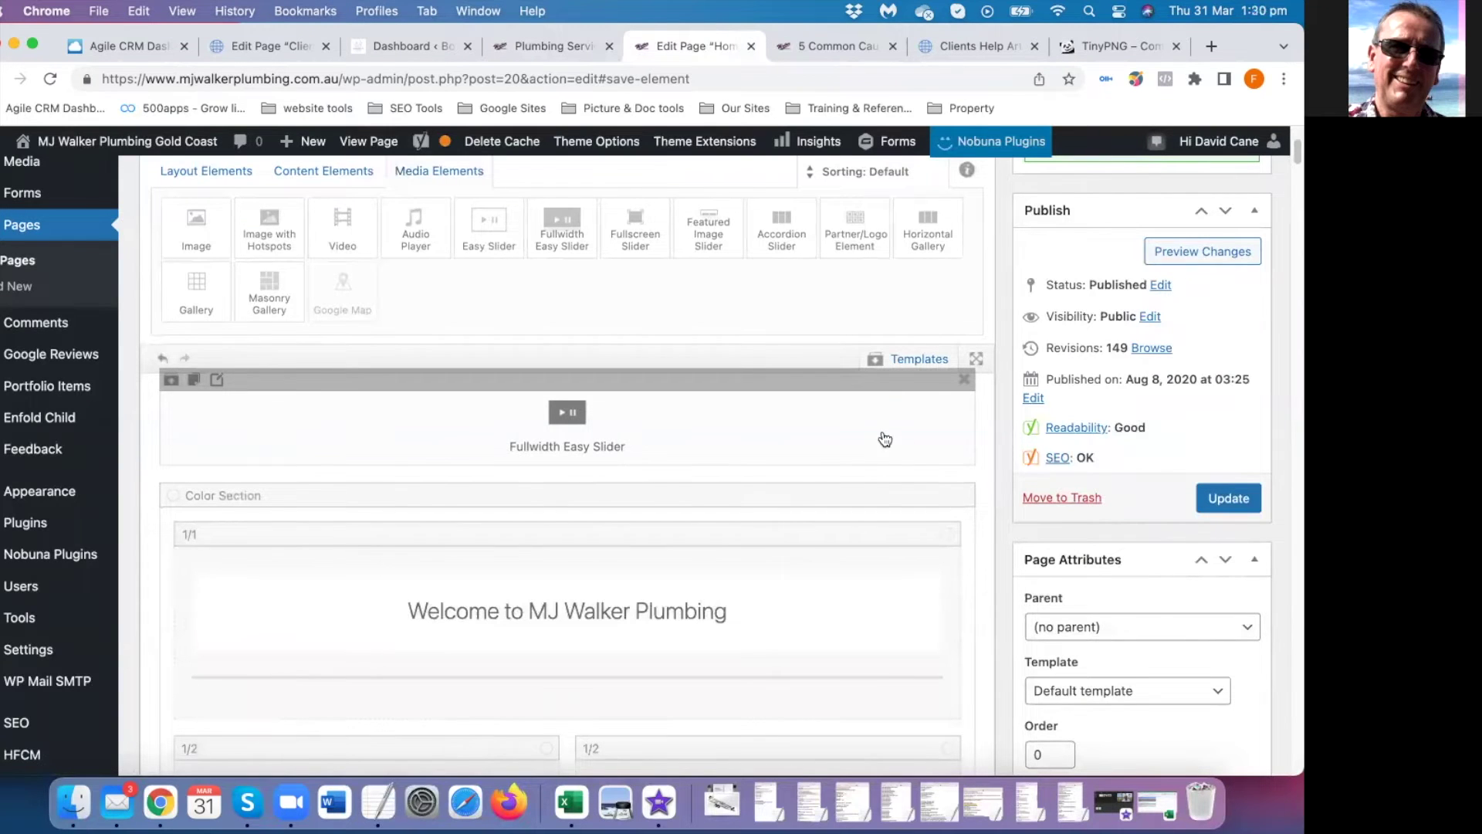
click(915, 360)
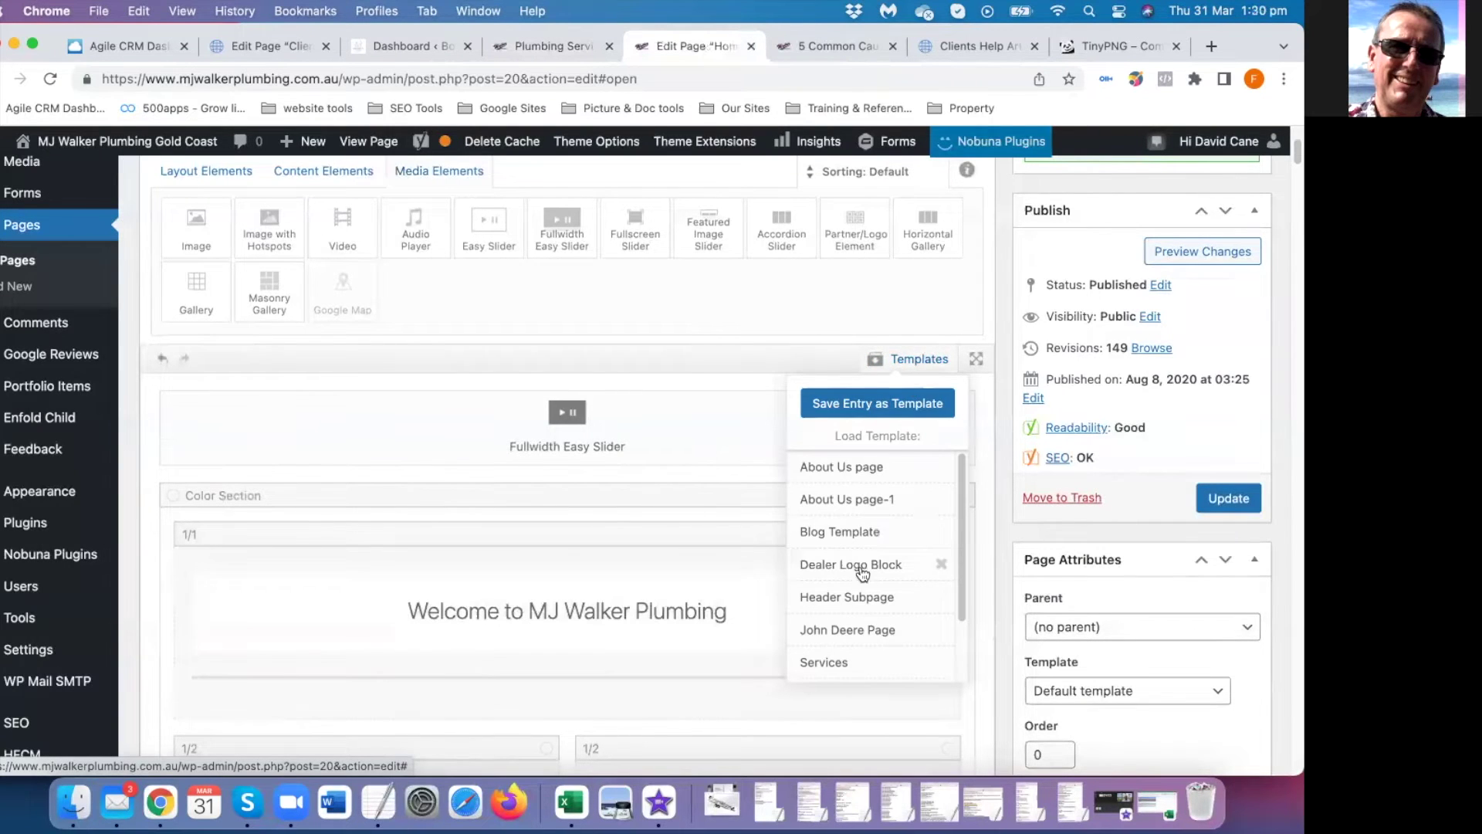
click(757, 359)
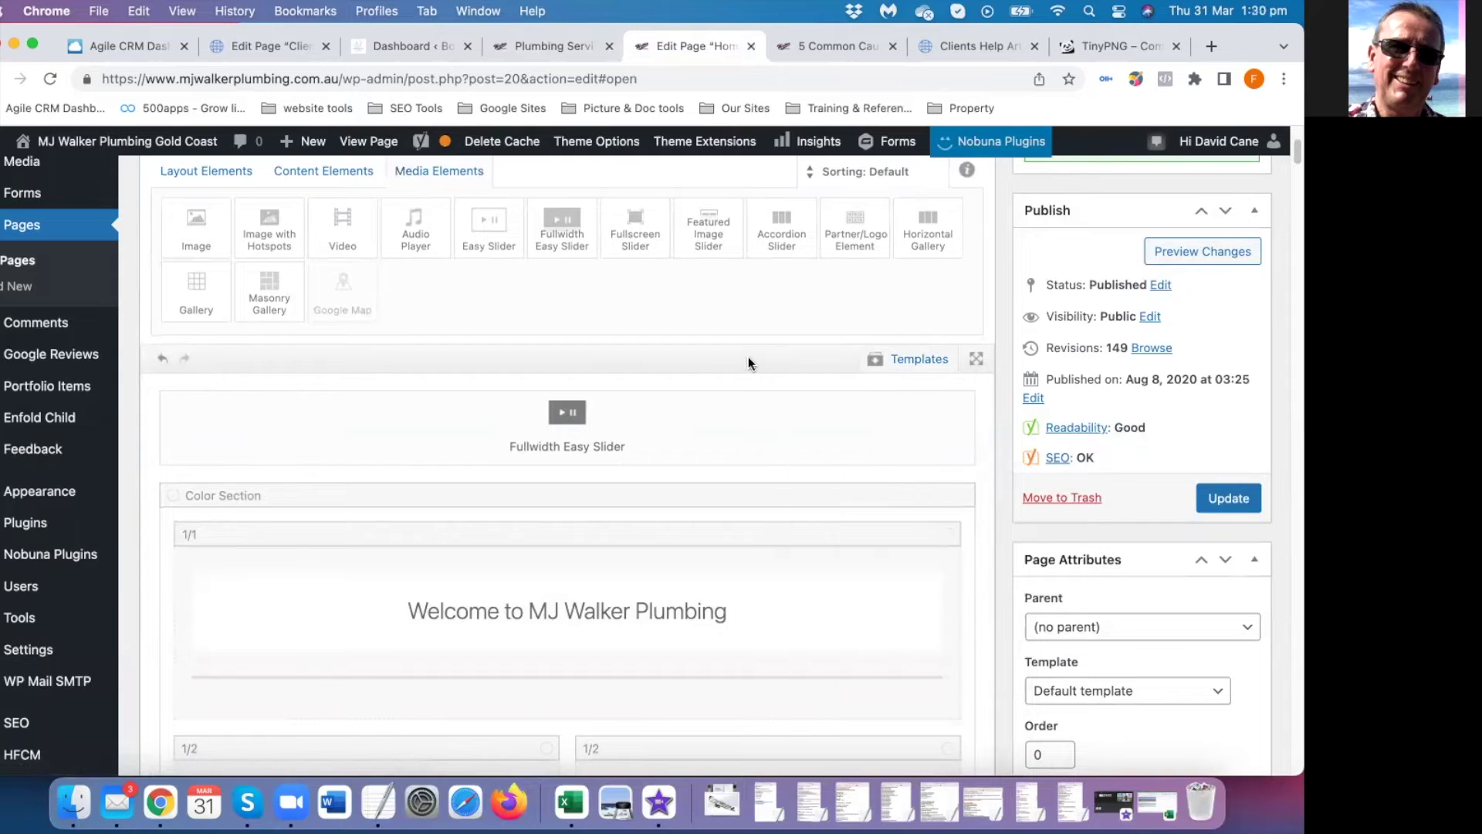
Open the Fullwidth Easy Slider's settings and review its slides and the slideshow styling options
click(563, 420)
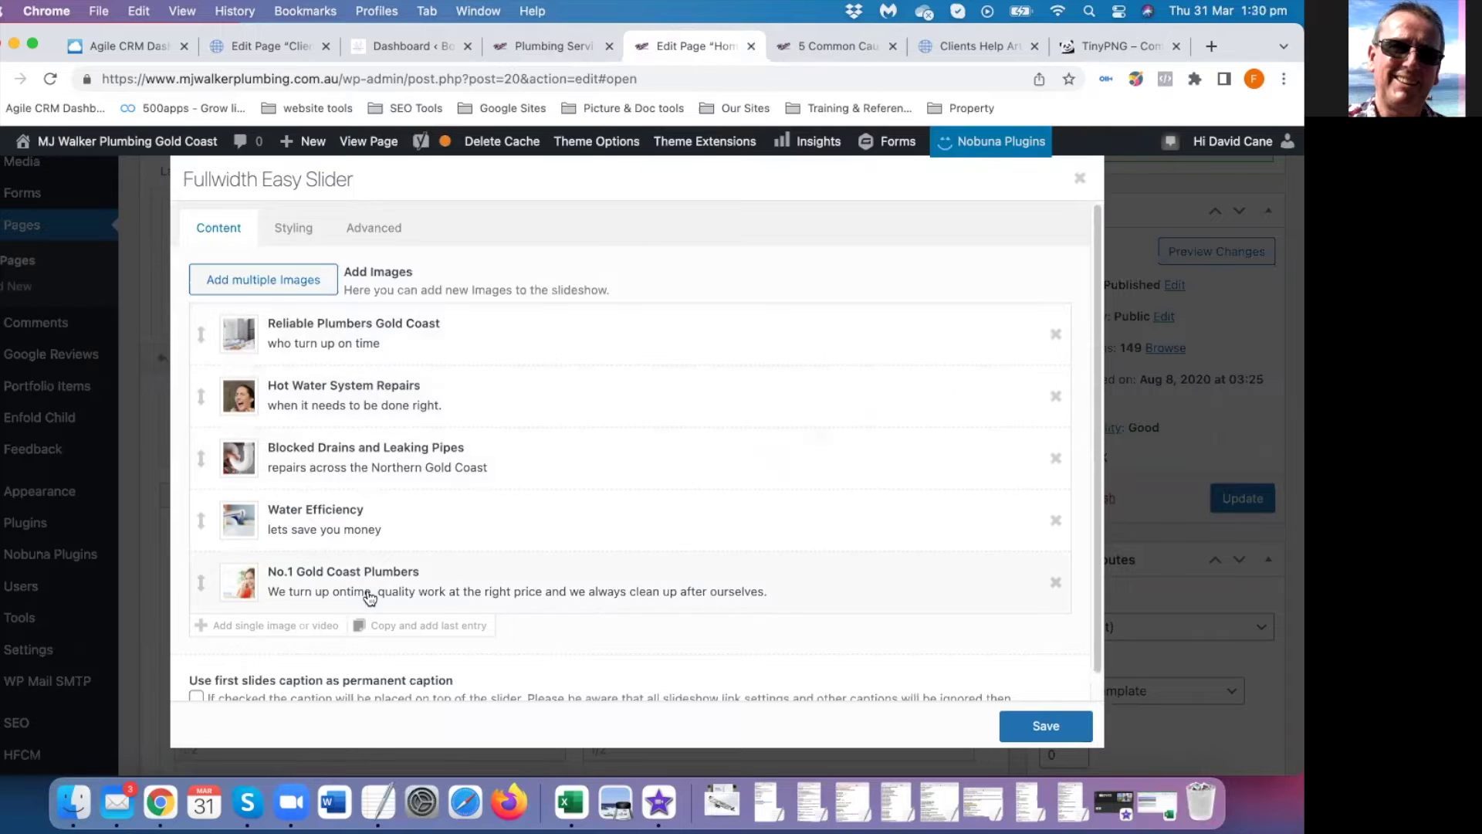
scroll(378, 599, down, 1)
scroll(396, 571, up, 1)
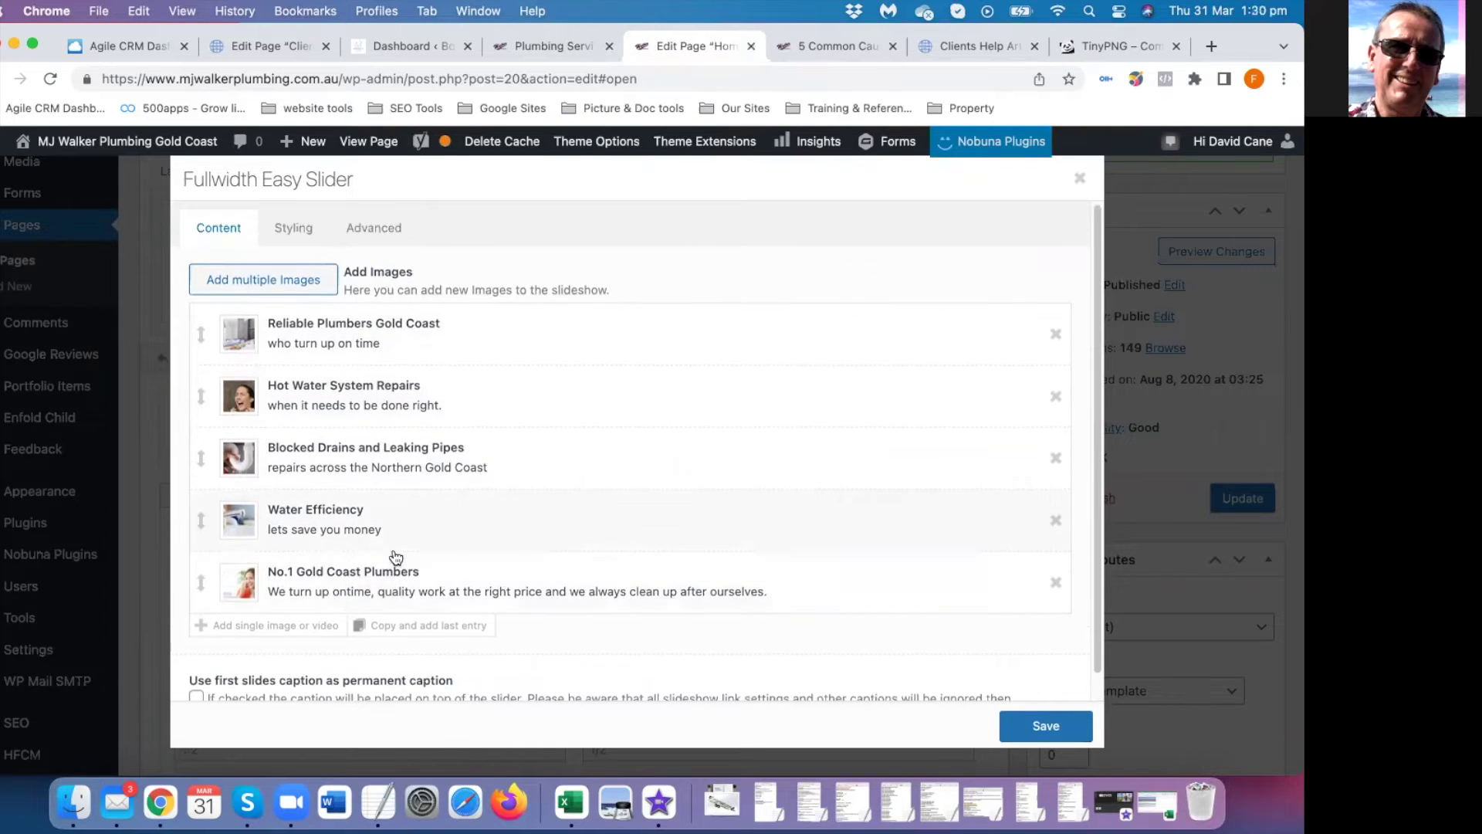
click(299, 232)
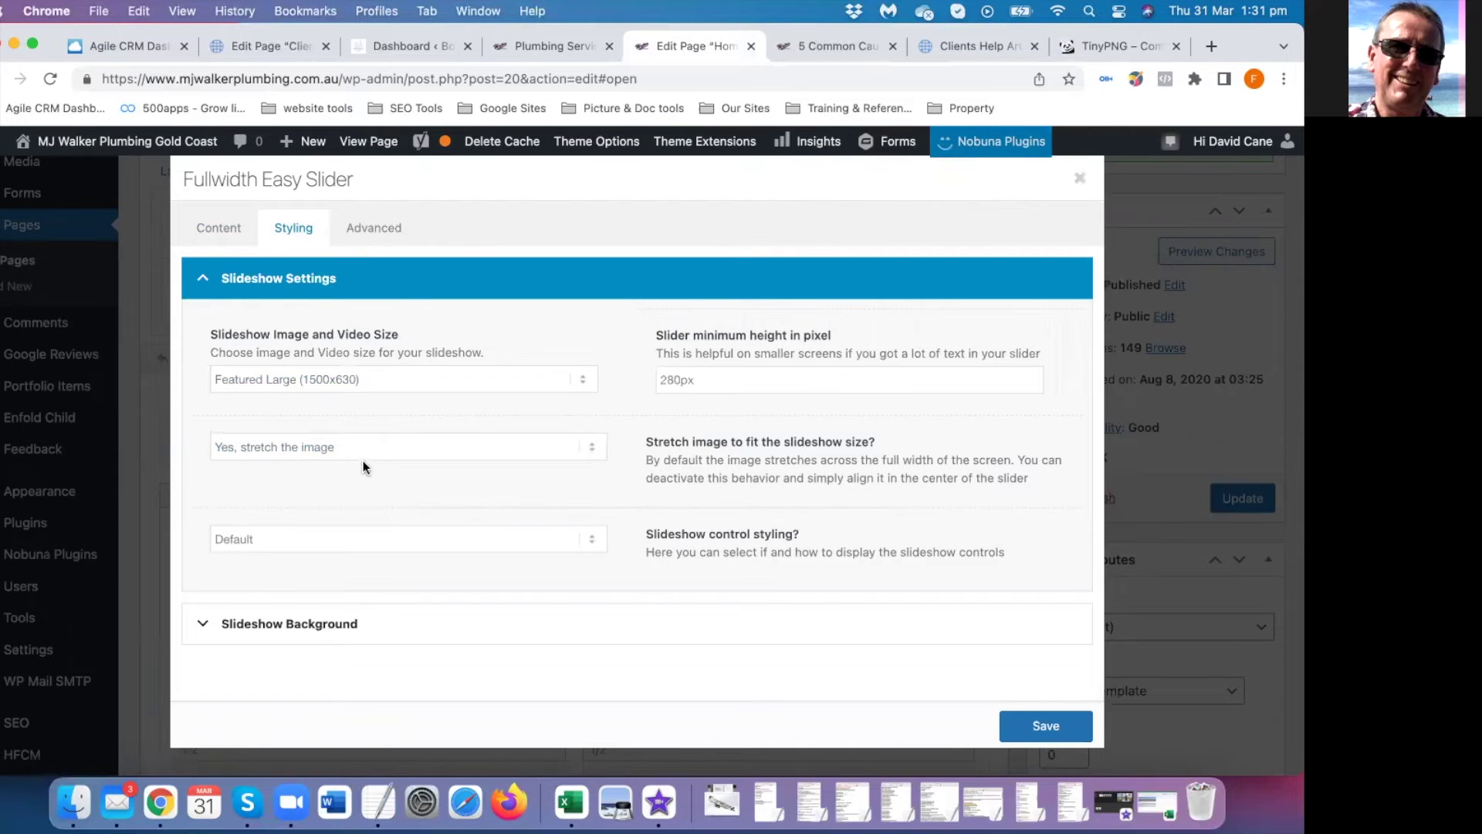
Review the slider's advanced Slider Animation options, then save and close the slider settings
click(382, 230)
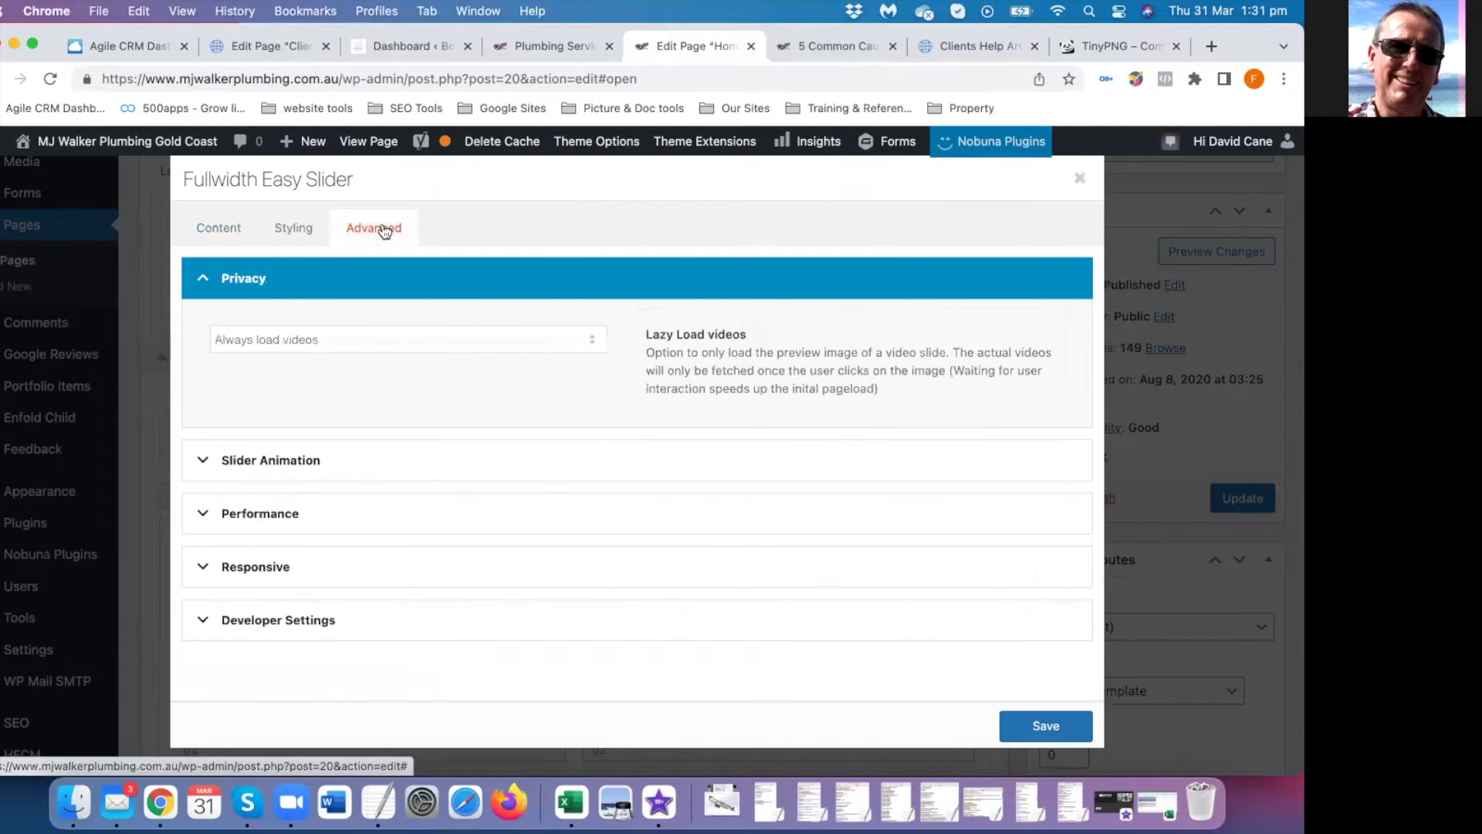
click(334, 467)
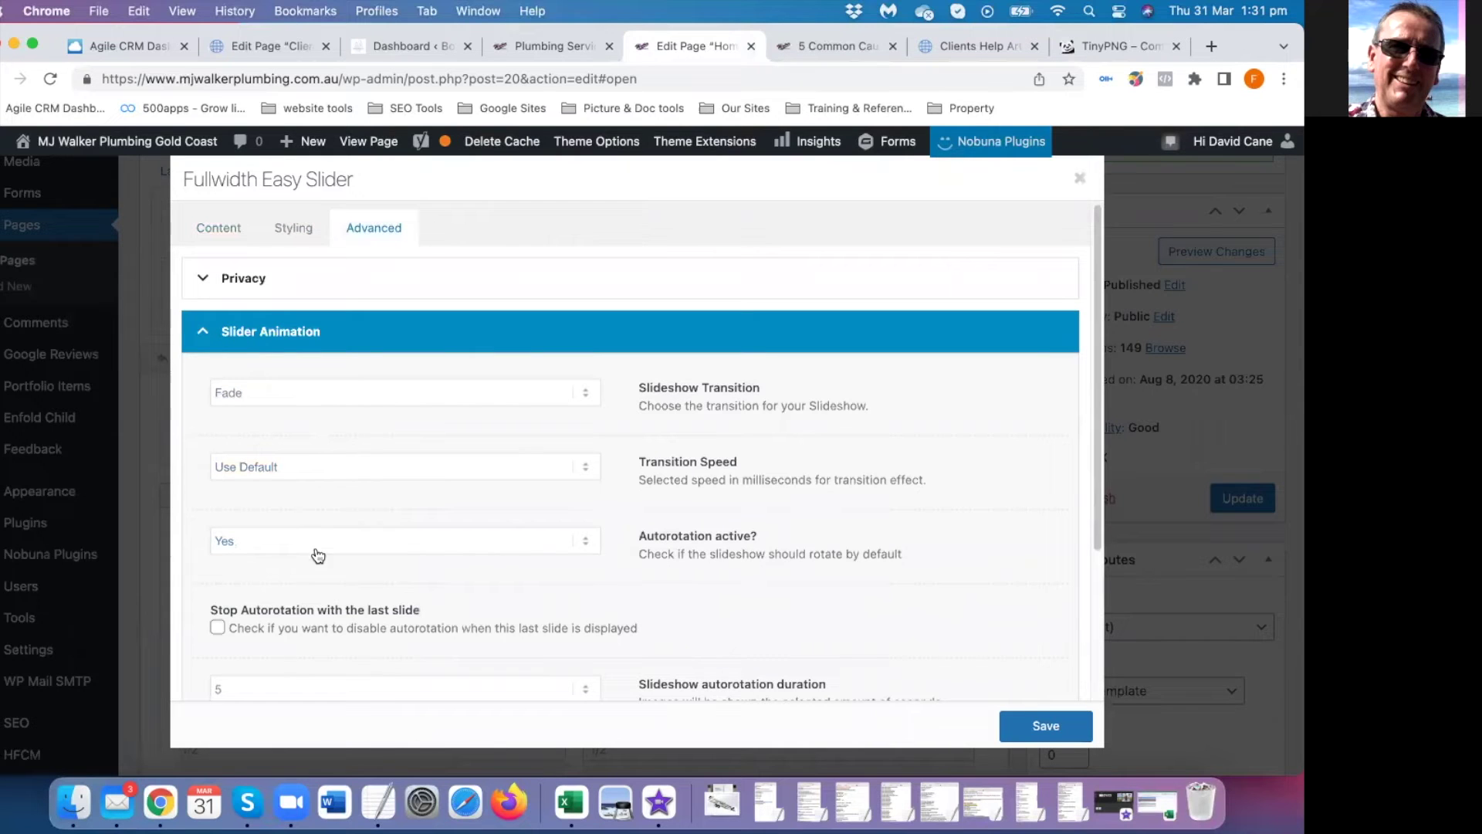
scroll(361, 610, down, 3)
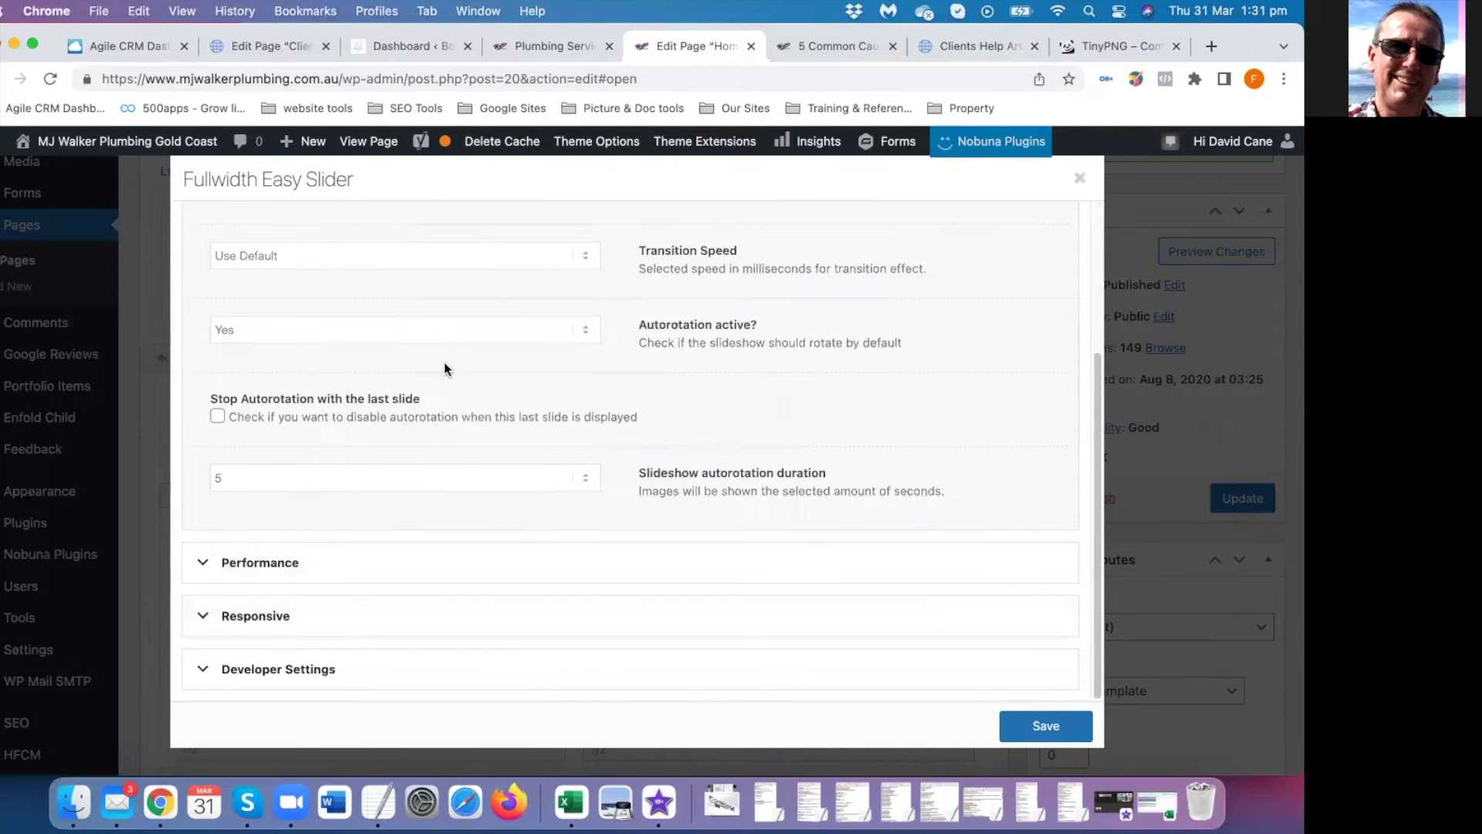
scroll(441, 355, up, 3)
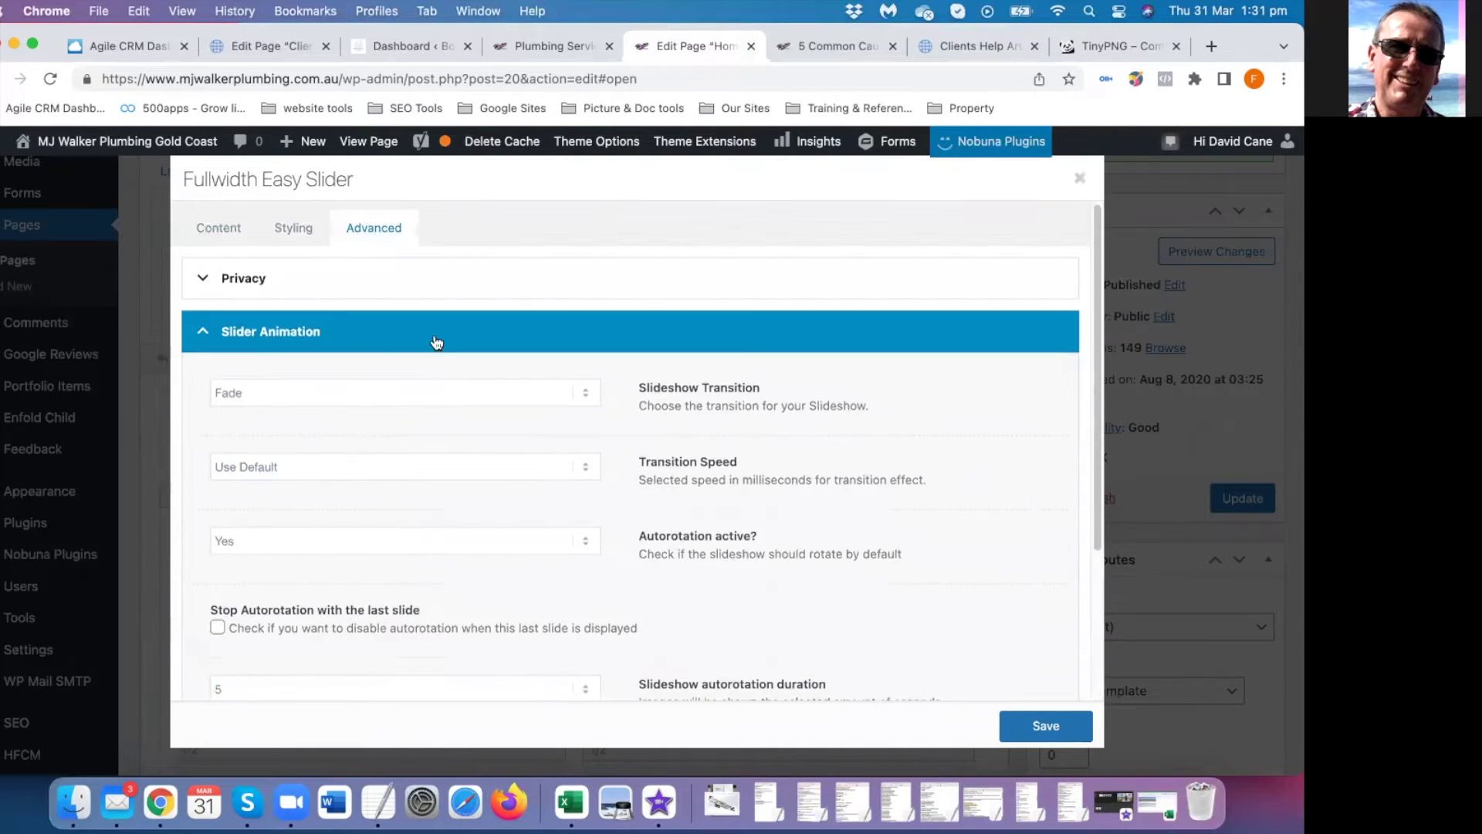
click(1033, 728)
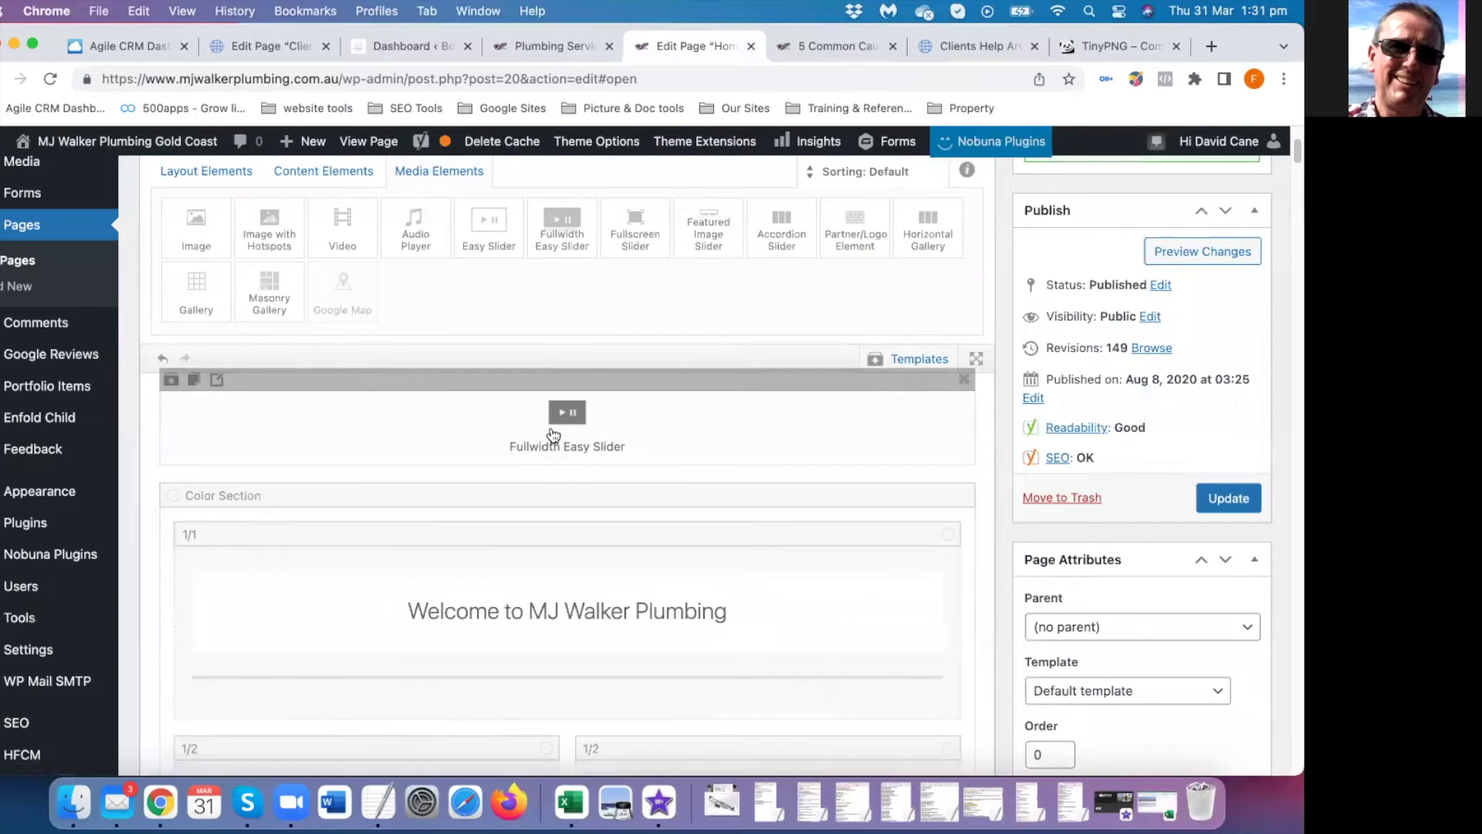
View the slider on the live home page, advancing from the Water Efficiency slide to the one after it
click(540, 43)
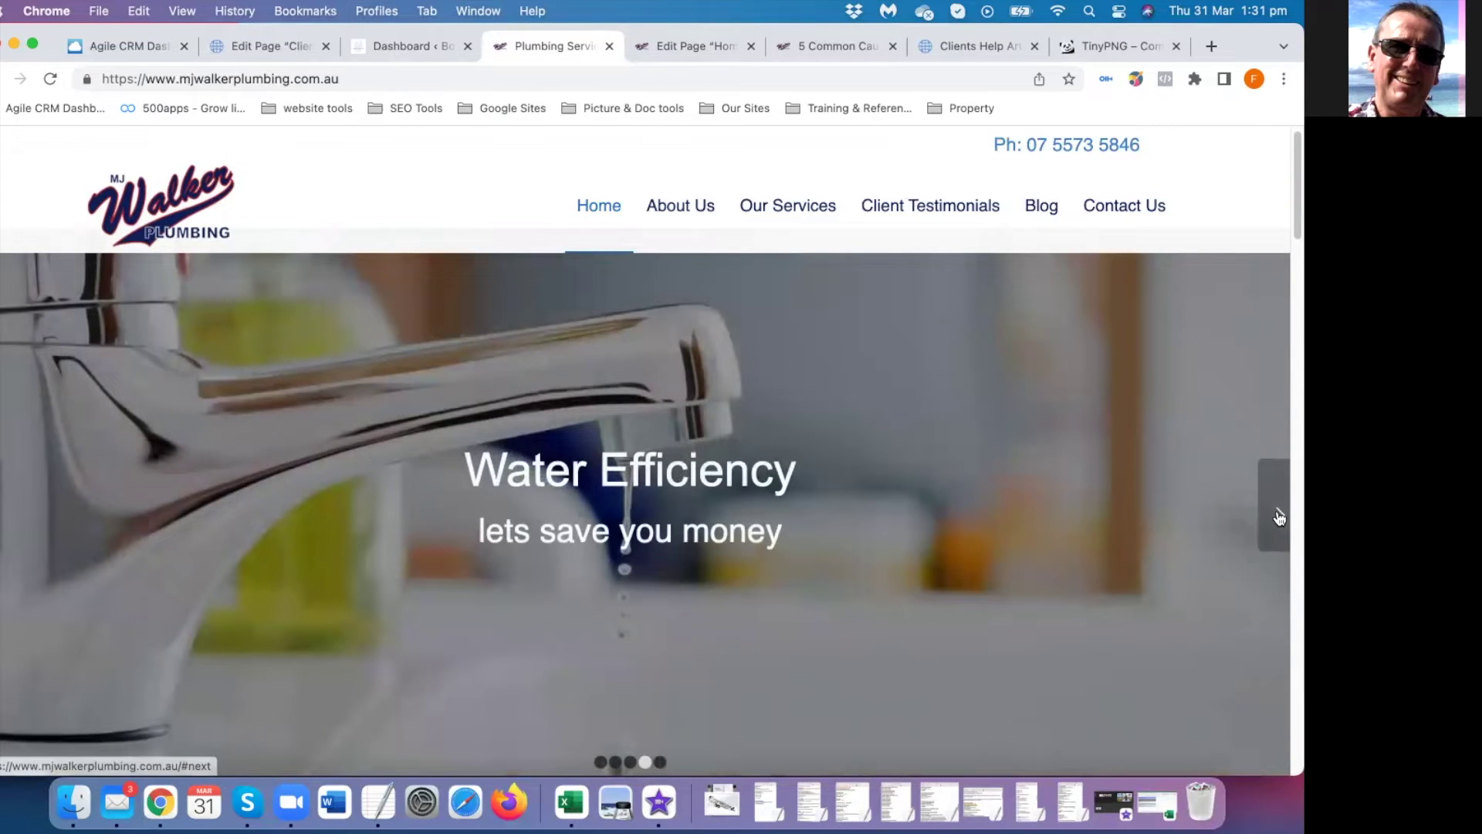
click(1280, 517)
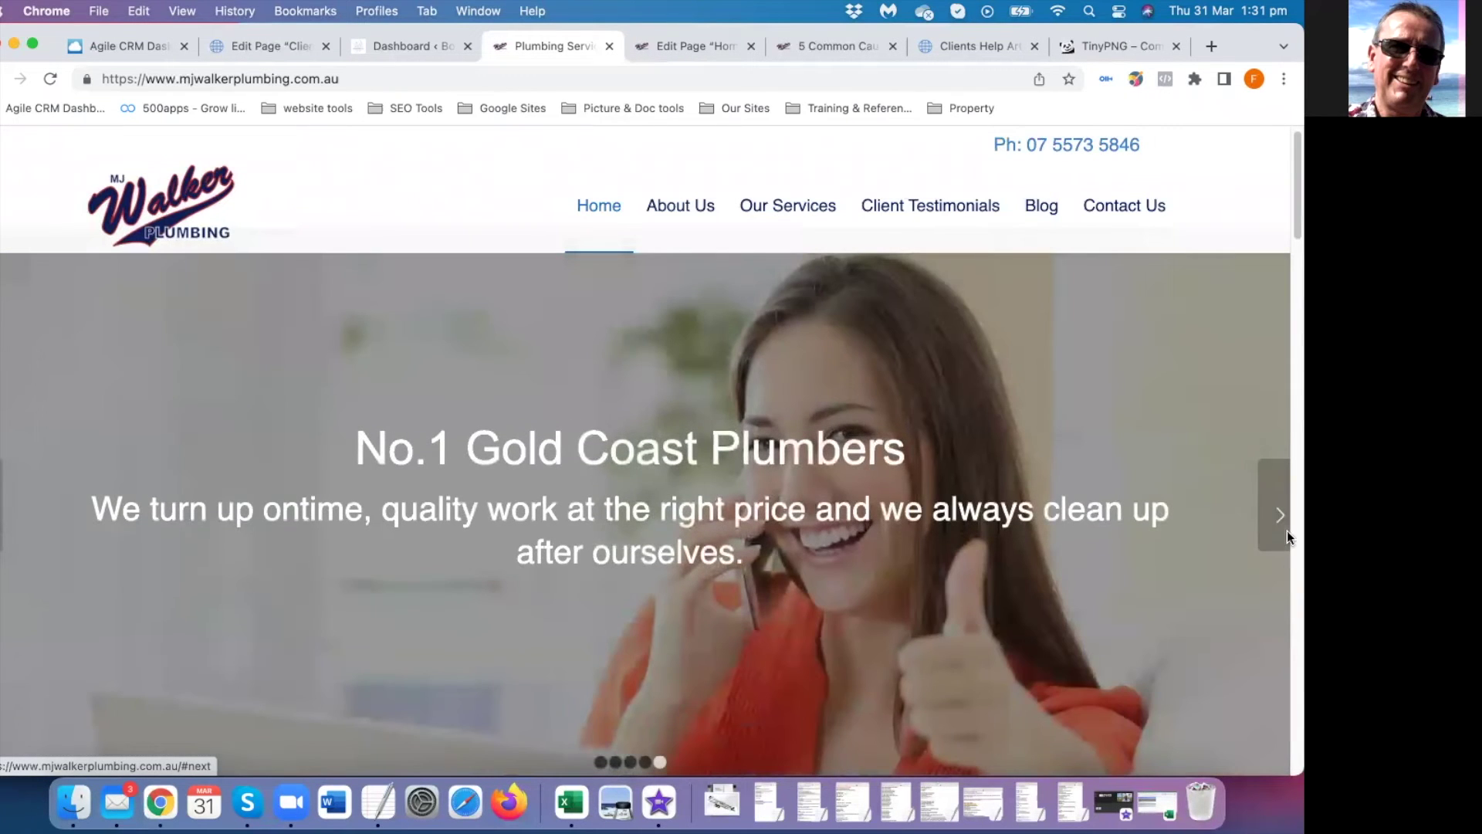
scroll(218, 492, down, 2)
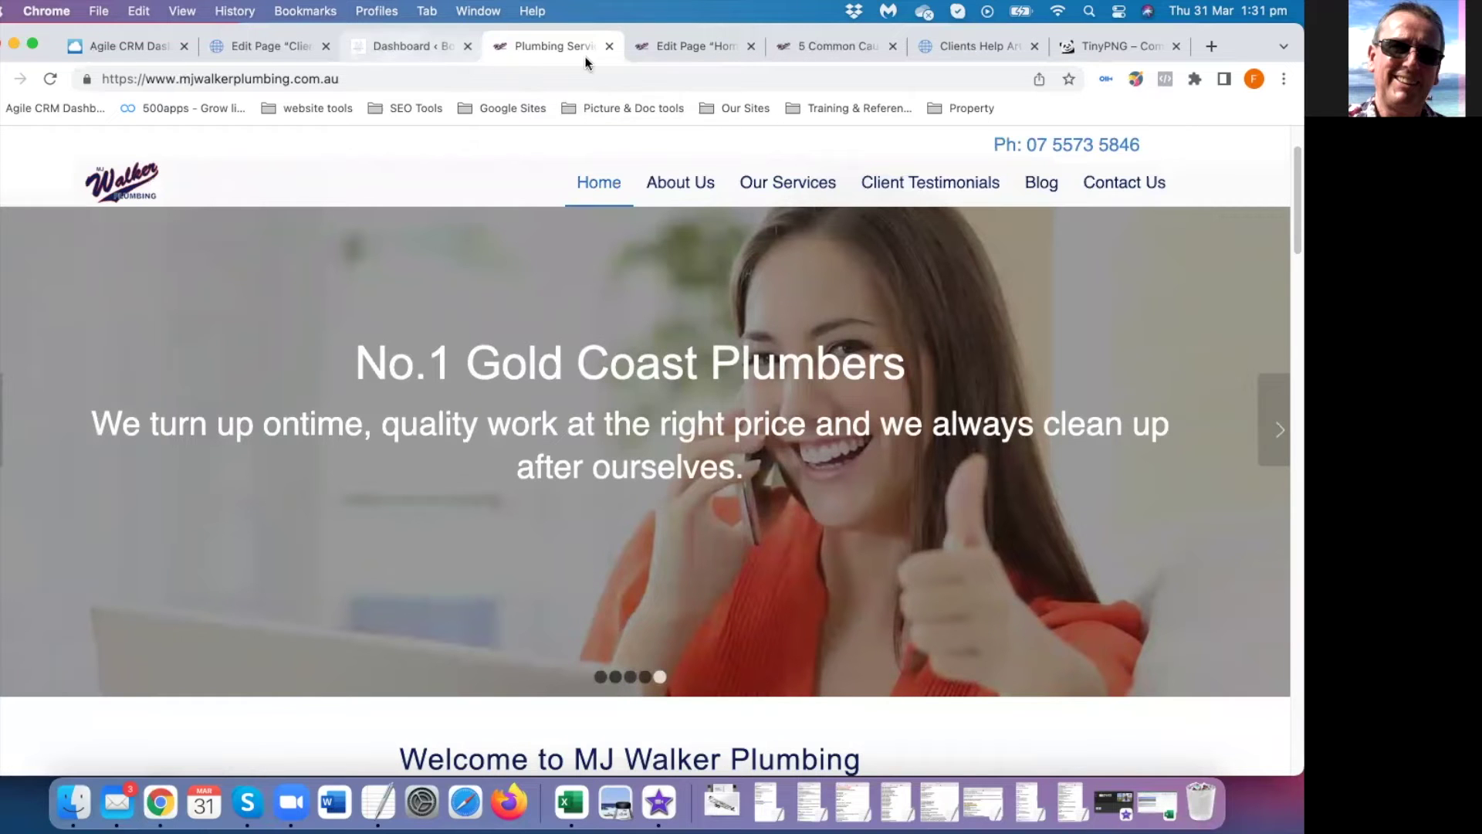
Return to the Home page editor and examine the layout from the welcome section through the two half-width columns to the grid row
click(678, 44)
scroll(519, 369, down, 3)
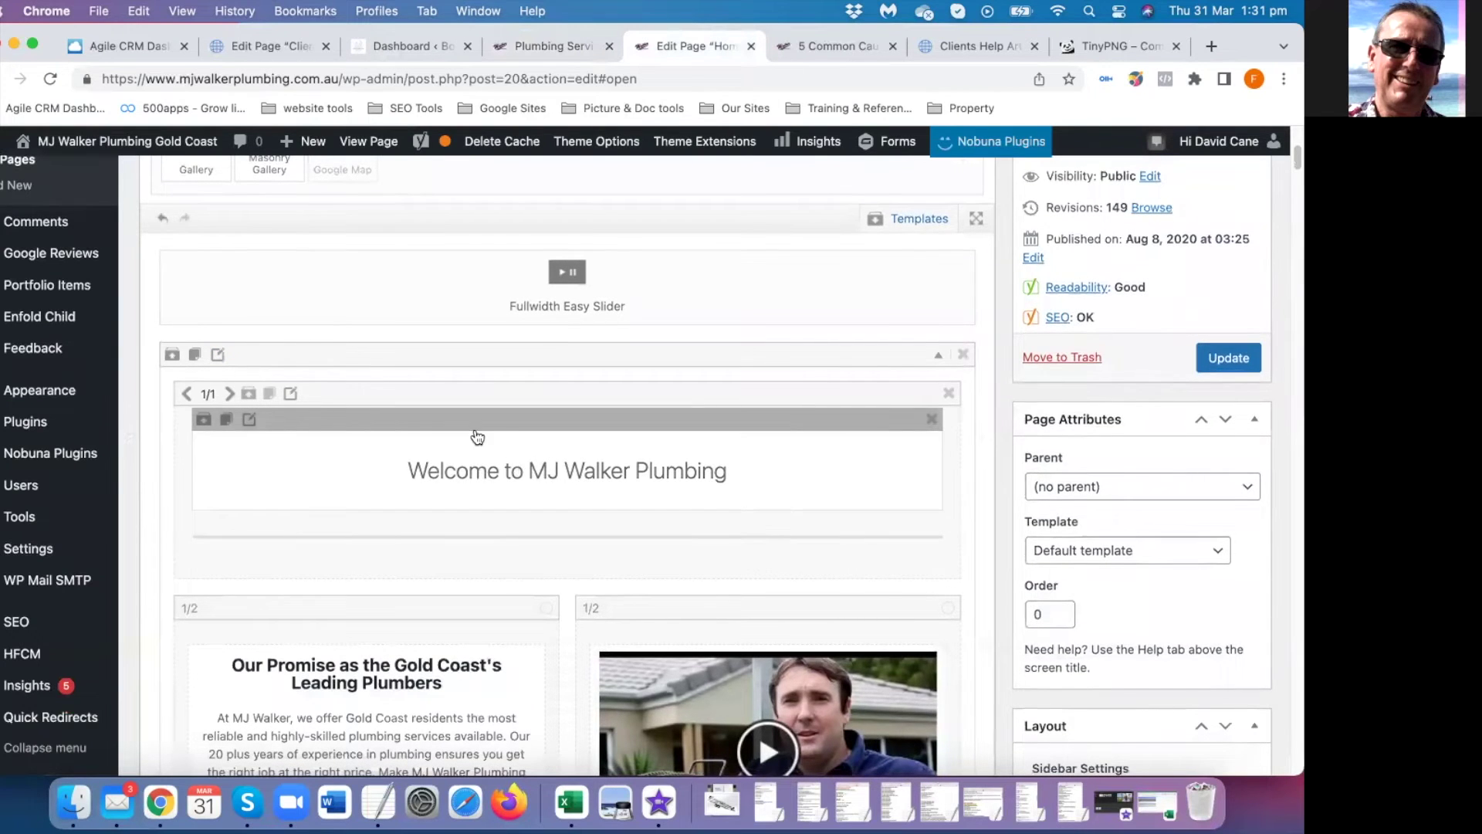
scroll(477, 437, down, 4)
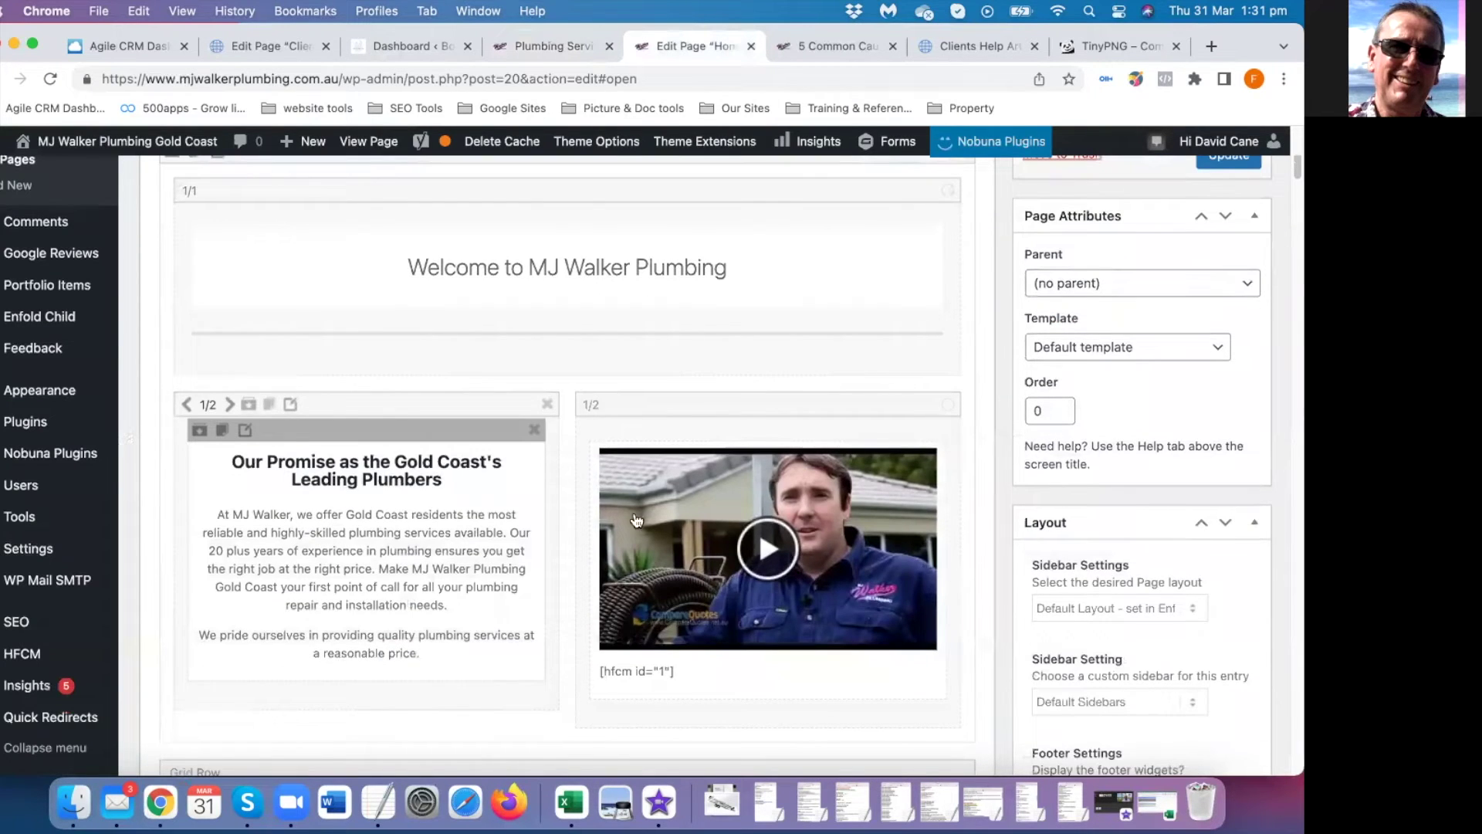
scroll(656, 509, down, 4)
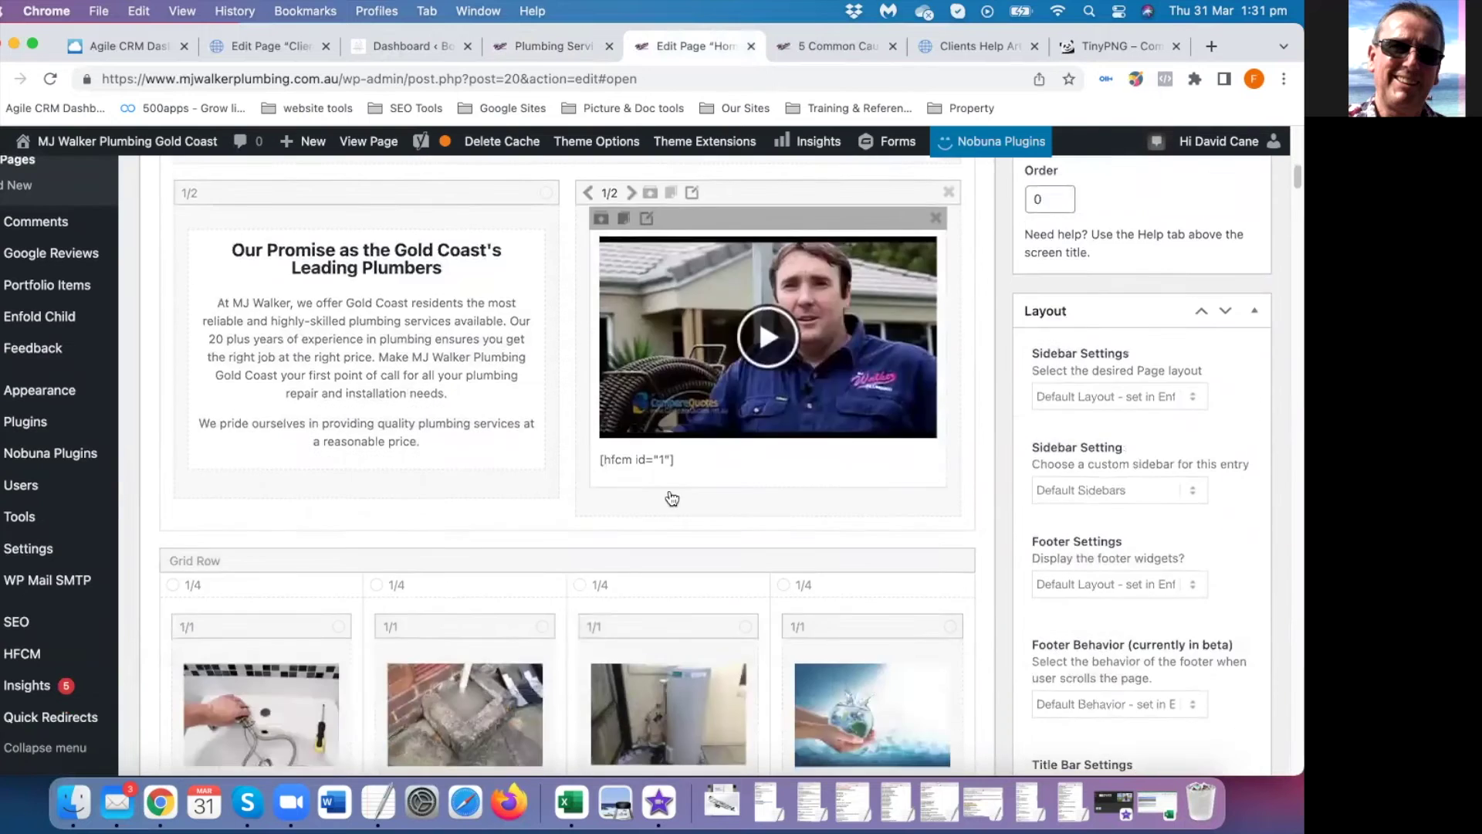
scroll(672, 498, down, 3)
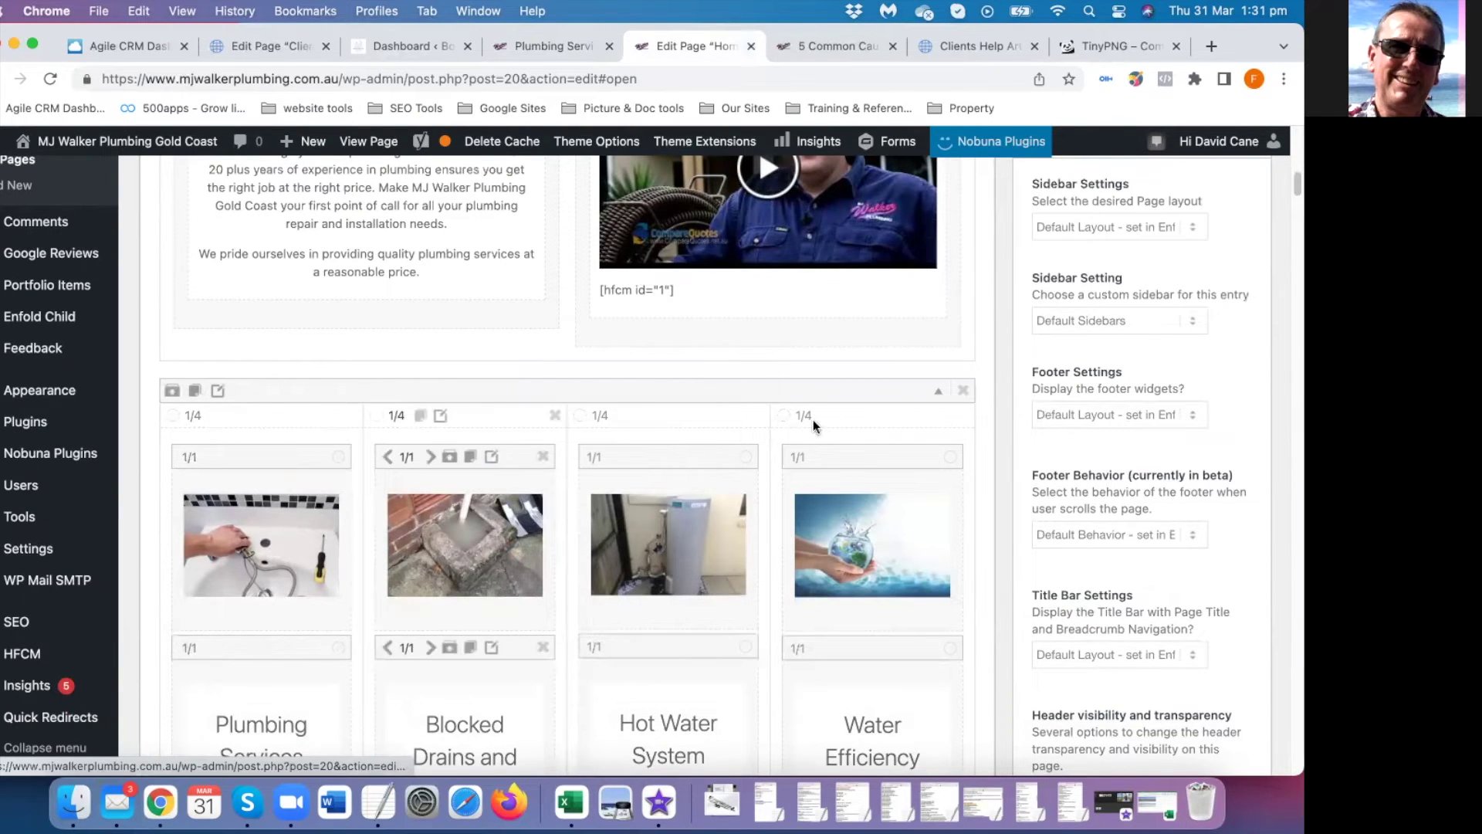
Review the builder's layout elements, including Grid Row and Tab Section, and compare them with the page's four-column grid row
scroll(570, 444, up, 15)
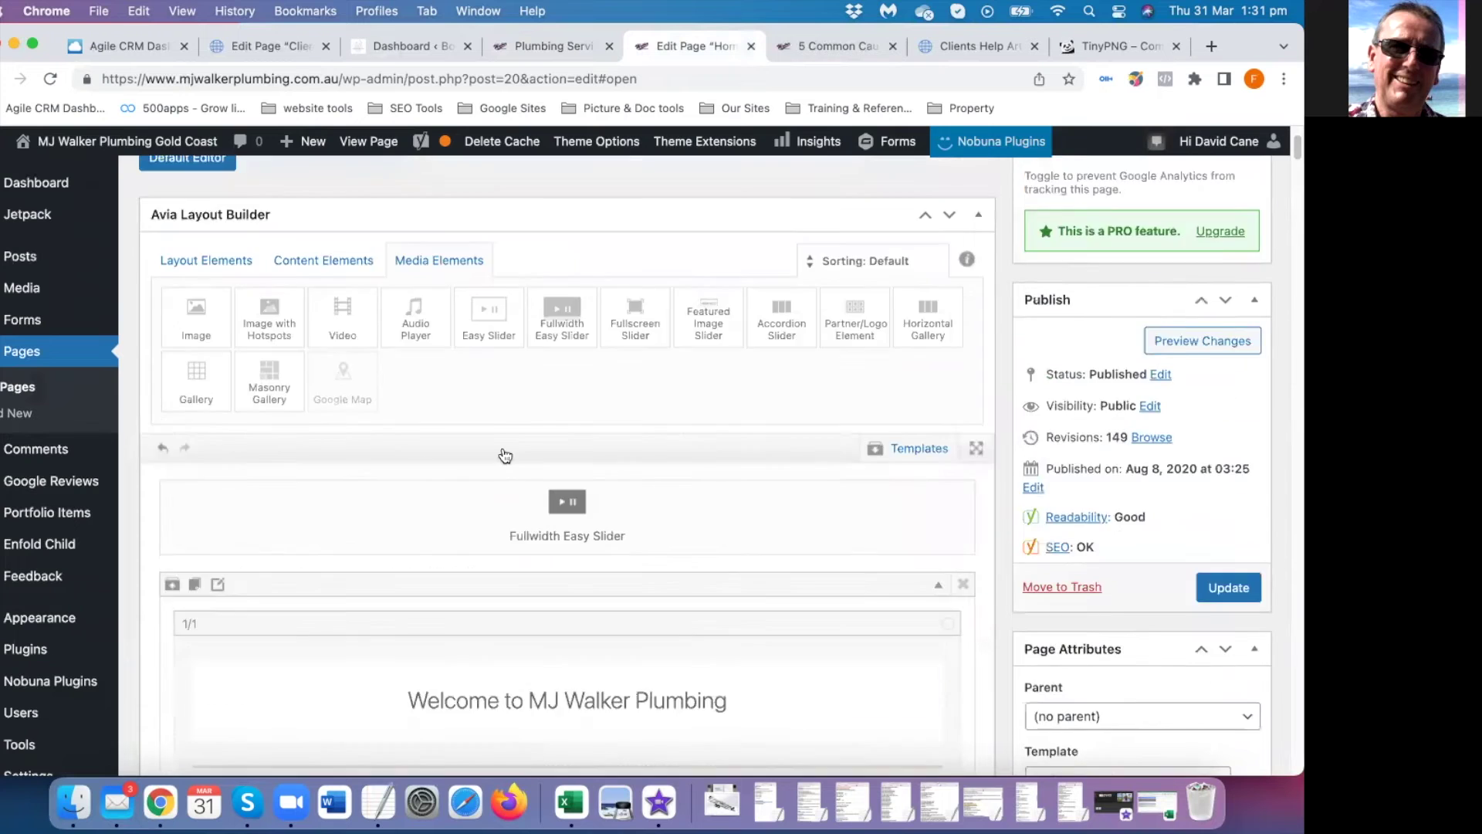
scroll(505, 455, up, 2)
click(206, 405)
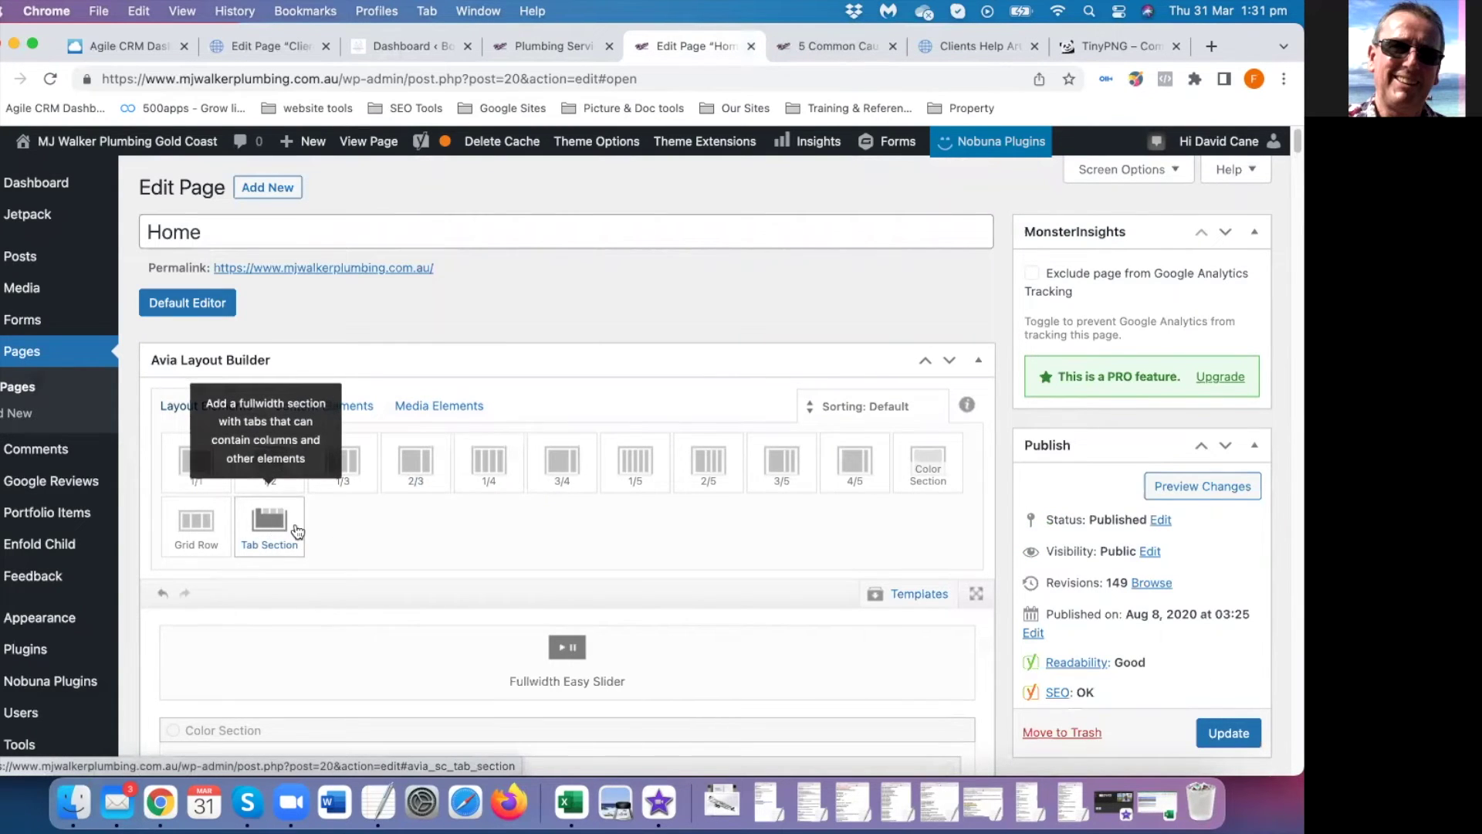
scroll(422, 539, down, 10)
scroll(420, 535, down, 2)
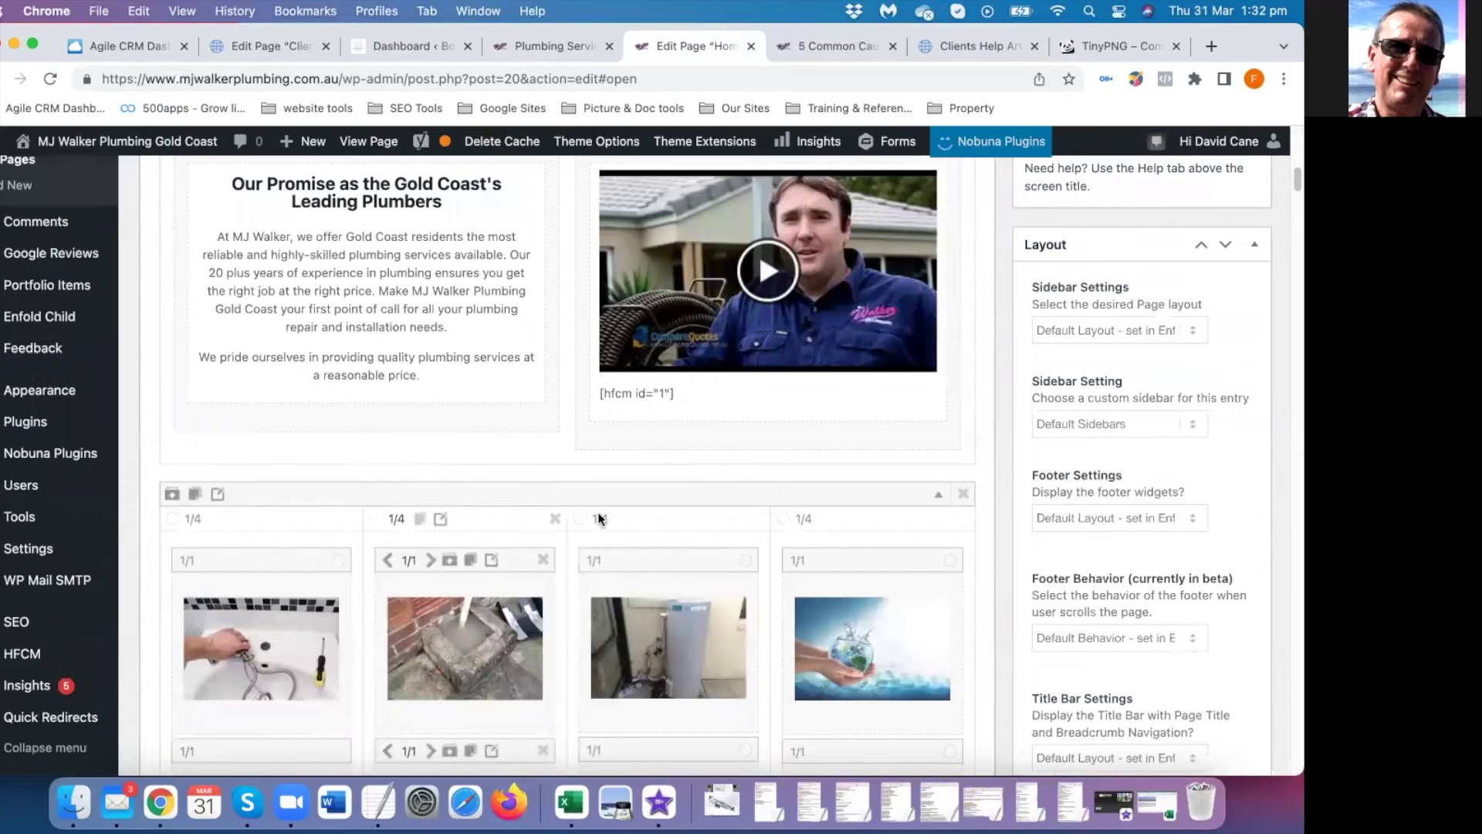
Examine the live home page from the welcome section and video to the four service columns
click(526, 47)
scroll(631, 400, down, 5)
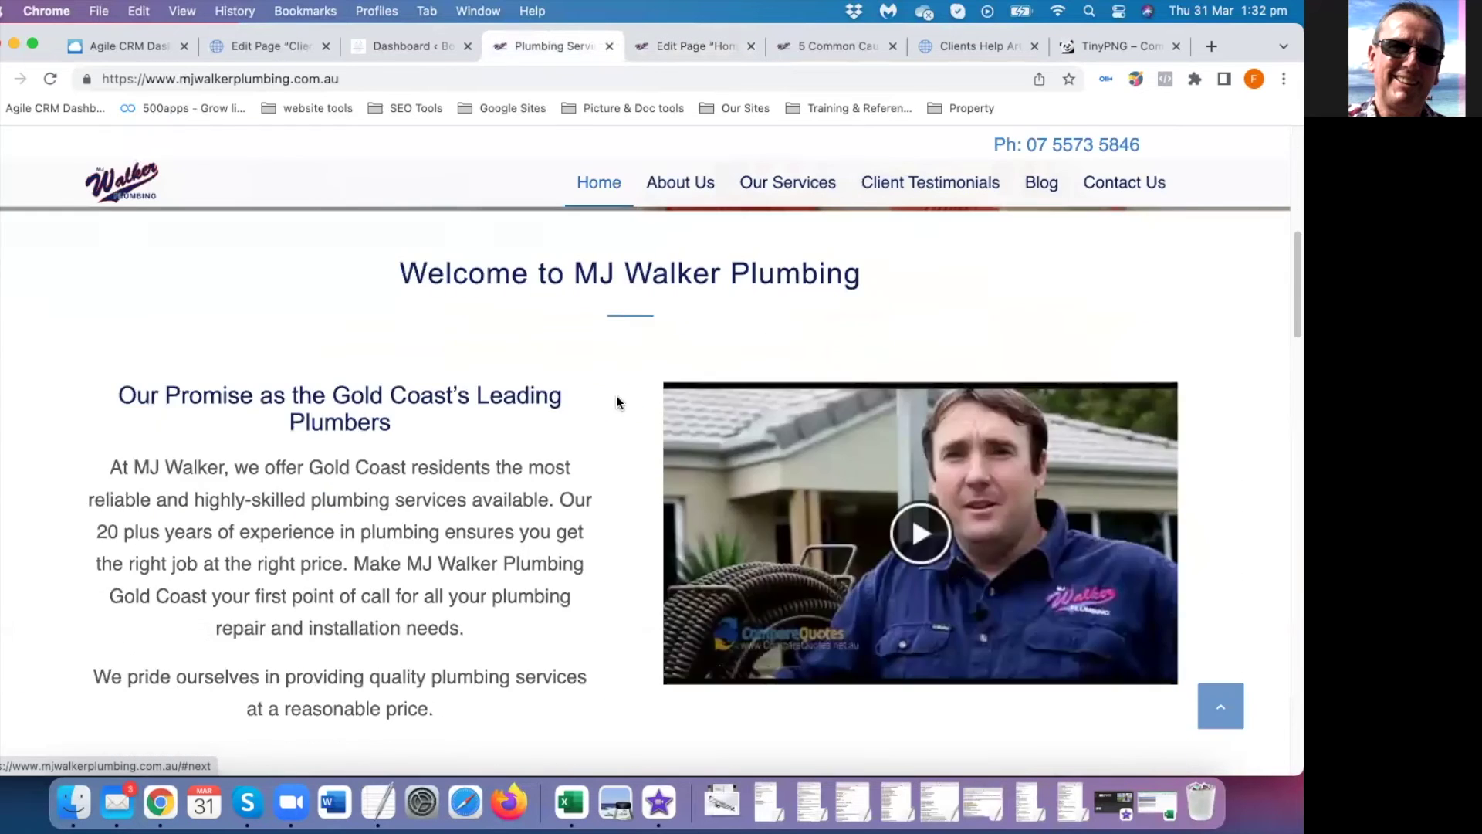
scroll(616, 402, down, 5)
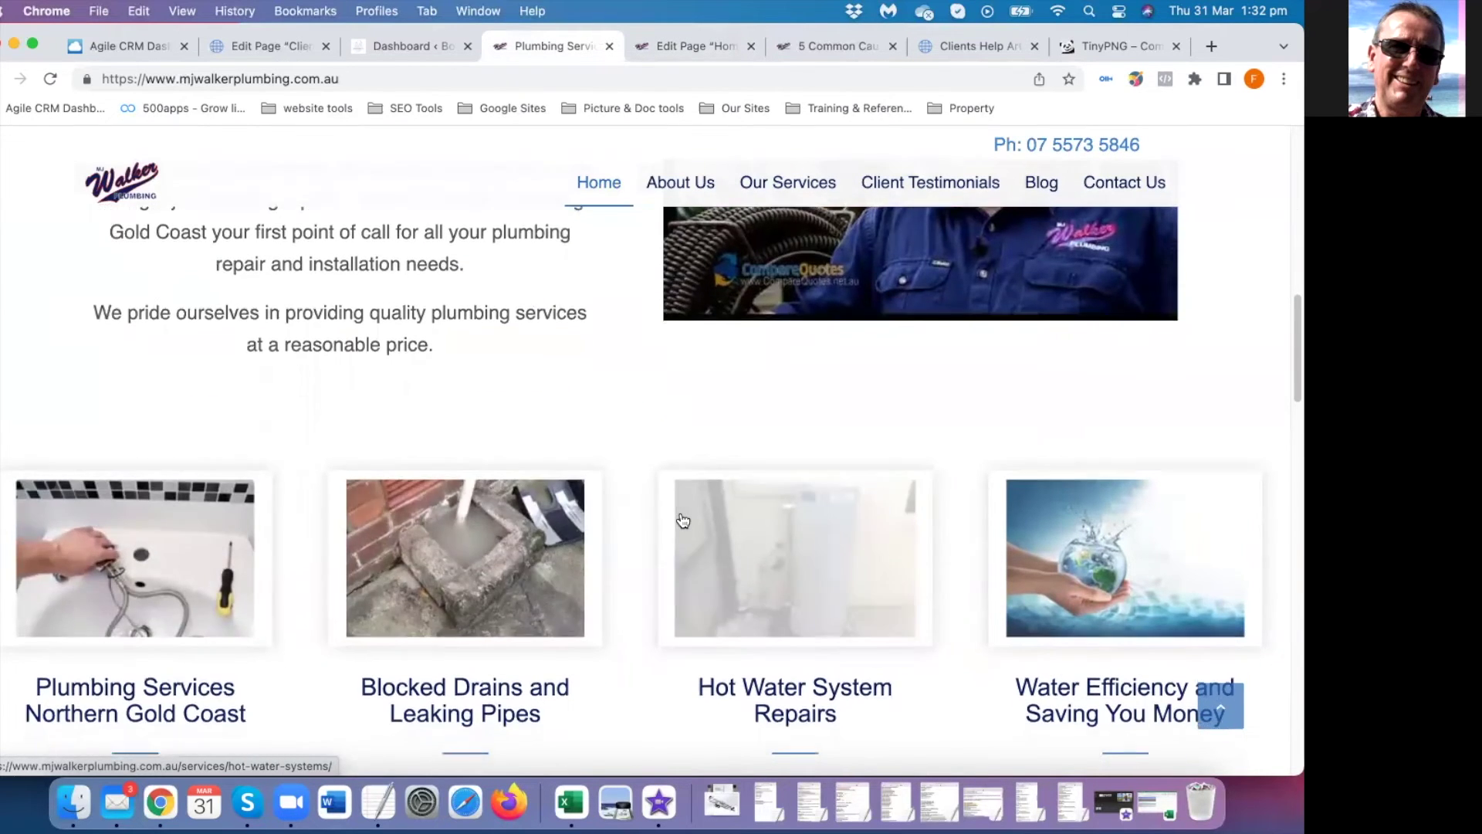
scroll(633, 517, down, 4)
scroll(600, 530, up, 2)
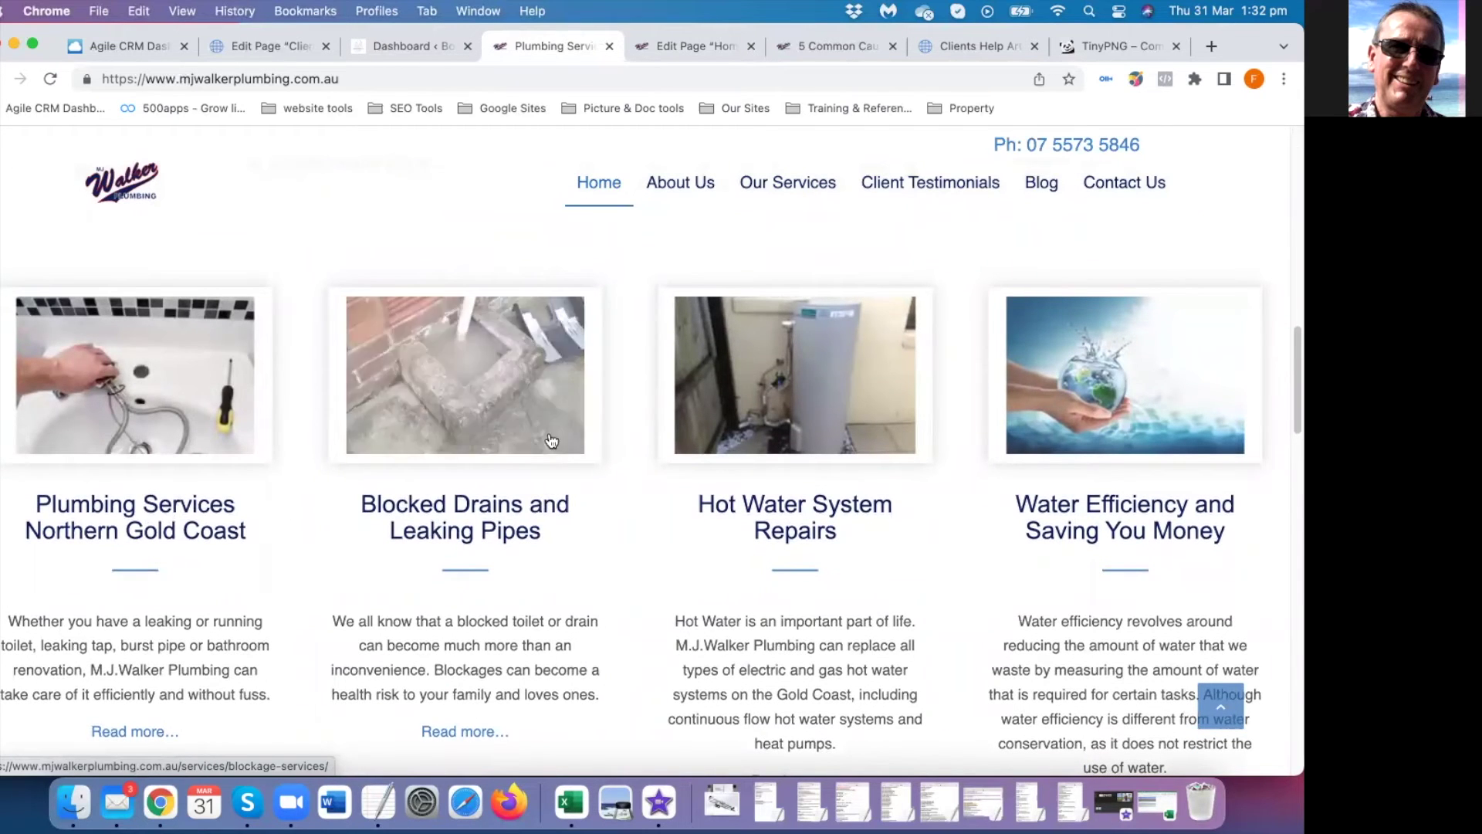
View the live home page's four service columns and the Make an Enquiry button below them
scroll(553, 450, up, 5)
scroll(556, 453, down, 3)
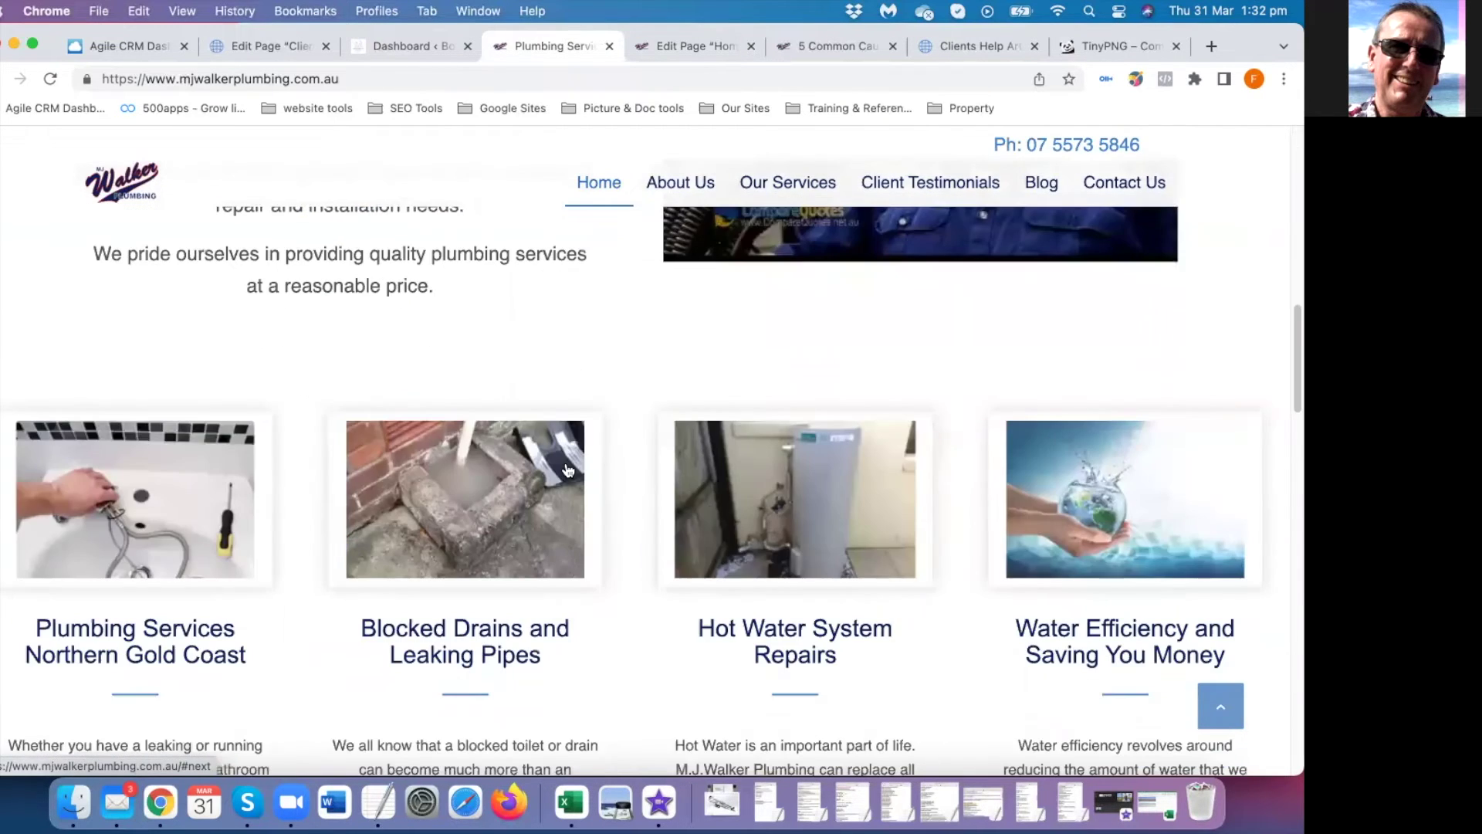
scroll(494, 431, down, 4)
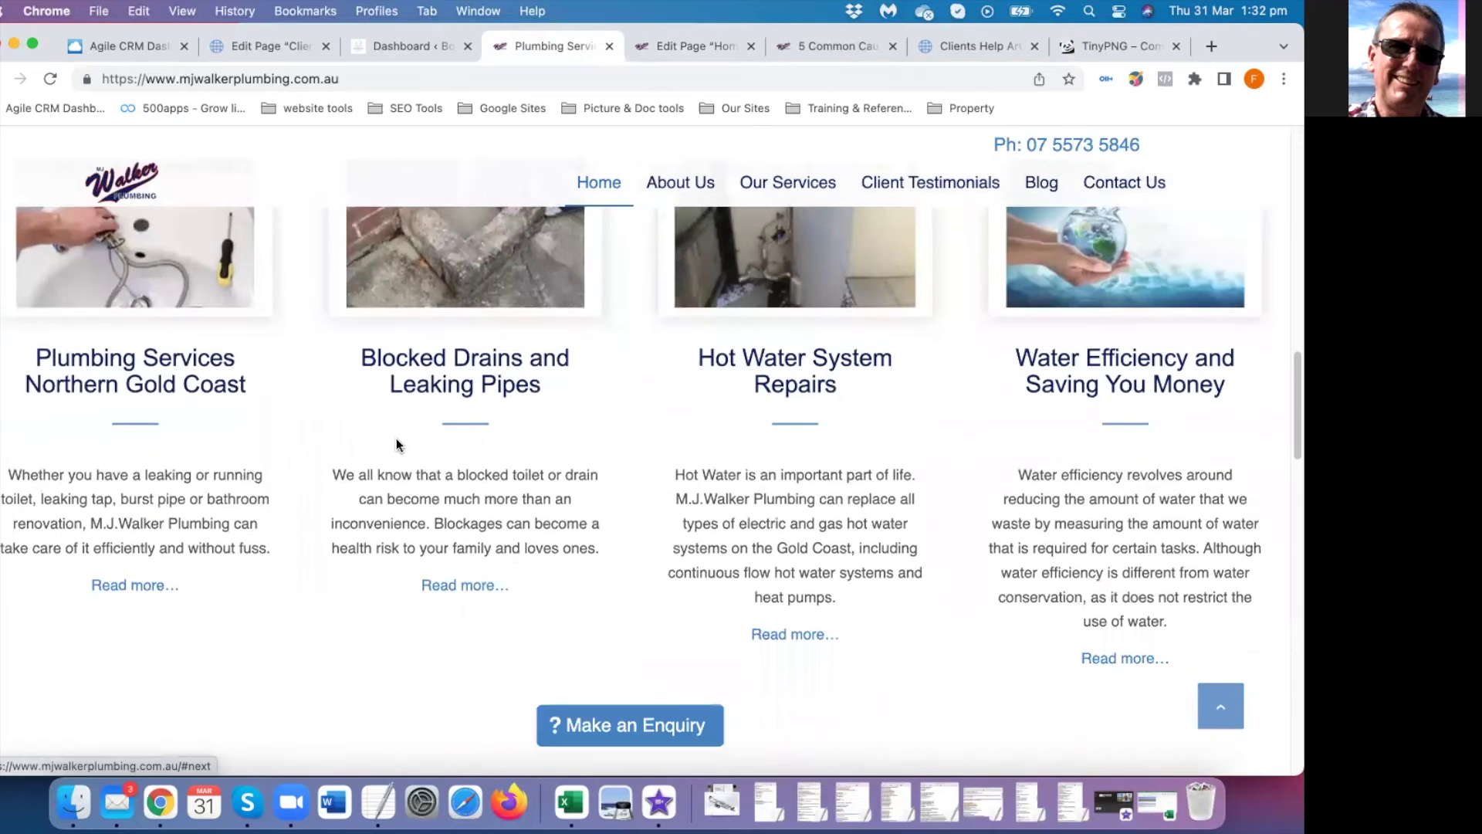
scroll(505, 456, down, 3)
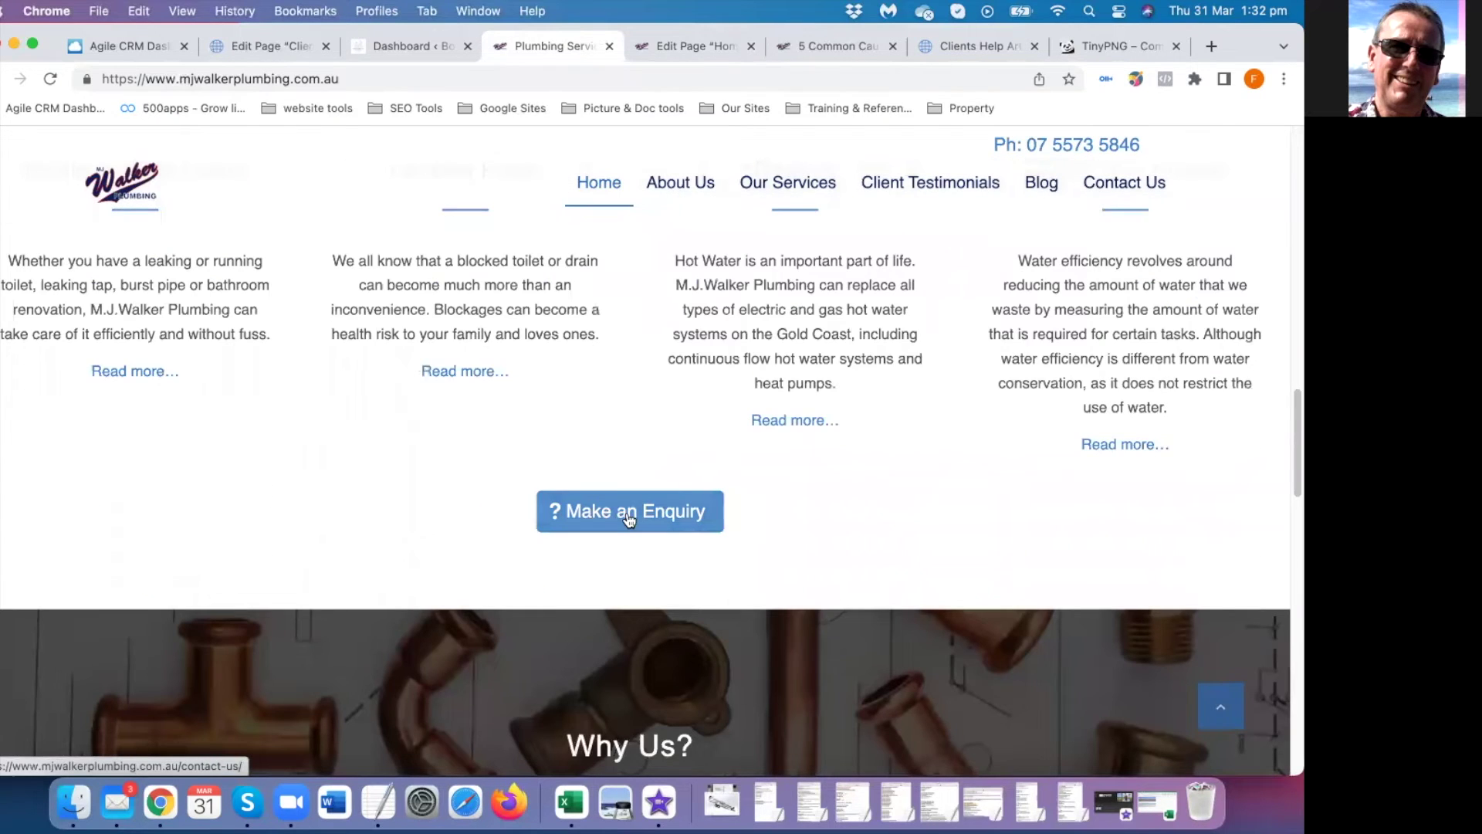
Return to the Home page editor, clone the Make an Enquiry button in the three-cell grid row, and delete the copy
click(672, 43)
scroll(570, 521, down, 5)
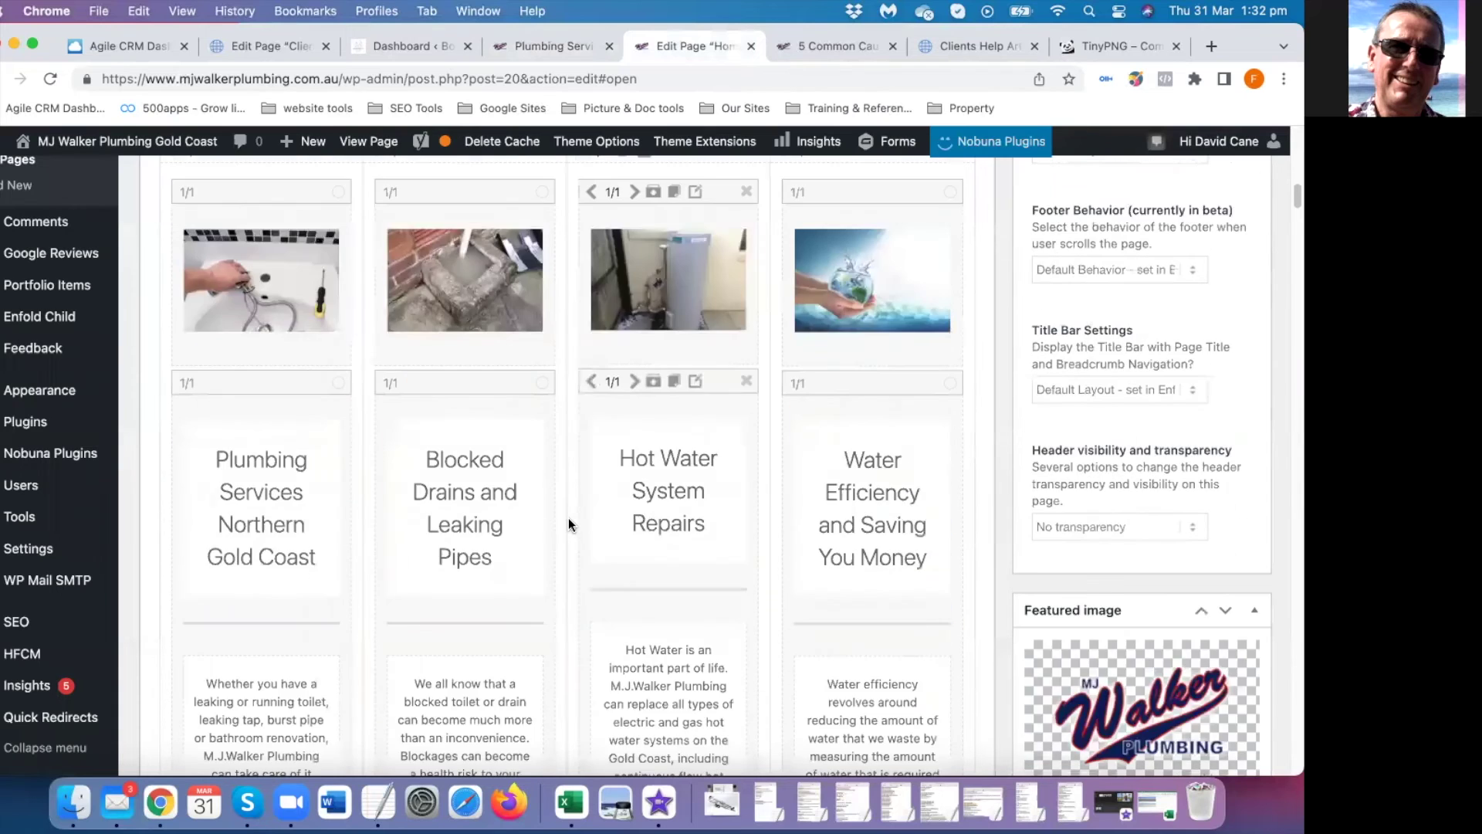
scroll(569, 517, down, 7)
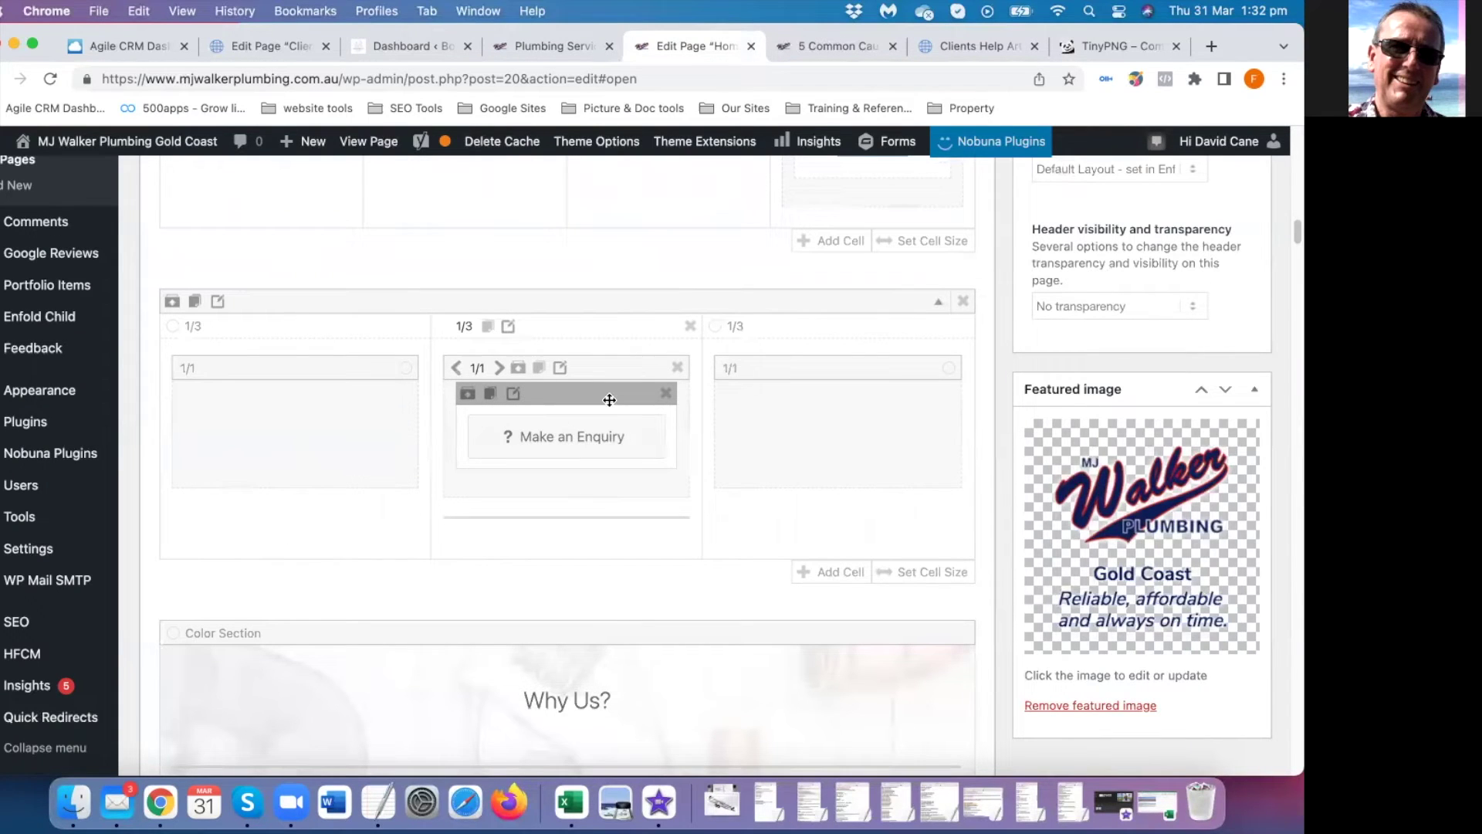
click(489, 395)
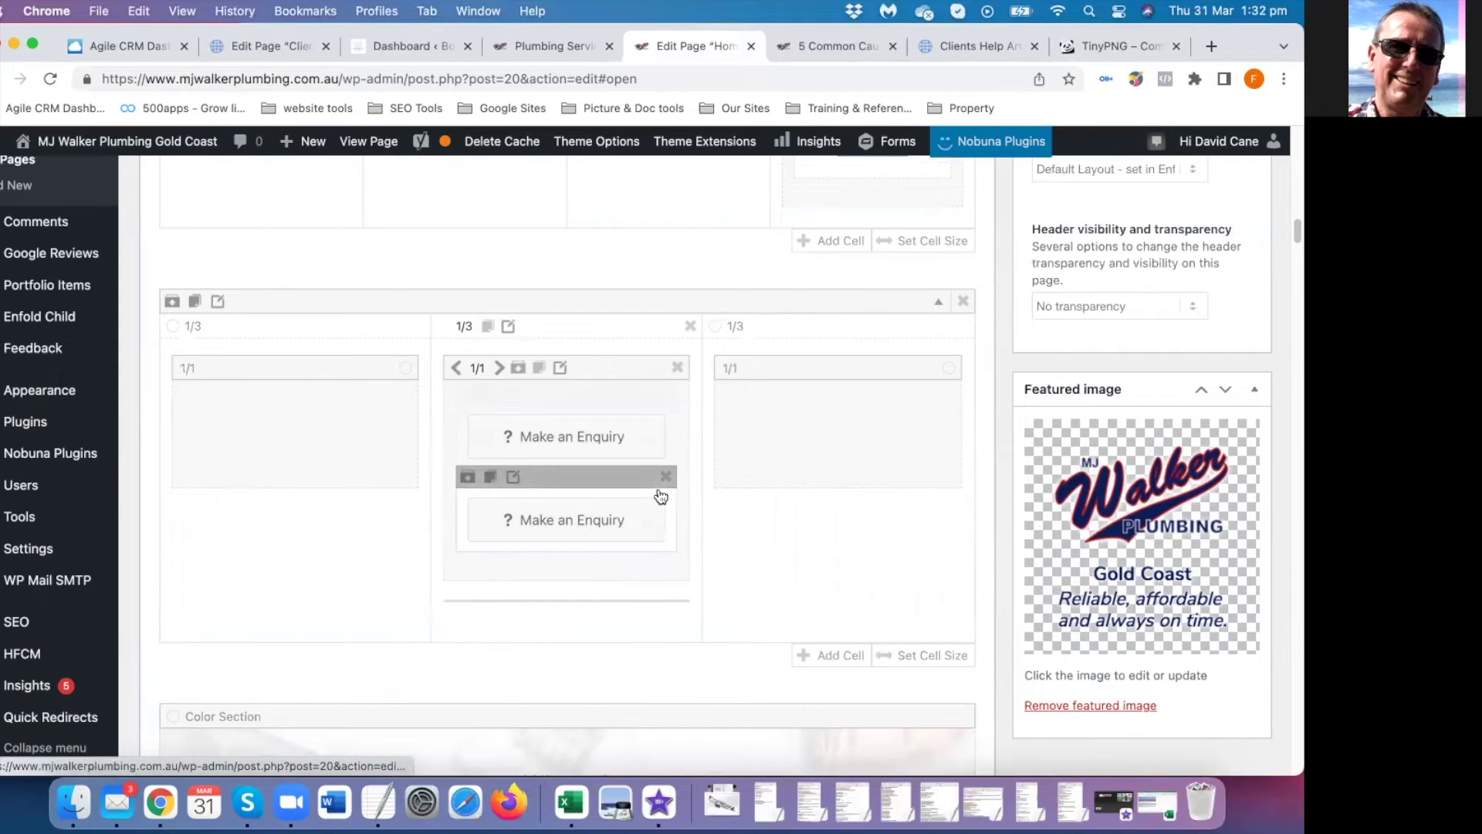
click(665, 480)
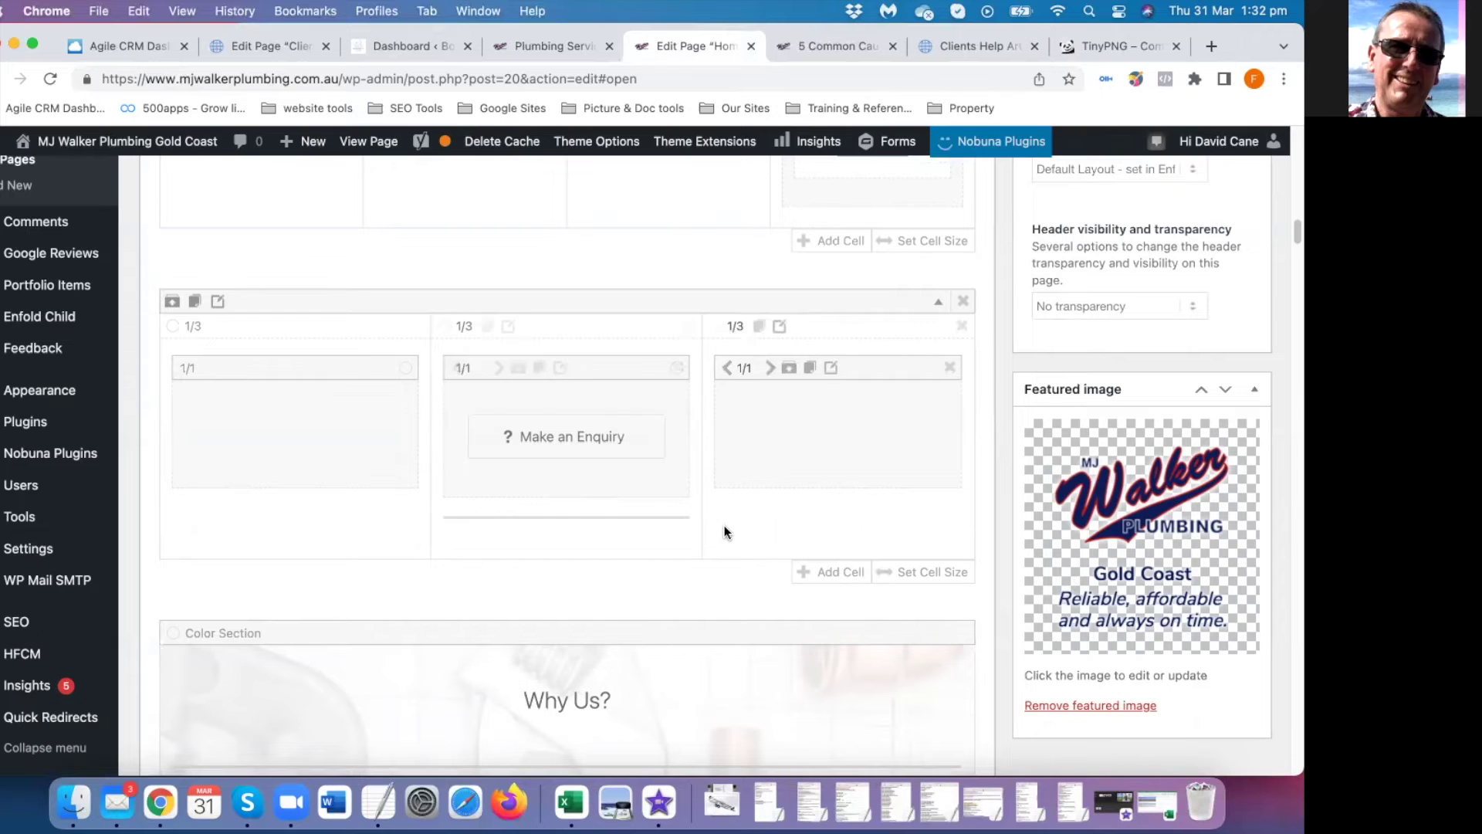
Examine the Why Us? color section and its six one-third icon boxes in the editor, and compare it with the live home page
scroll(721, 516, down, 5)
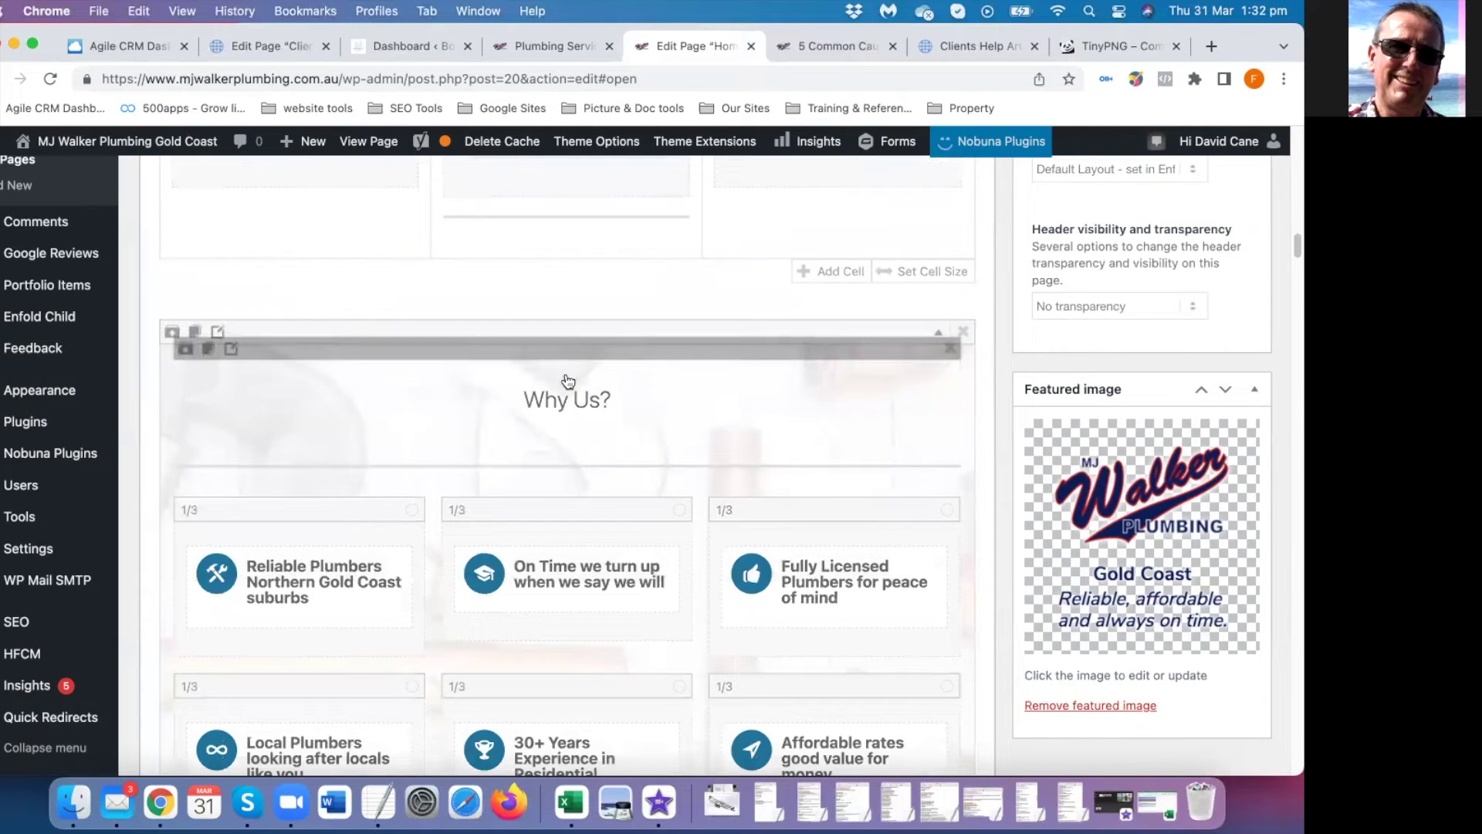
scroll(592, 468, down, 2)
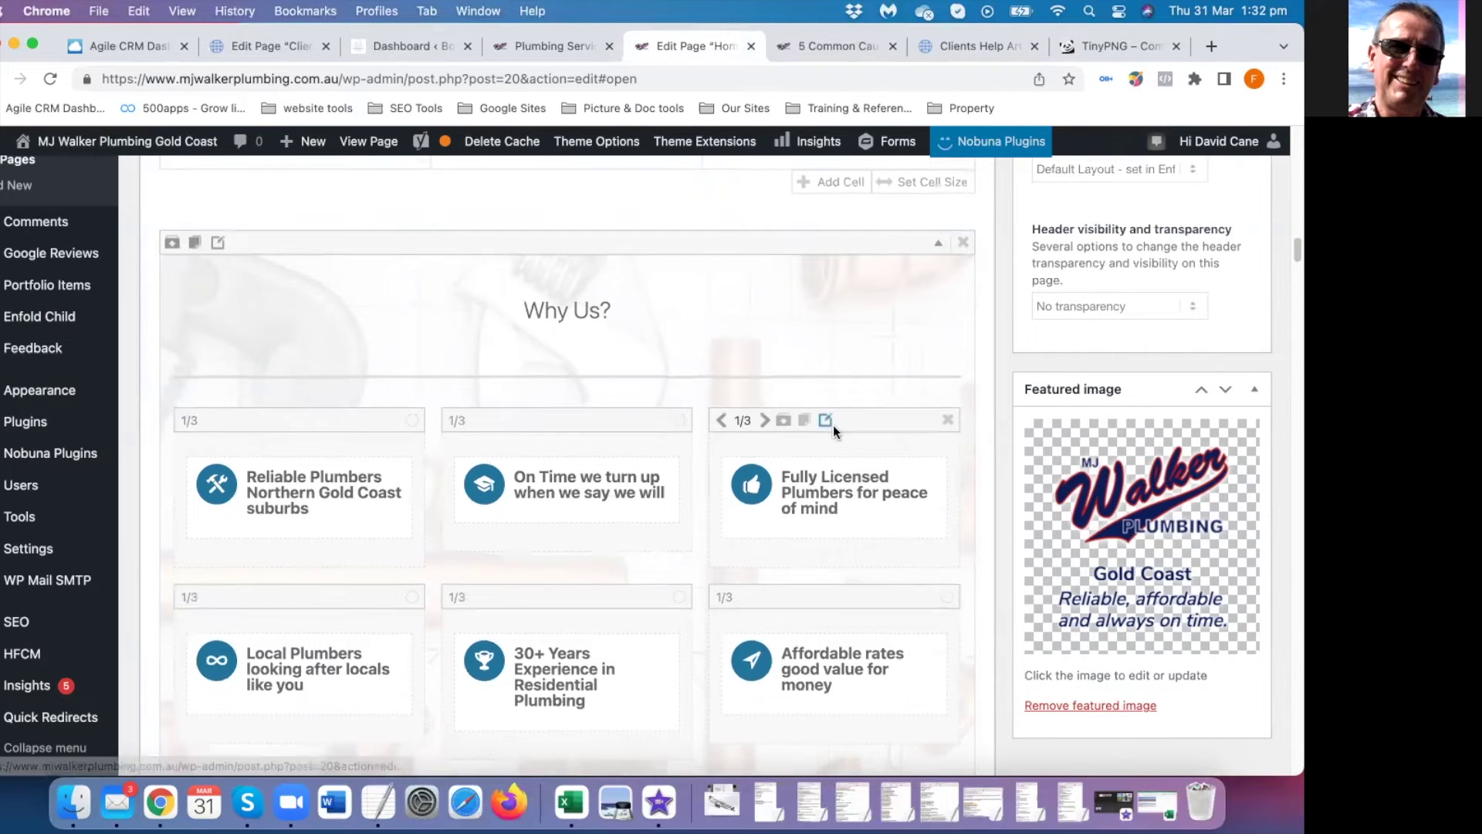
scroll(832, 424, down, 3)
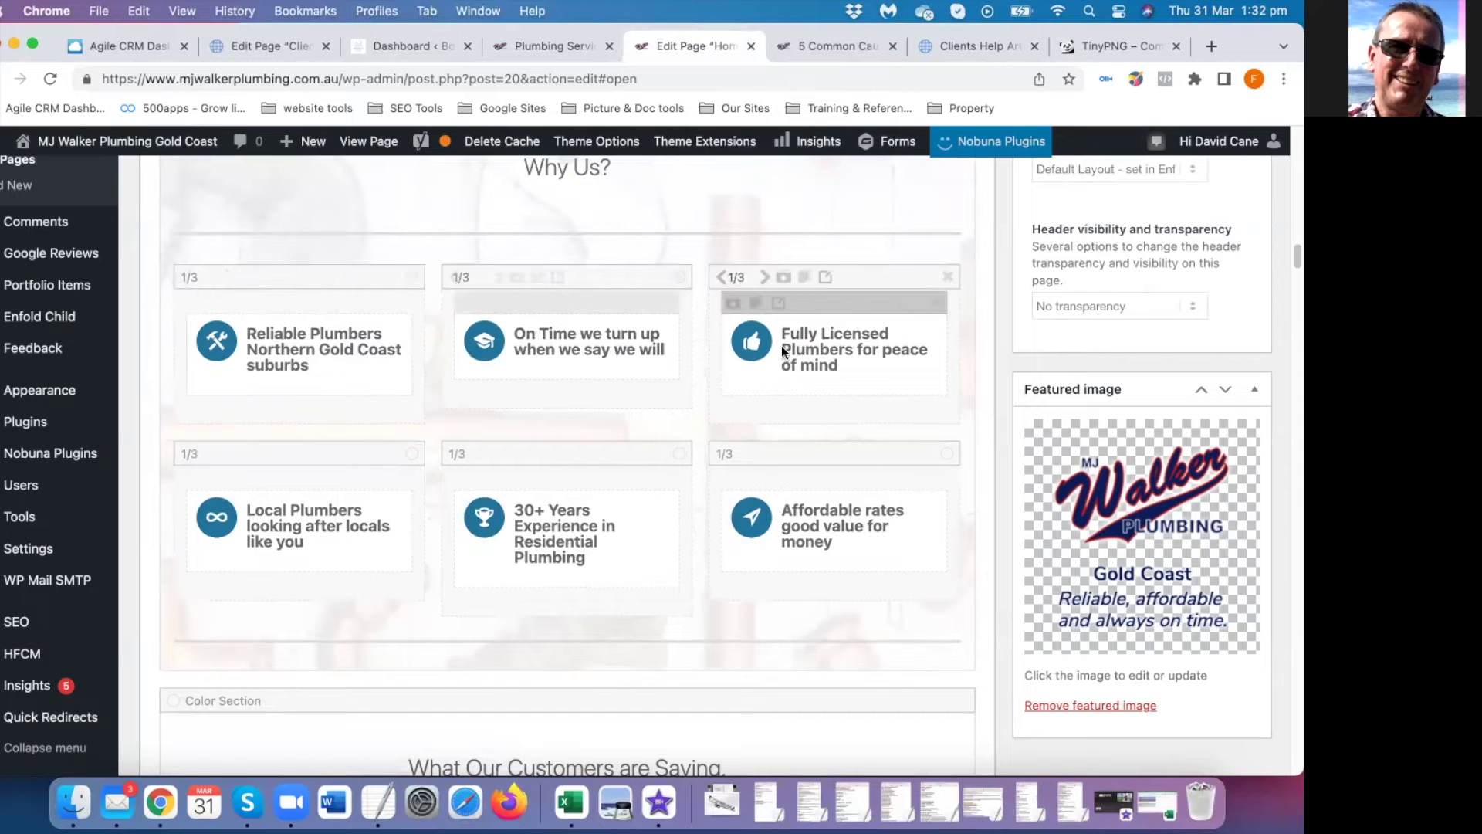
scroll(310, 512, down, 1)
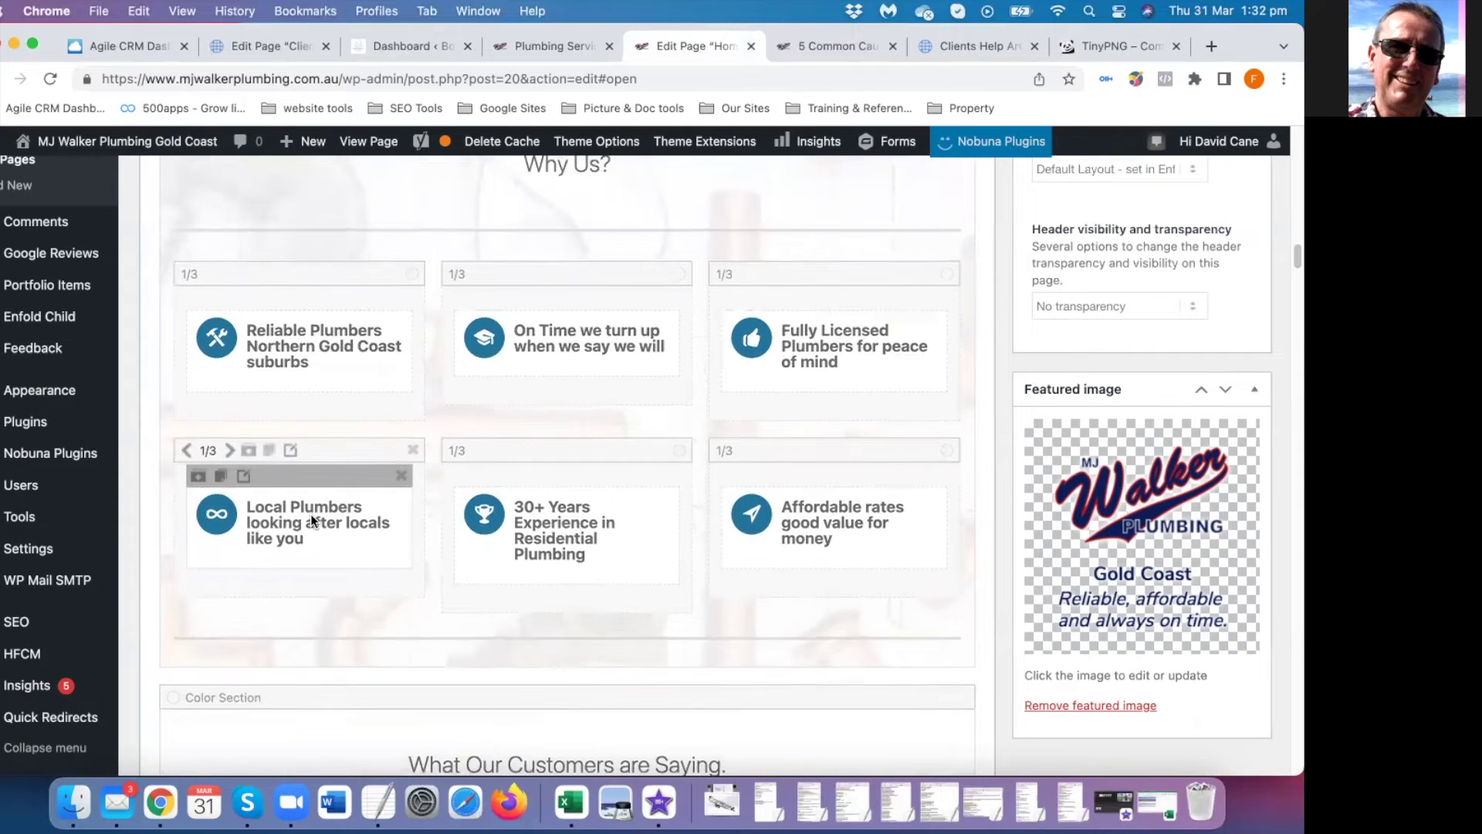
click(544, 45)
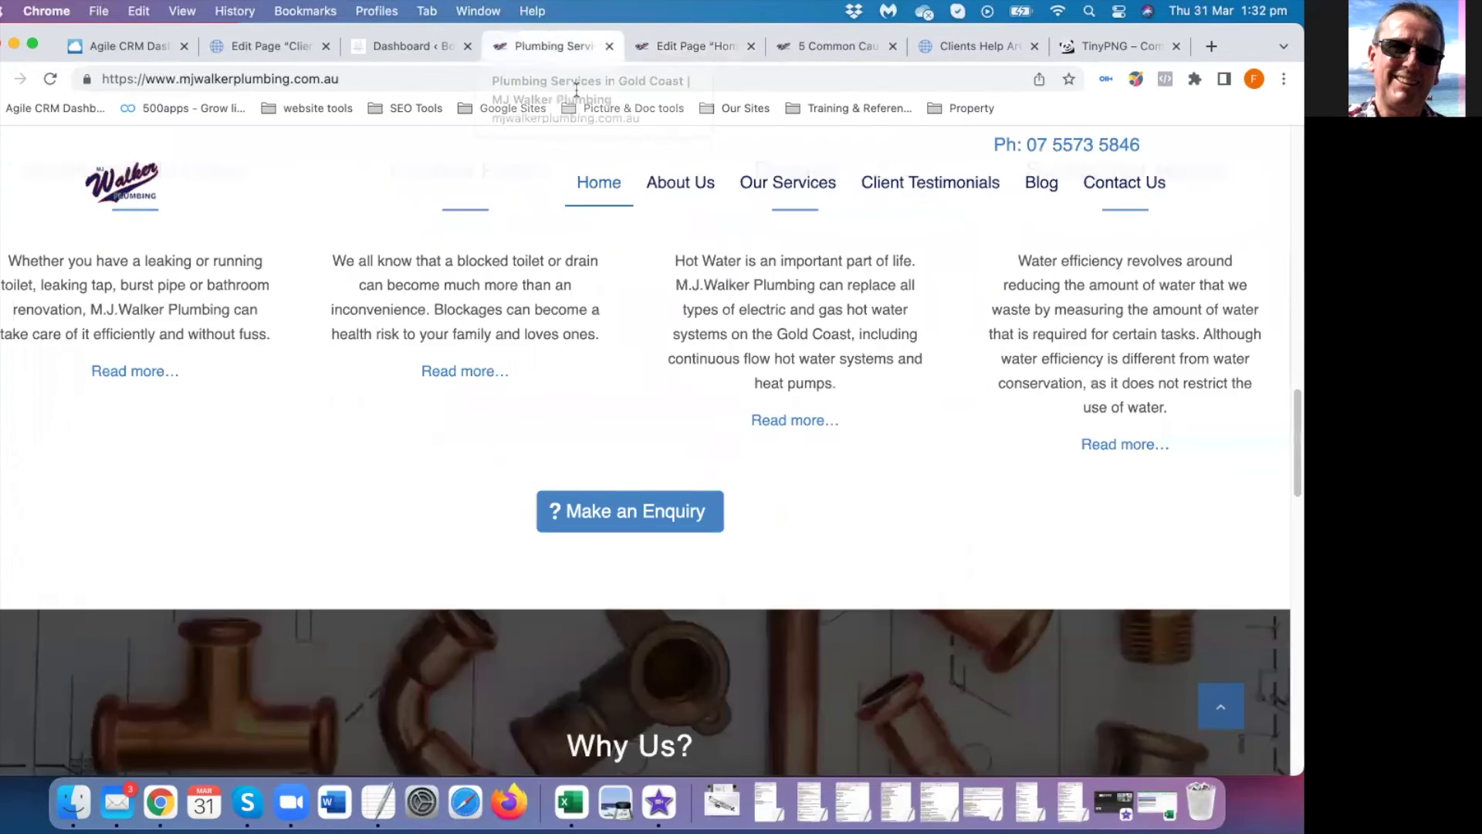
scroll(545, 354, down, 5)
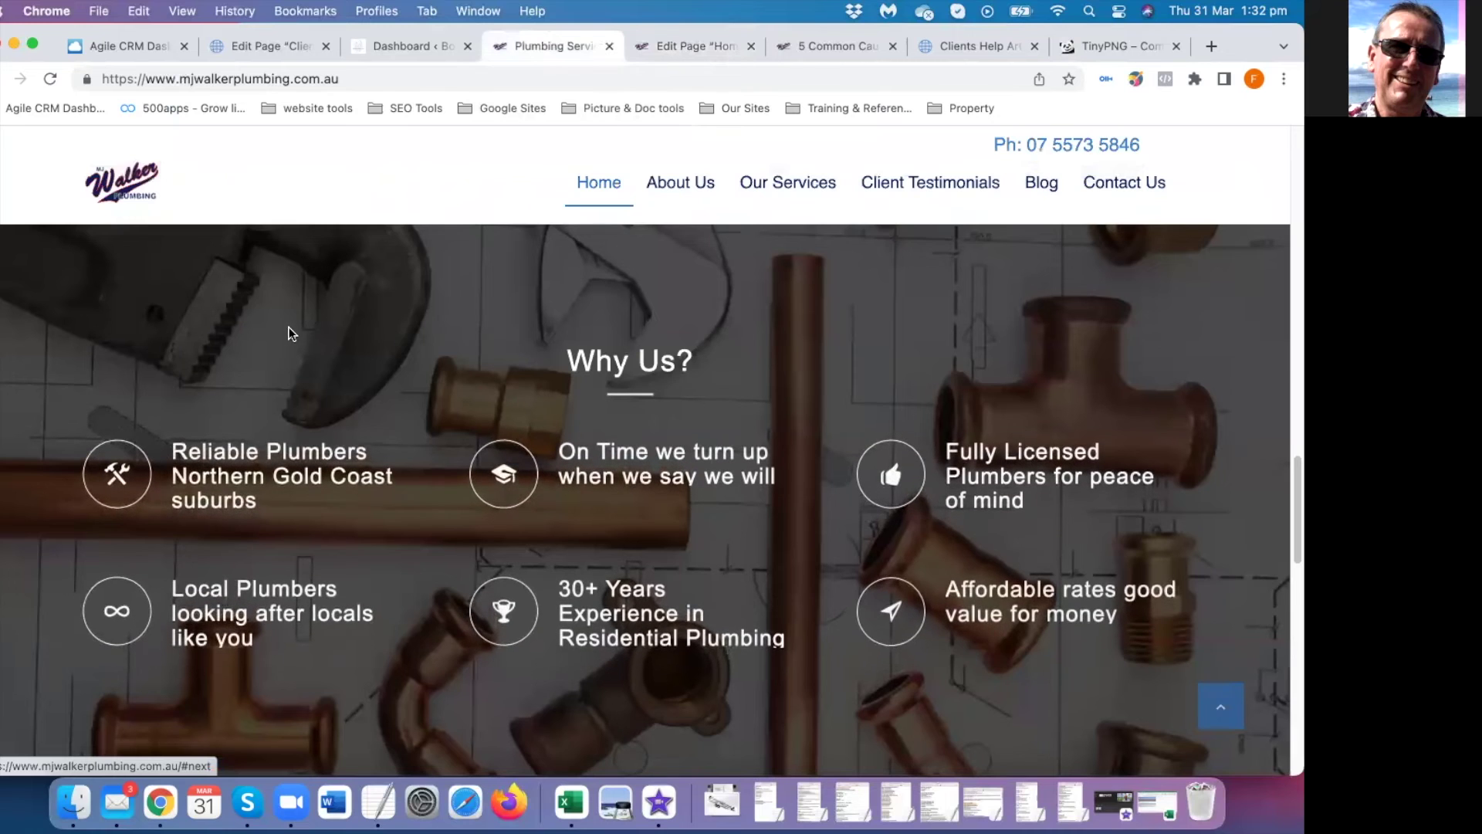
scroll(881, 354, down, 3)
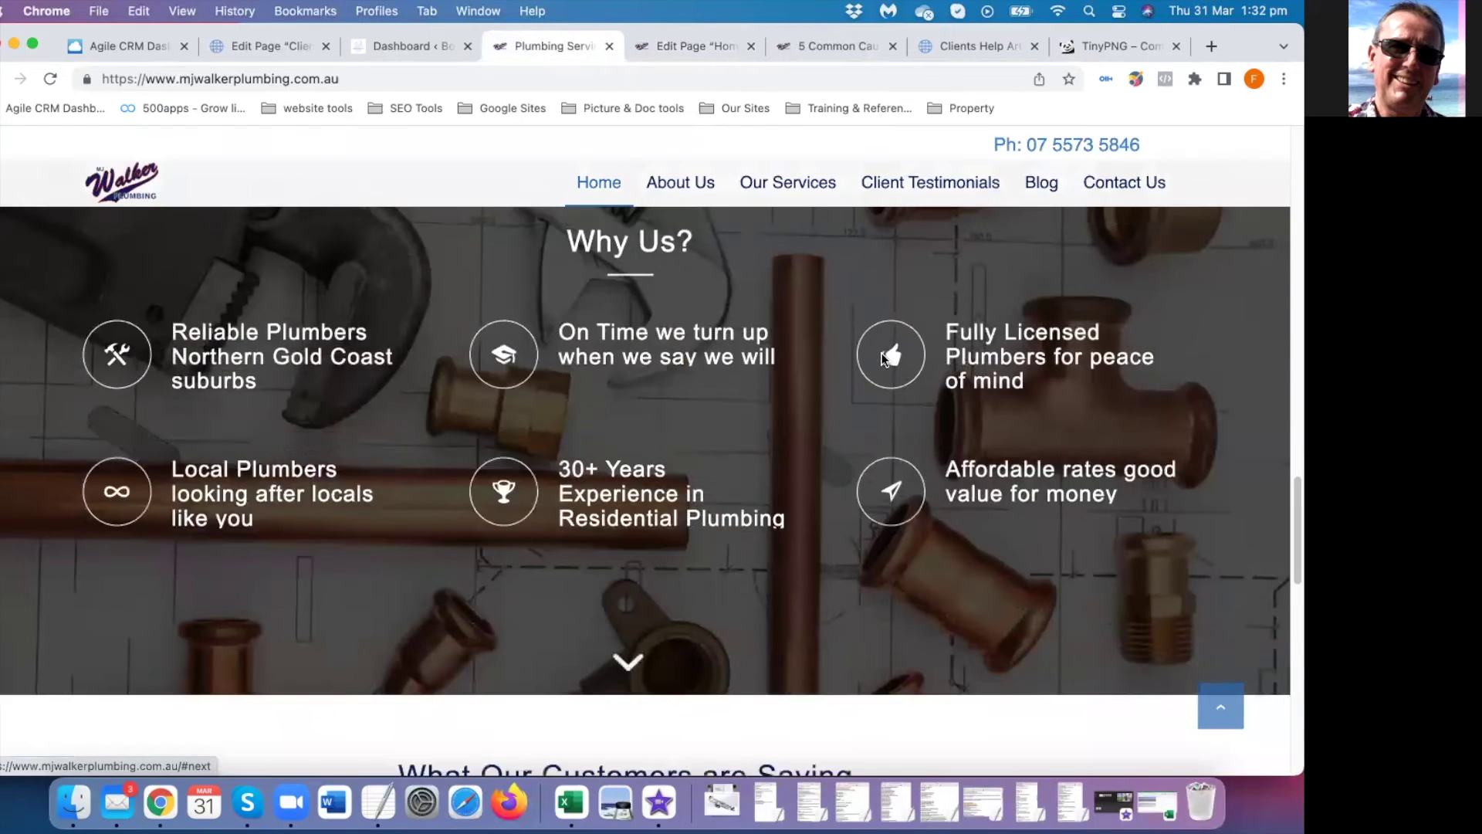
scroll(476, 287, up, 2)
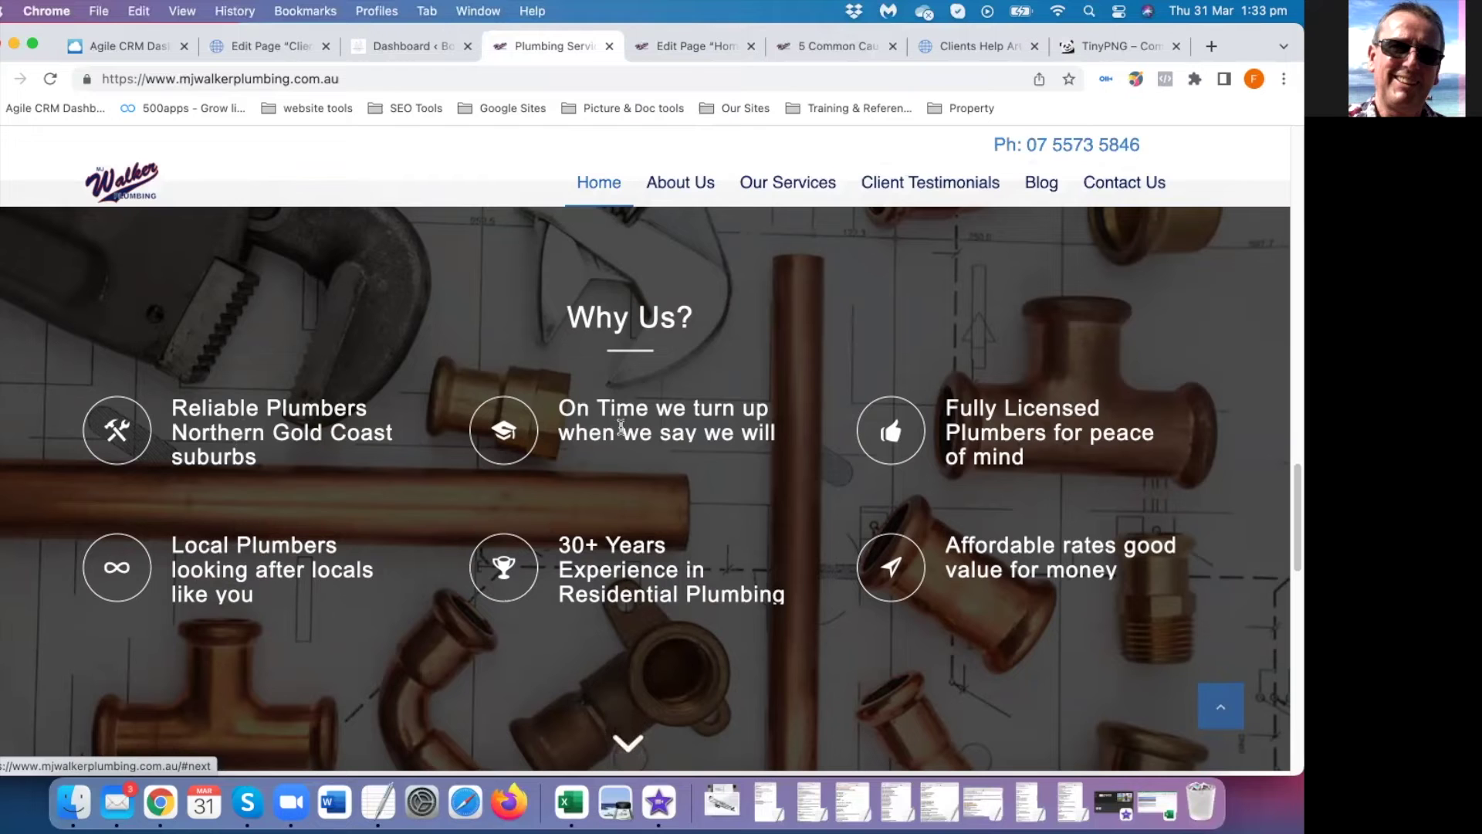
Return to the Home page editor and review the customer testimonials section and the sections around it, down to the last grid row
click(678, 46)
scroll(581, 363, down, 10)
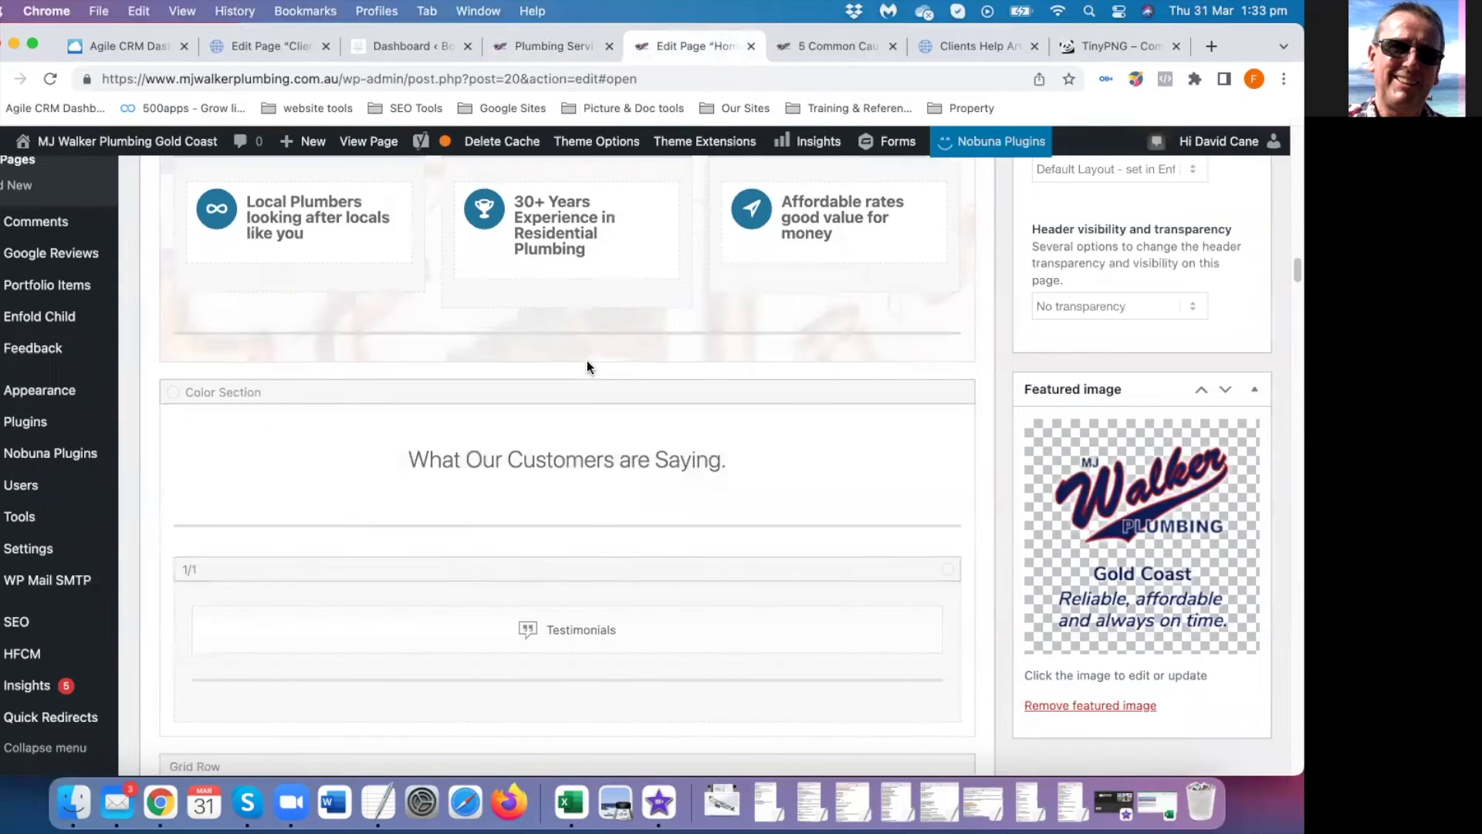
scroll(588, 361, down, 2)
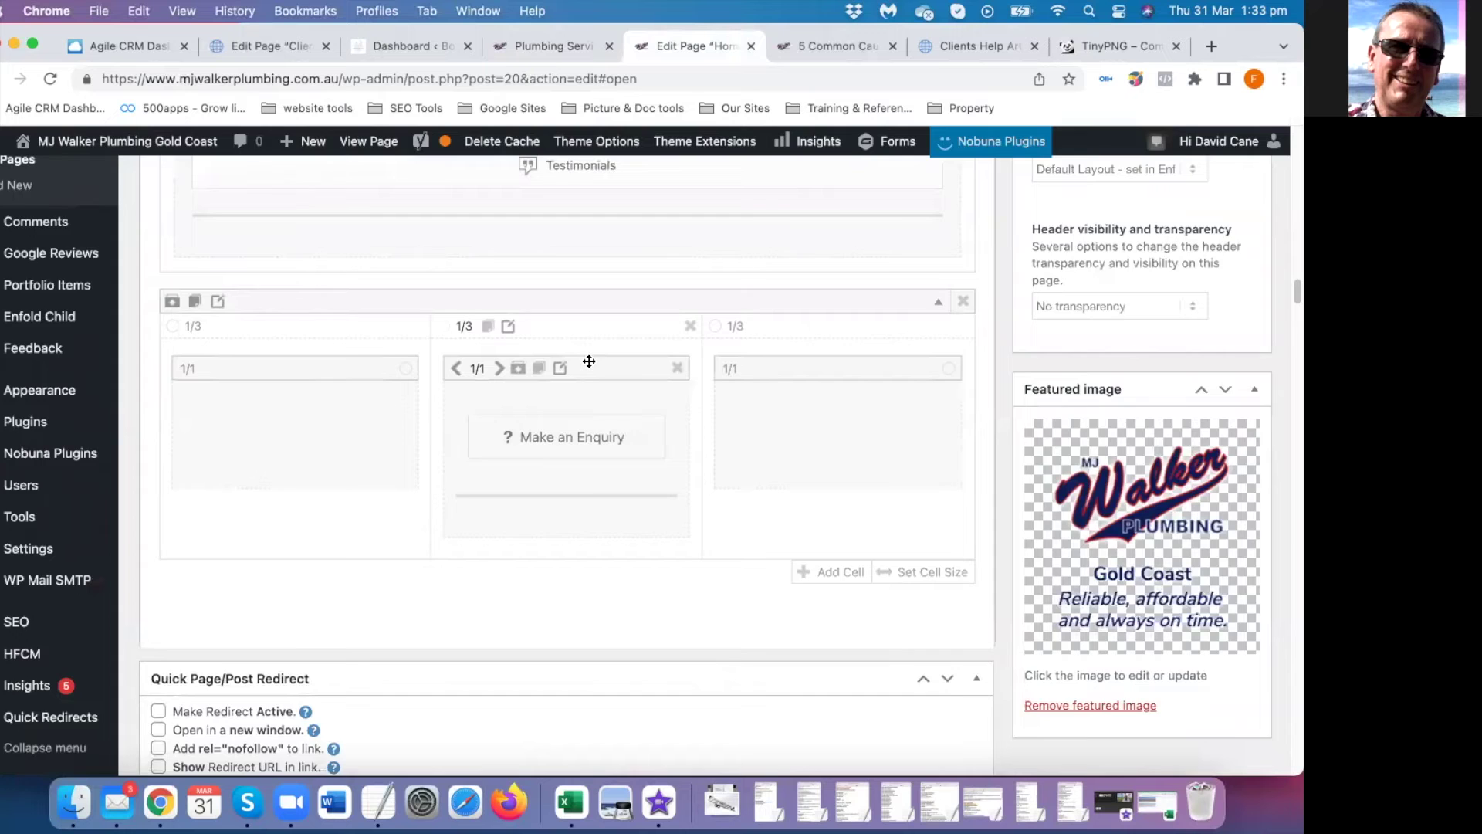
scroll(578, 346, up, 3)
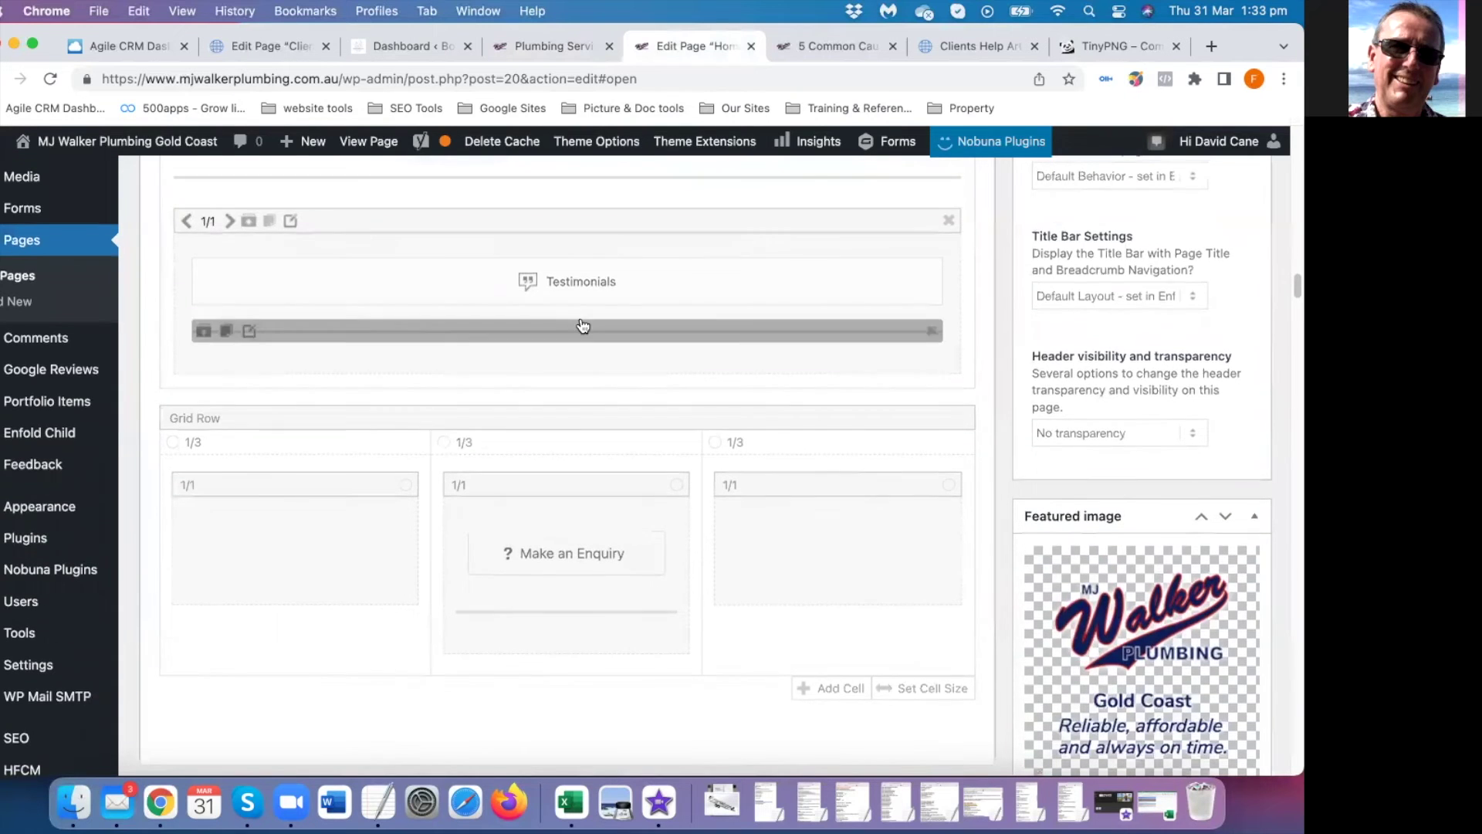
scroll(581, 316, up, 5)
scroll(579, 317, up, 3)
scroll(579, 318, down, 8)
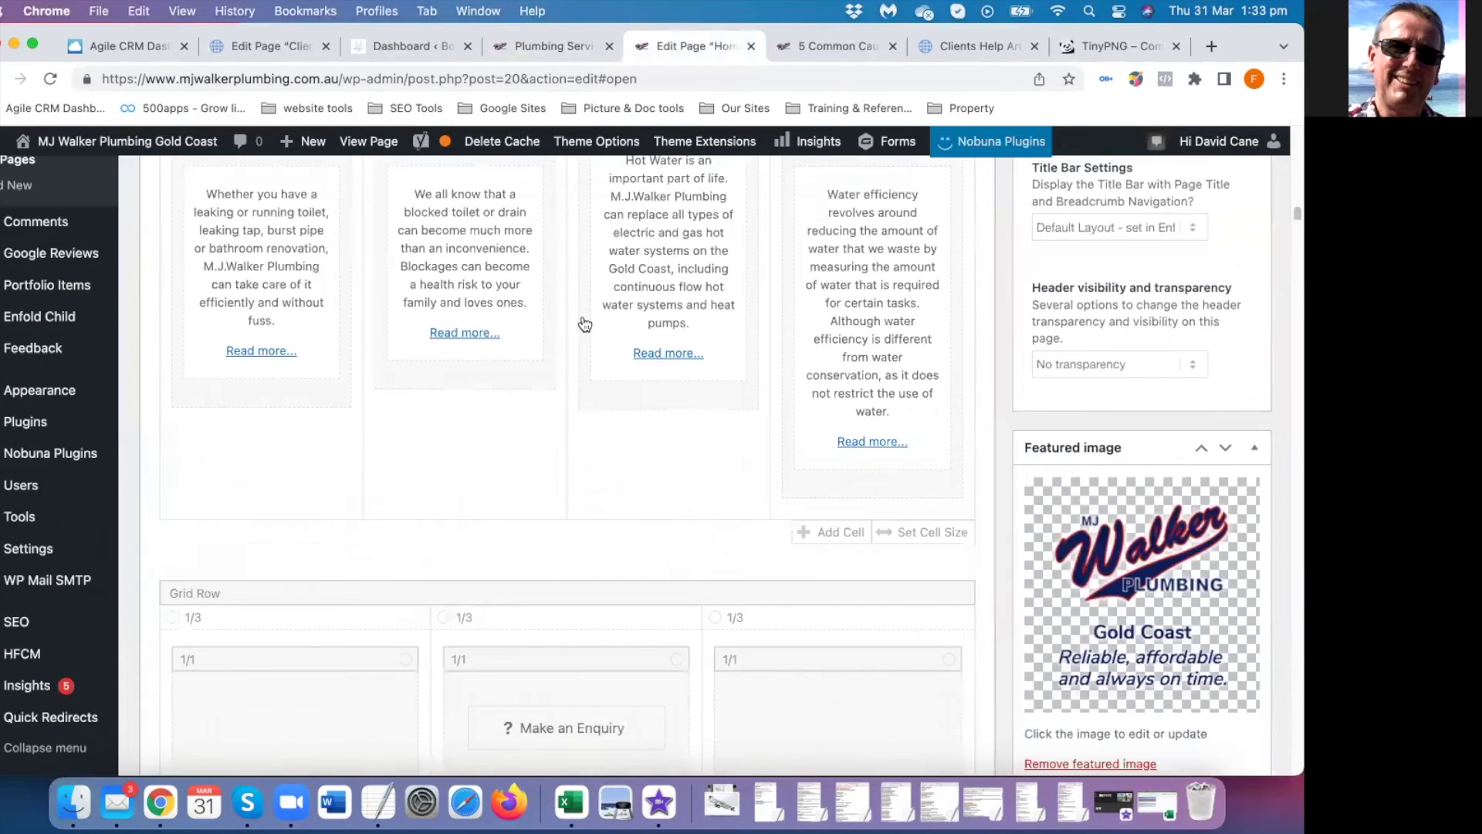
scroll(581, 317, down, 5)
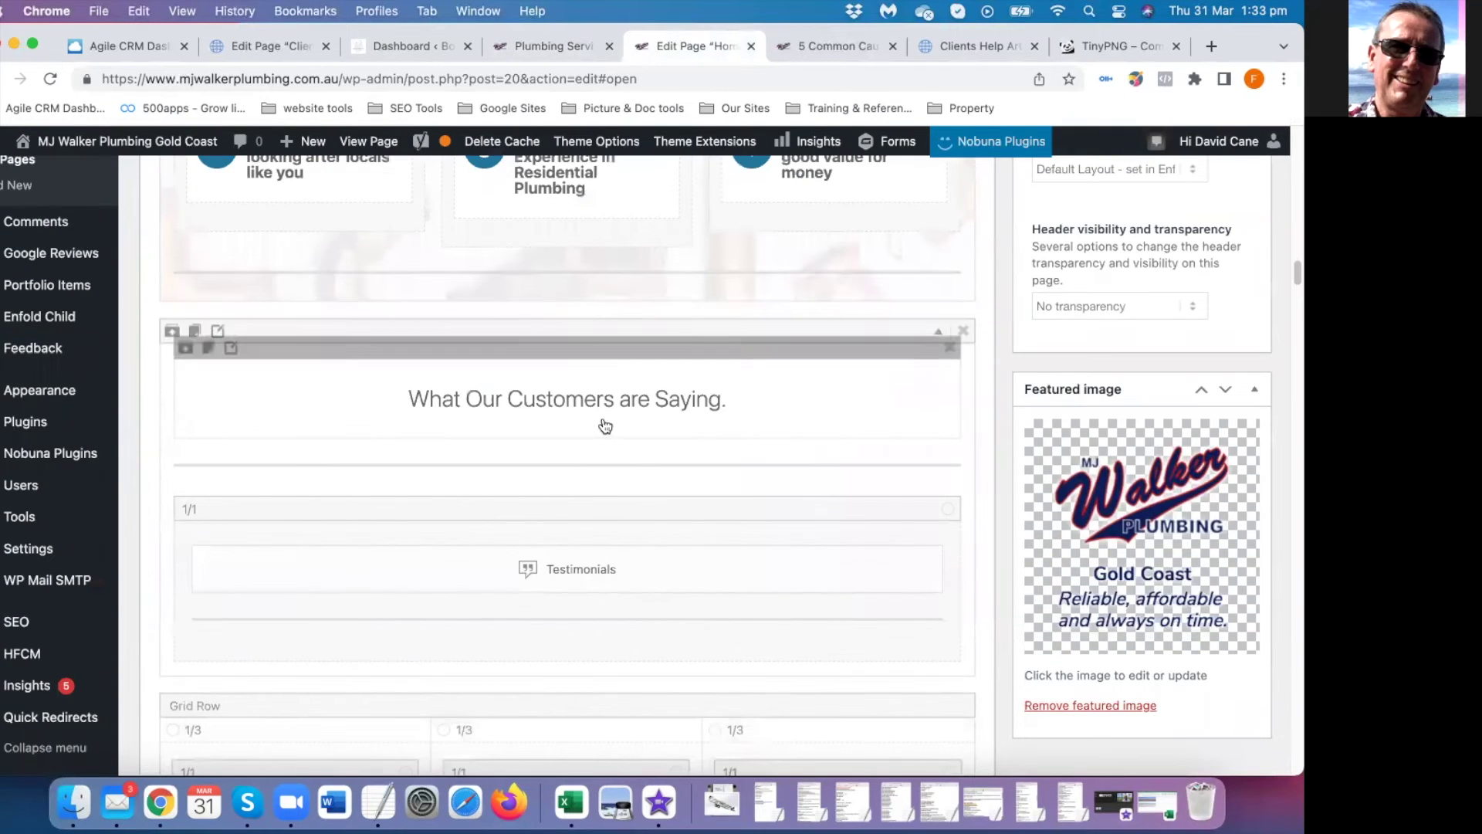
Open the Testimonials element, view the text of the second testimonial, and close that testimonial without changes
click(582, 553)
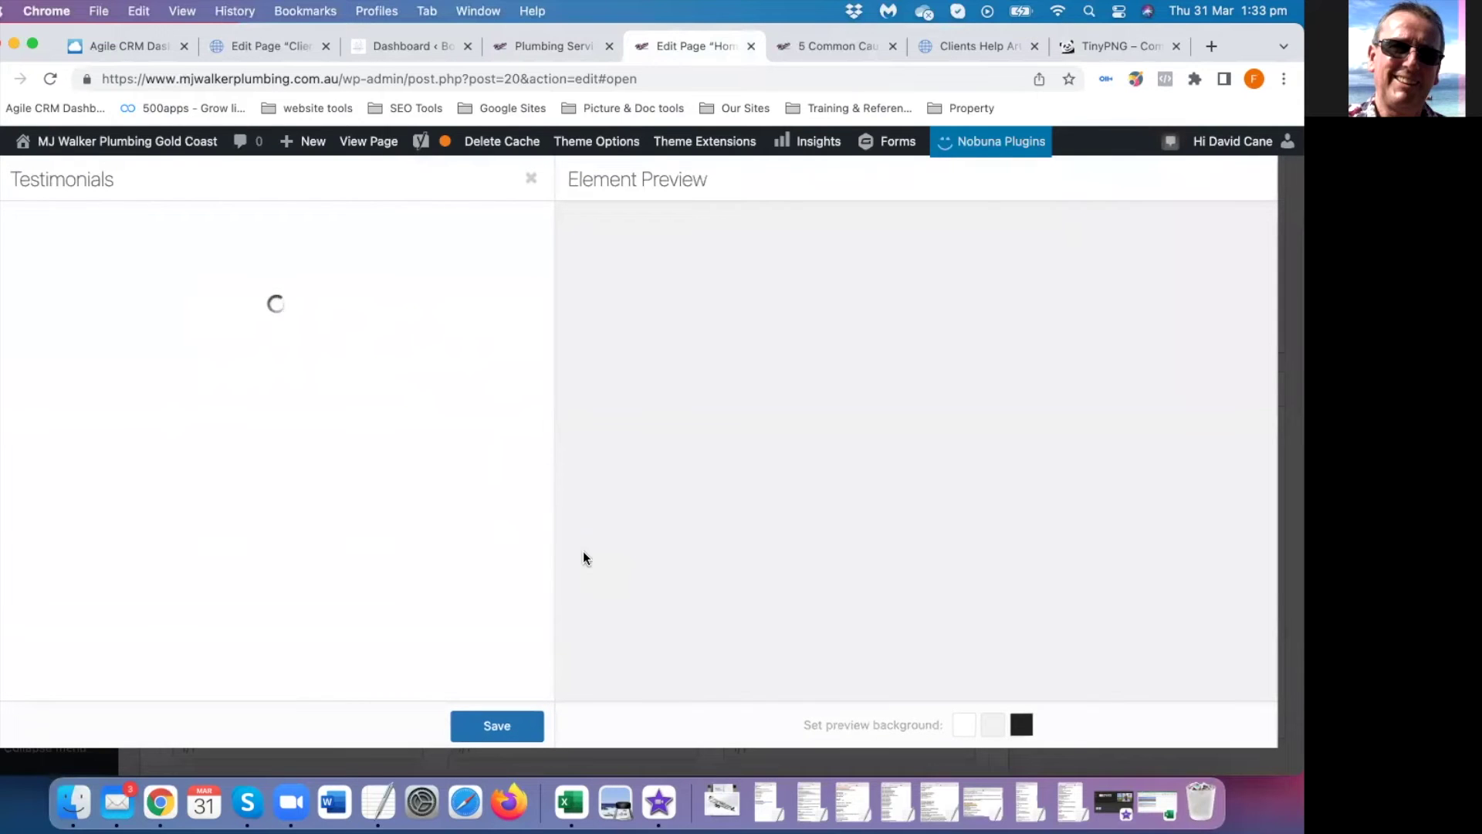
click(131, 345)
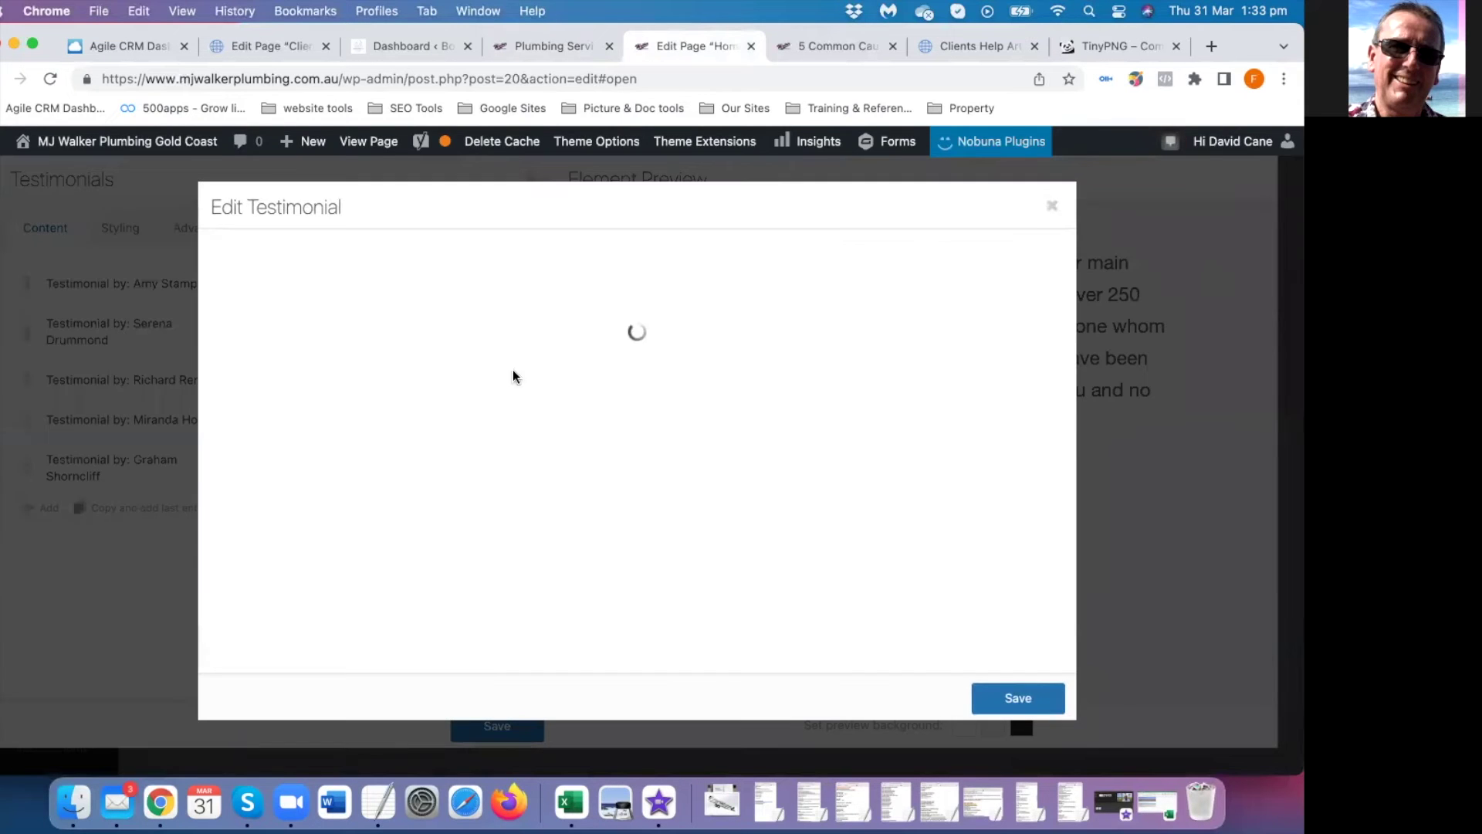
scroll(819, 442, down, 5)
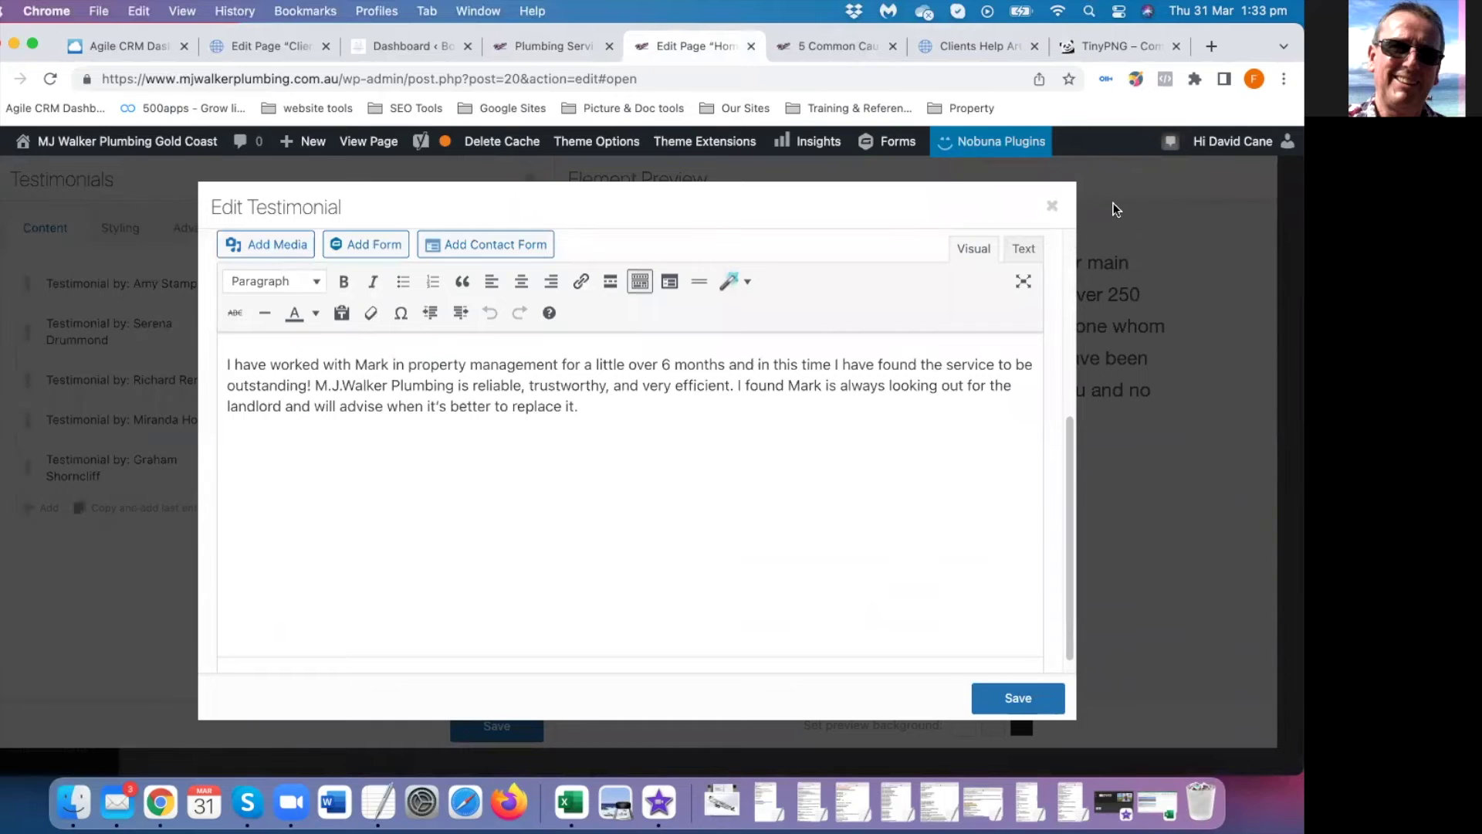
click(1050, 210)
Copy the last testimonial entry as a new one, delete the copy, and save the Testimonials element
click(104, 508)
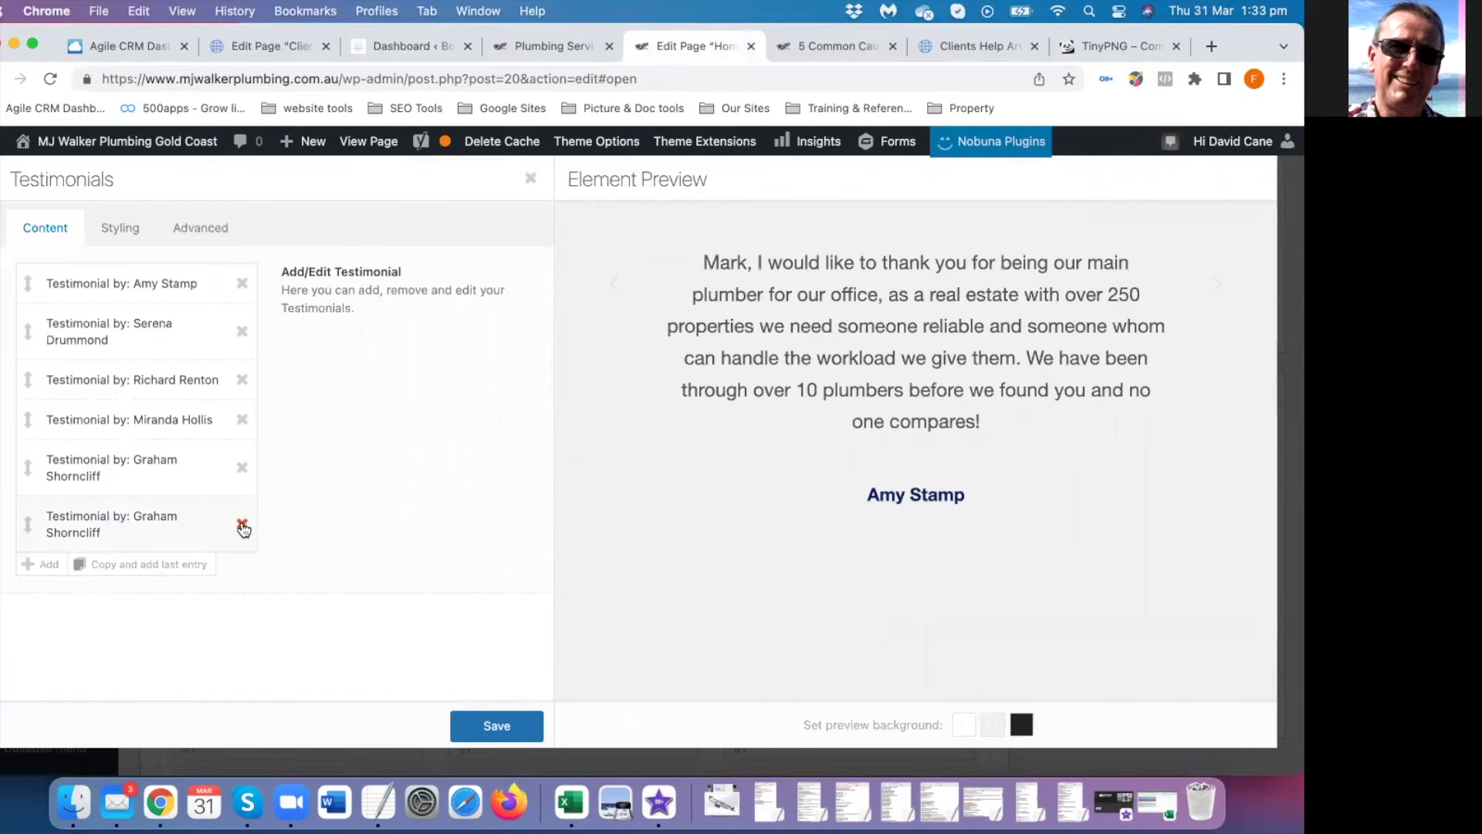
drag(26, 467, 26, 476)
click(497, 726)
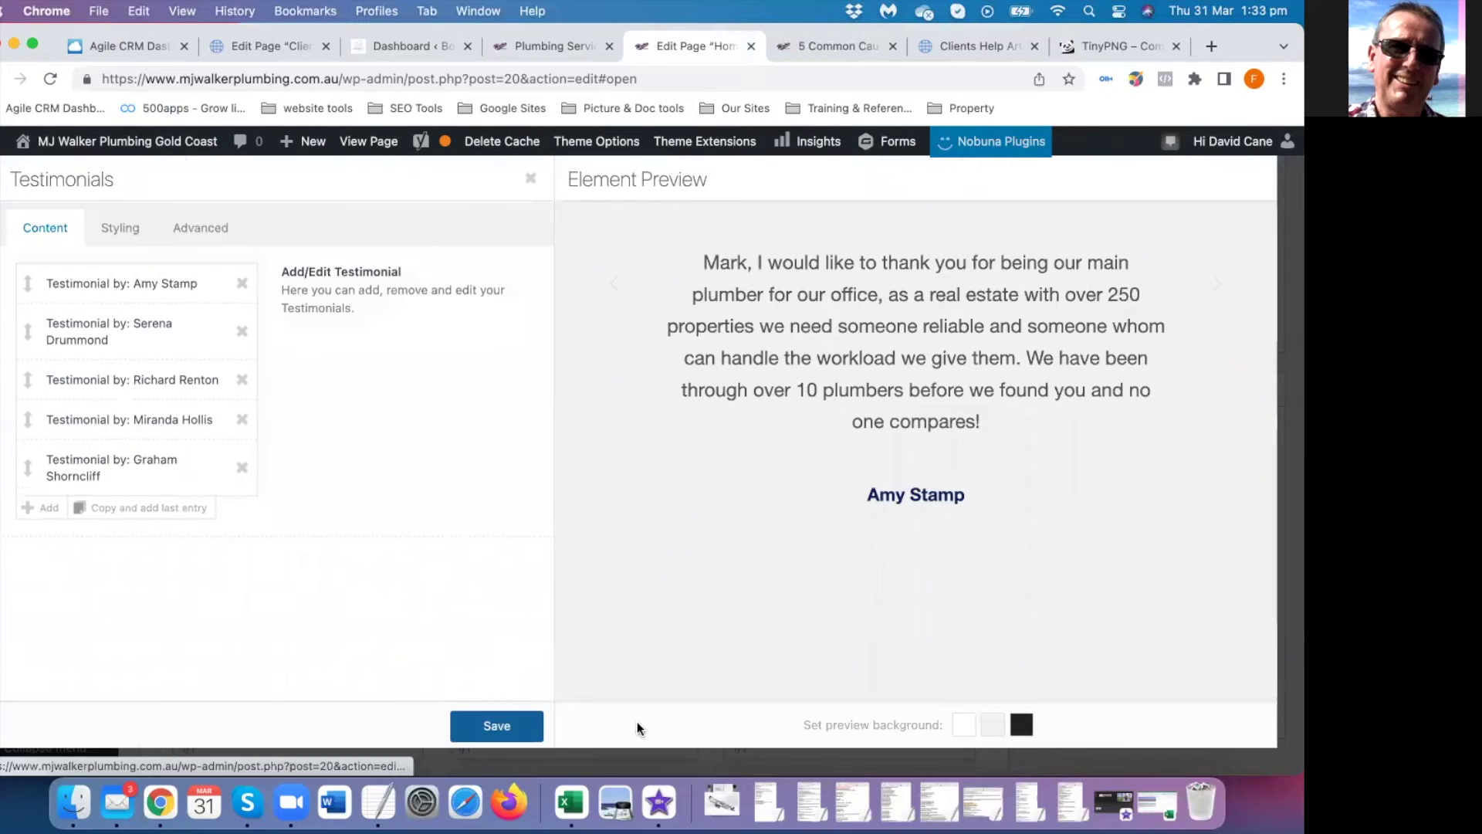
Move the full-width column holding the Testimonials element out of its color section, to just above that section
drag(440, 506, 471, 310)
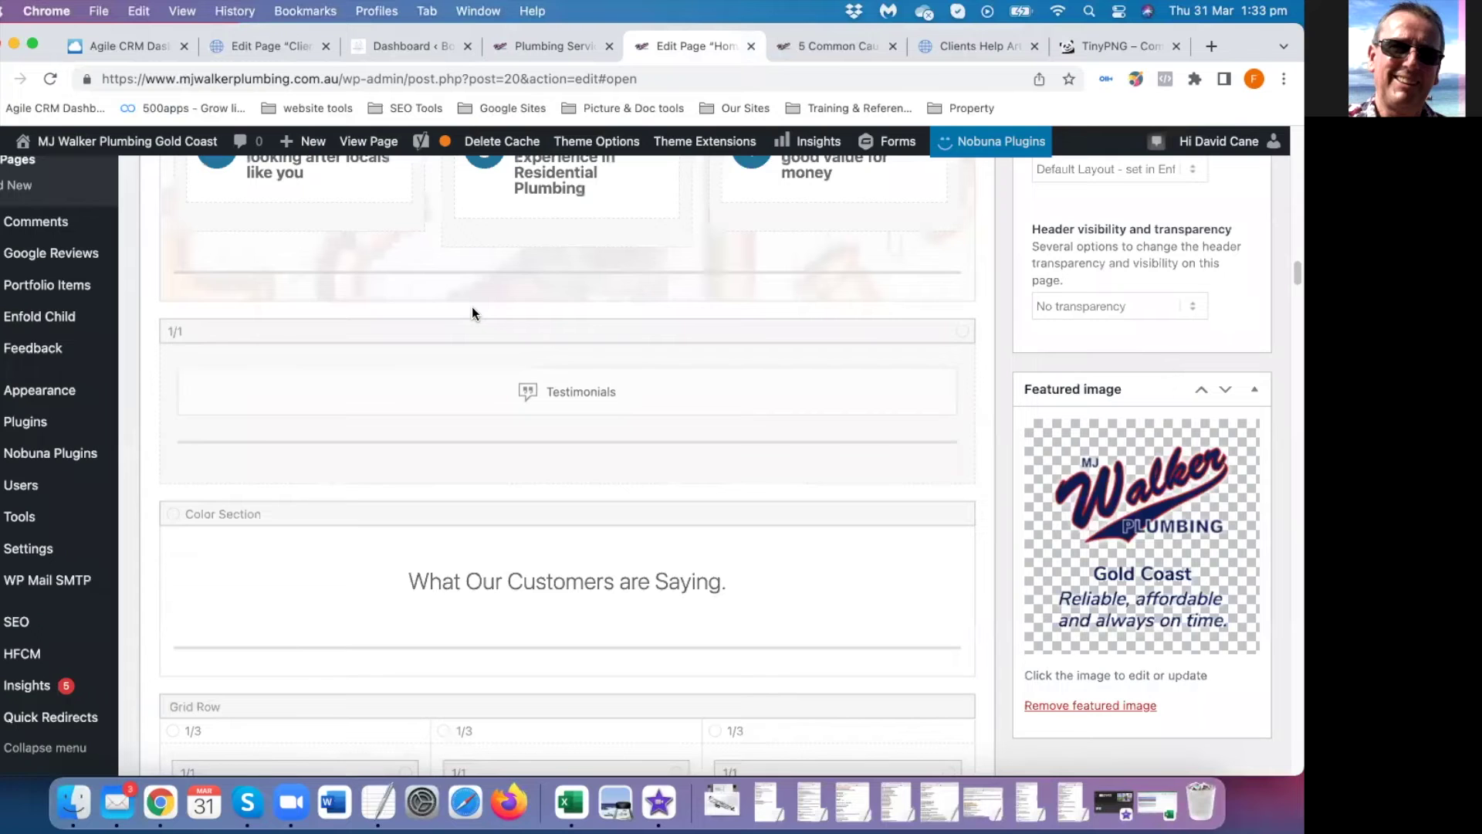
Review the page's redirect options and Yoast SEO settings, including focus keyphrase, Google preview, SEO title and meta description
scroll(929, 543, down, 8)
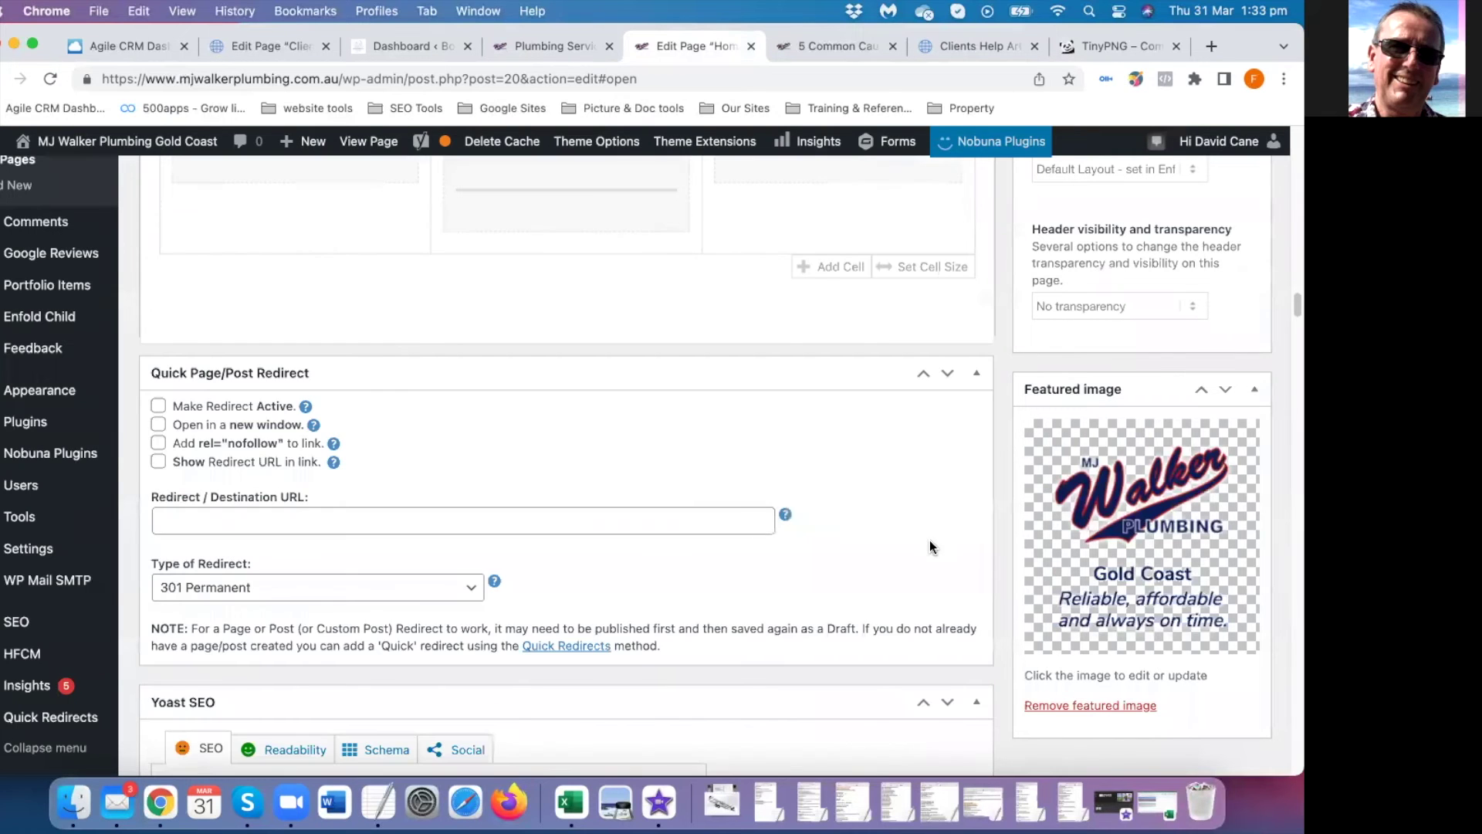
scroll(929, 540, down, 5)
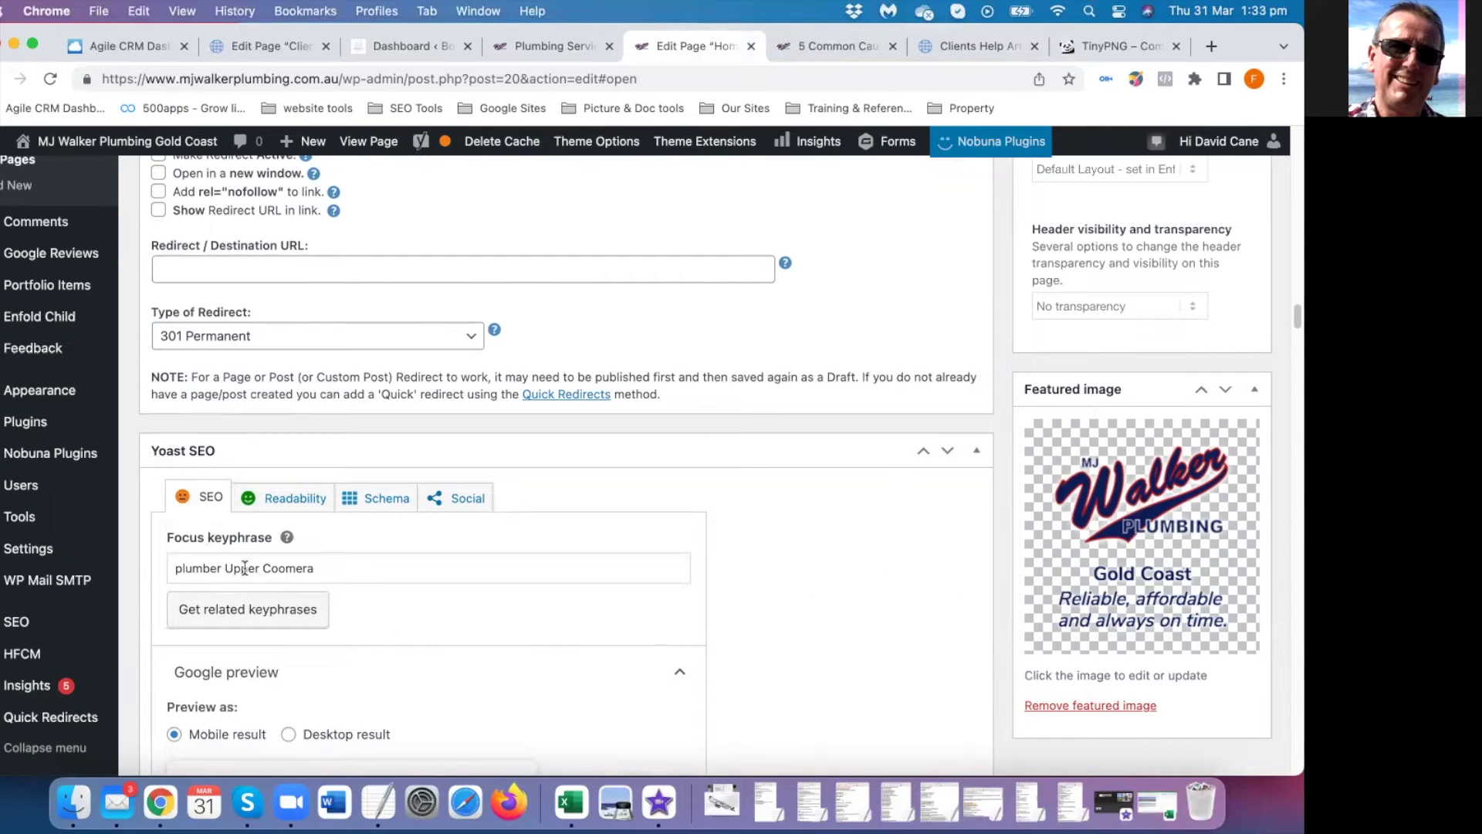
scroll(369, 591, down, 3)
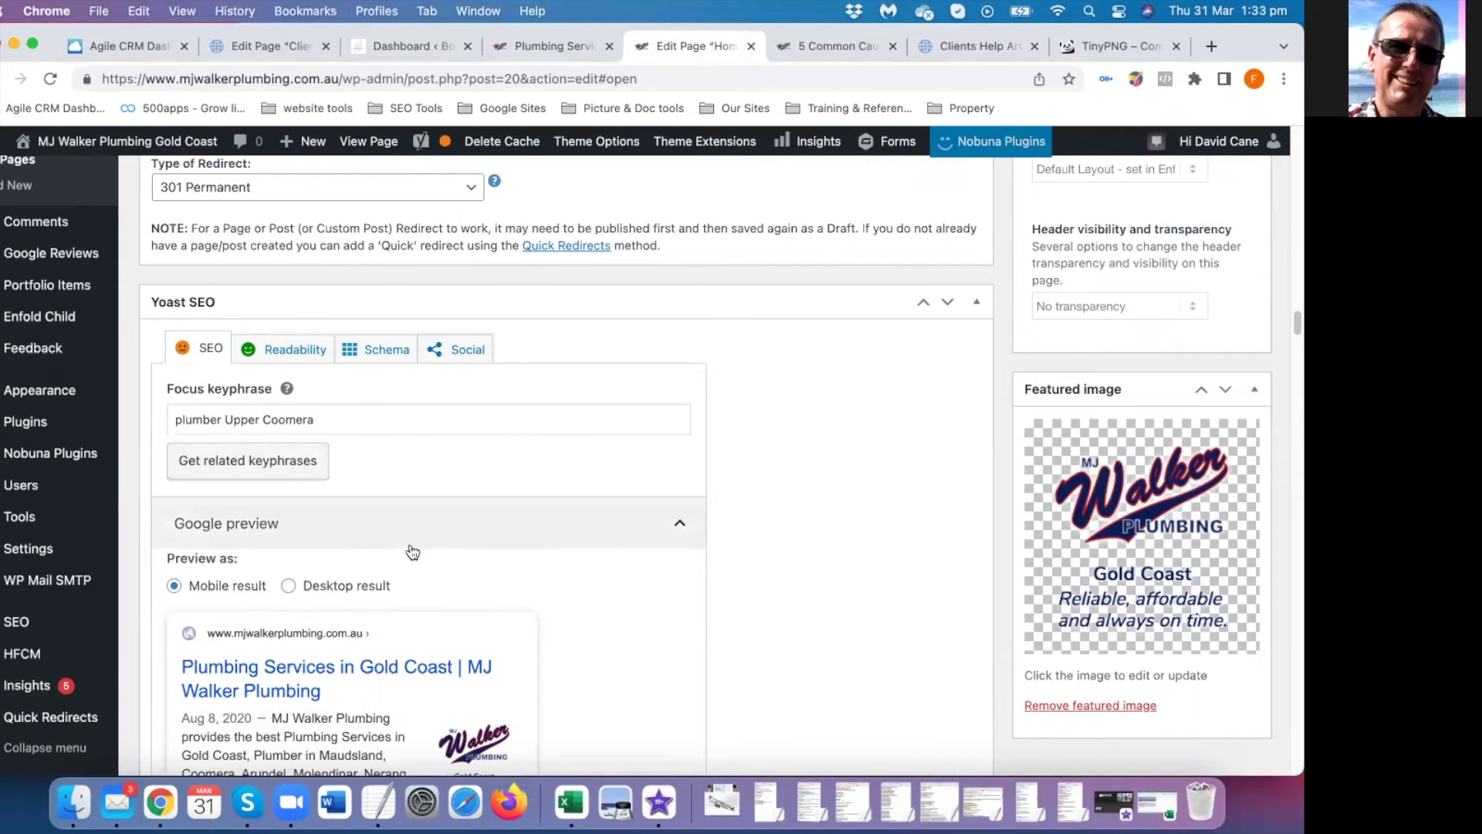
scroll(386, 548, down, 5)
scroll(313, 533, down, 6)
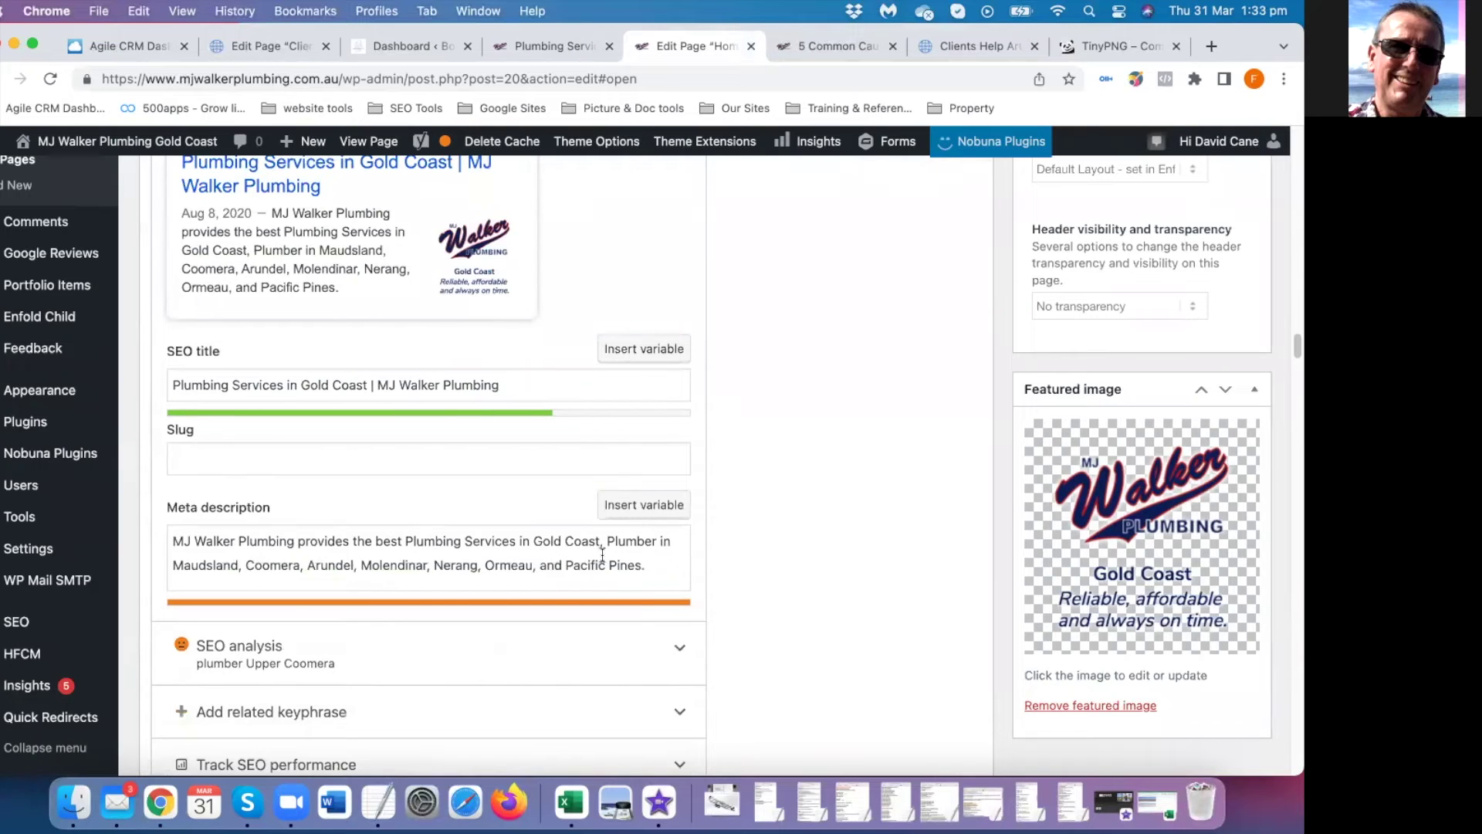
scroll(701, 553, down, 4)
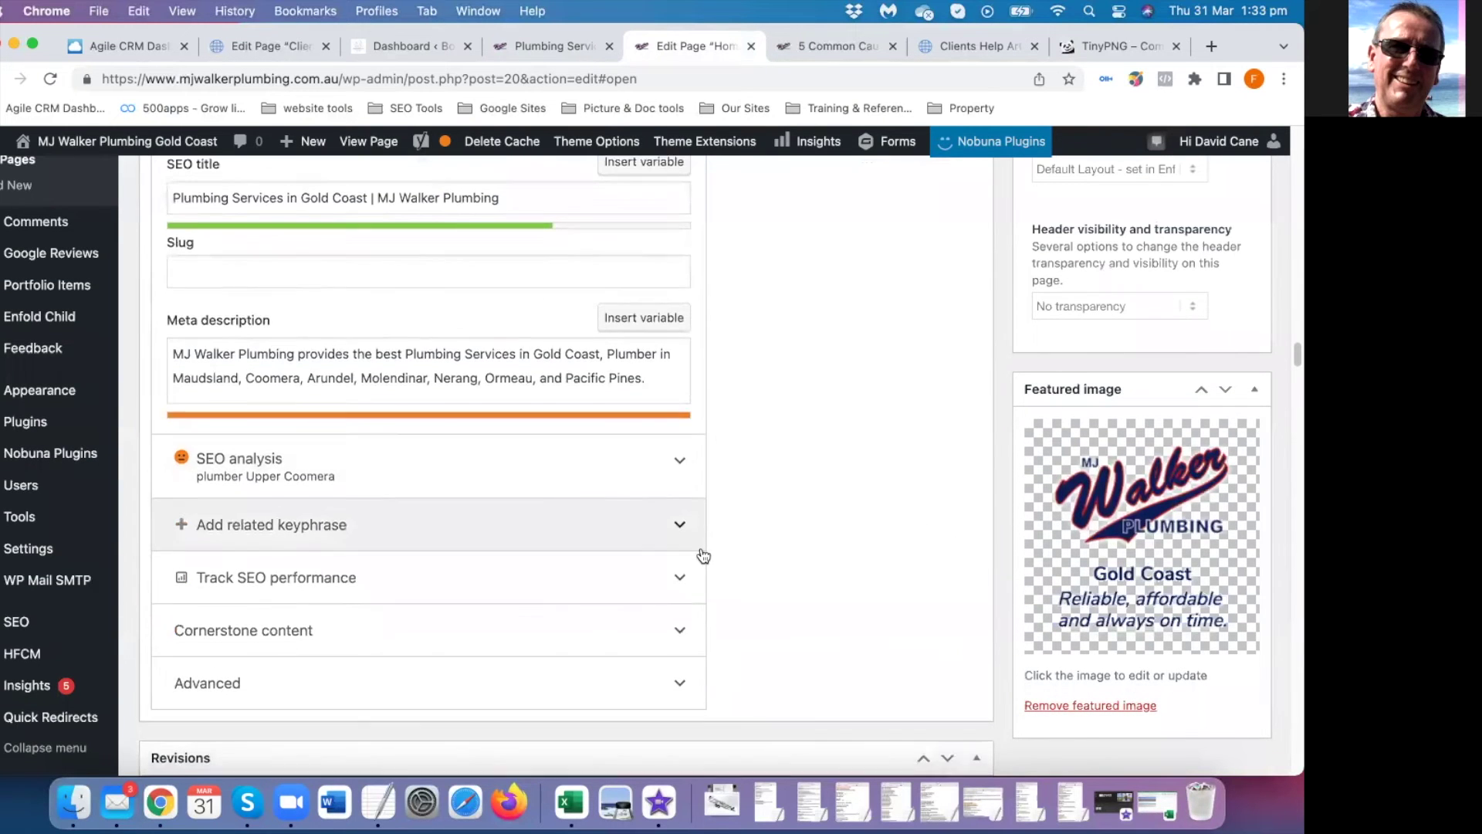
Review the page's revisions, featured image and Layout settings, from the sidebar options to header visibility and transparency
scroll(704, 556, down, 7)
scroll(908, 571, up, 11)
scroll(910, 569, down, 10)
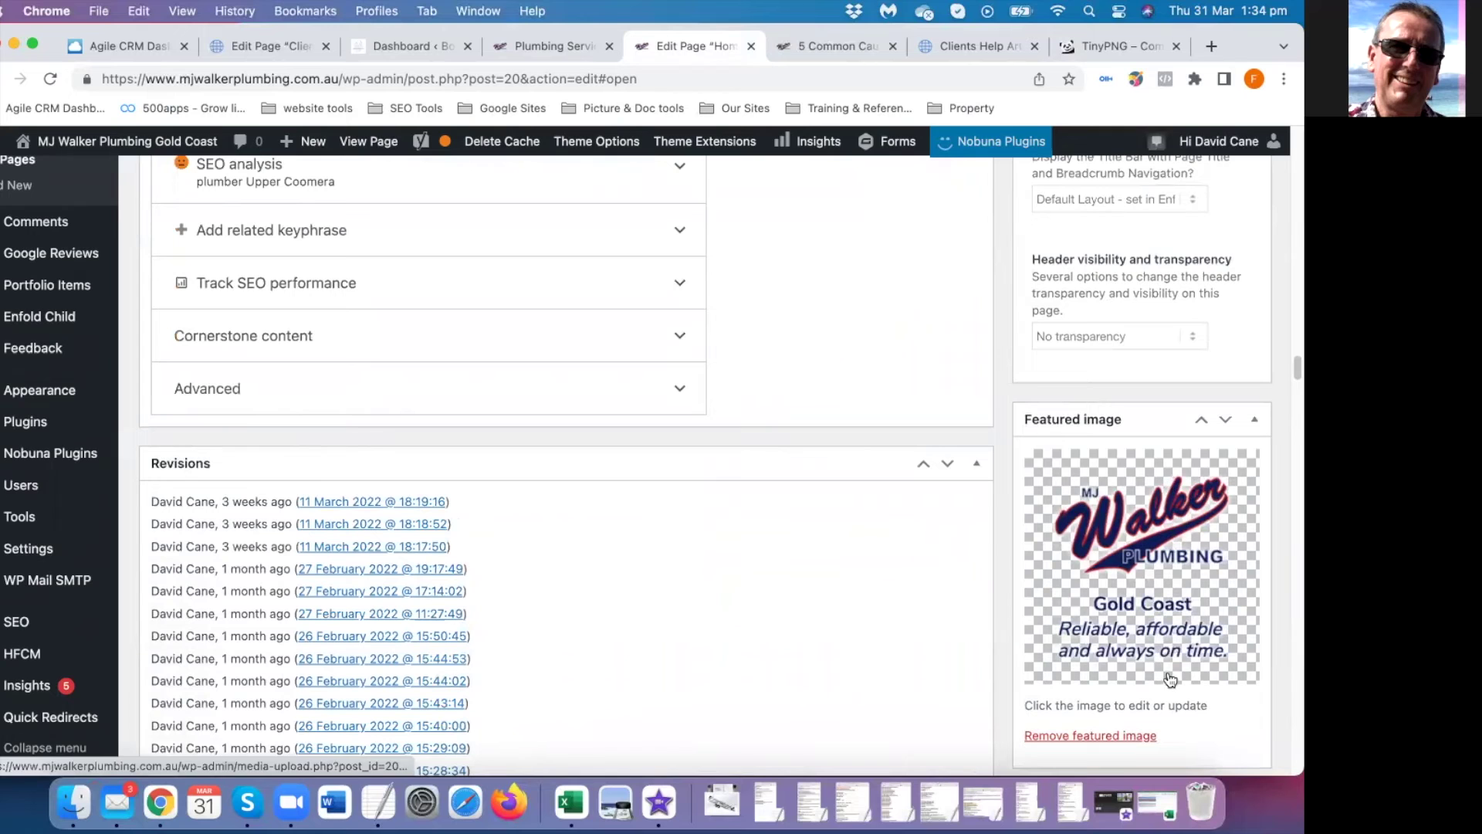
scroll(1171, 679, up, 11)
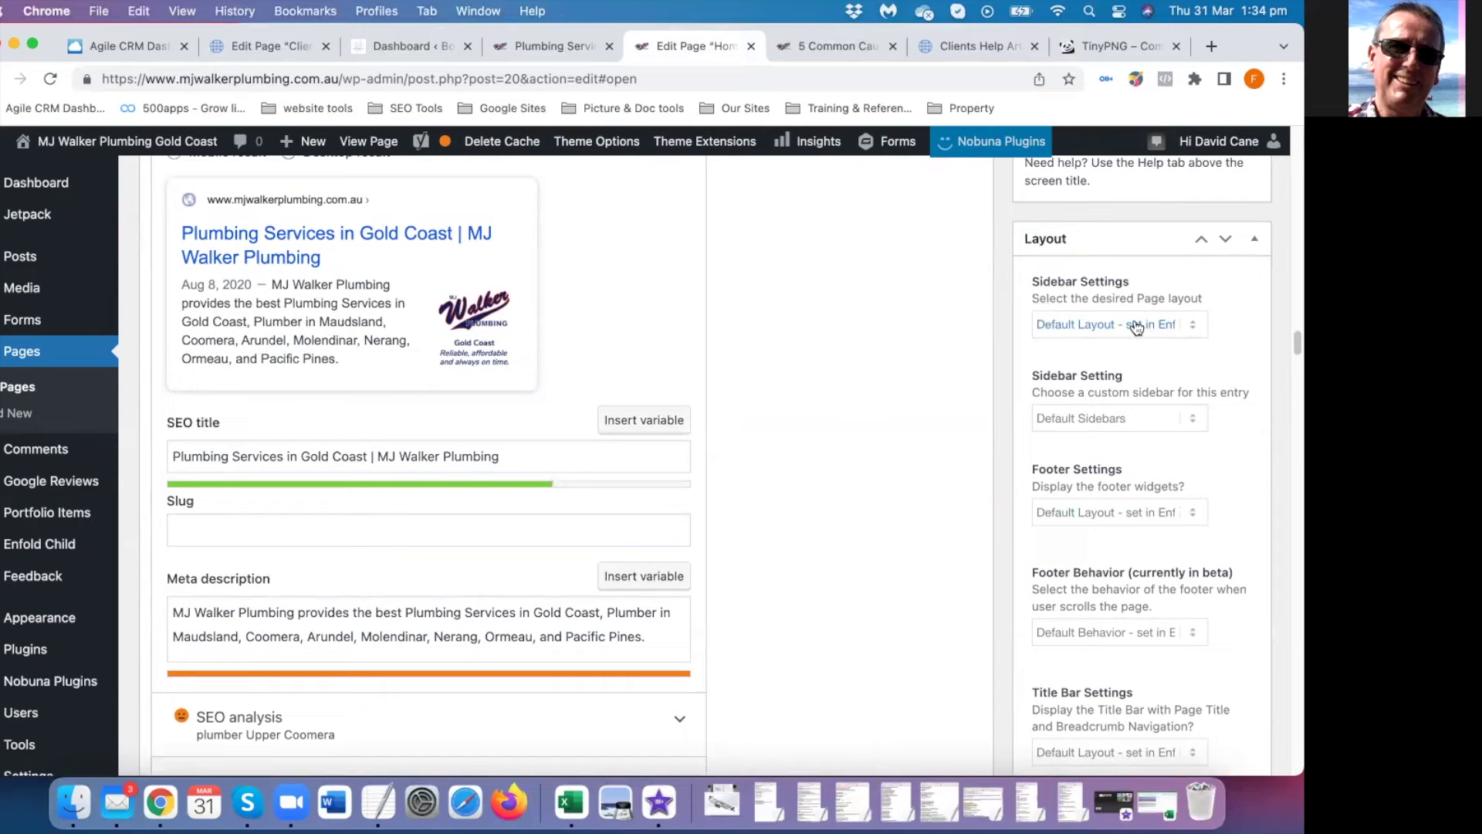
scroll(1204, 440, down, 3)
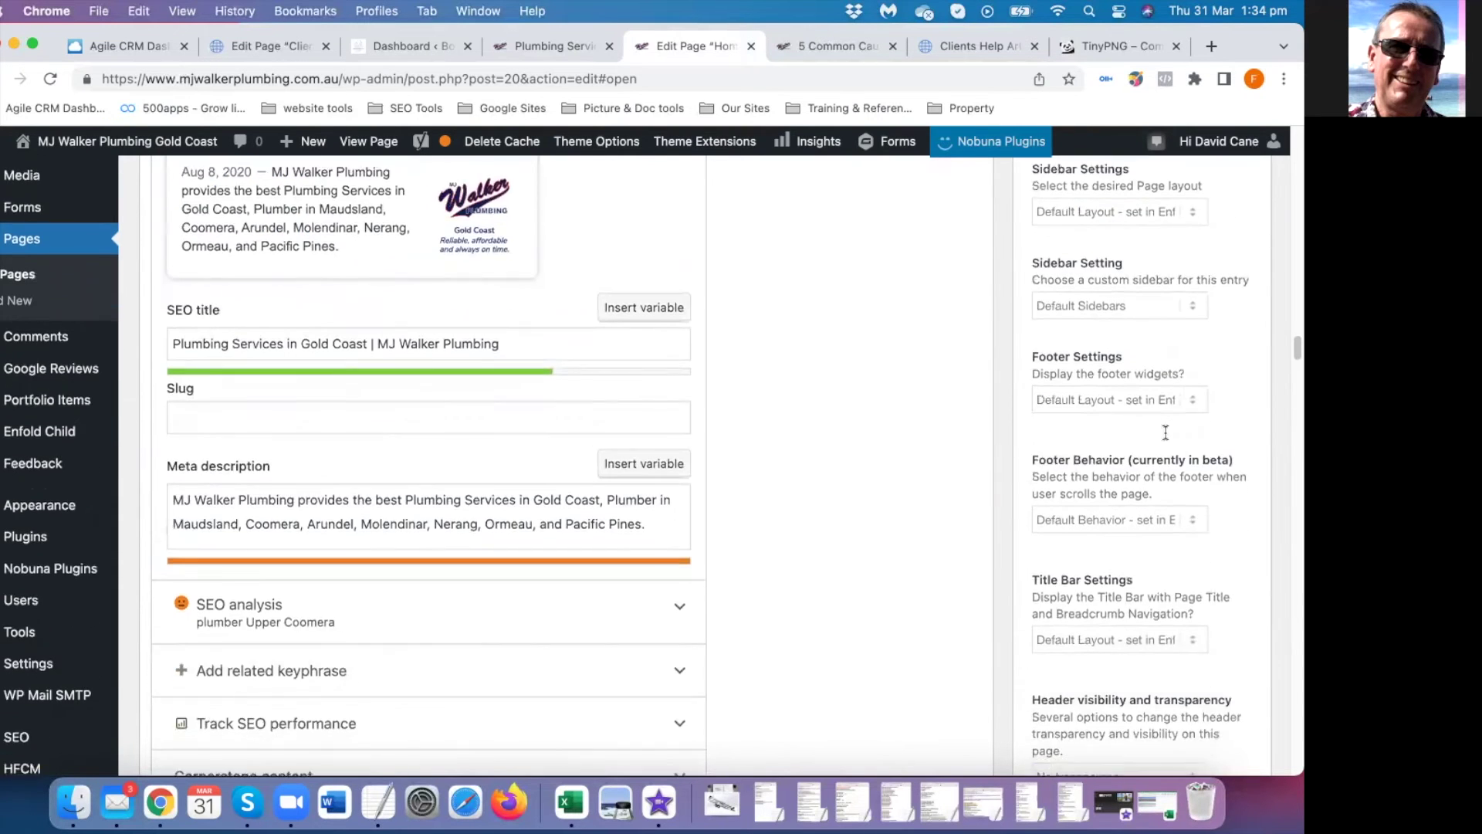
scroll(1143, 416, down, 3)
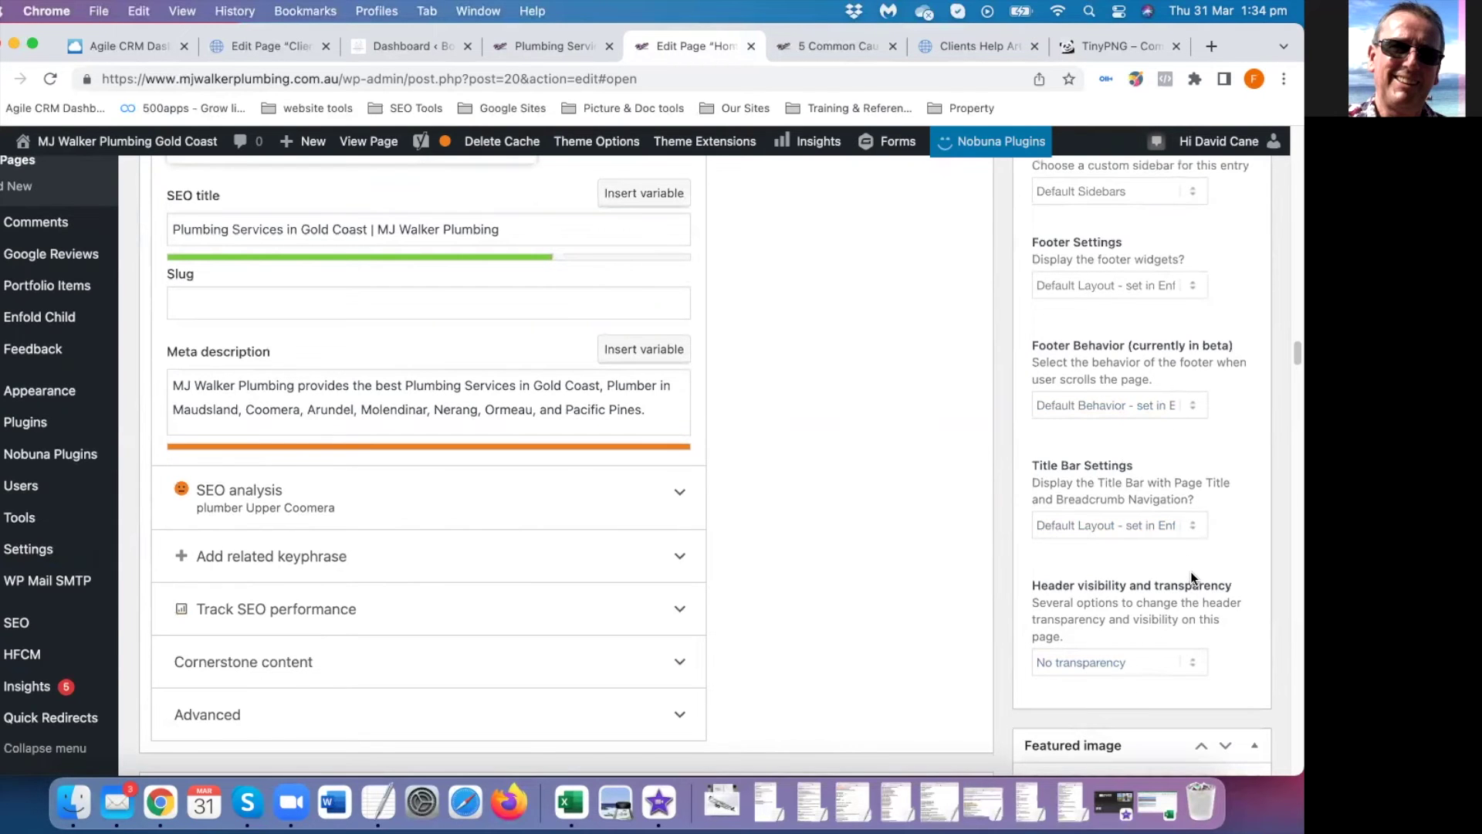
Review the page's Publish settings, from status, visibility and revisions to readability and SEO, together with the Page Attributes
scroll(1190, 571, up, 12)
scroll(1188, 576, up, 3)
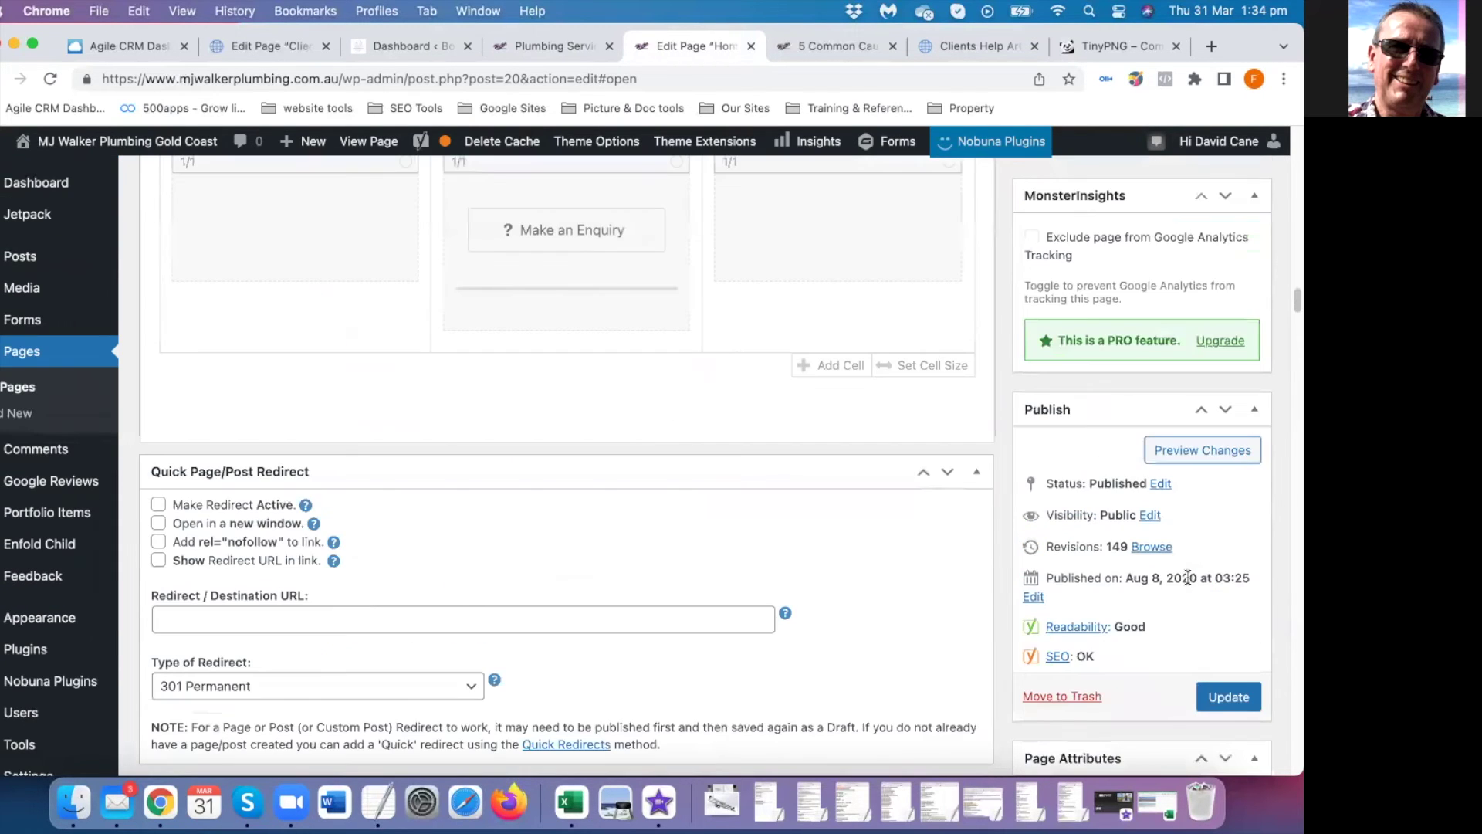
scroll(1187, 578, down, 5)
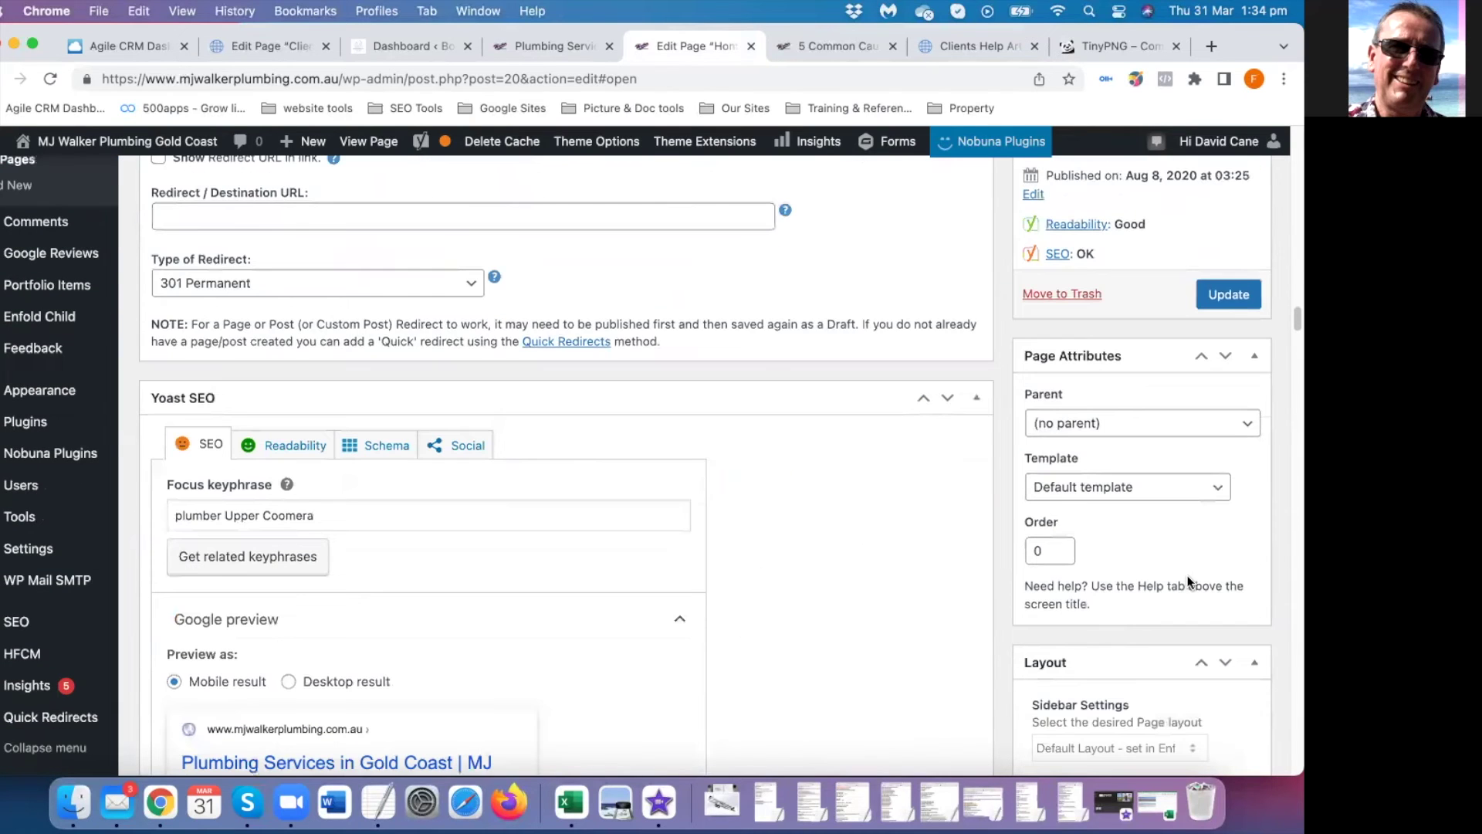
scroll(1181, 576, up, 4)
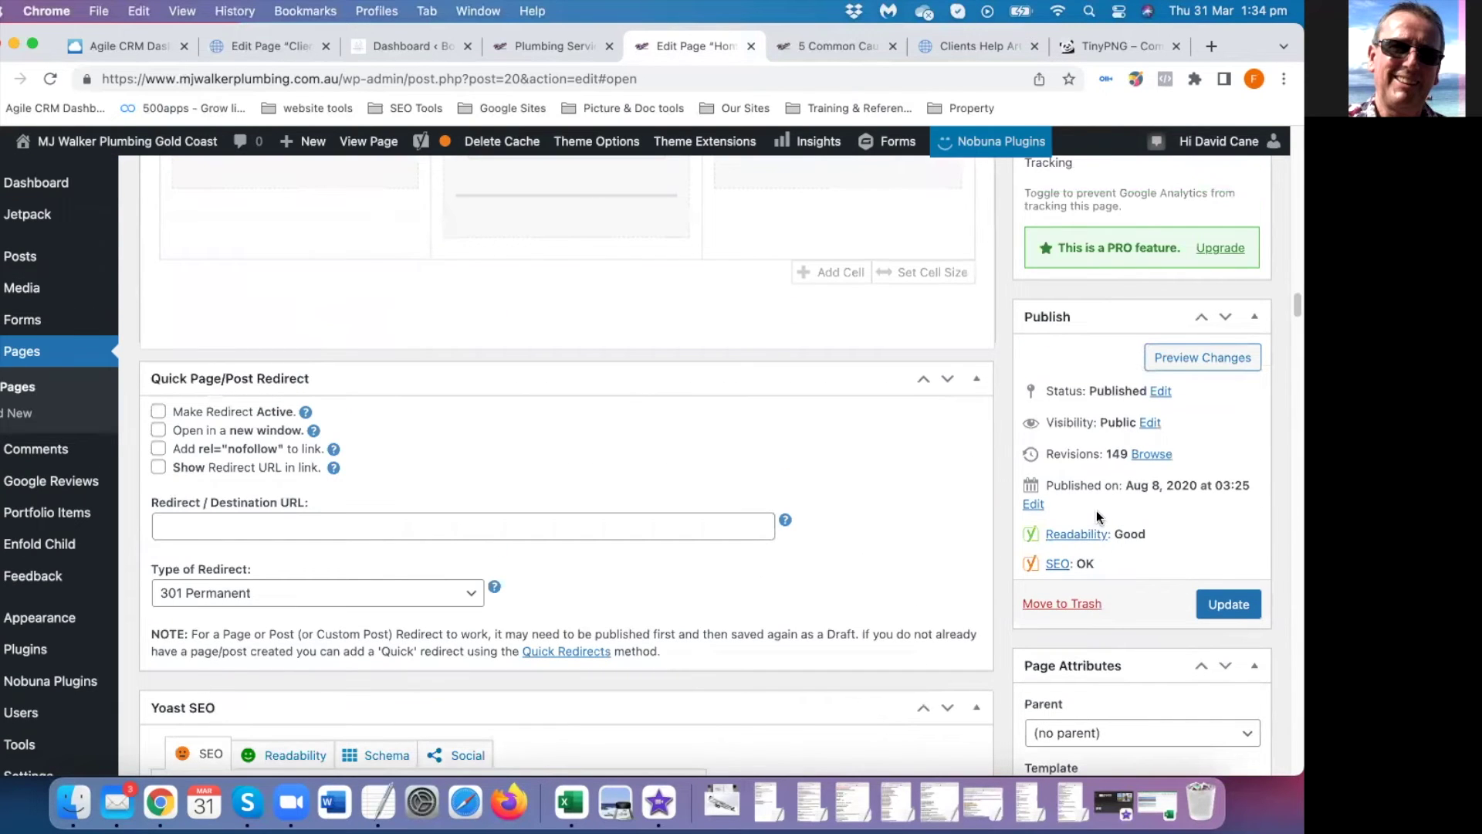
scroll(1111, 556, up, 1)
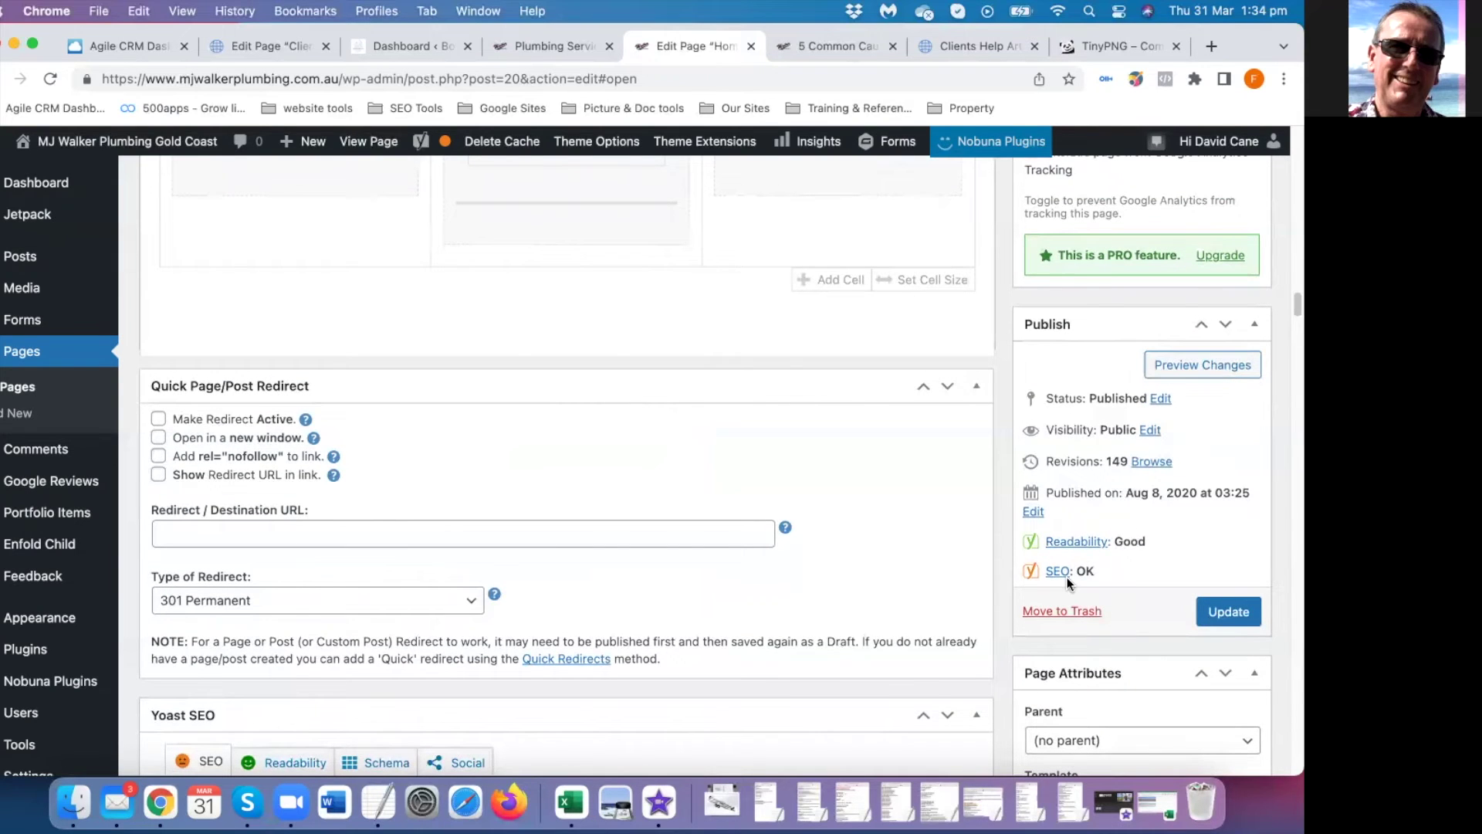
scroll(1150, 578, up, 2)
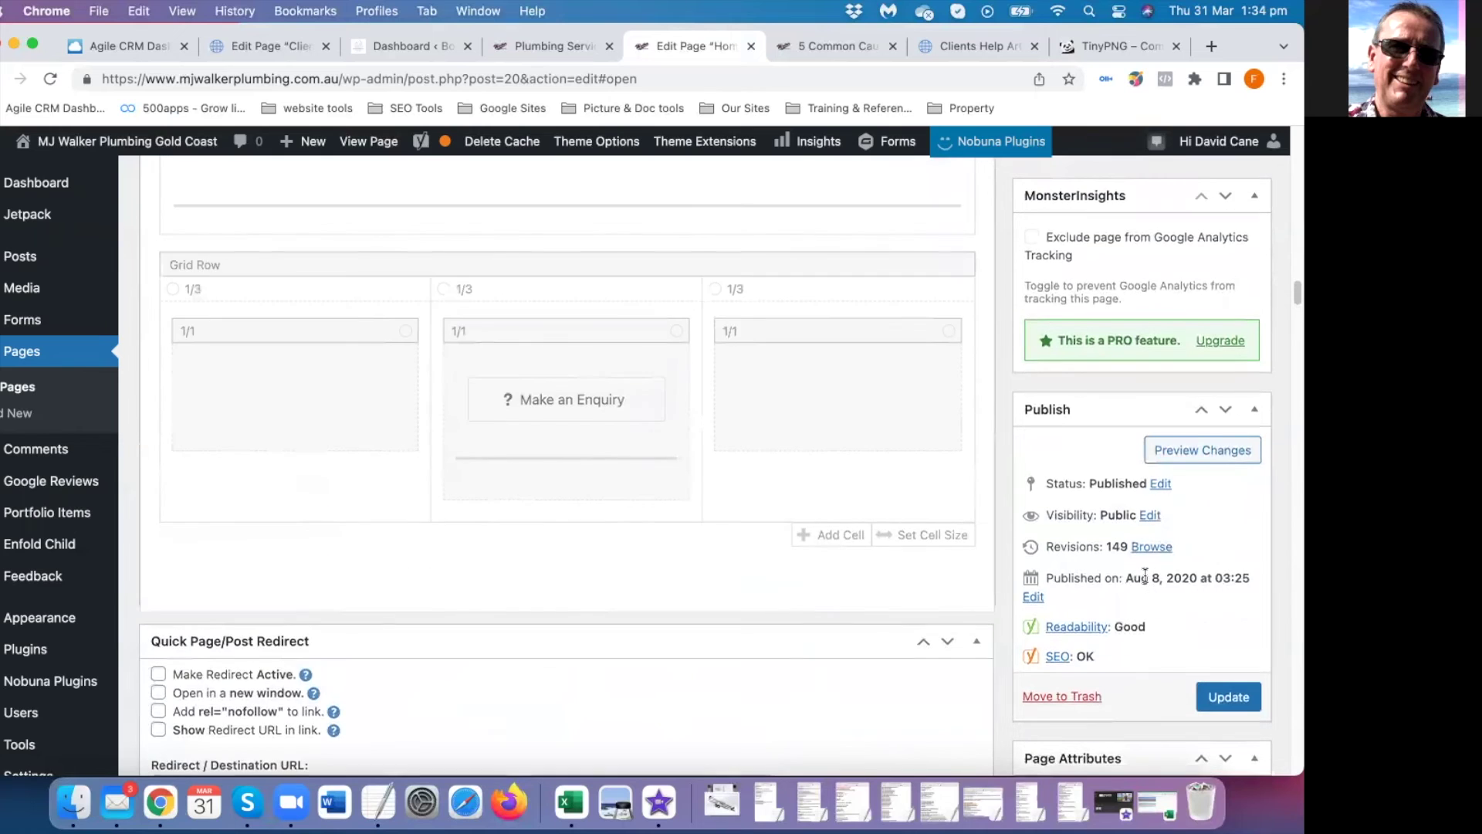
scroll(1146, 575, down, 3)
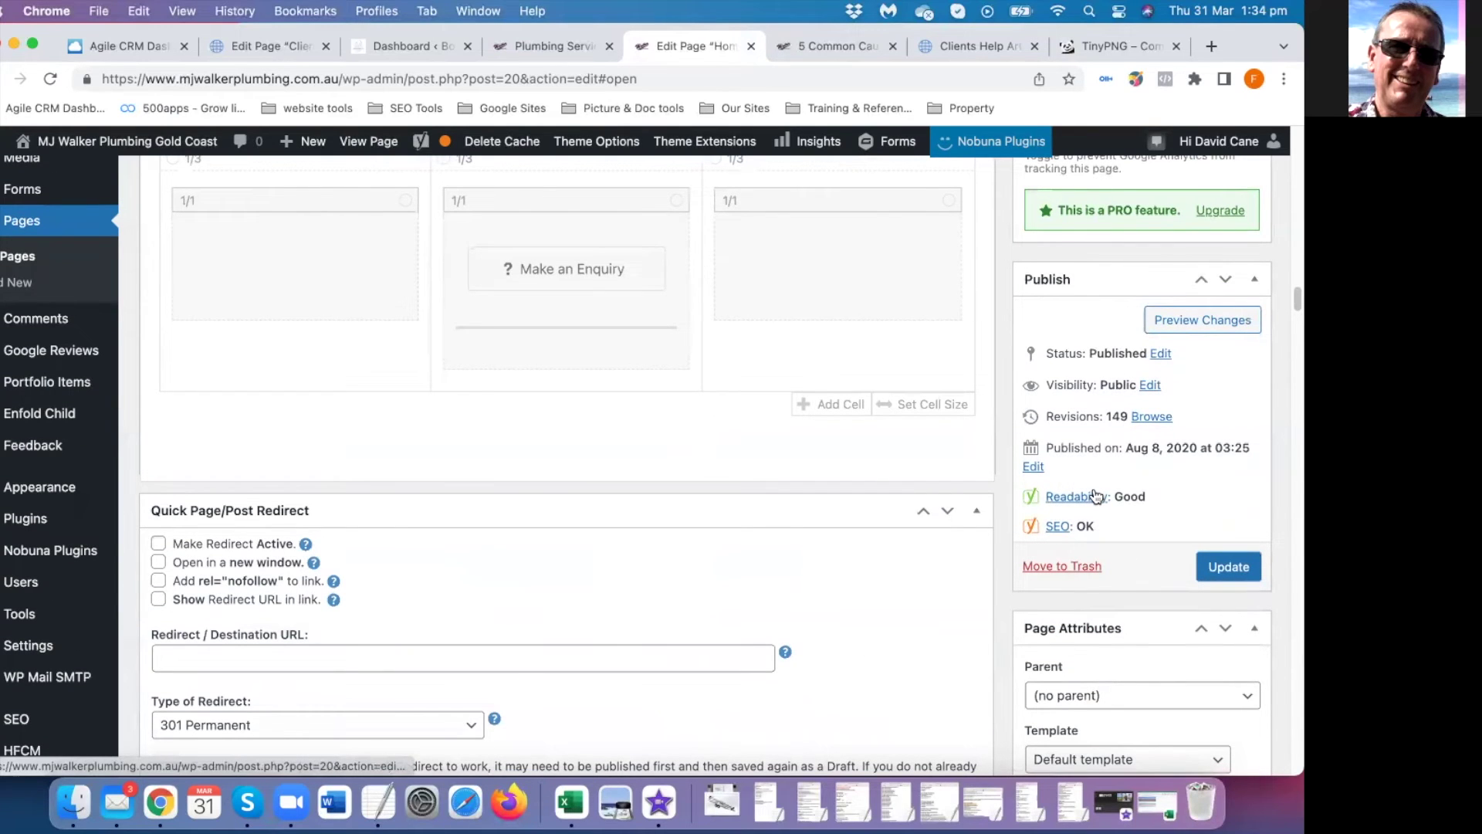
scroll(1095, 500, up, 4)
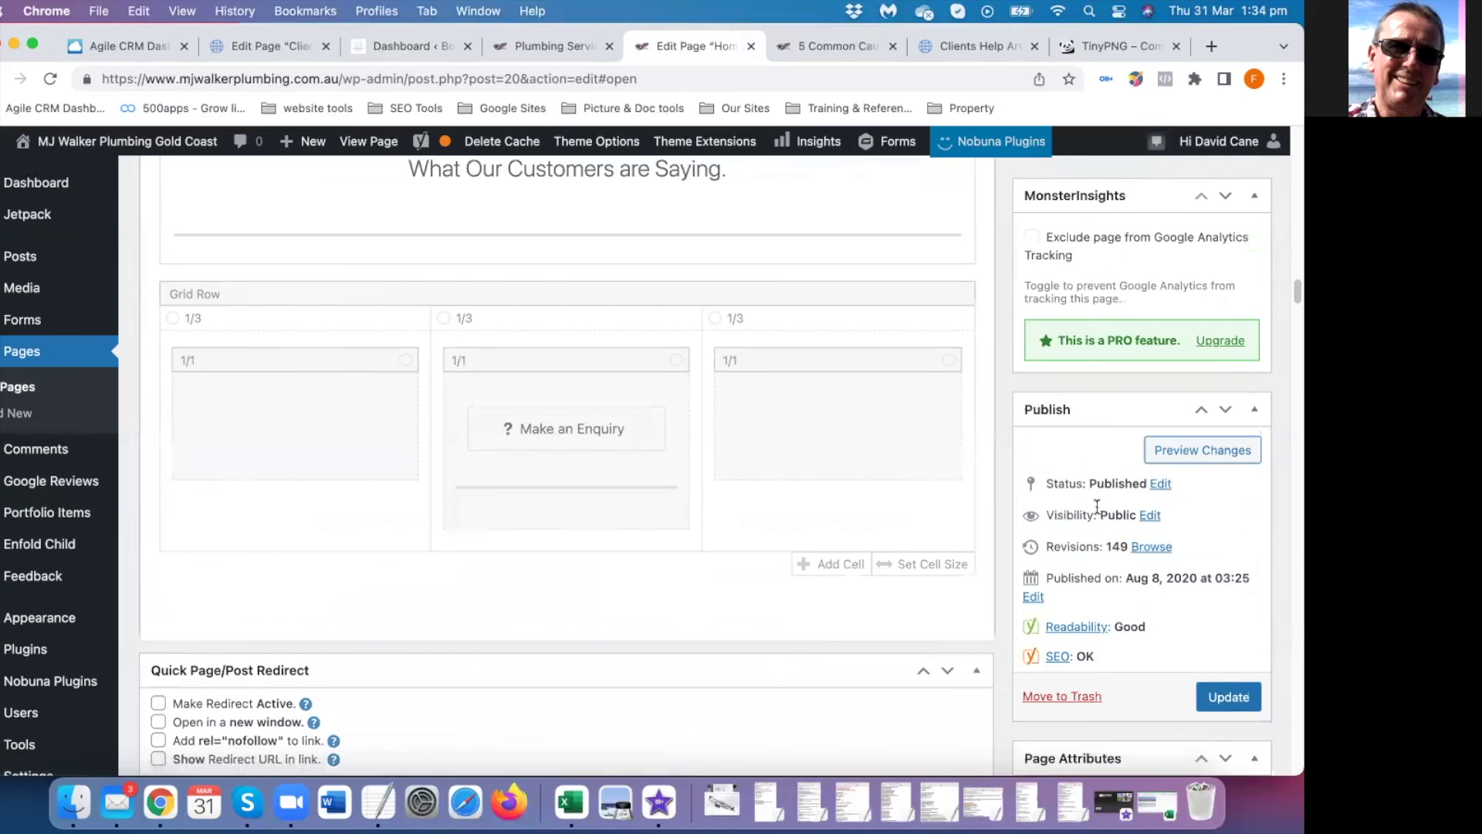
scroll(1104, 255, up, 10)
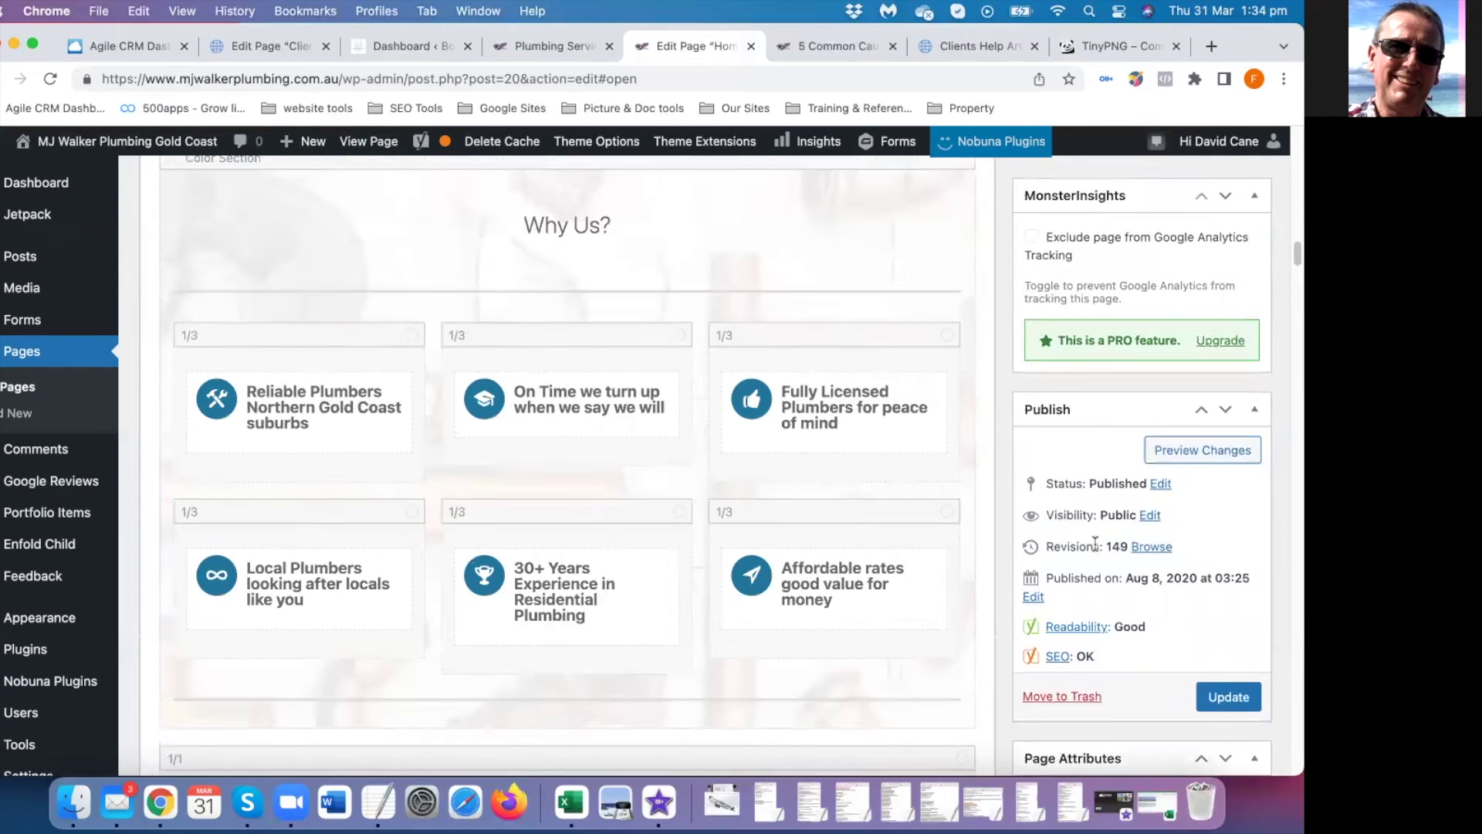
Hide the MonsterInsights and Page Attributes boxes from the Home page's edit screen, and check the remaining side boxes
scroll(1208, 570, up, 10)
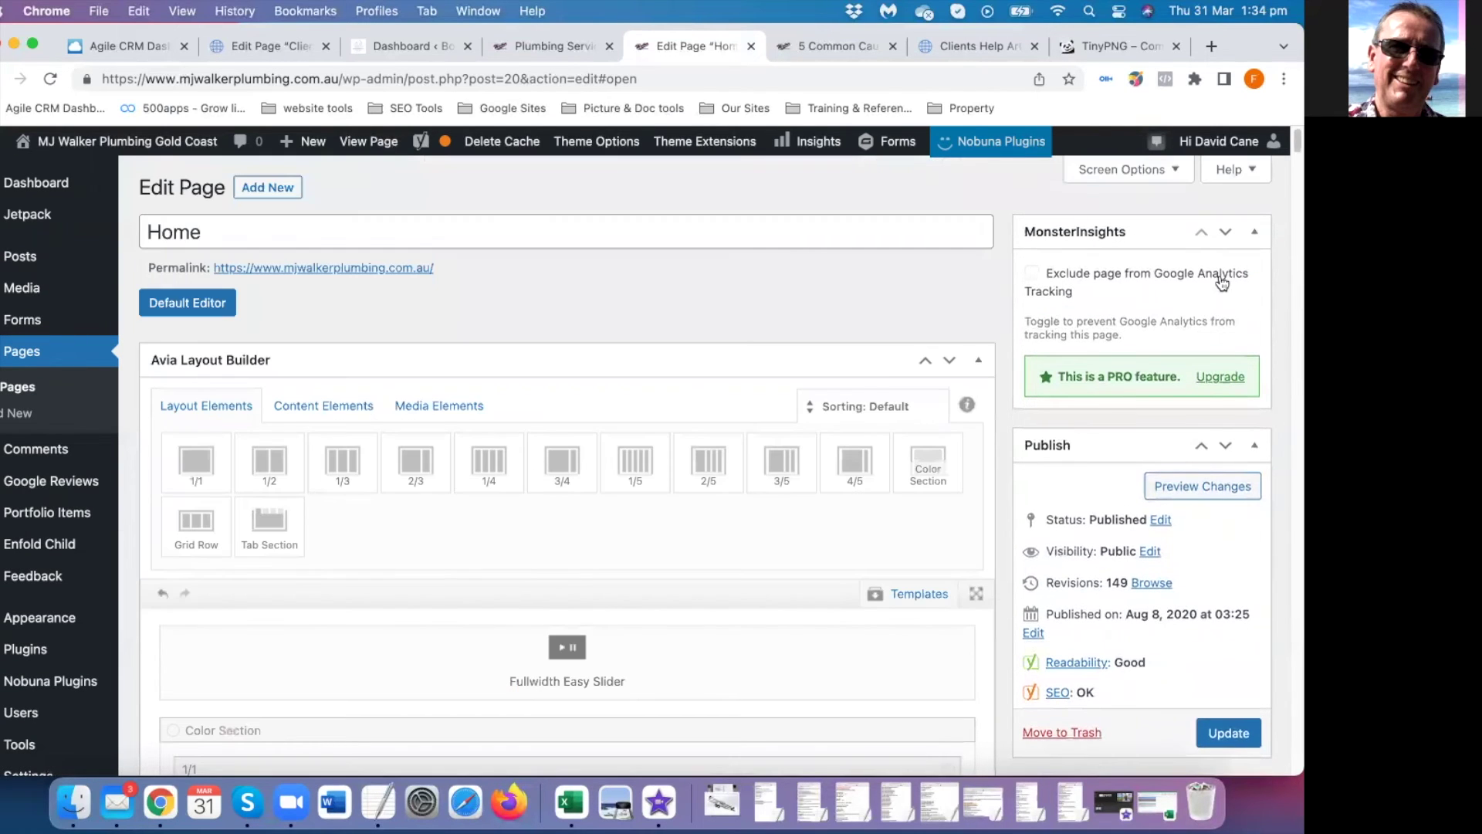
click(1162, 170)
click(1023, 269)
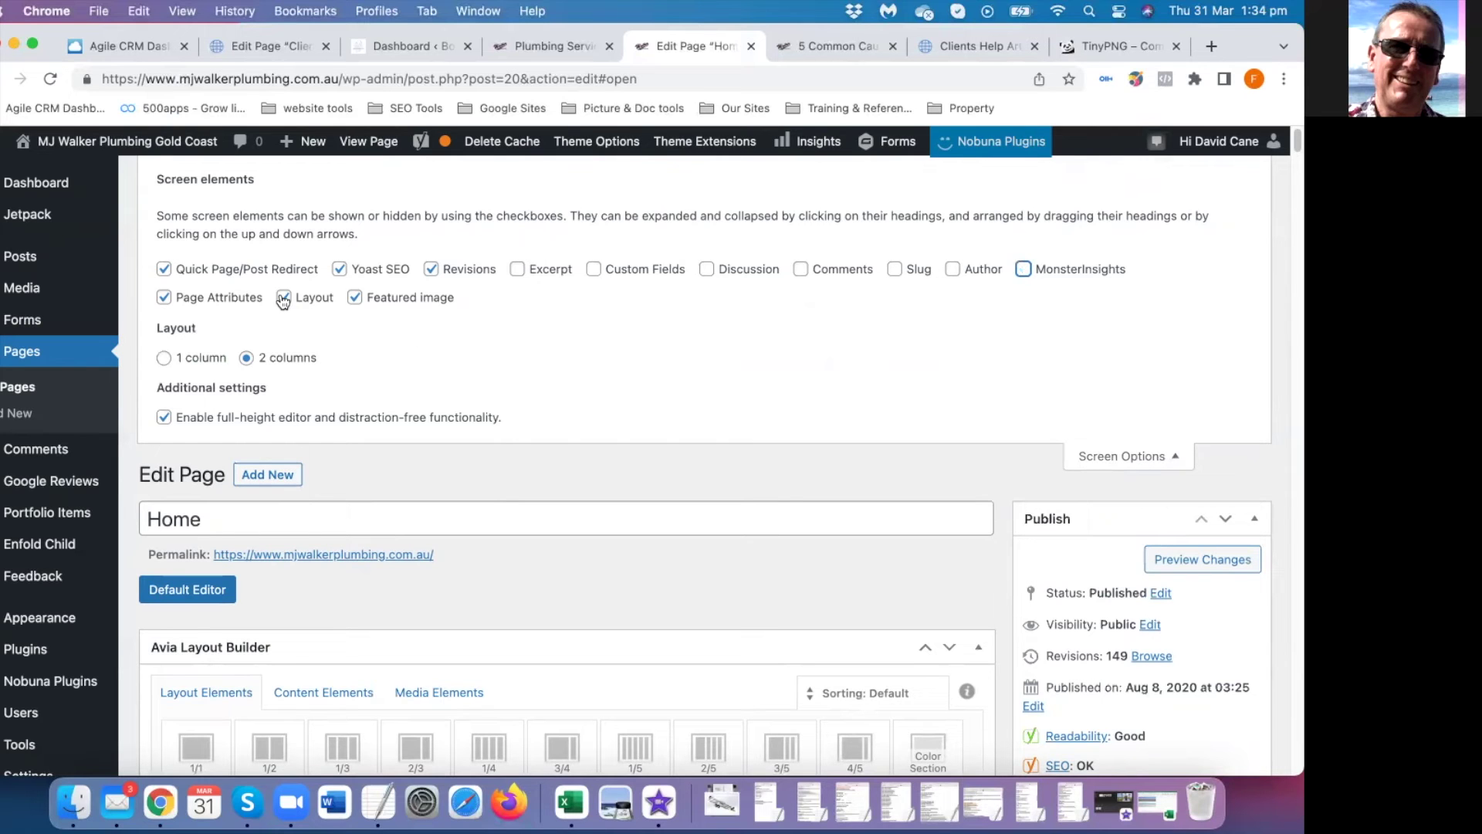
click(164, 297)
click(1156, 457)
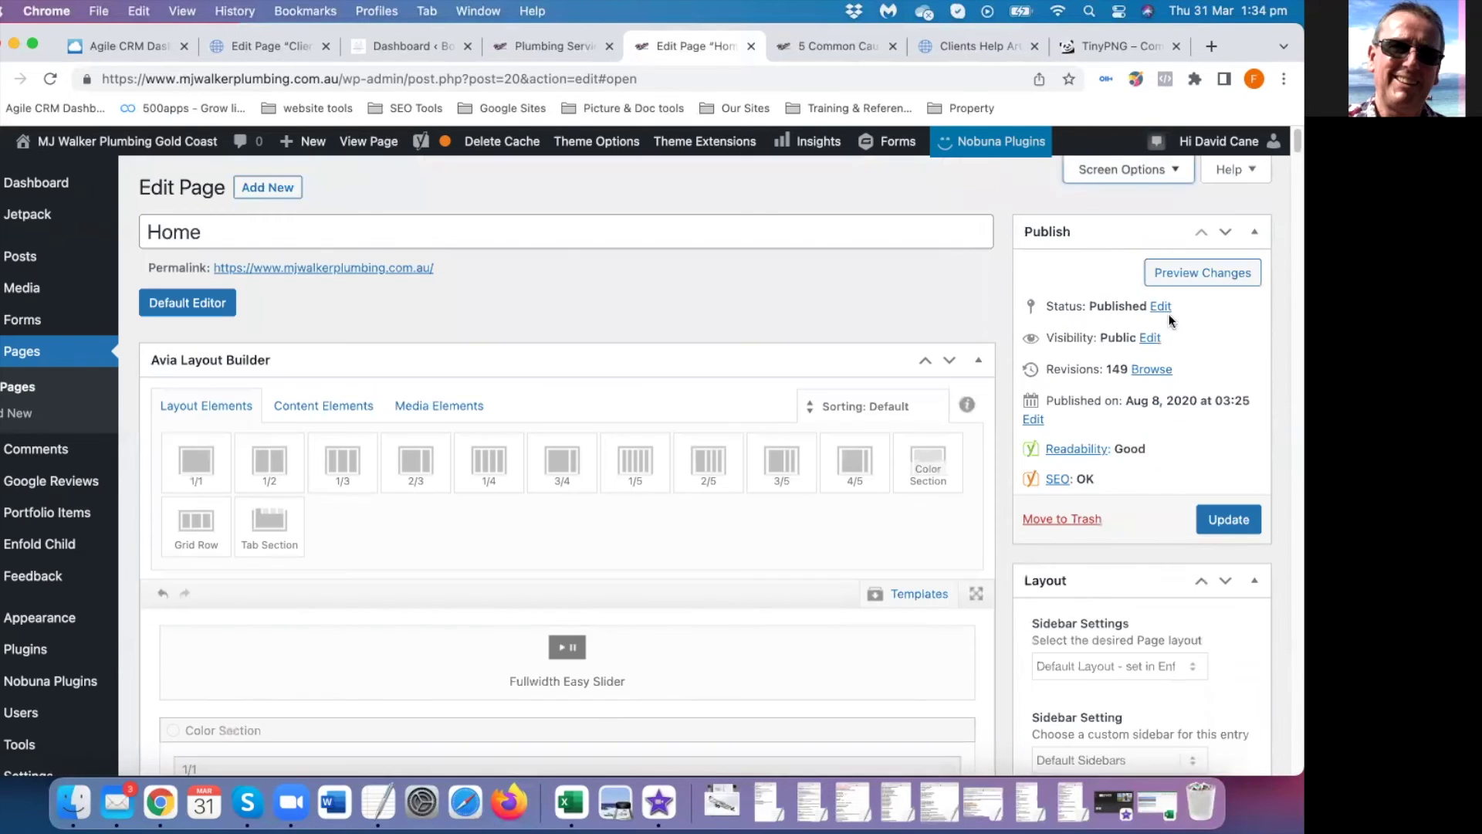
scroll(1239, 401, down, 10)
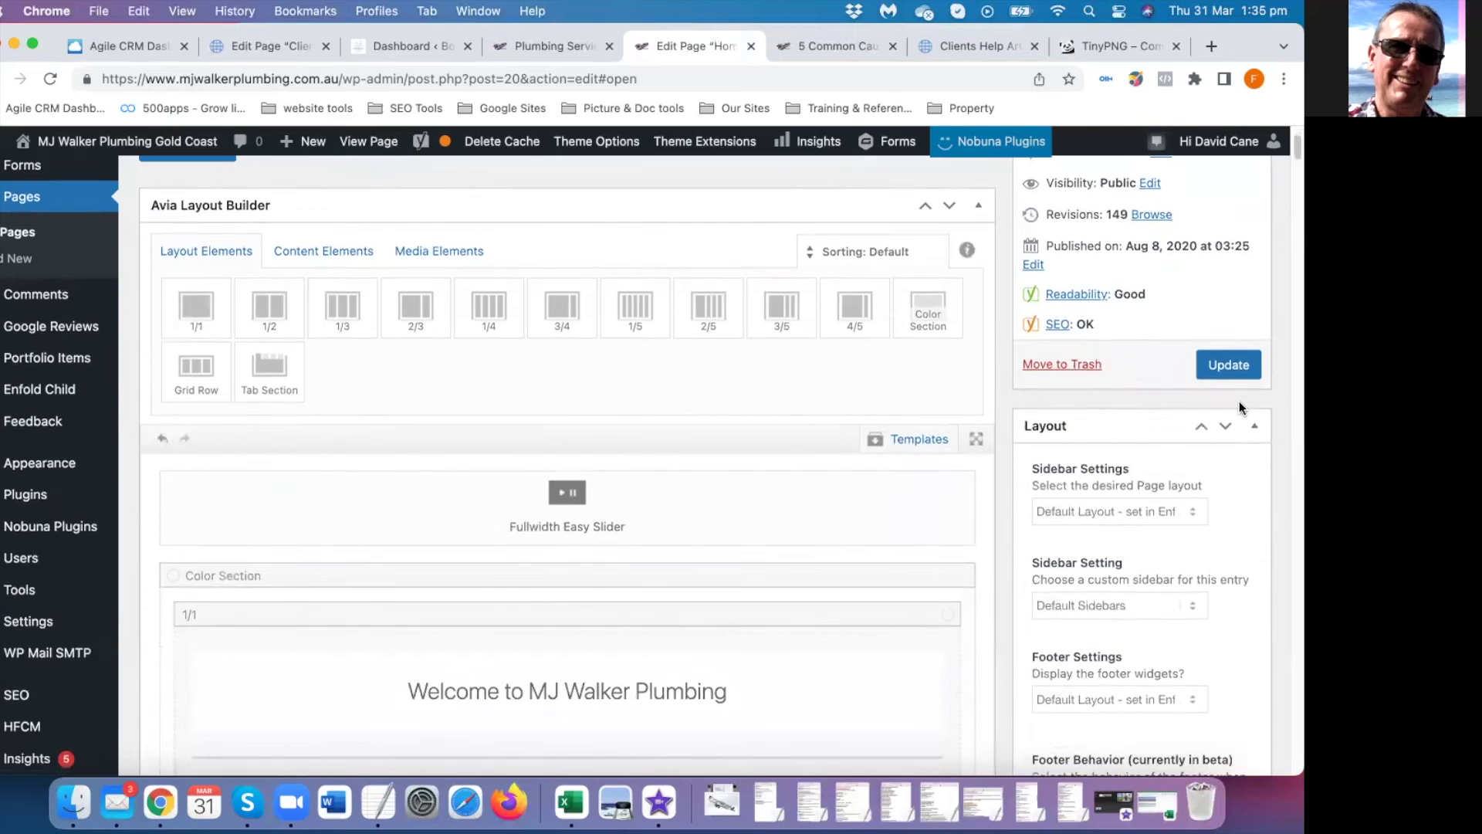
scroll(1242, 408, down, 5)
scroll(1240, 397, up, 15)
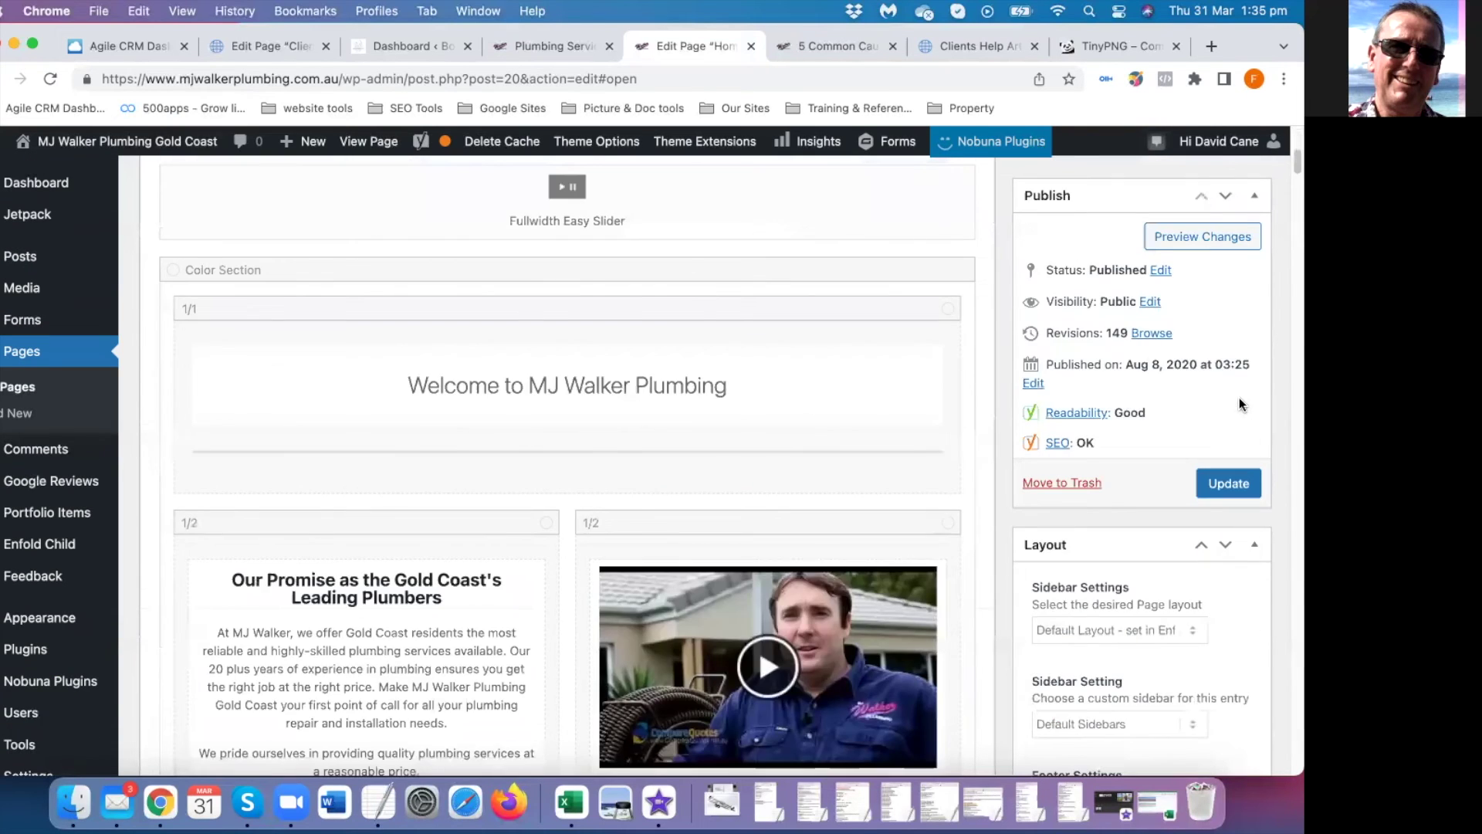
Start a new page and place the cursor in its empty content area
mouse_move(88, 289)
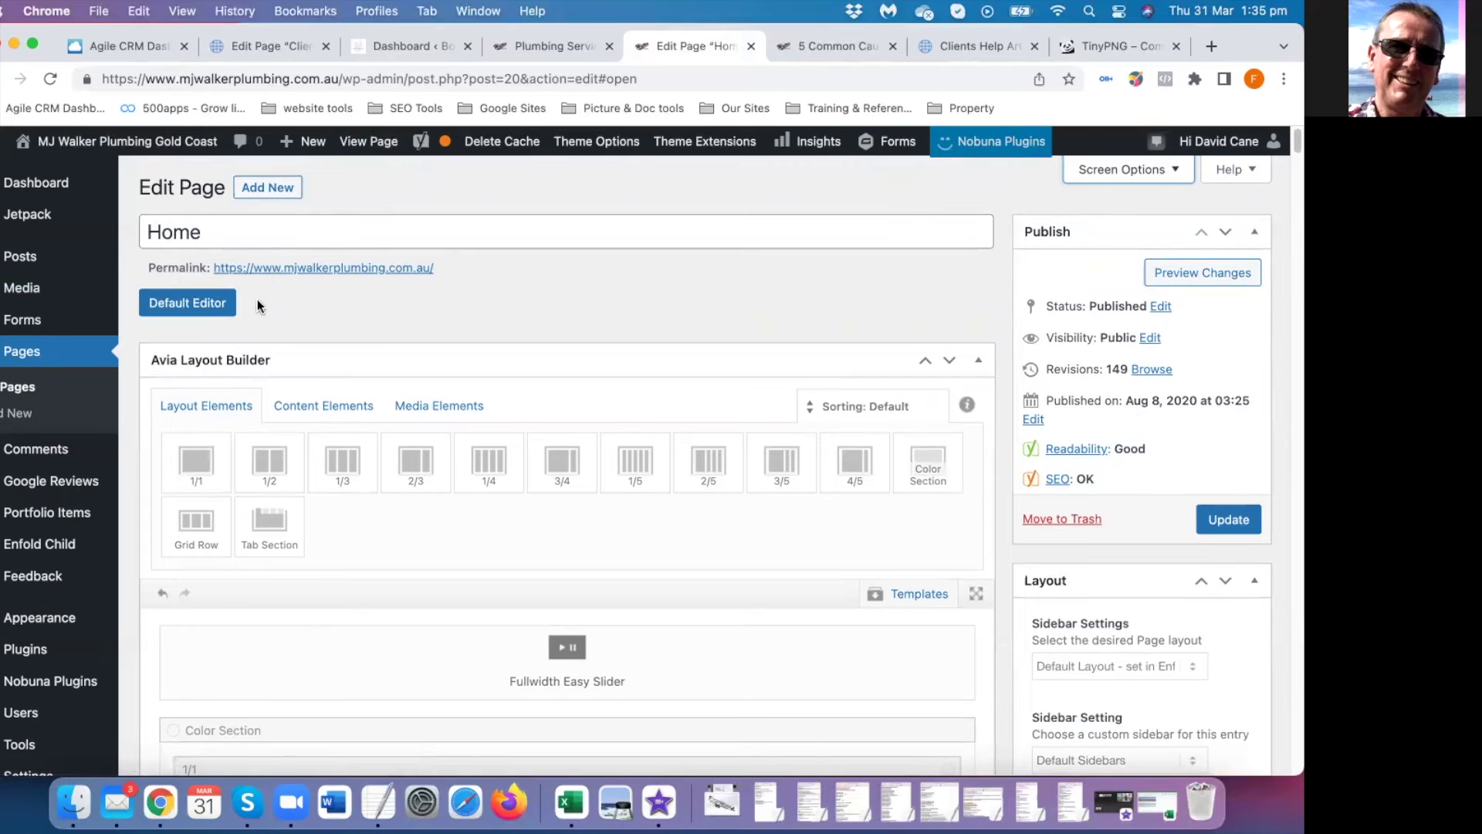
click(264, 189)
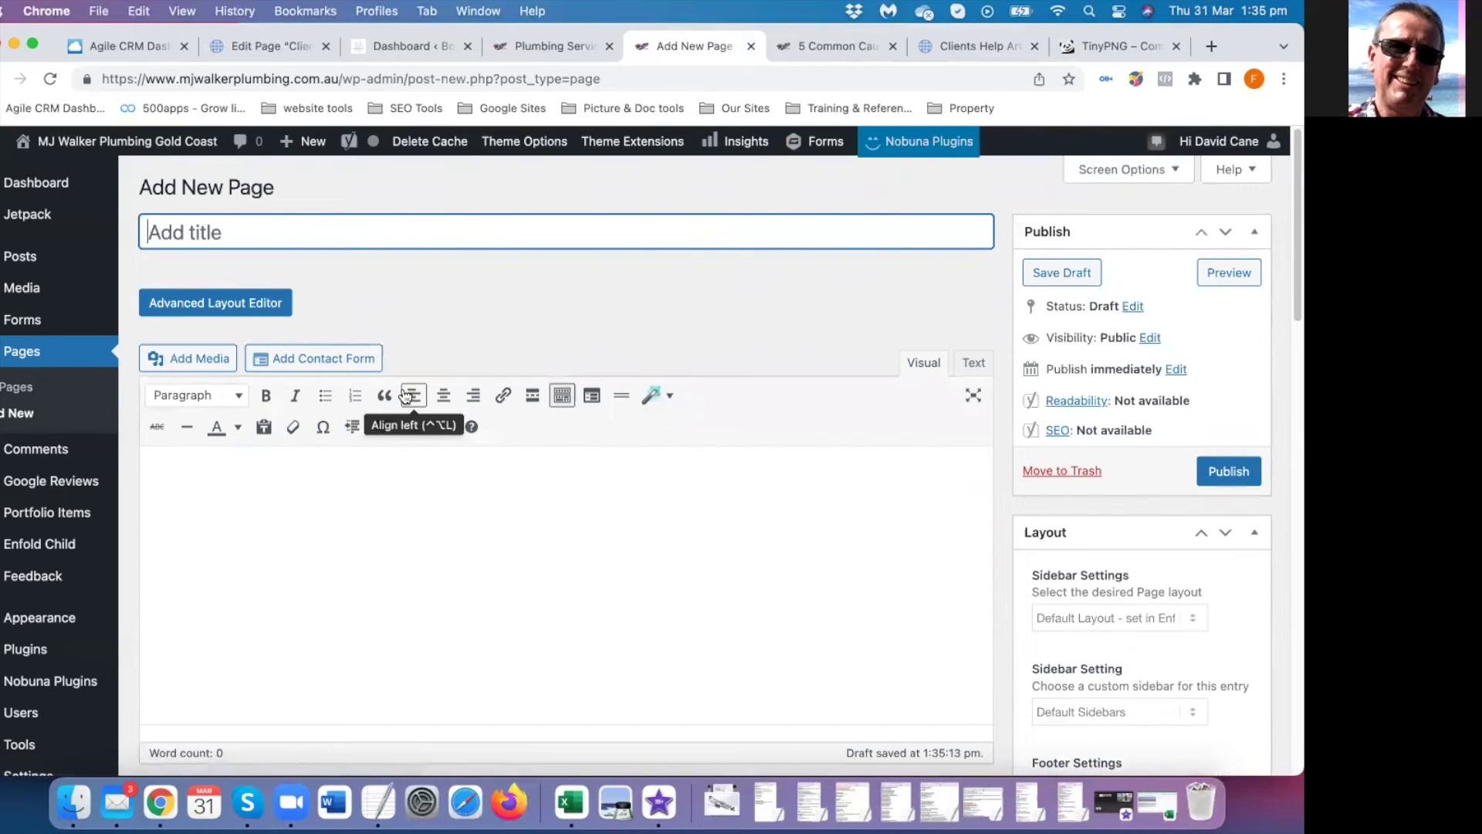
click(550, 494)
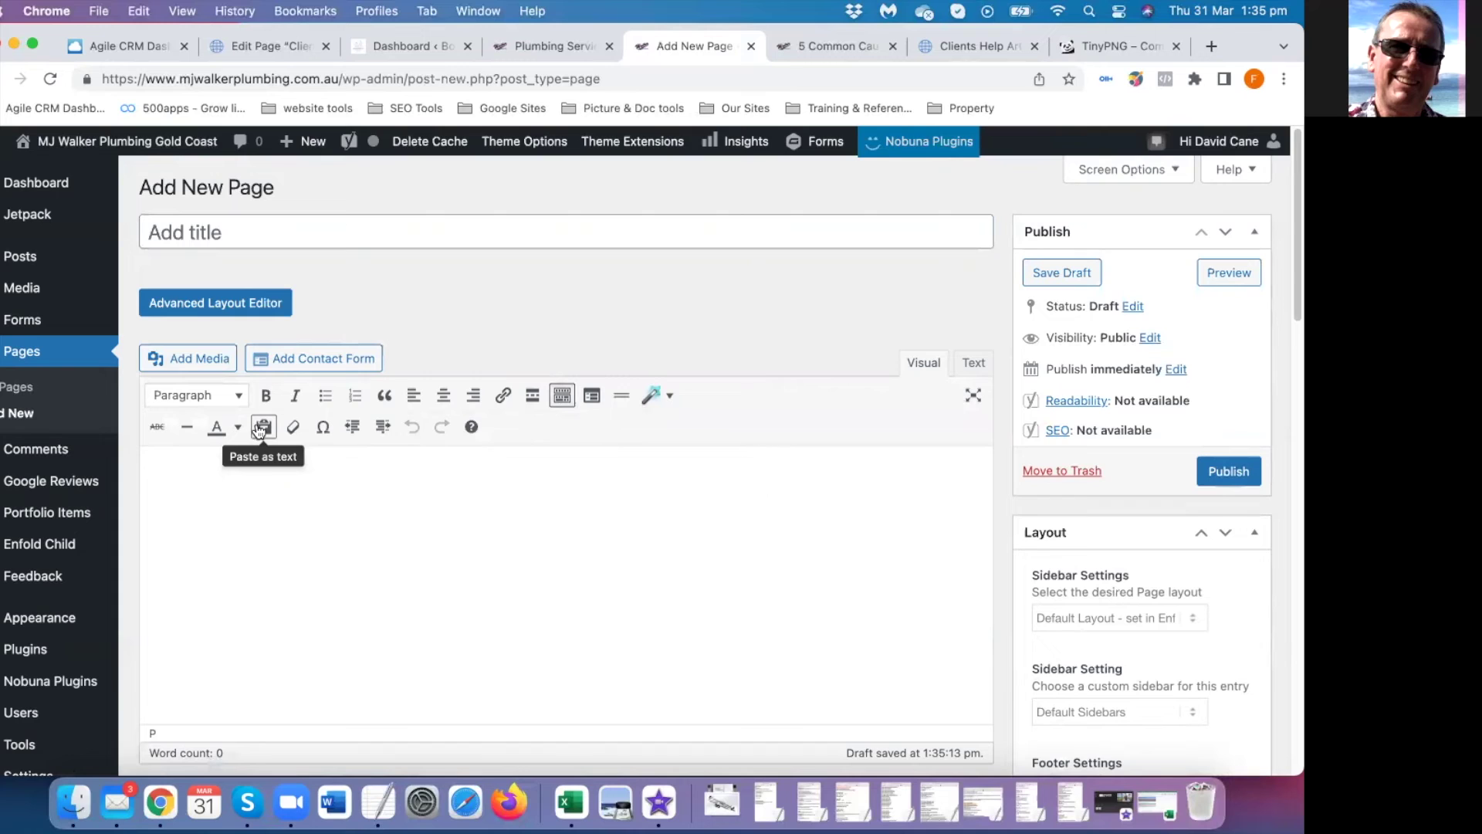
Turn the content editor's plain-text pasting on and off again, and view the available paragraph and heading formats
click(264, 430)
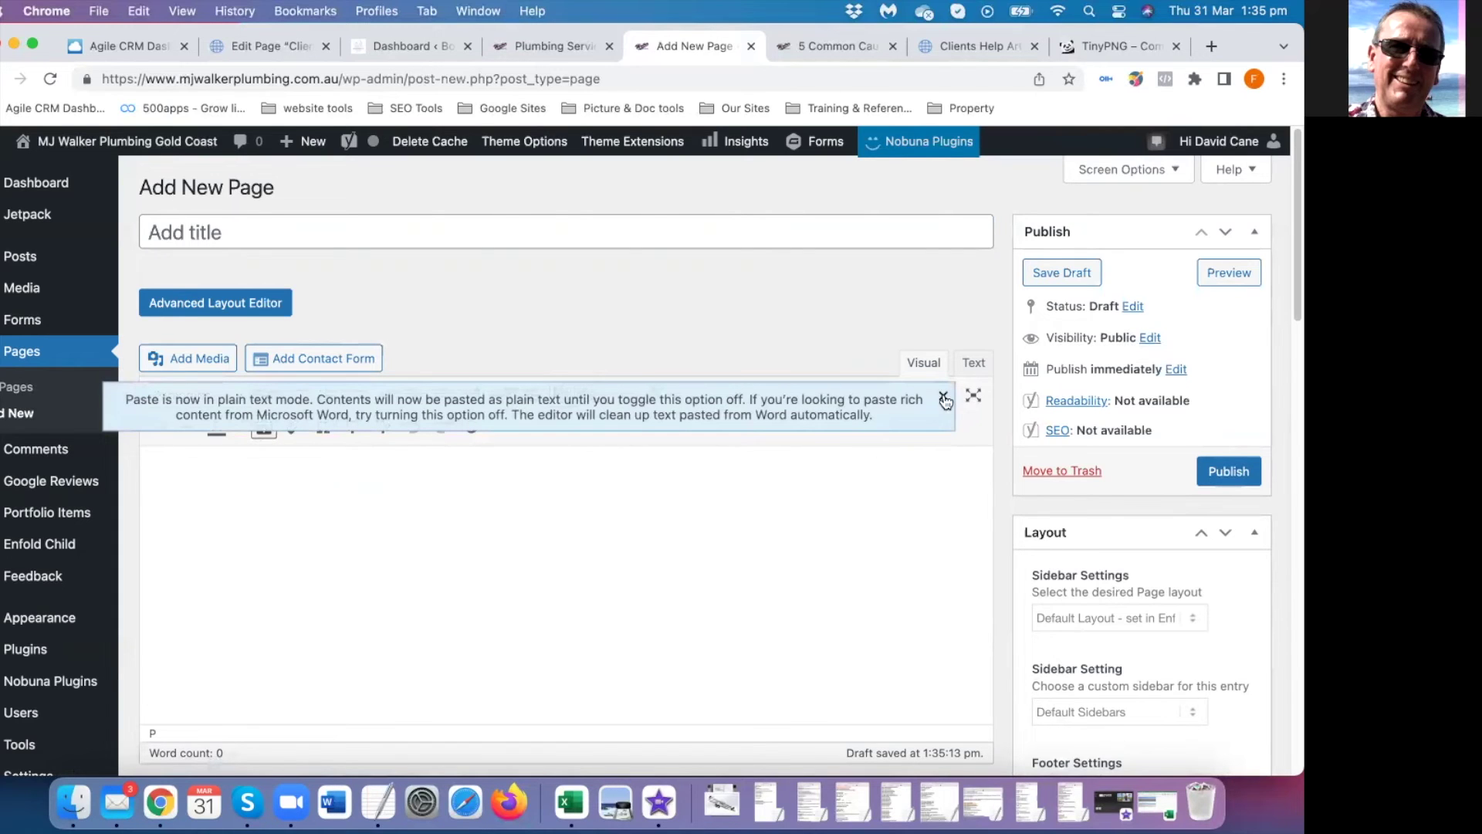
click(944, 399)
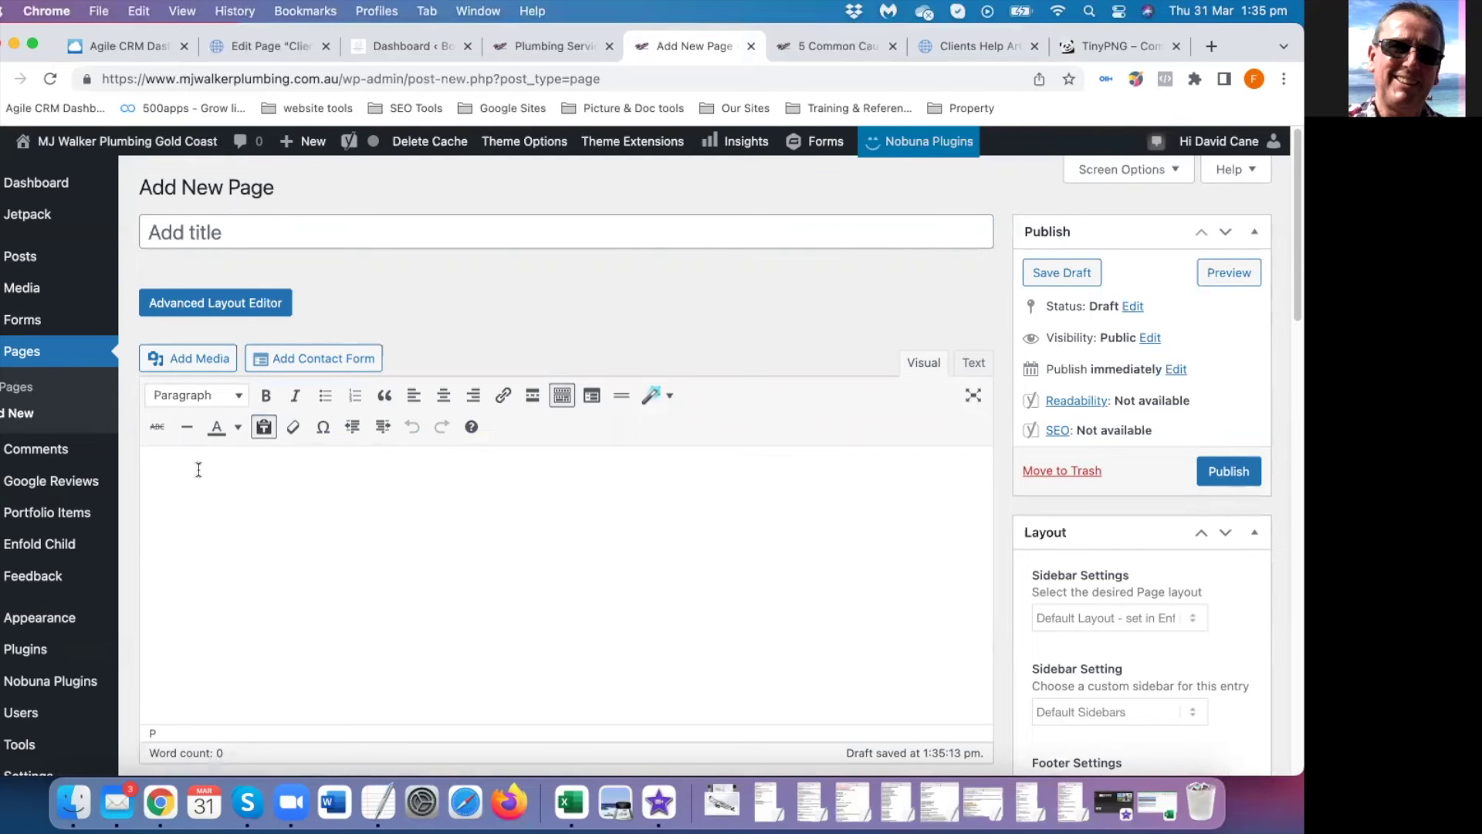
click(264, 432)
click(240, 397)
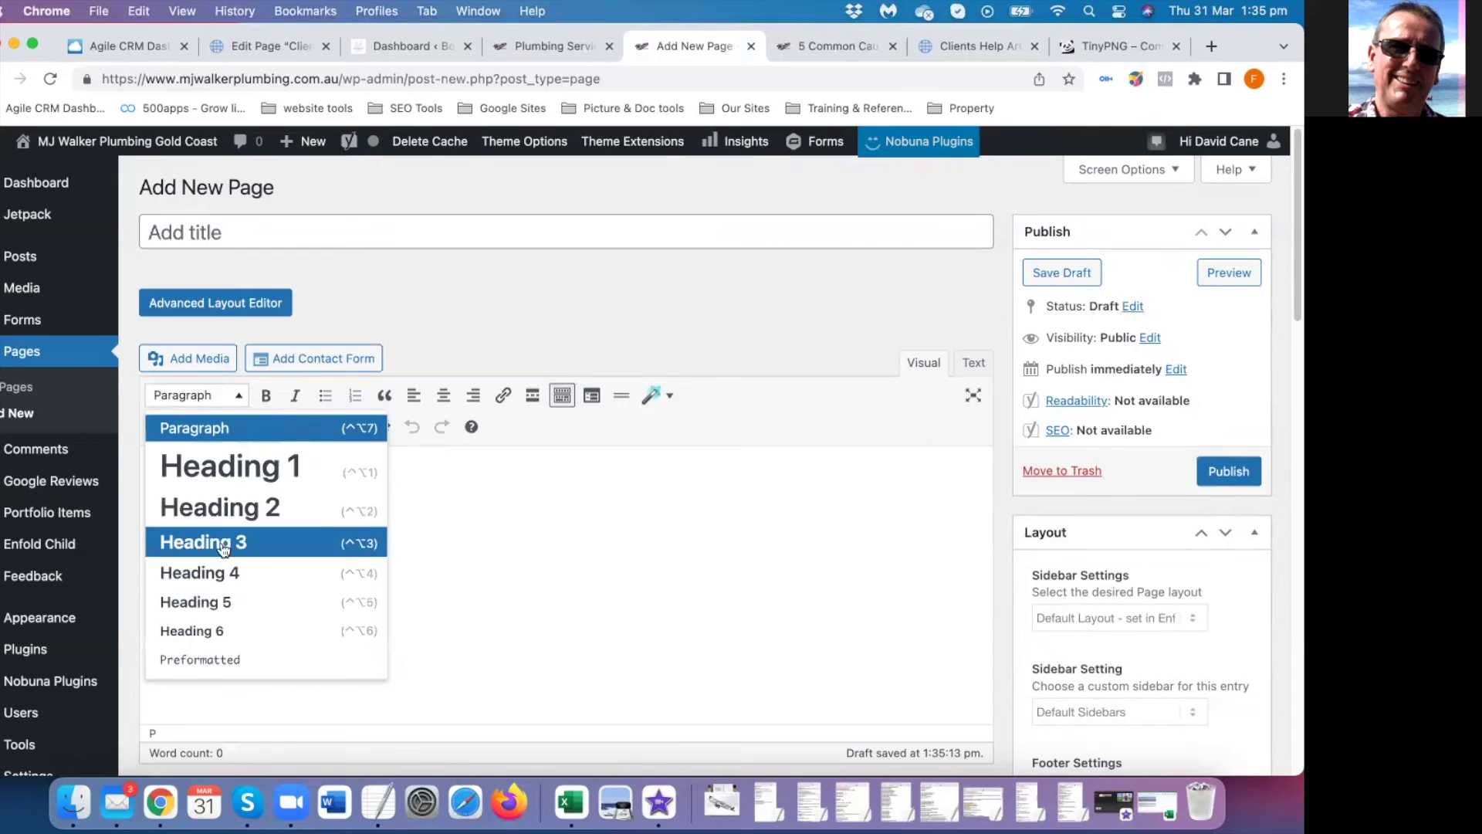
click(533, 563)
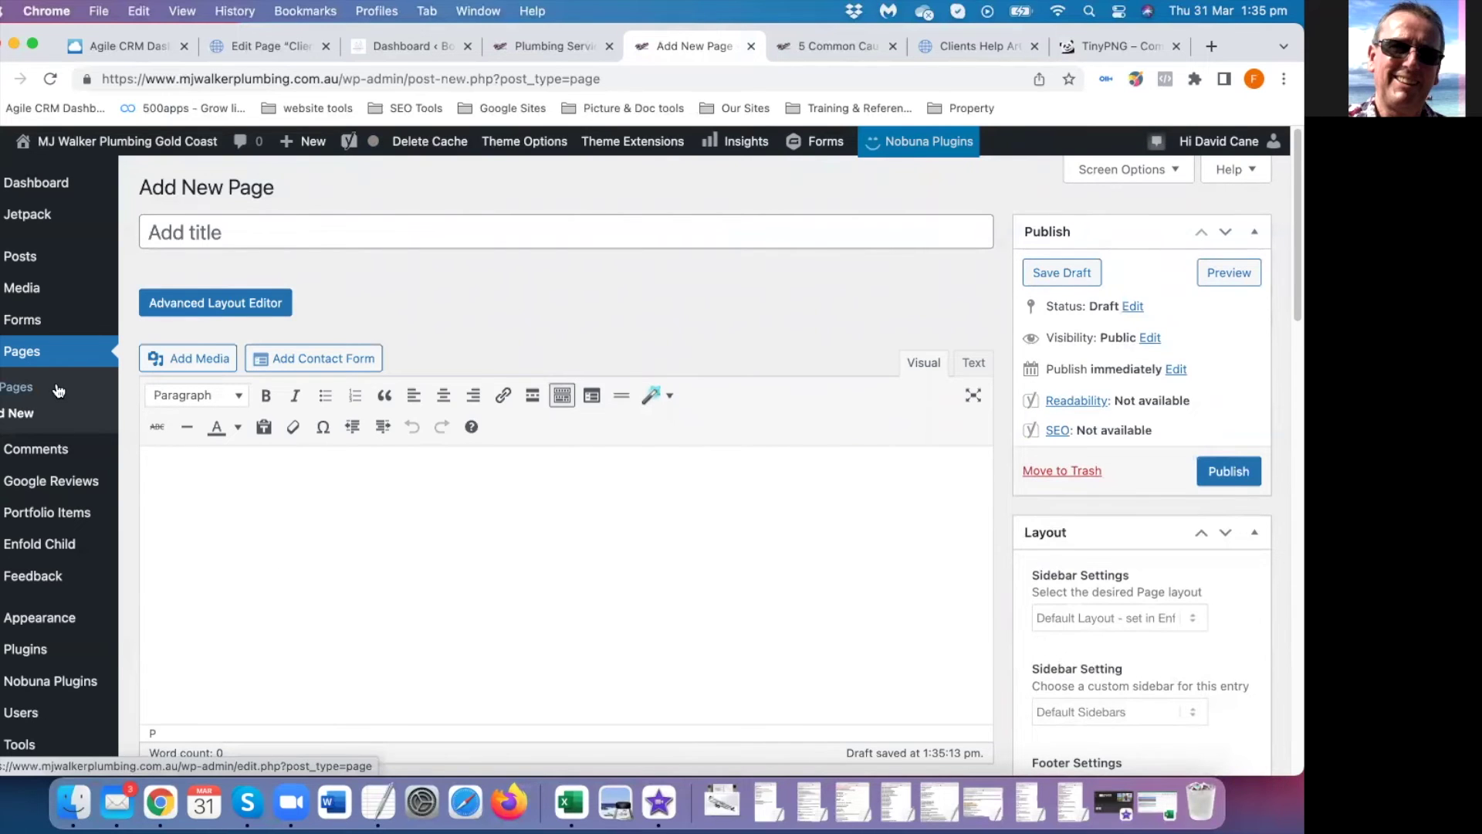
Look over the site's Appearance options, and examine the footer widget columns on the live homepage
scroll(79, 407, down, 2)
scroll(79, 407, down, 4)
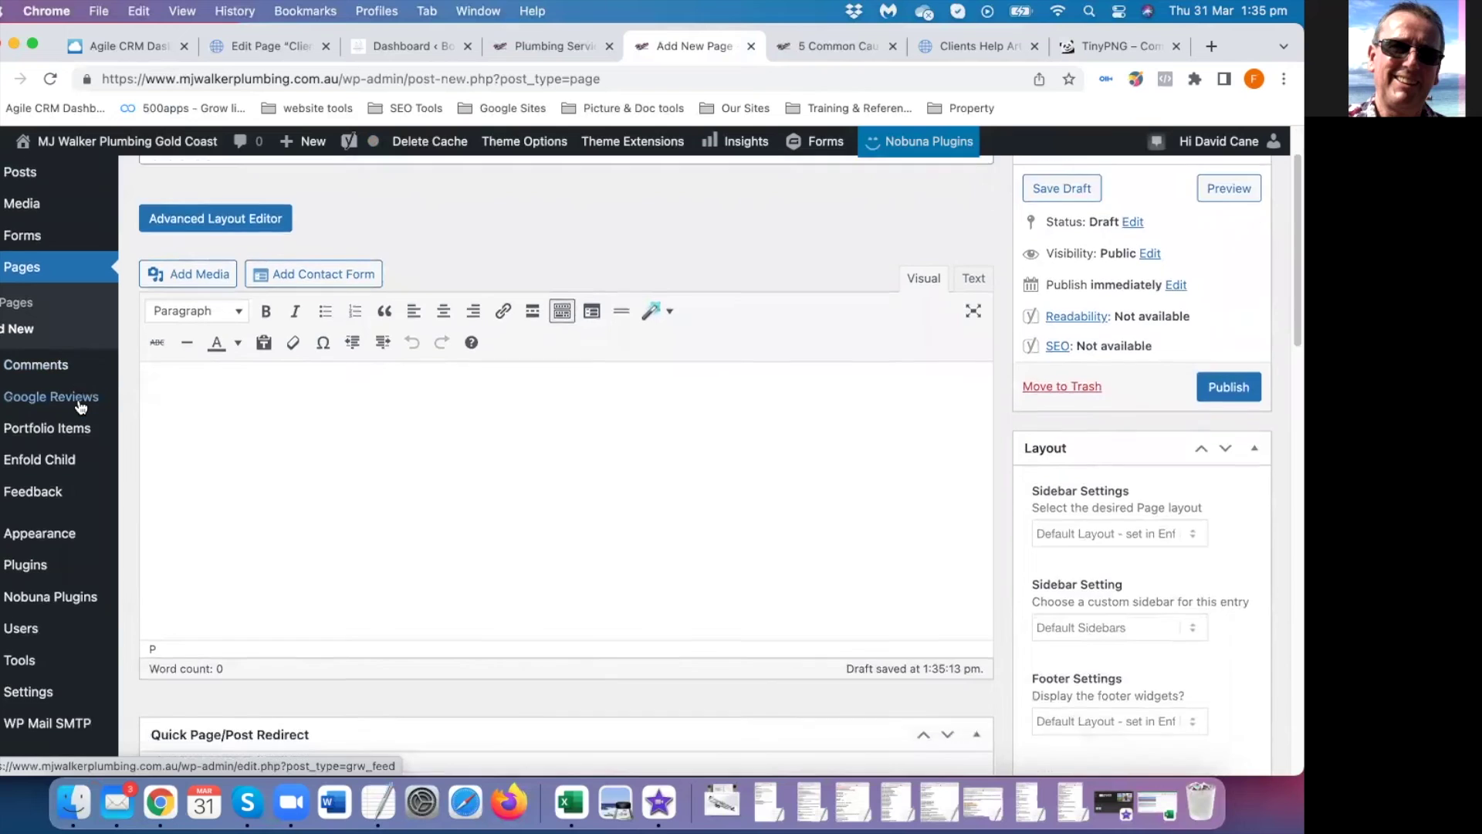
mouse_move(62, 425)
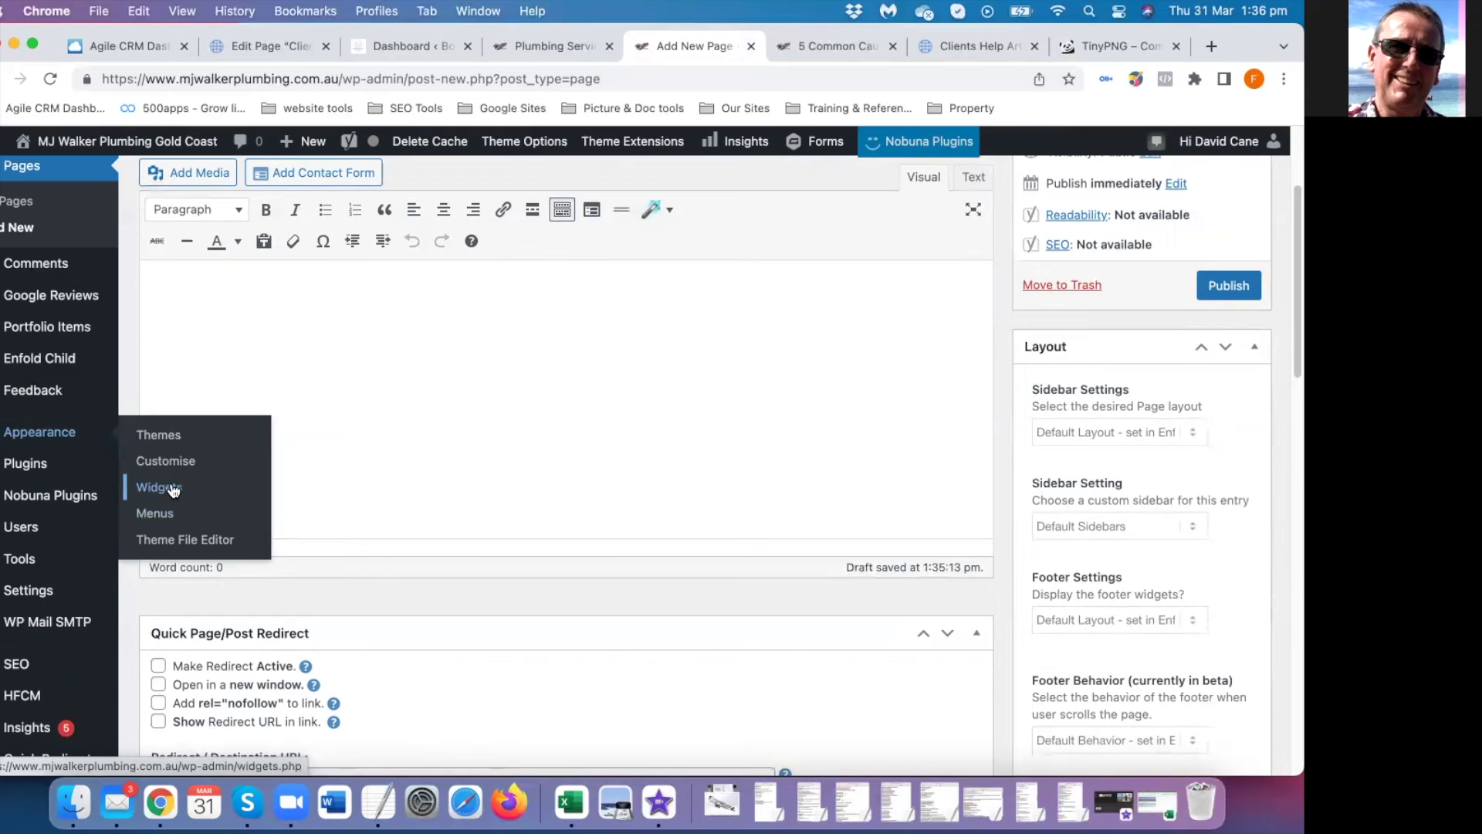
click(552, 46)
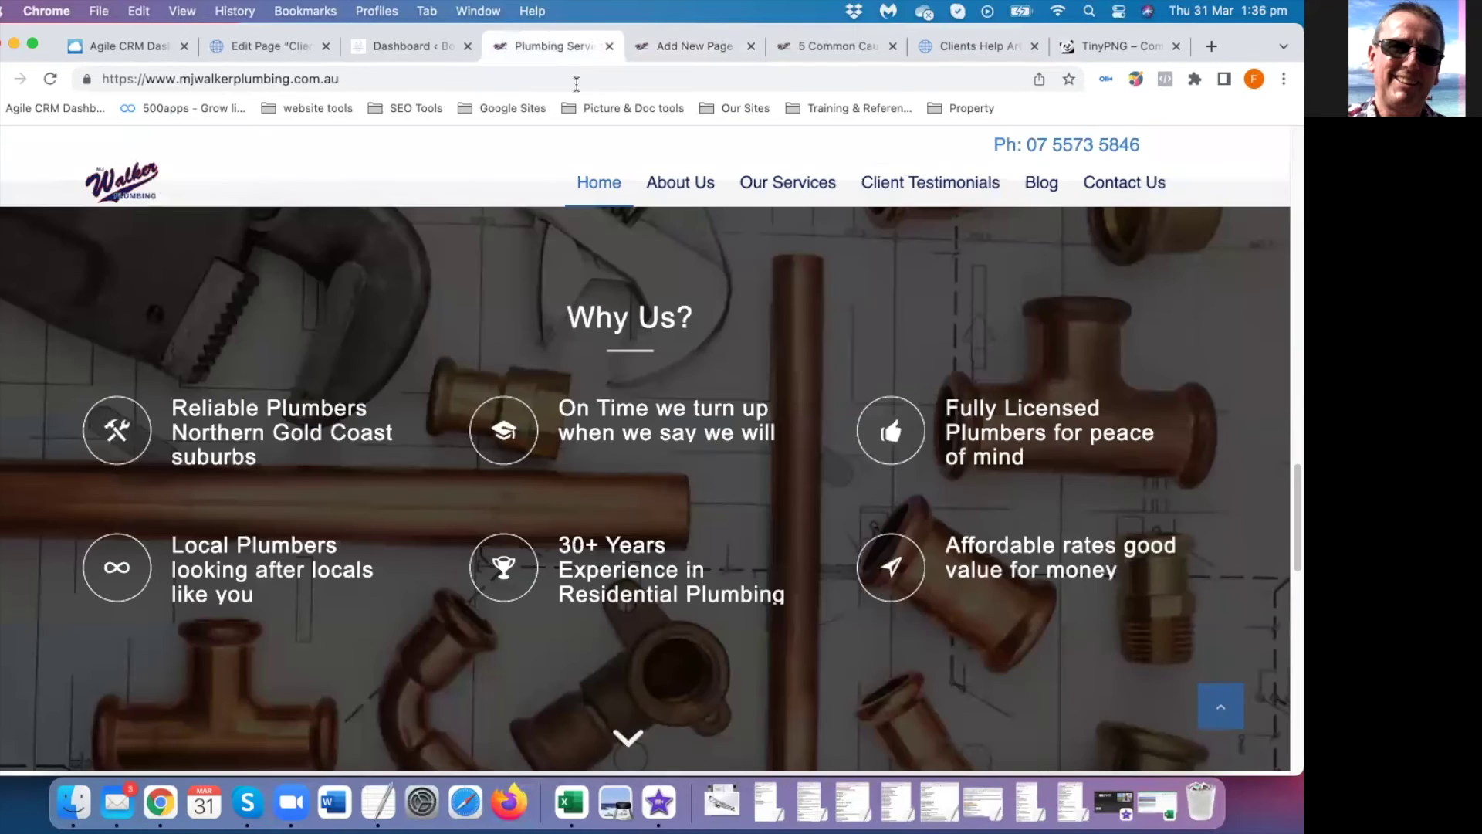
scroll(810, 498, down, 10)
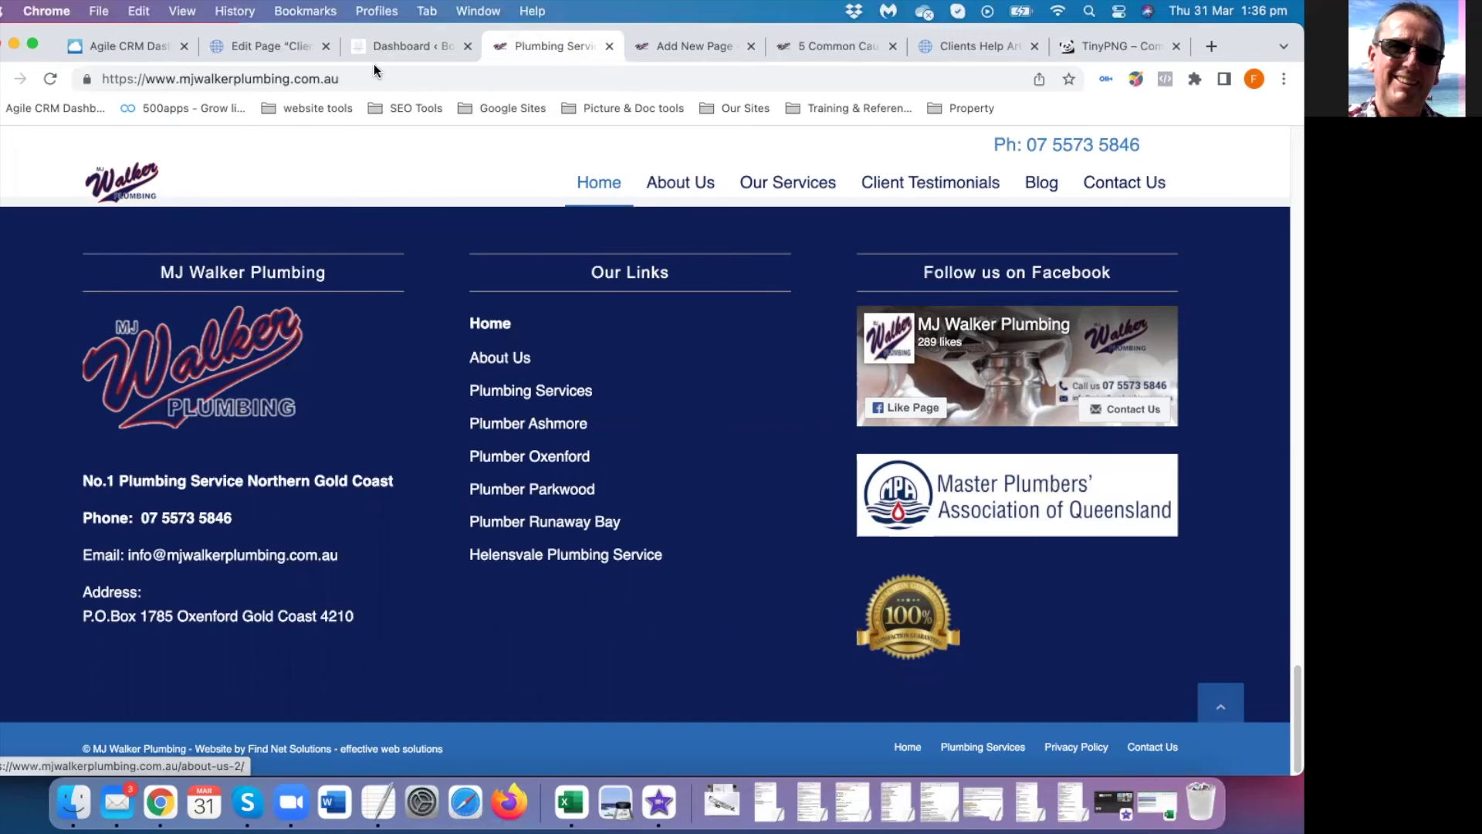
Open the site's menu editor and review the Main Menu's items, Our Services sub-items and display location settings
click(684, 45)
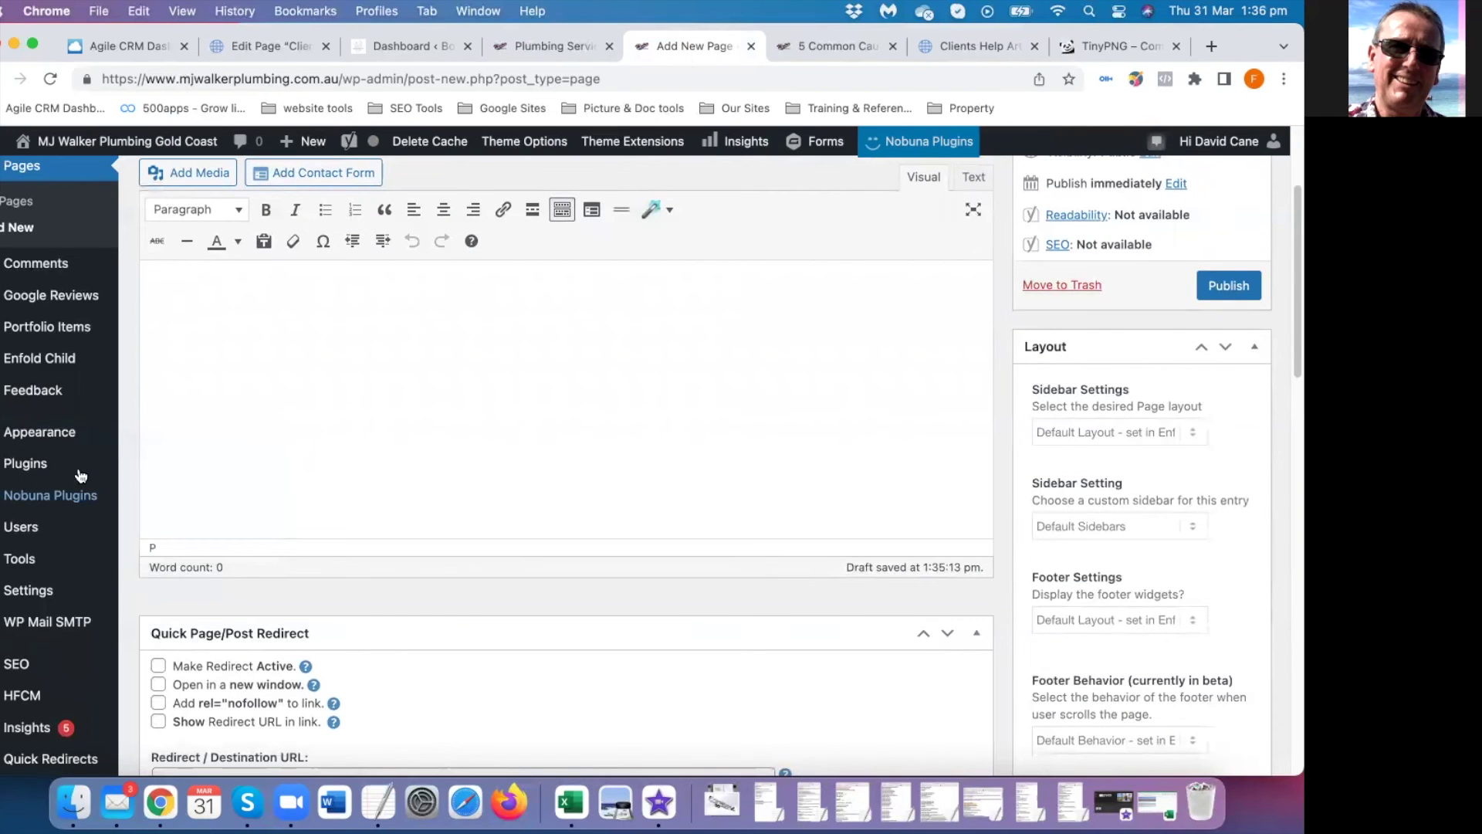
mouse_move(69, 432)
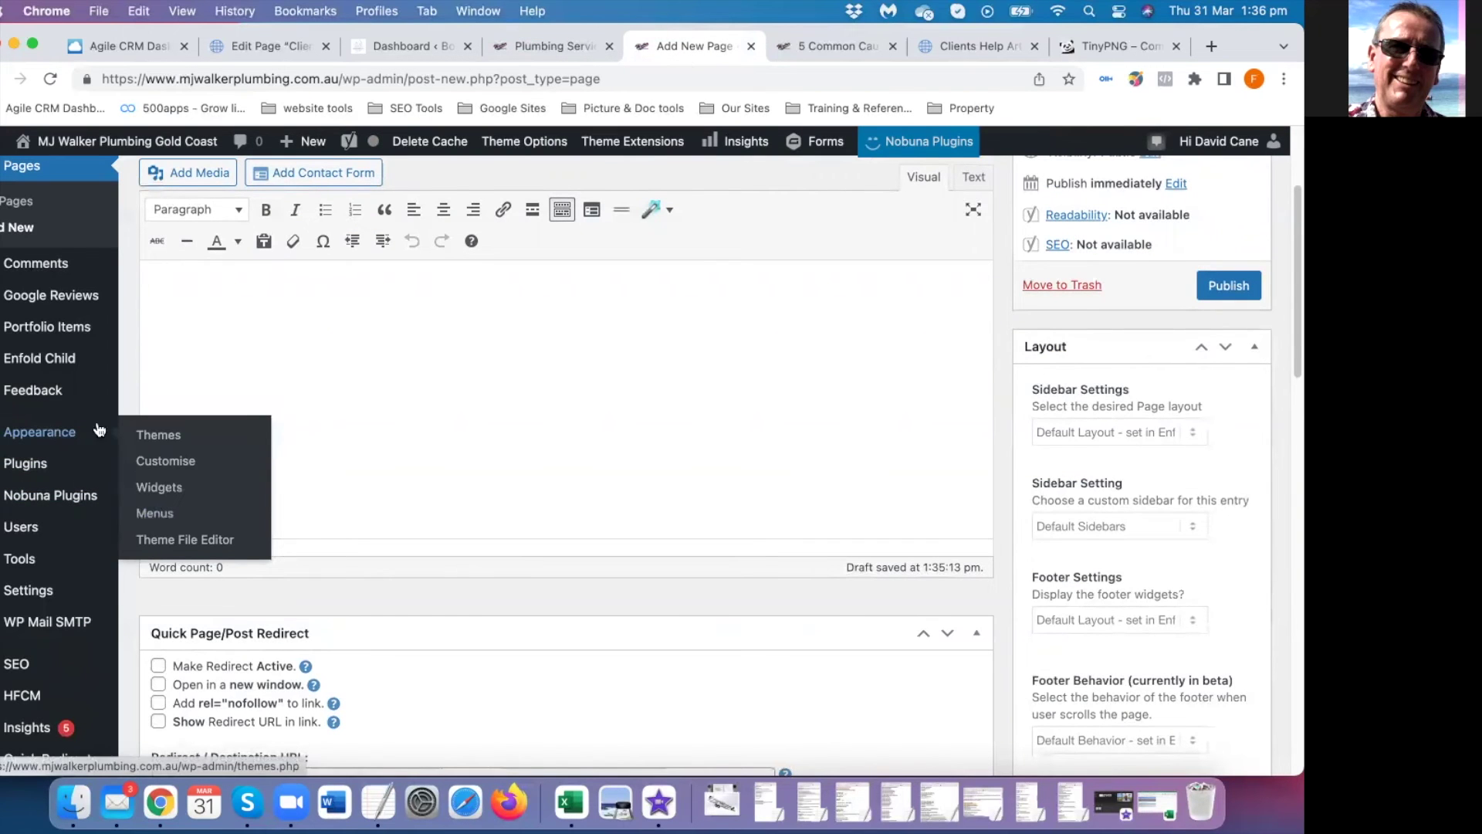
click(155, 513)
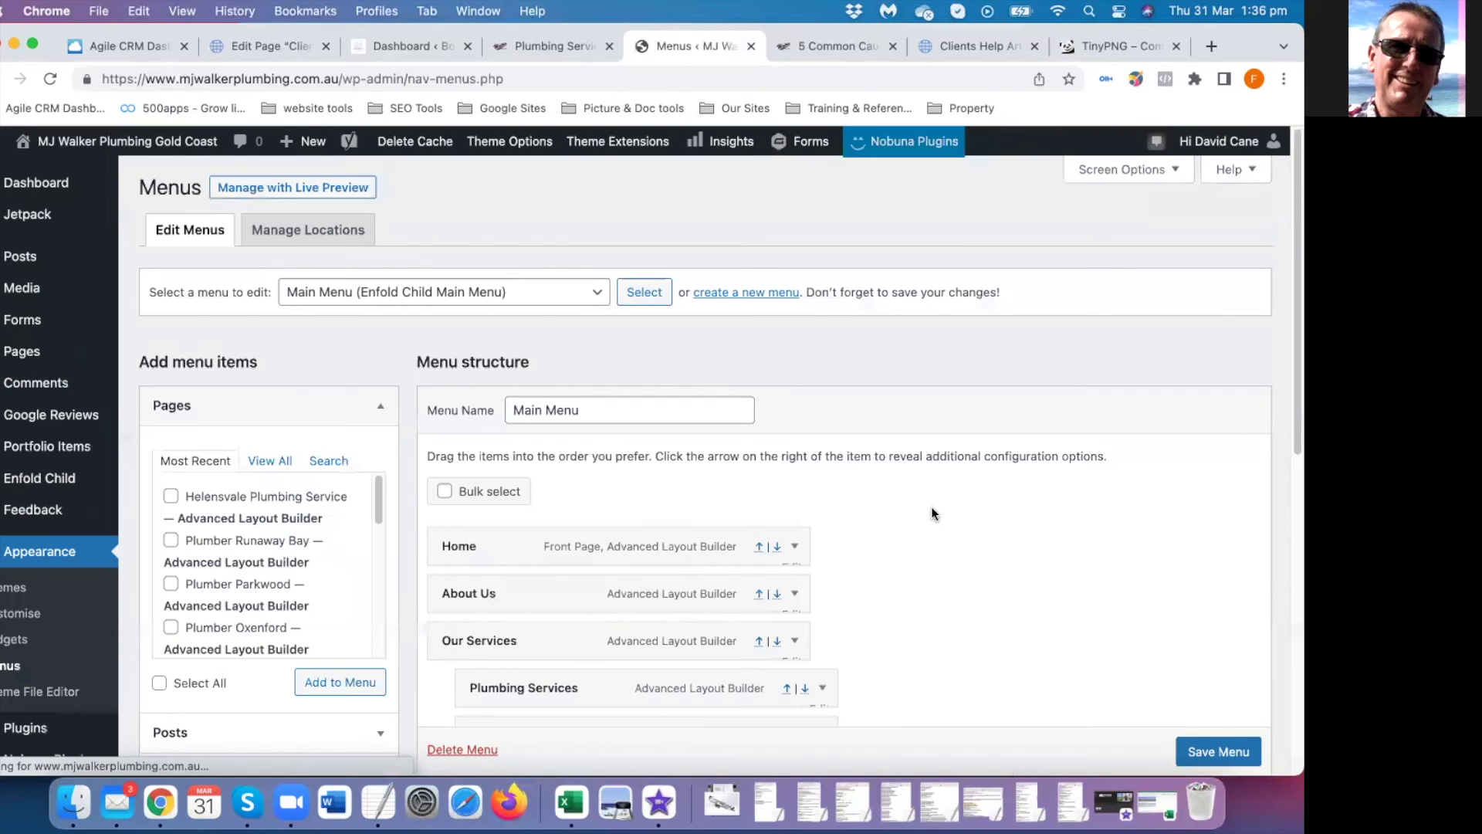
scroll(666, 419, down, 3)
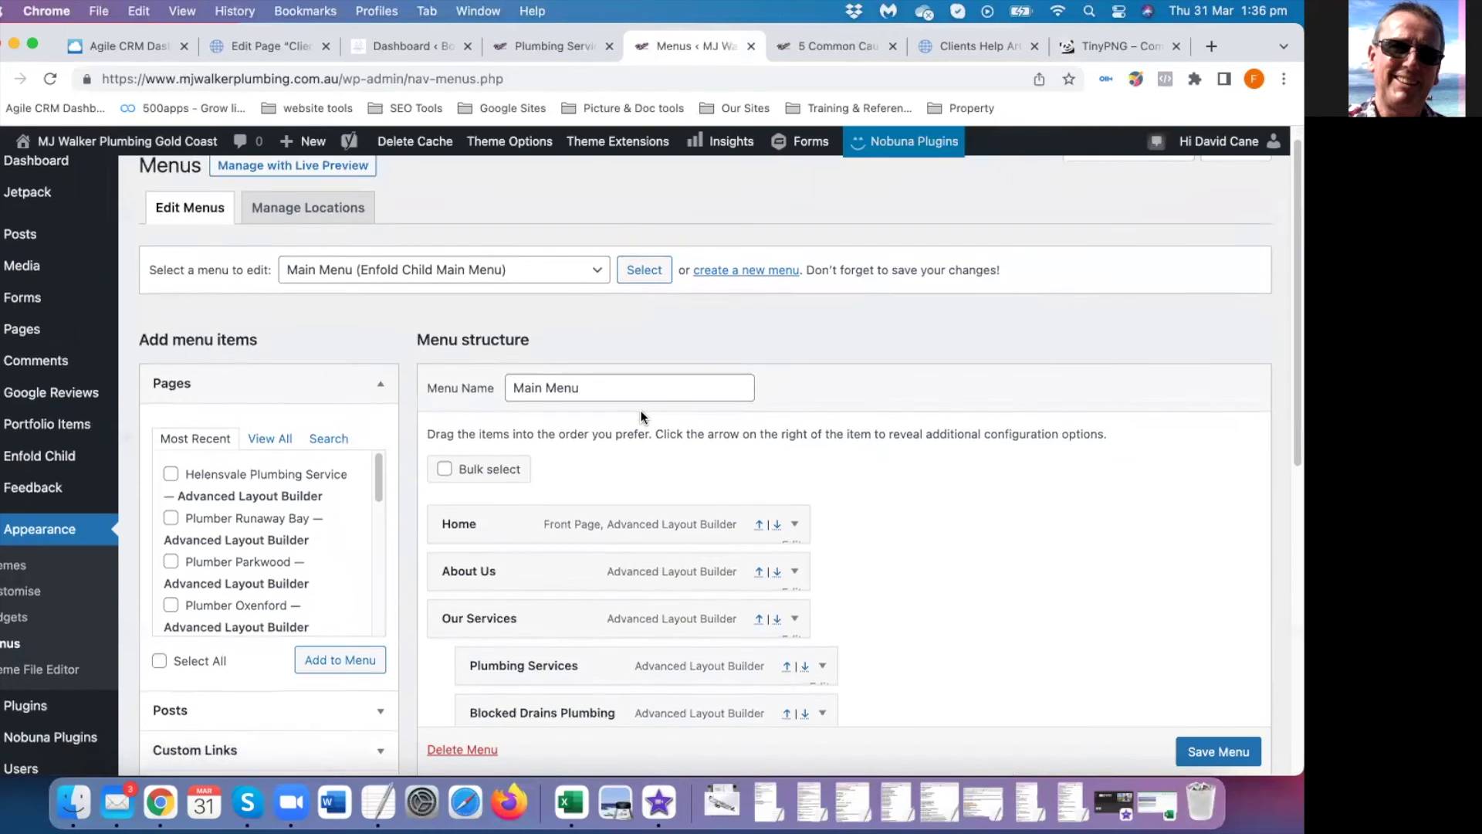
scroll(576, 504, down, 4)
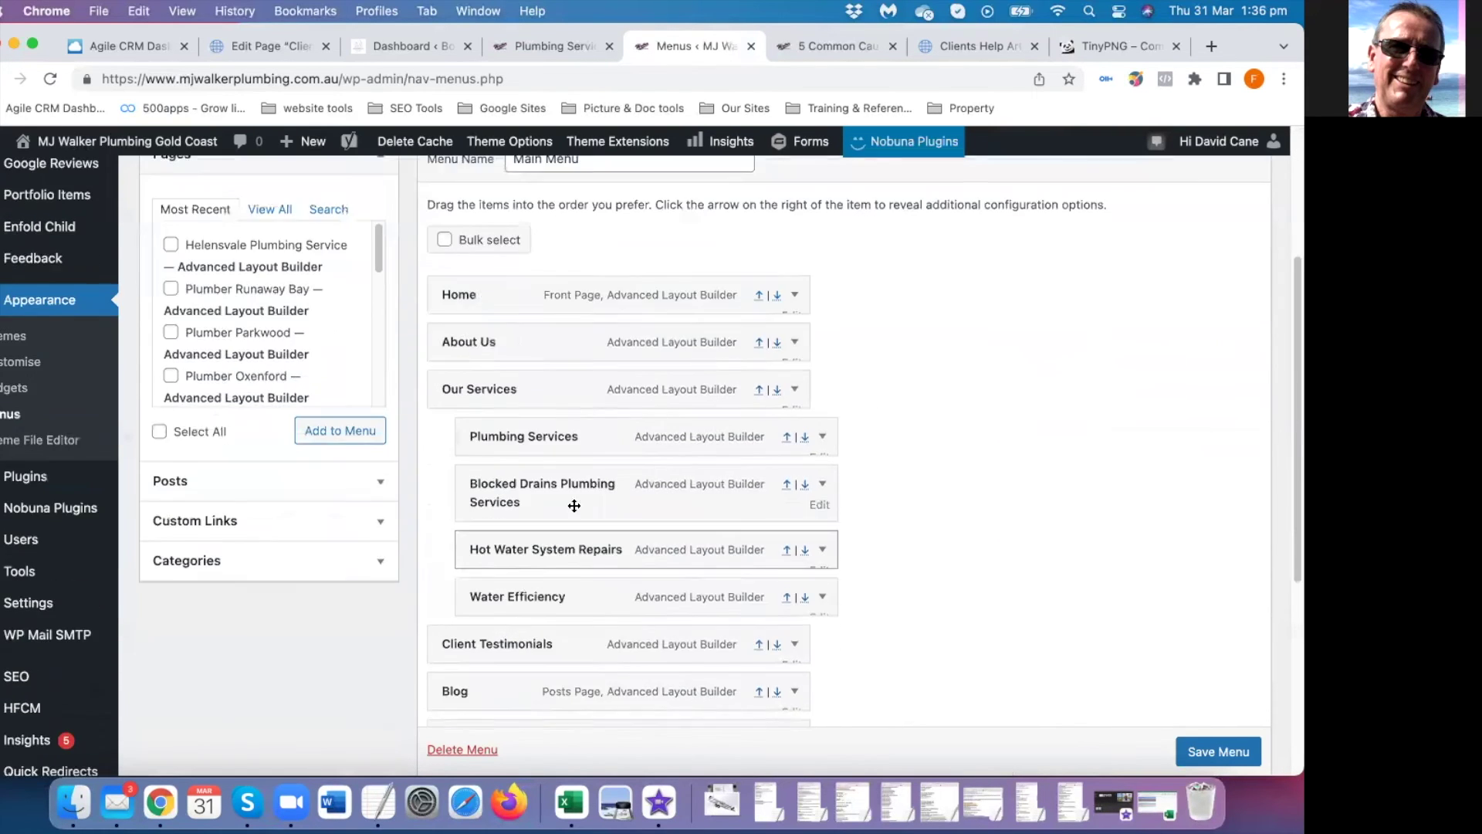
mouse_move(500, 436)
mouse_down()
mouse_move(518, 501)
mouse_move(490, 492)
mouse_move(503, 430)
mouse_up()
scroll(1092, 465, down, 5)
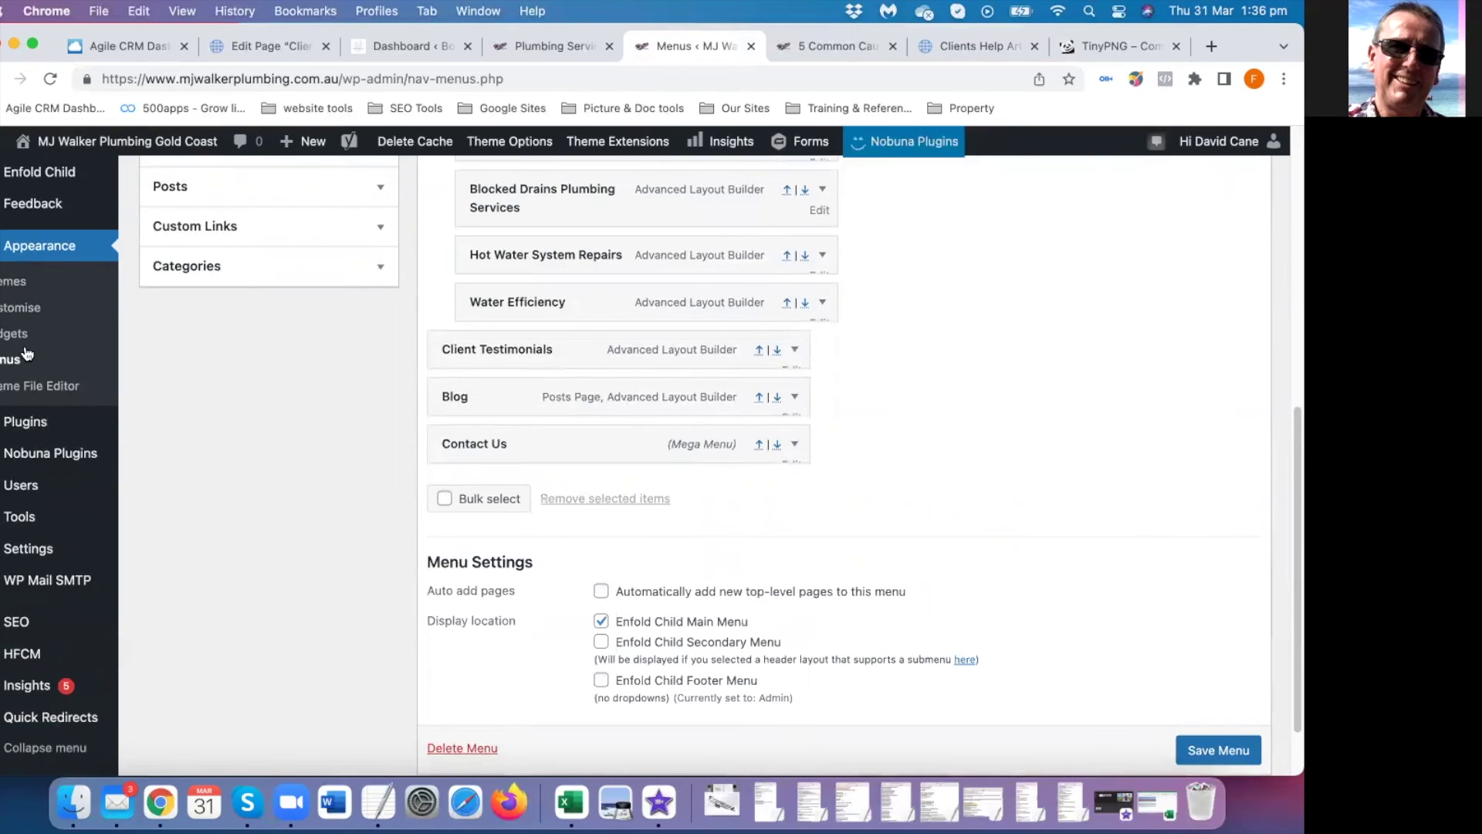
scroll(23, 408, down, 1)
Leave the menu editor without saving, and review the list of installed plugins through to Yoast SEO
click(27, 421)
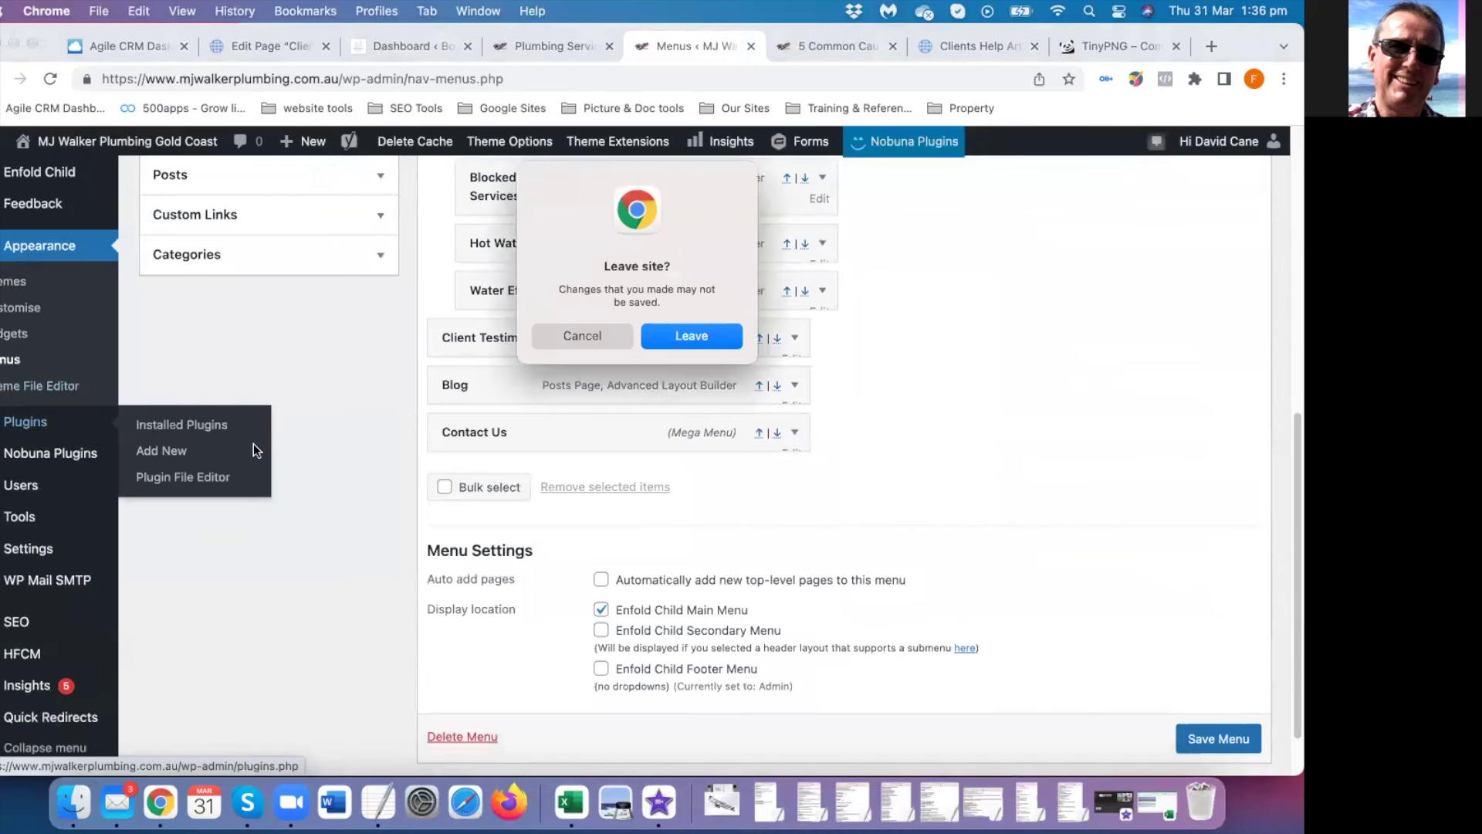
click(661, 345)
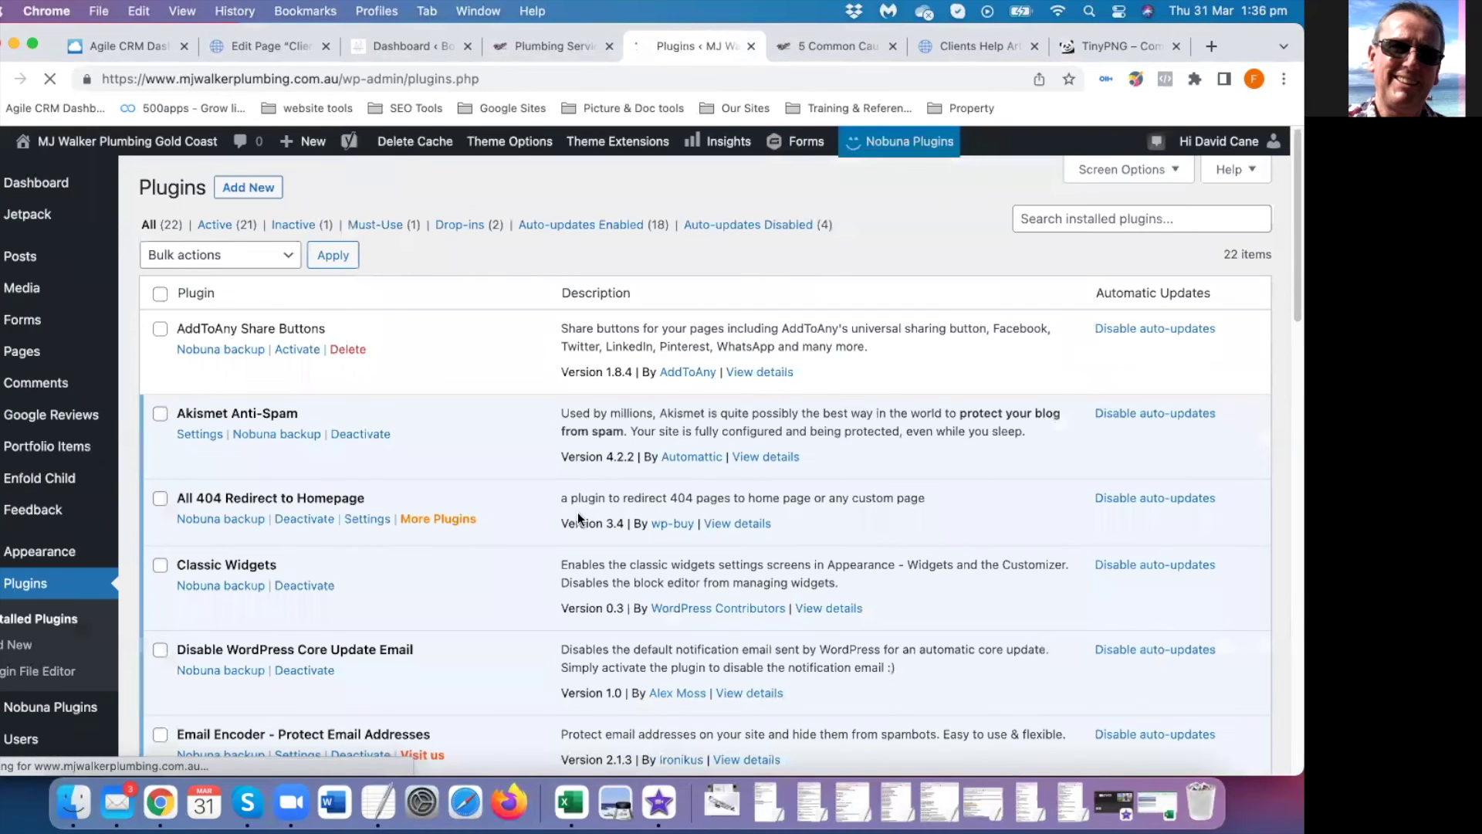
scroll(522, 507, down, 5)
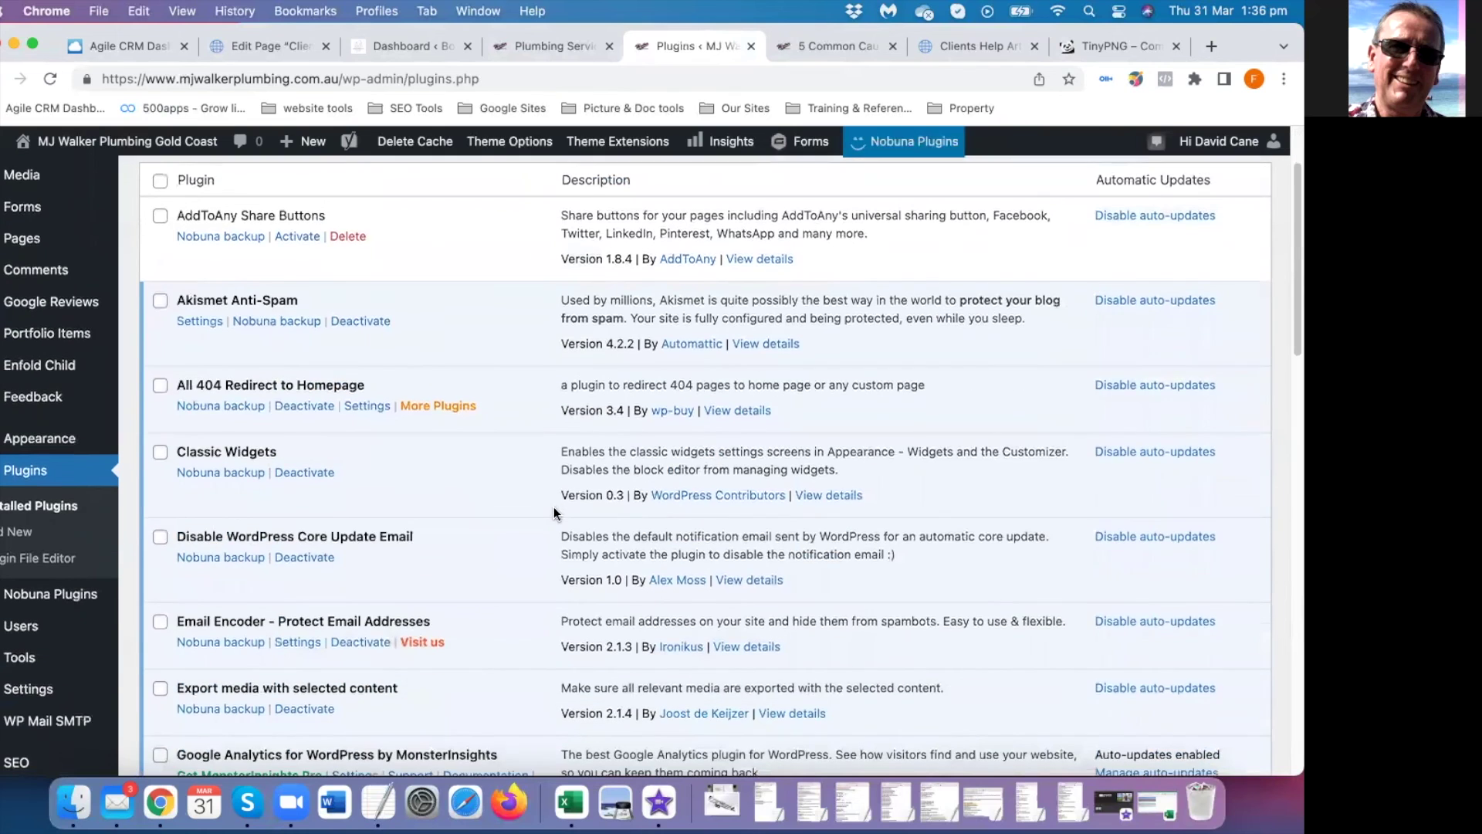
scroll(553, 505, down, 12)
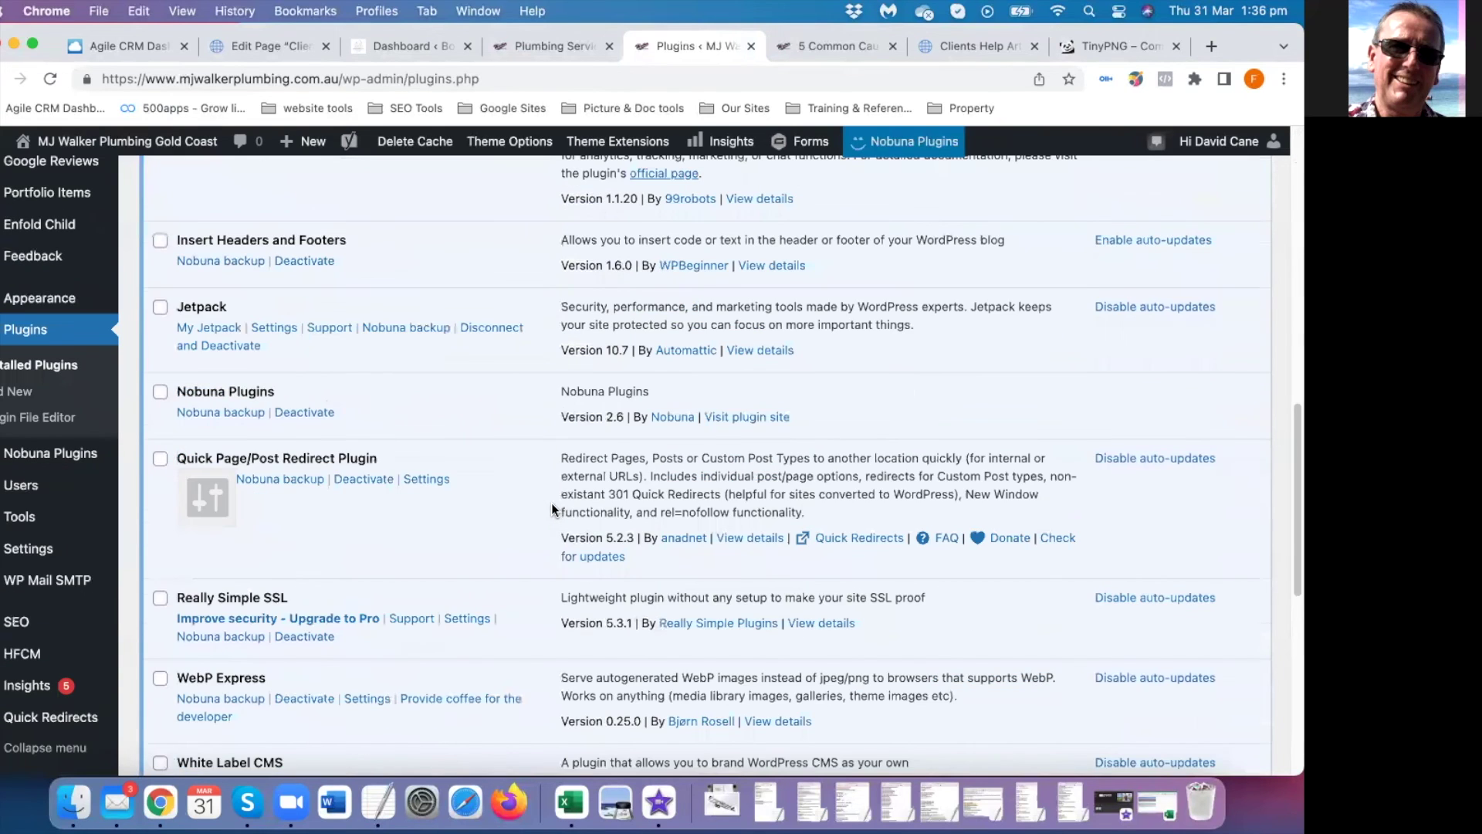
scroll(551, 503, down, 2)
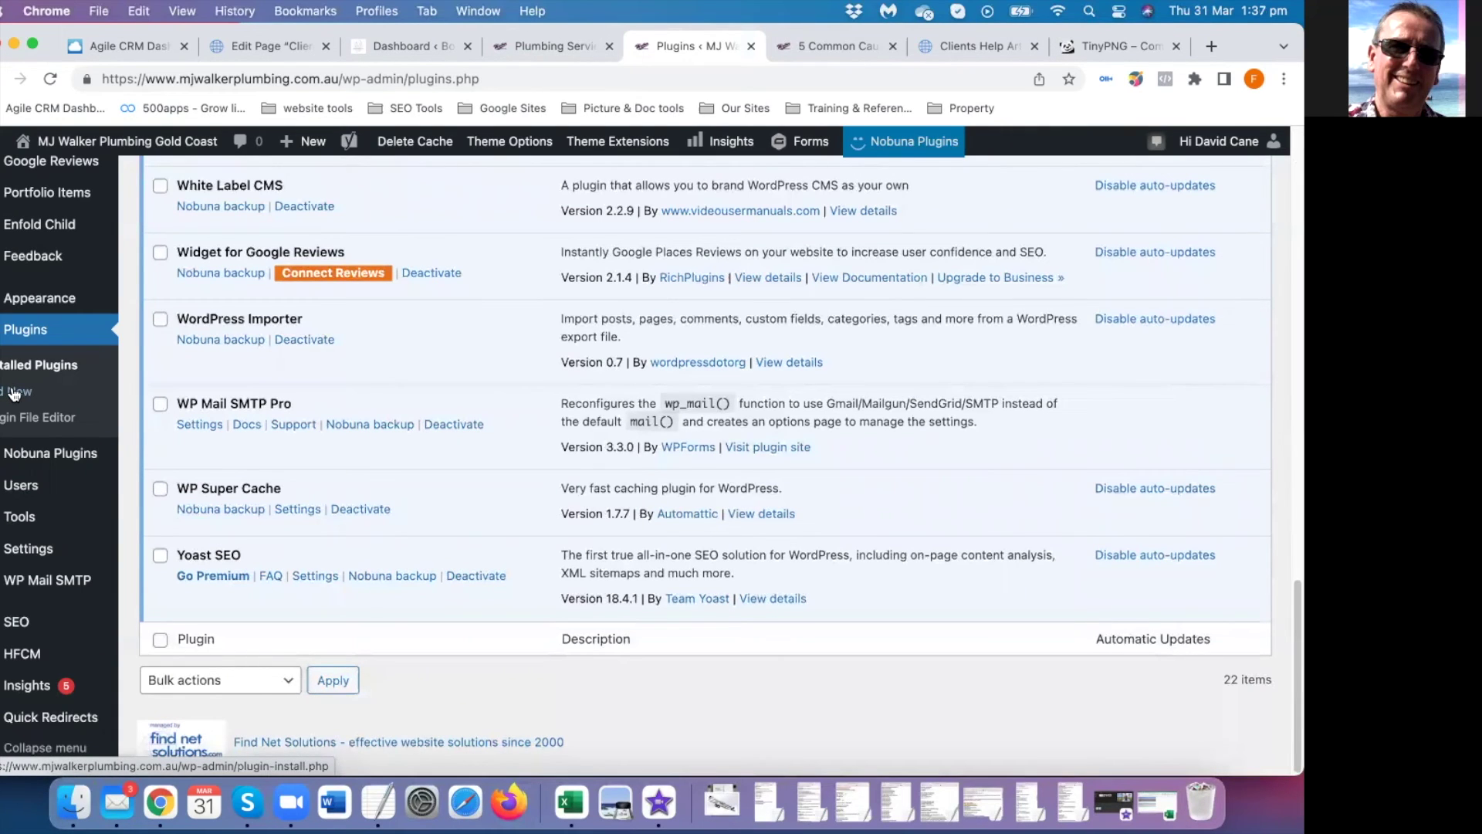
Look over the options offered under Tools, Settings, WP Mail SMTP, SEO and HFCM
mouse_move(27, 488)
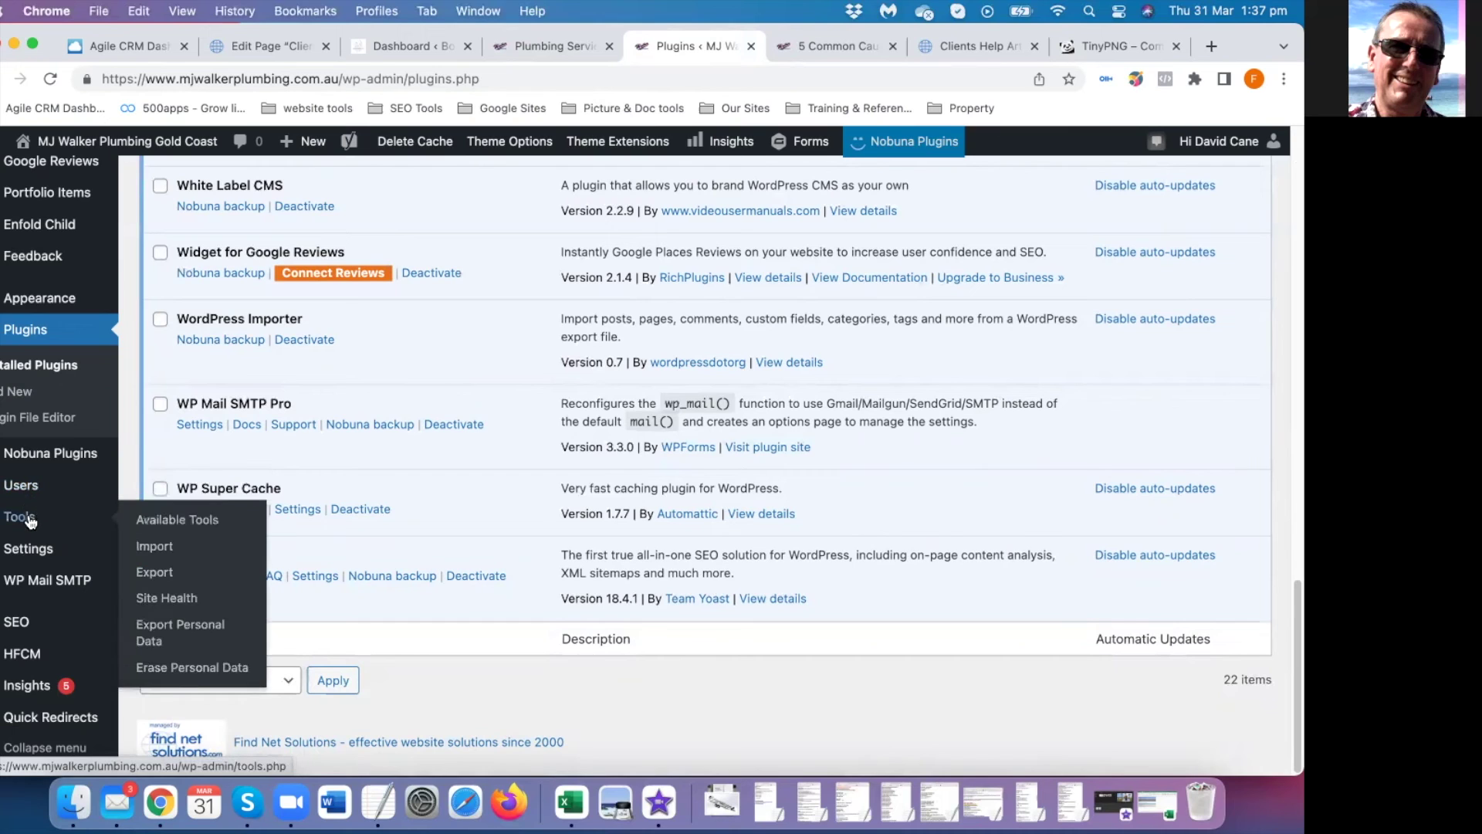
mouse_move(37, 552)
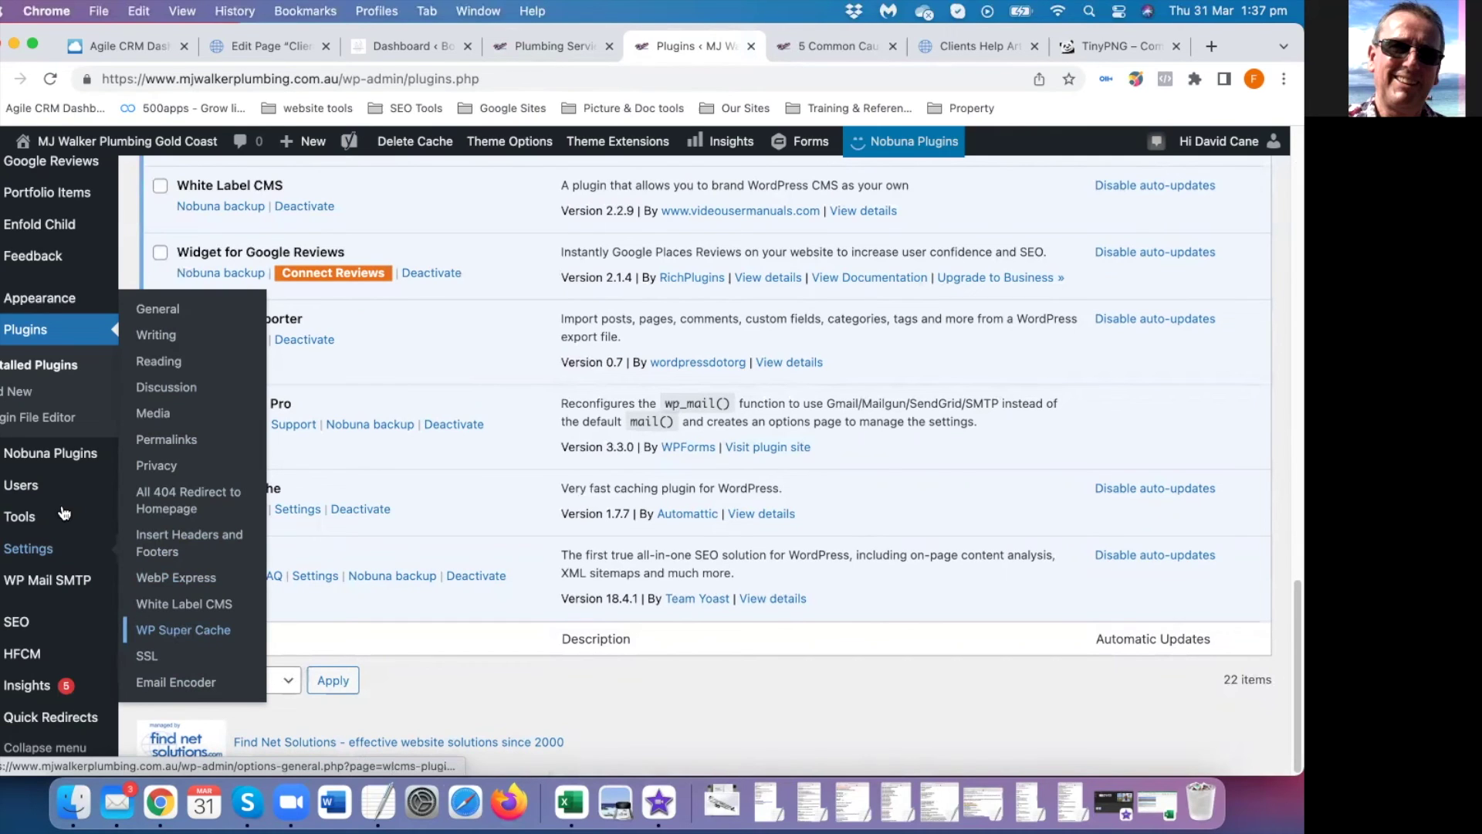
mouse_move(45, 589)
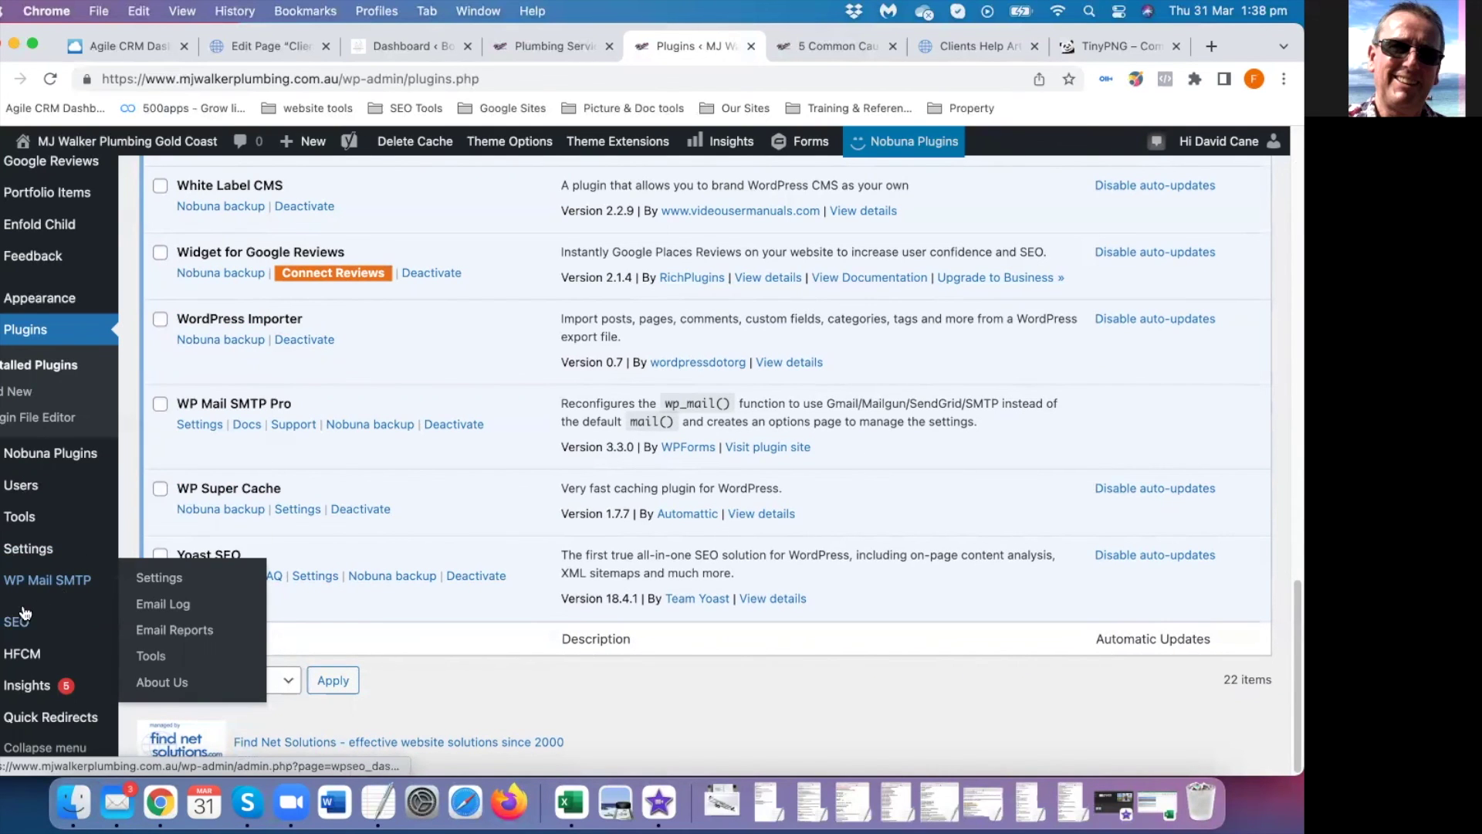
mouse_move(22, 627)
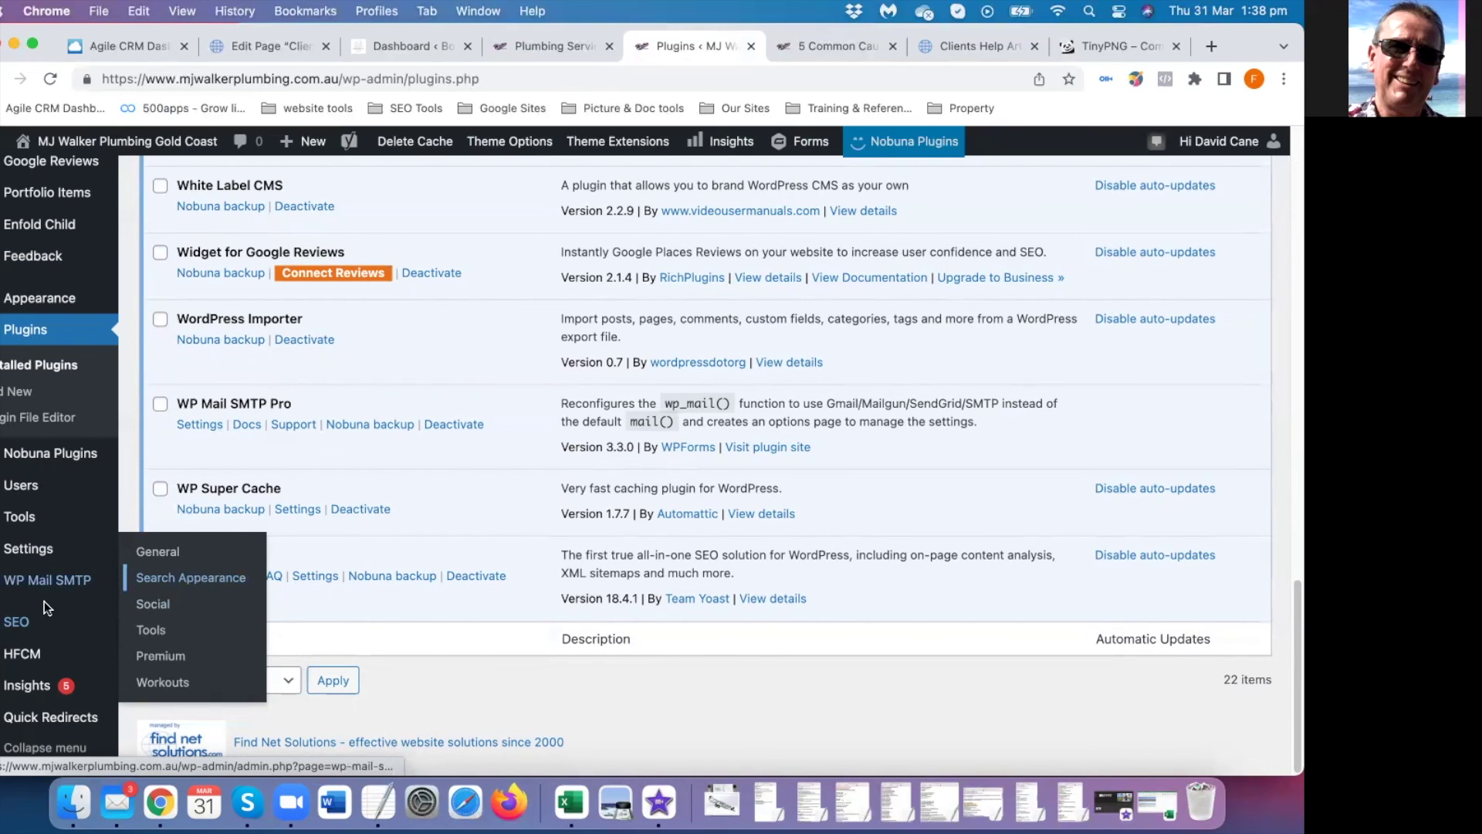
mouse_move(25, 656)
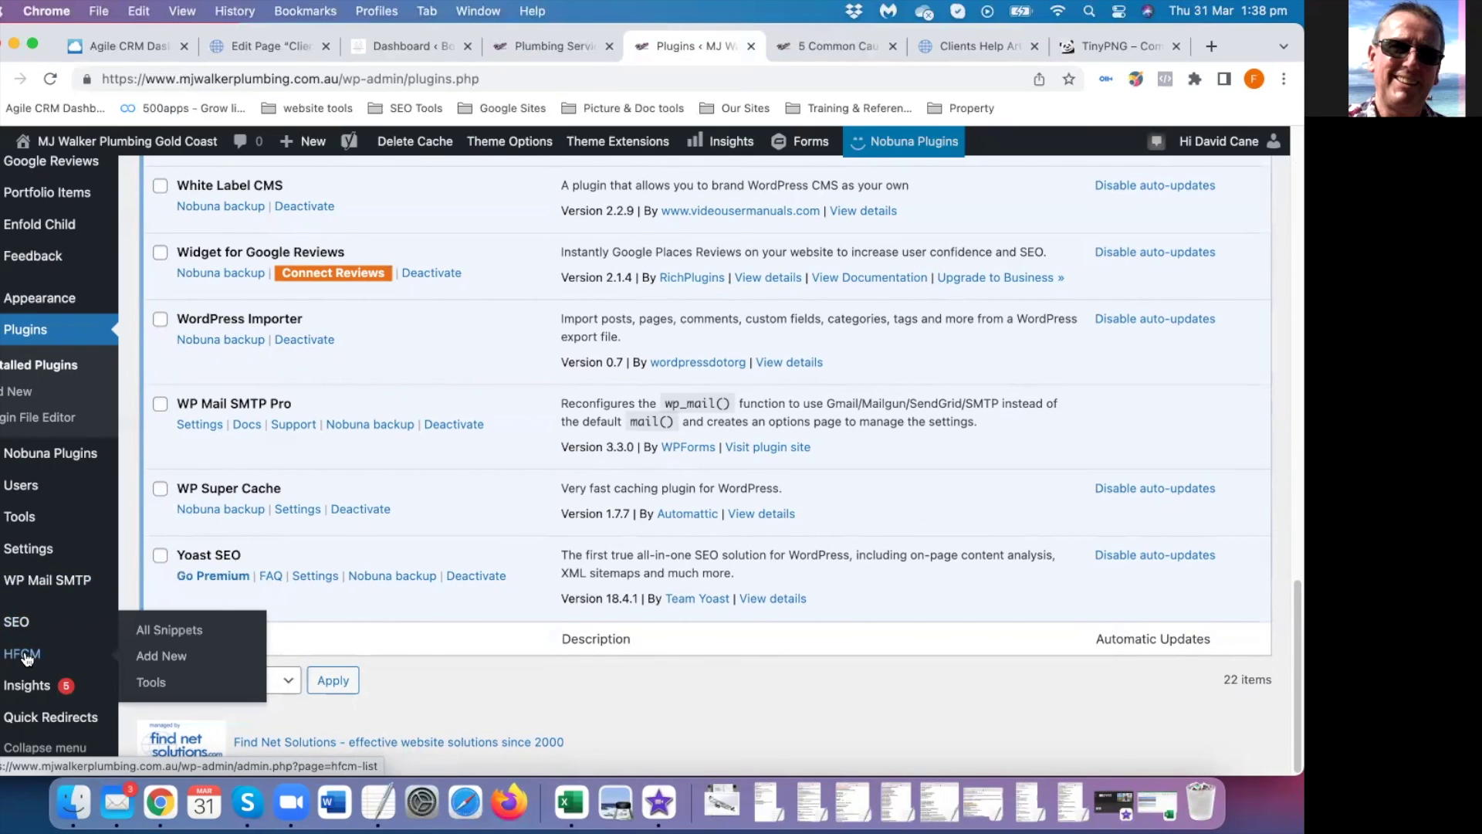
Open the HFCM snippets list and review the Video Optimiser and Google Analytics header snippets
click(26, 656)
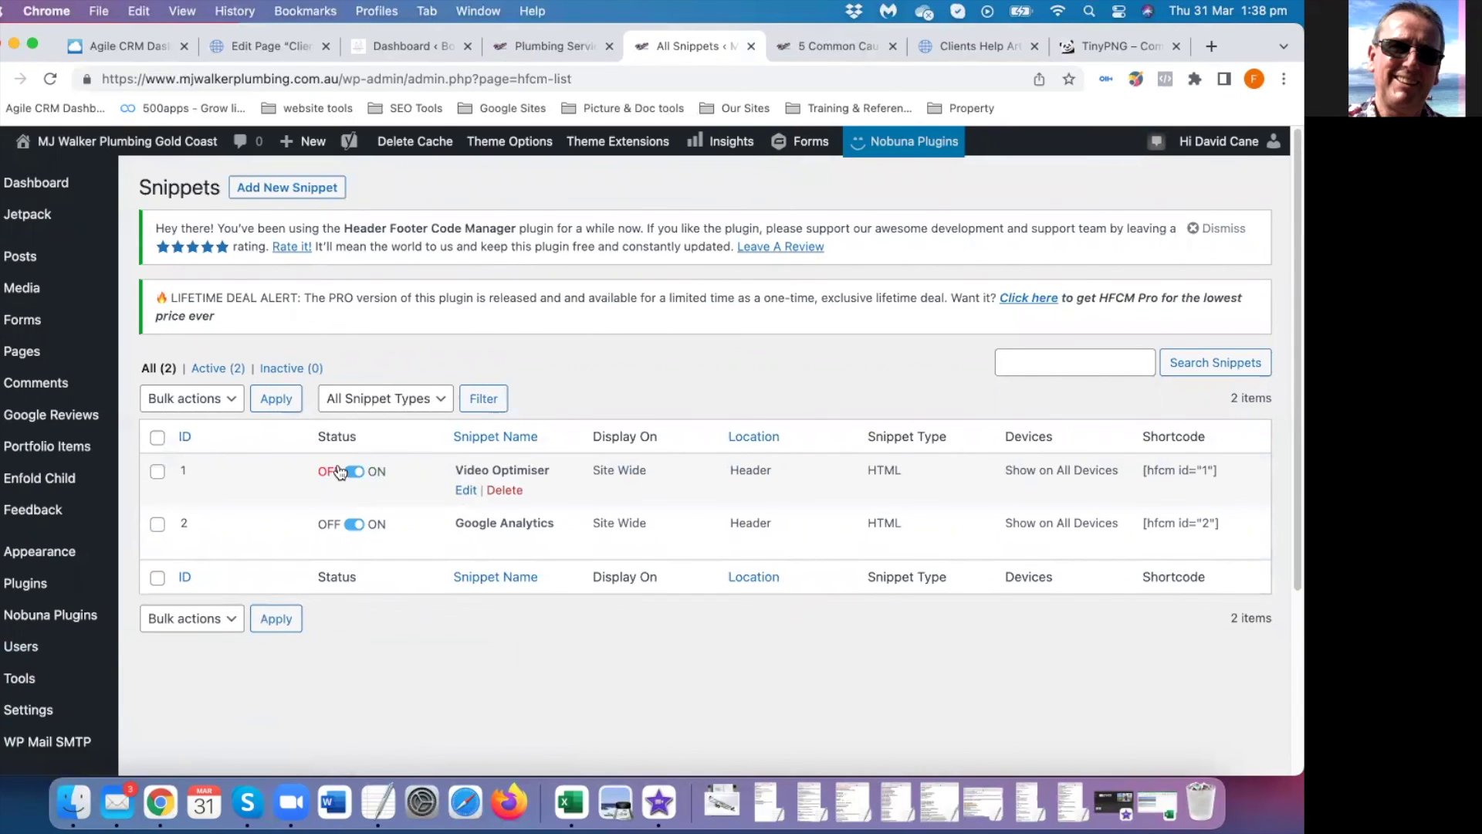
scroll(411, 523, down, 1)
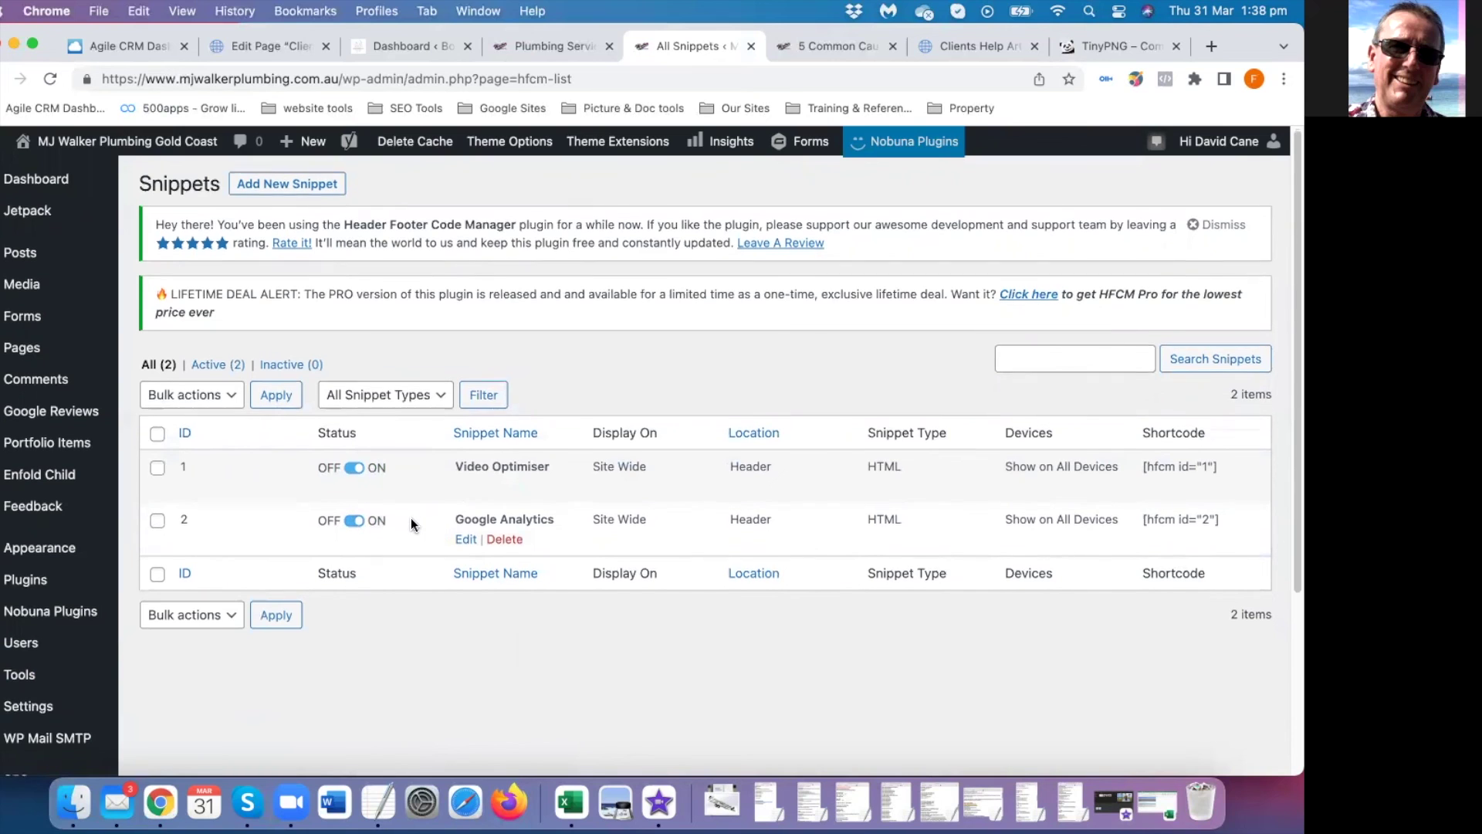
scroll(410, 523, down, 3)
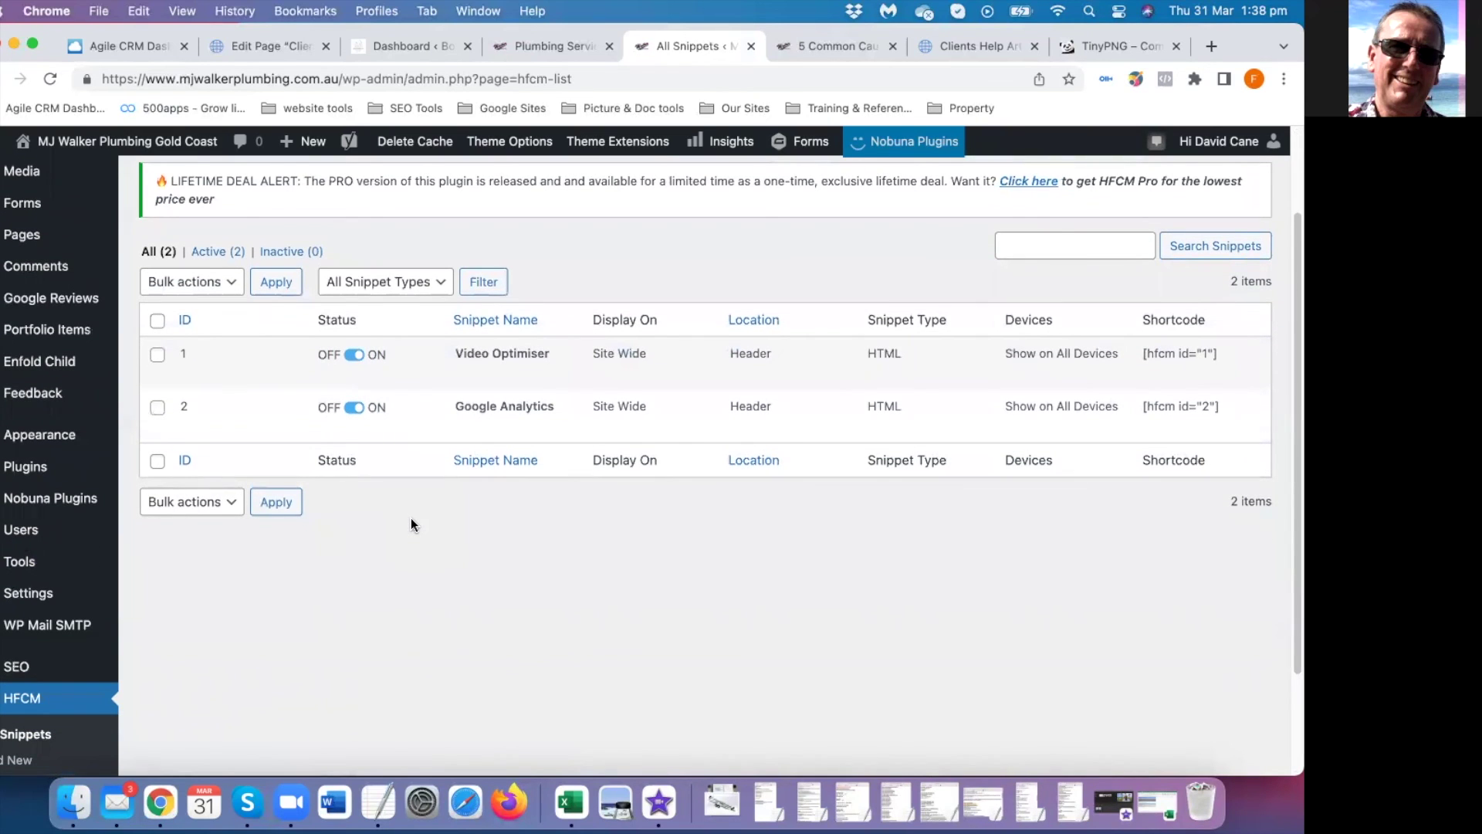
scroll(411, 523, down, 4)
scroll(411, 523, down, 1)
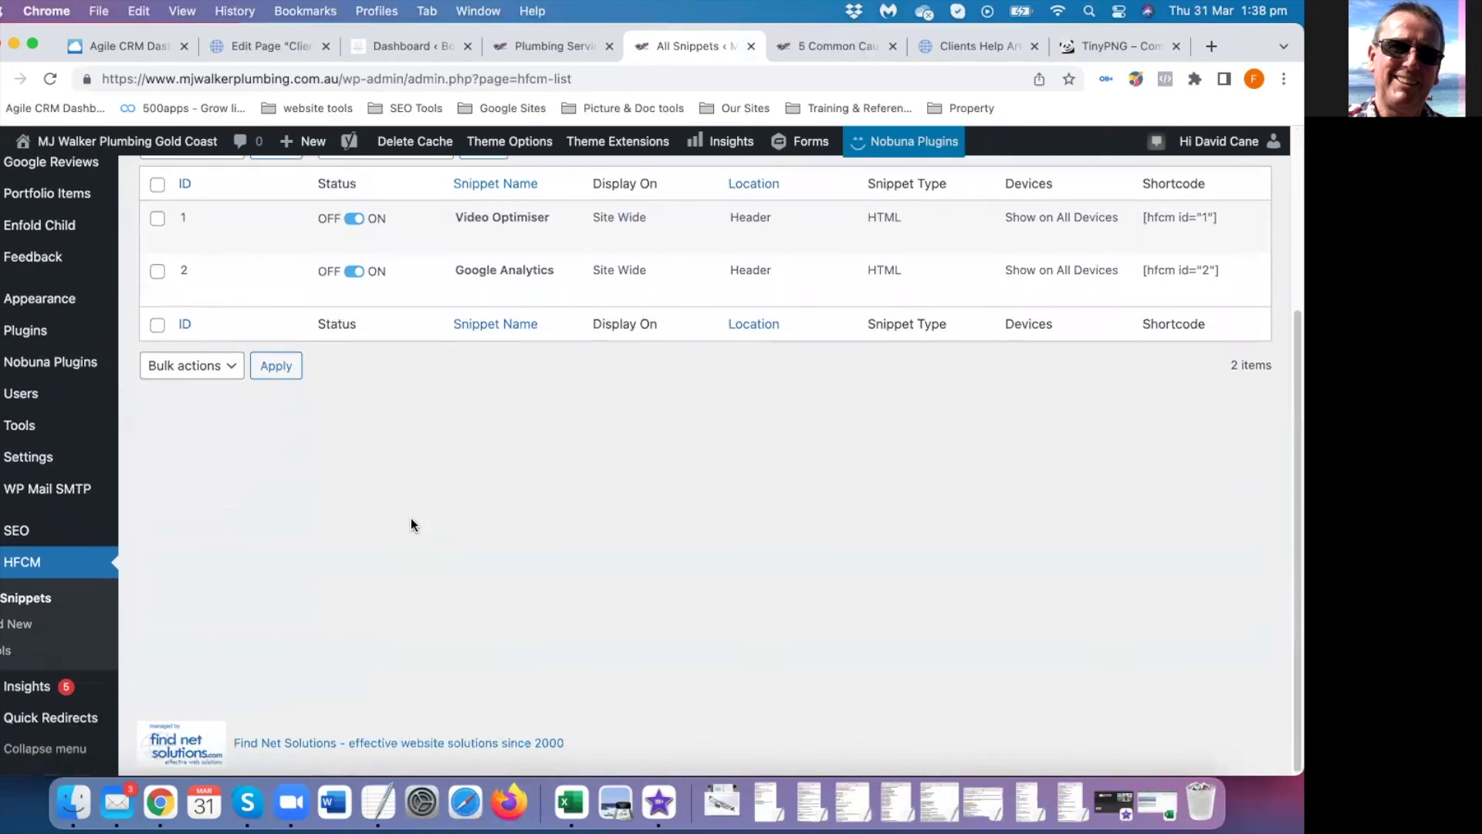
scroll(240, 452, up, 8)
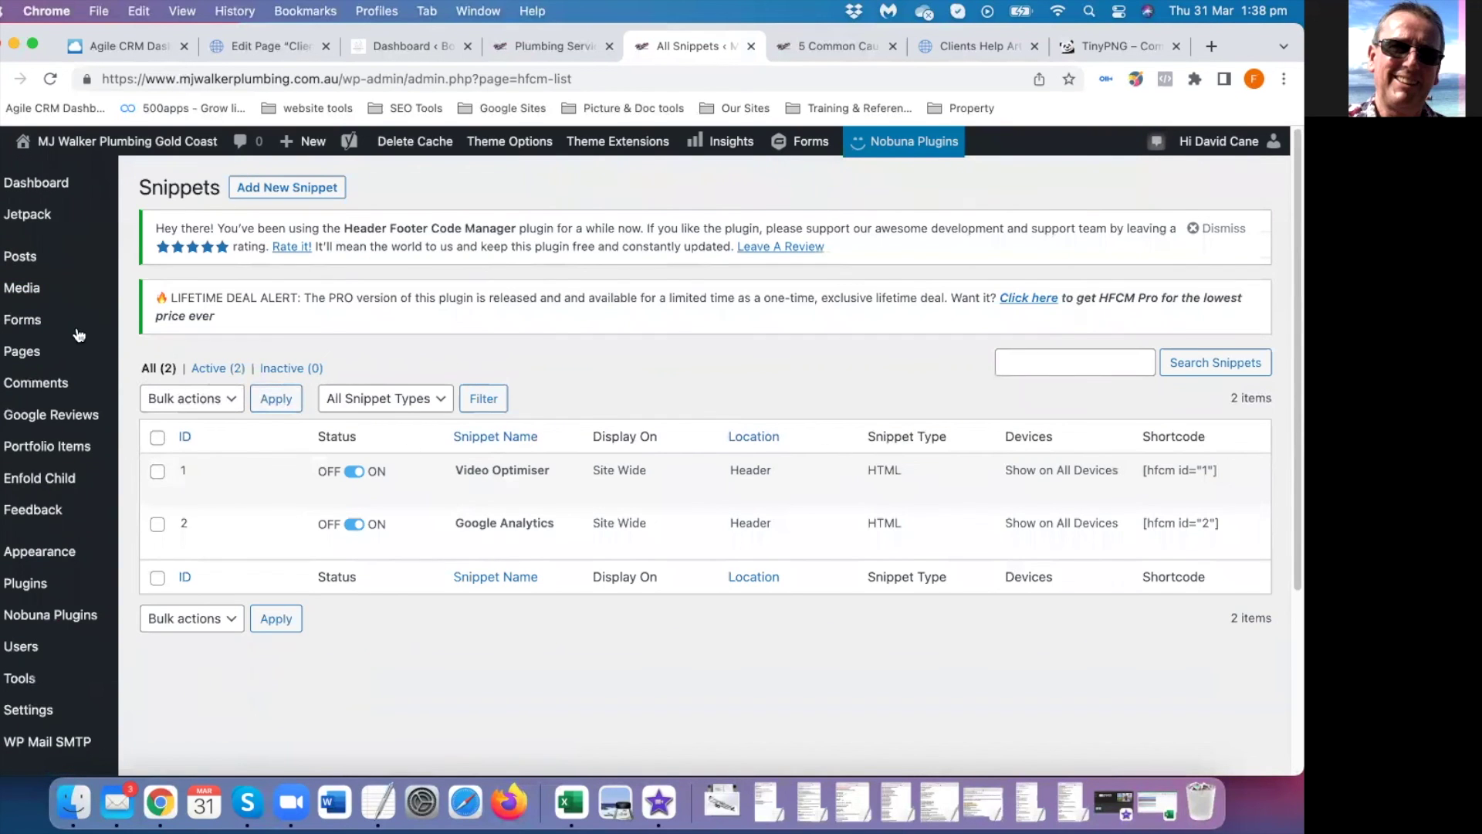
Open the About Us page from the site's page list for editing in the Avia Layout Builder
mouse_move(61, 191)
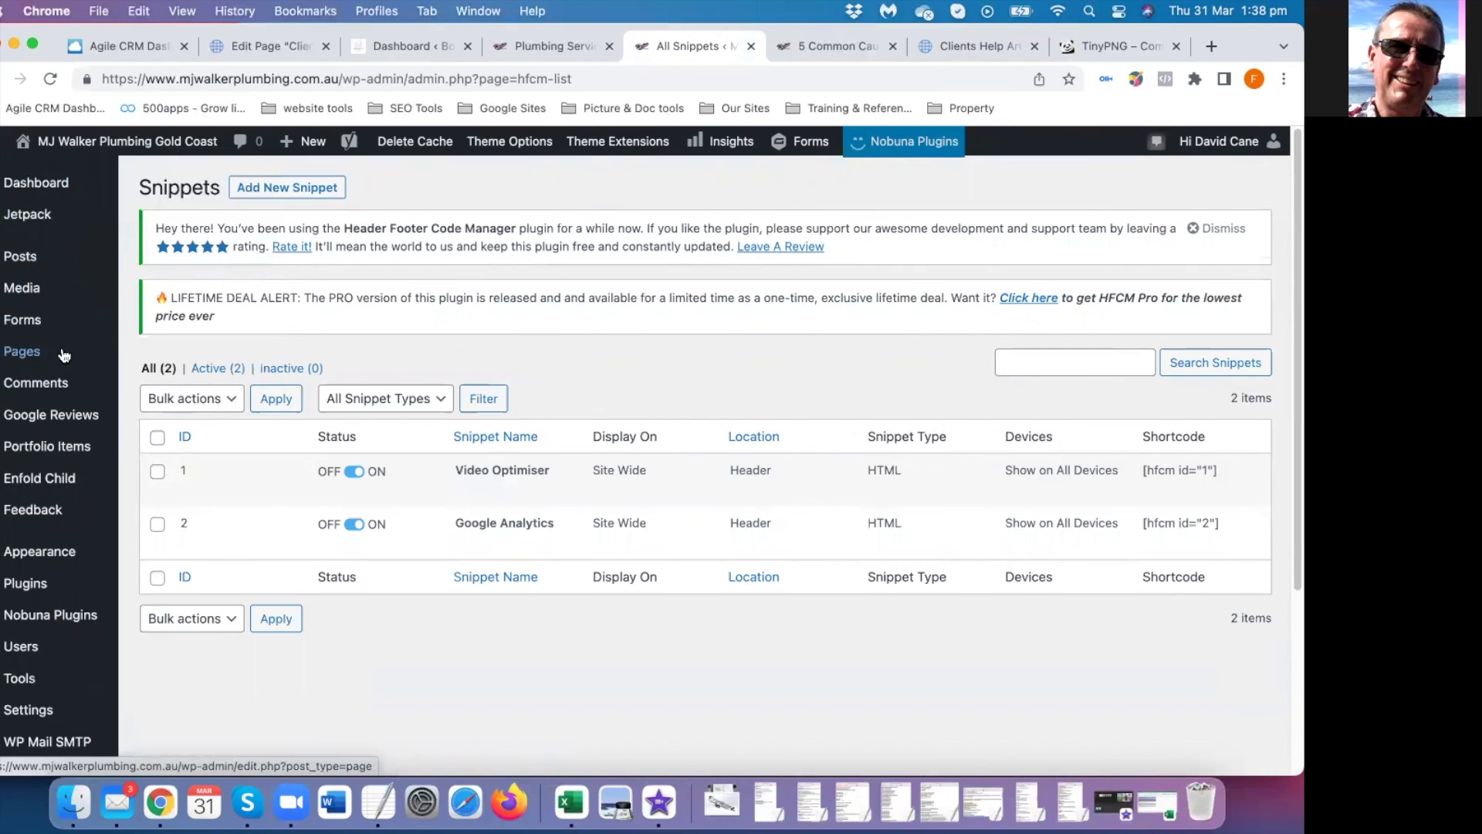
mouse_move(24, 353)
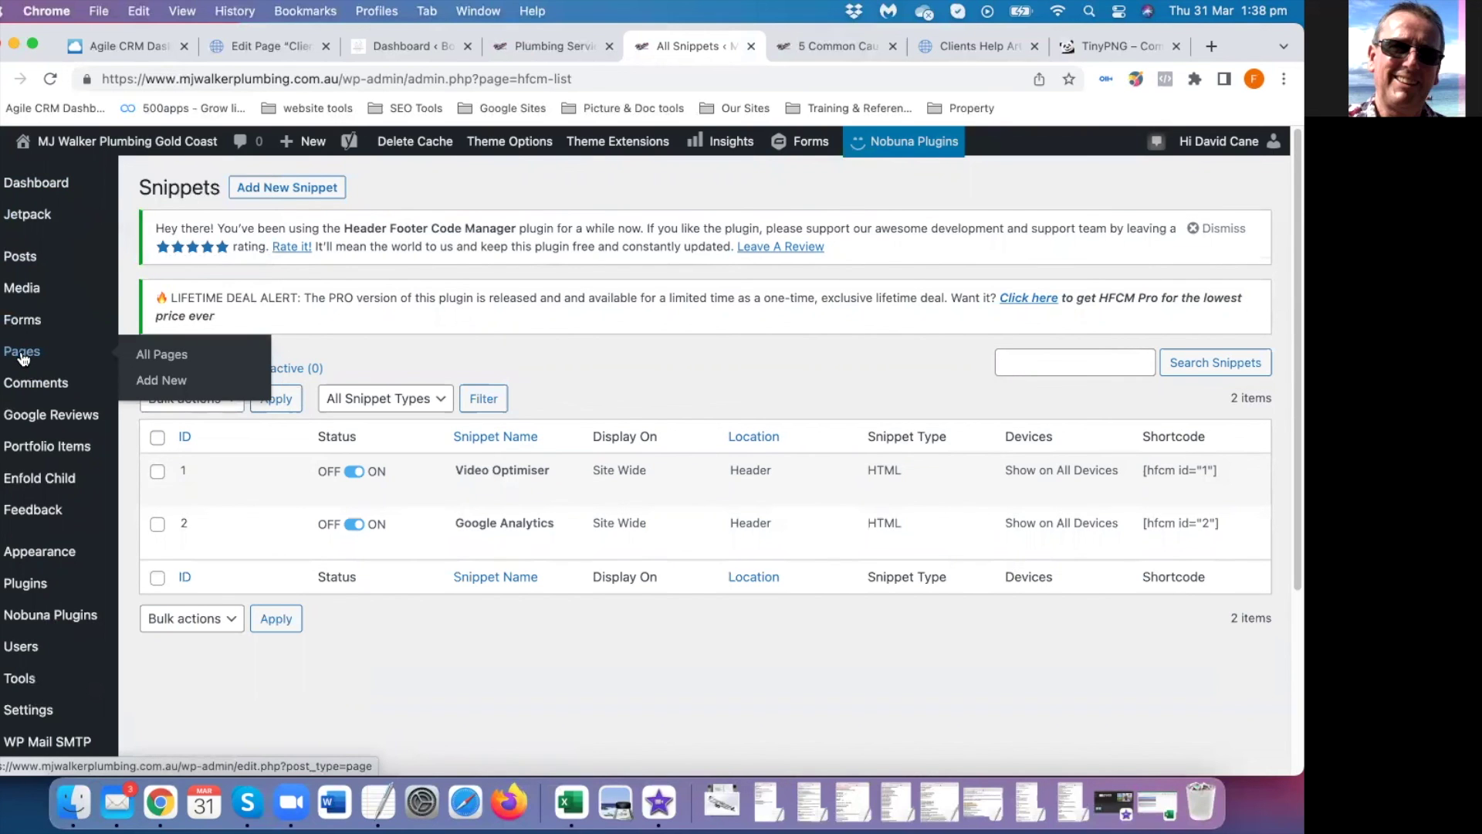
click(23, 355)
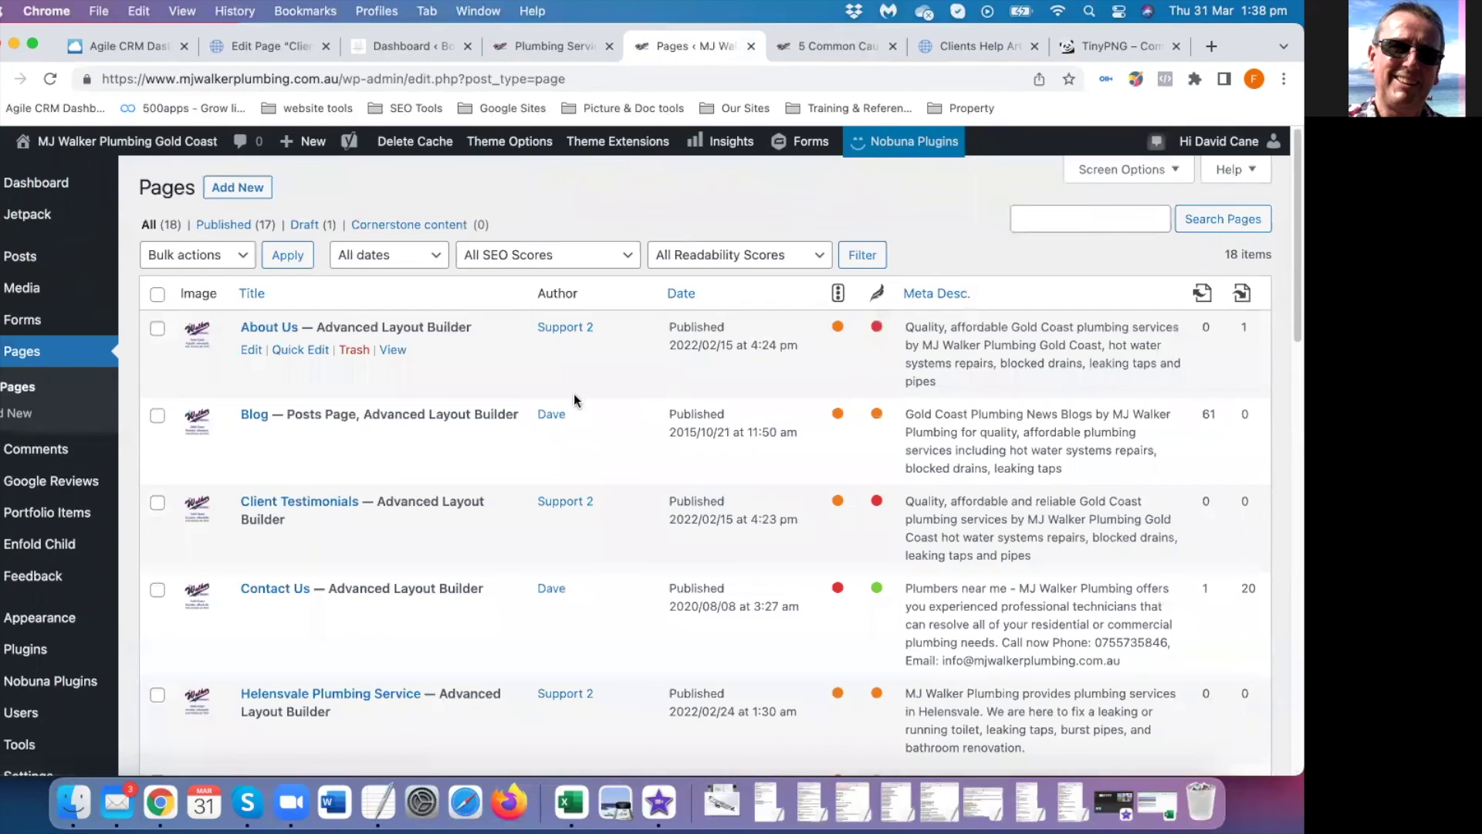
click(260, 328)
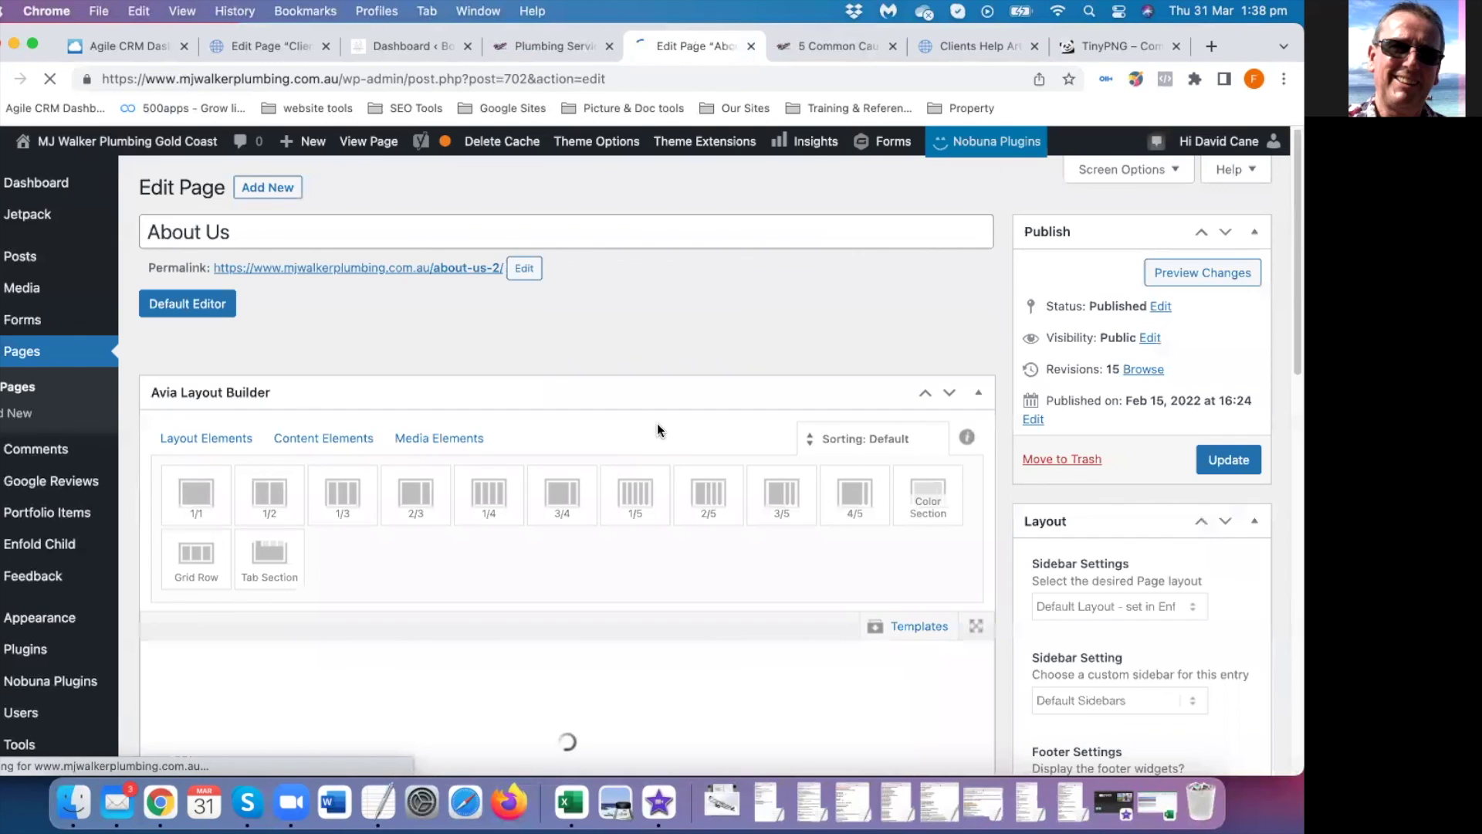
scroll(600, 317, down, 3)
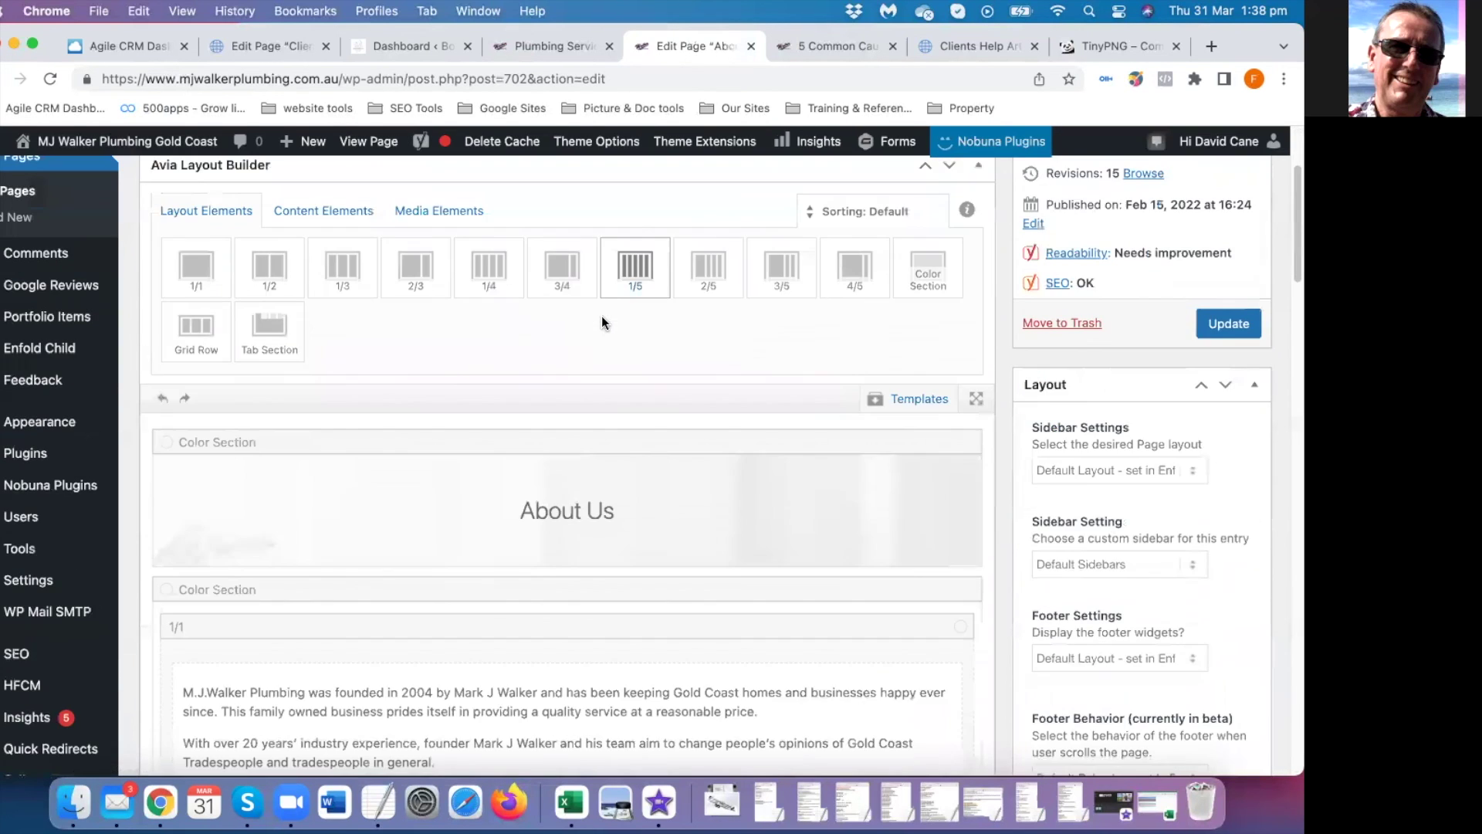
Save the About Us page layout as a reusable template named "About Us TEMPLATE"
click(911, 401)
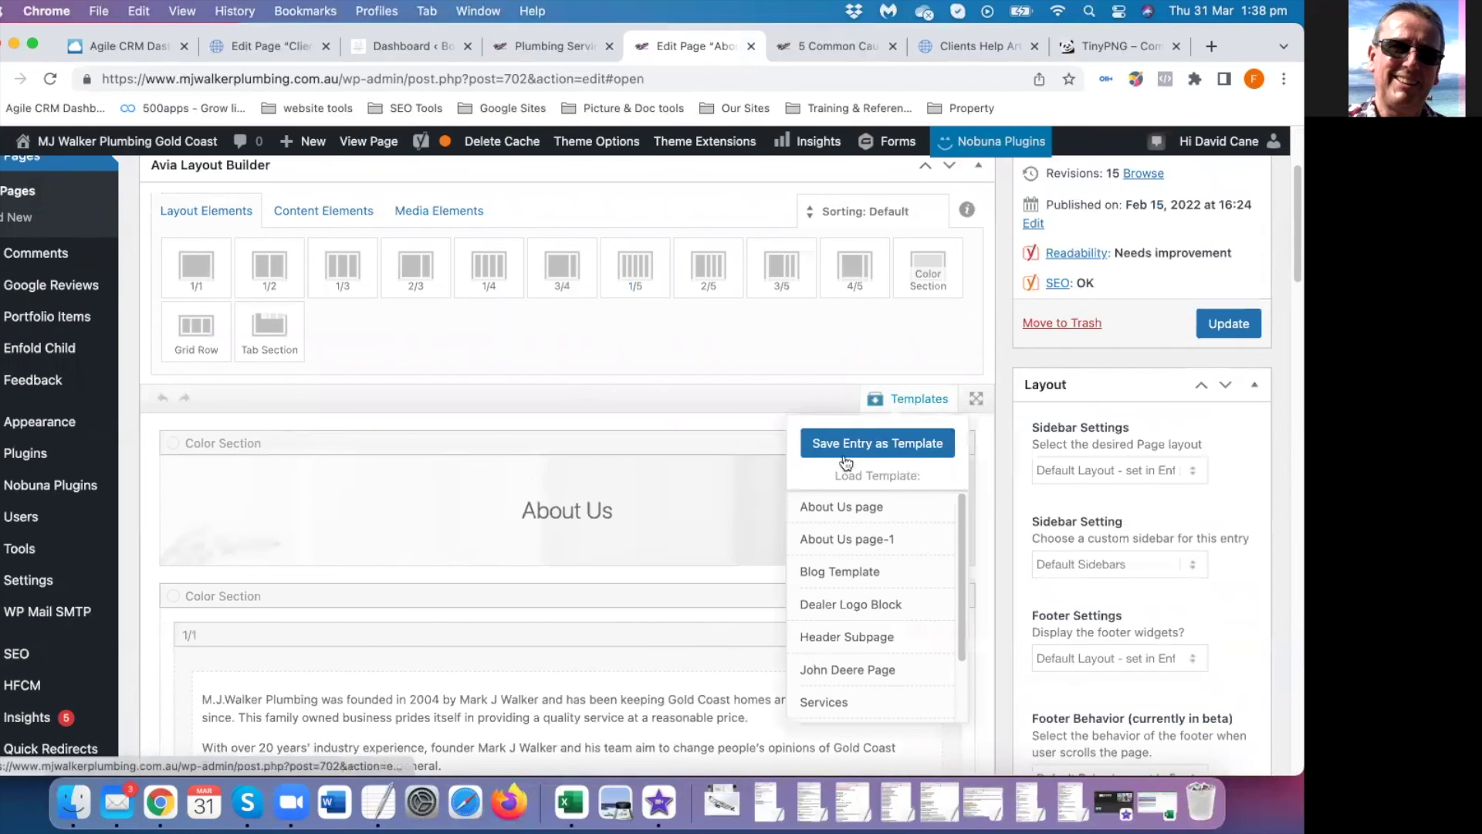
click(850, 442)
text(About U)
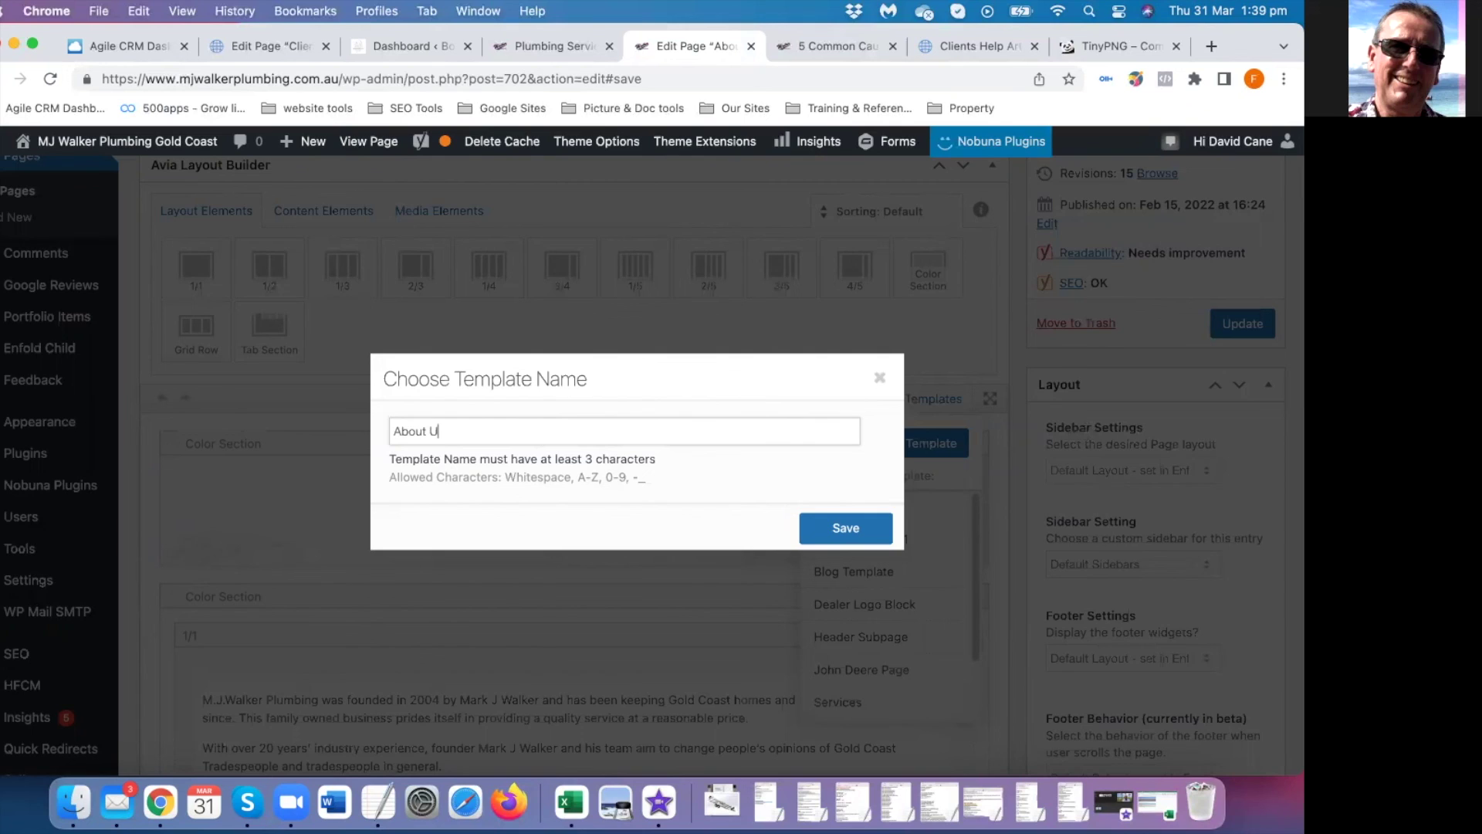
text(s TEMPLATE)
click(851, 531)
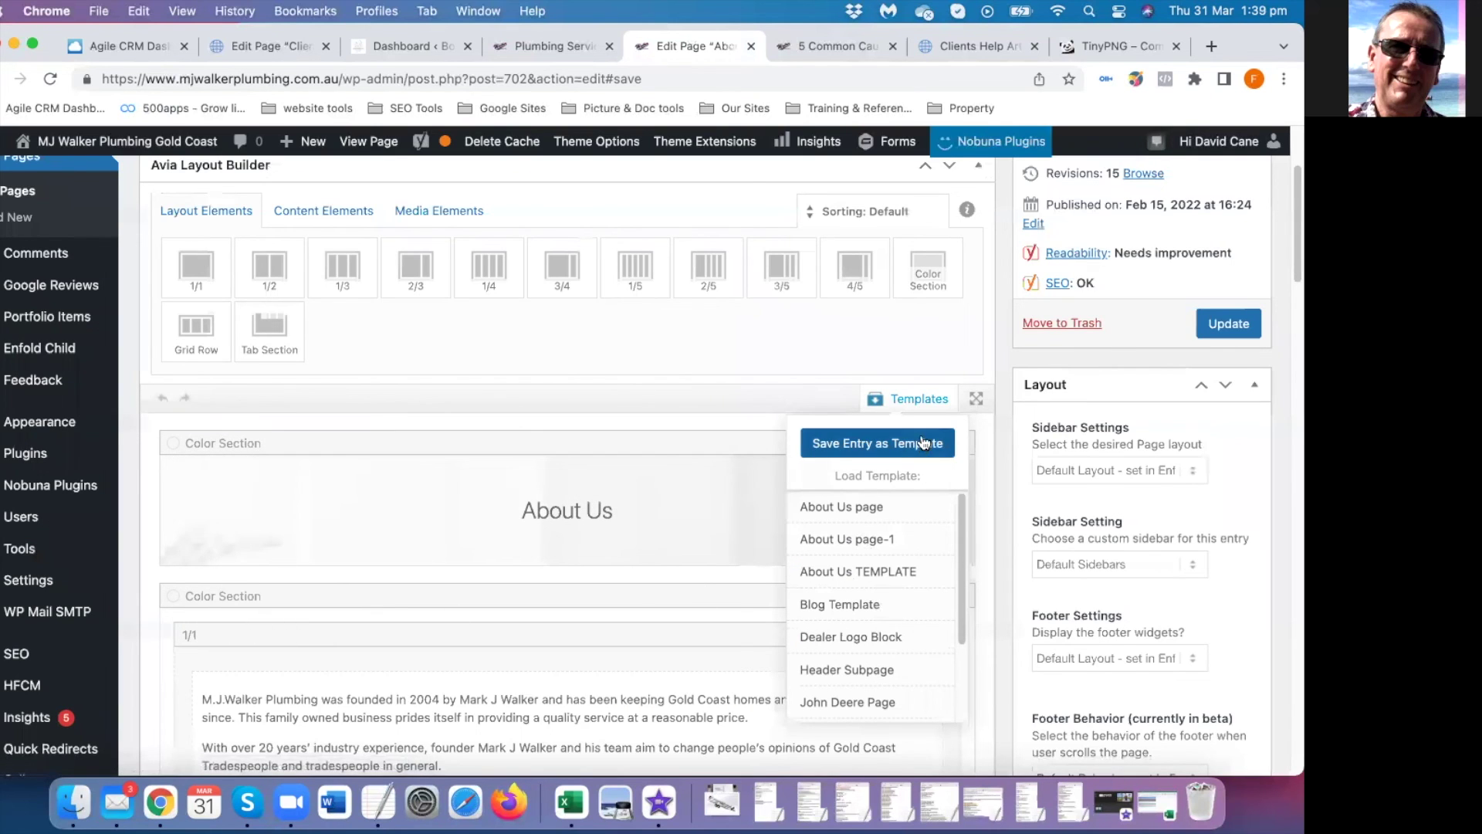
double_click(909, 401)
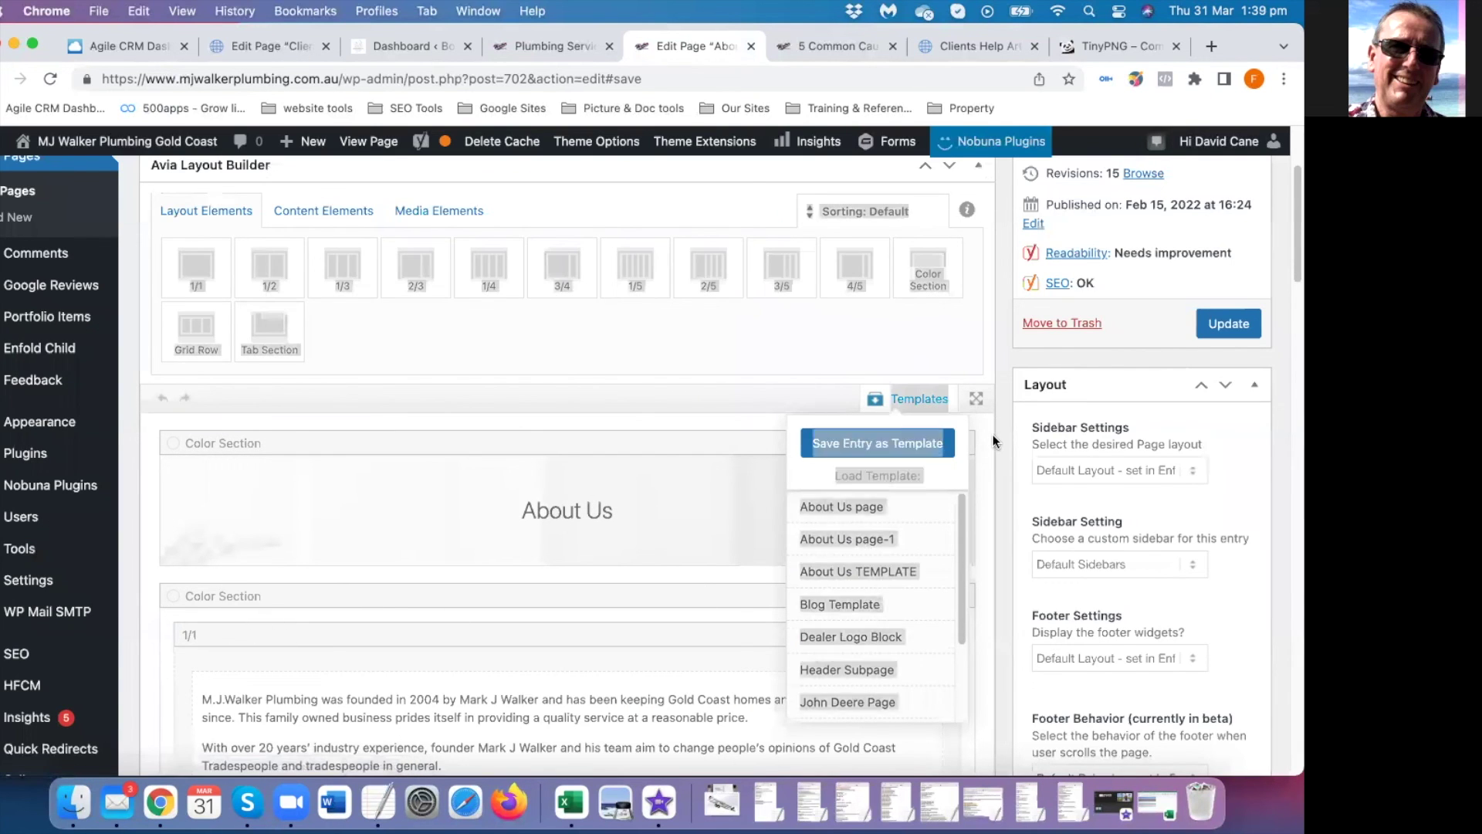
click(919, 400)
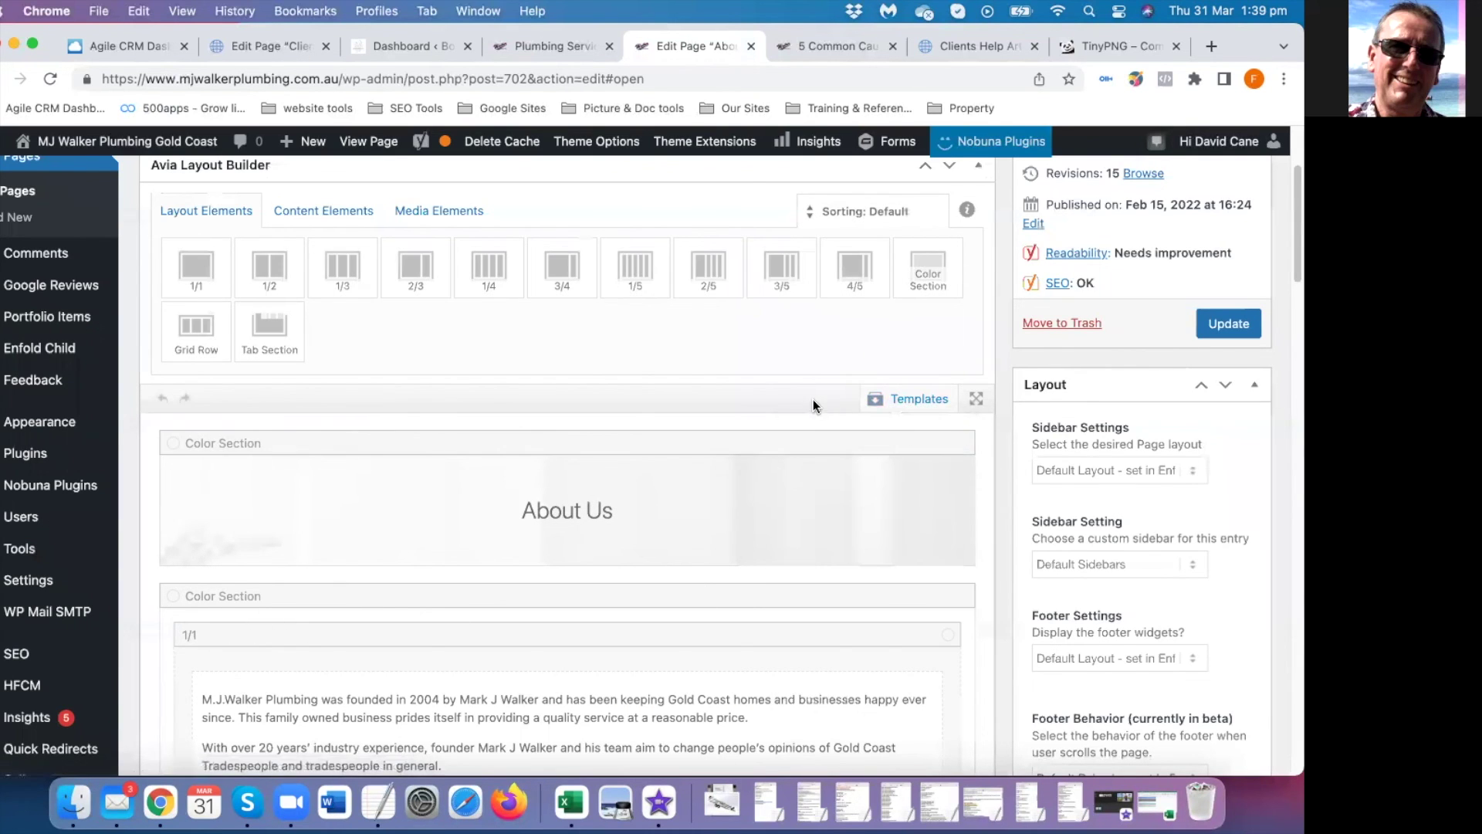
Load "About Us TEMPLATE" into the About Us page and look over the sections it adds below the existing content
click(922, 399)
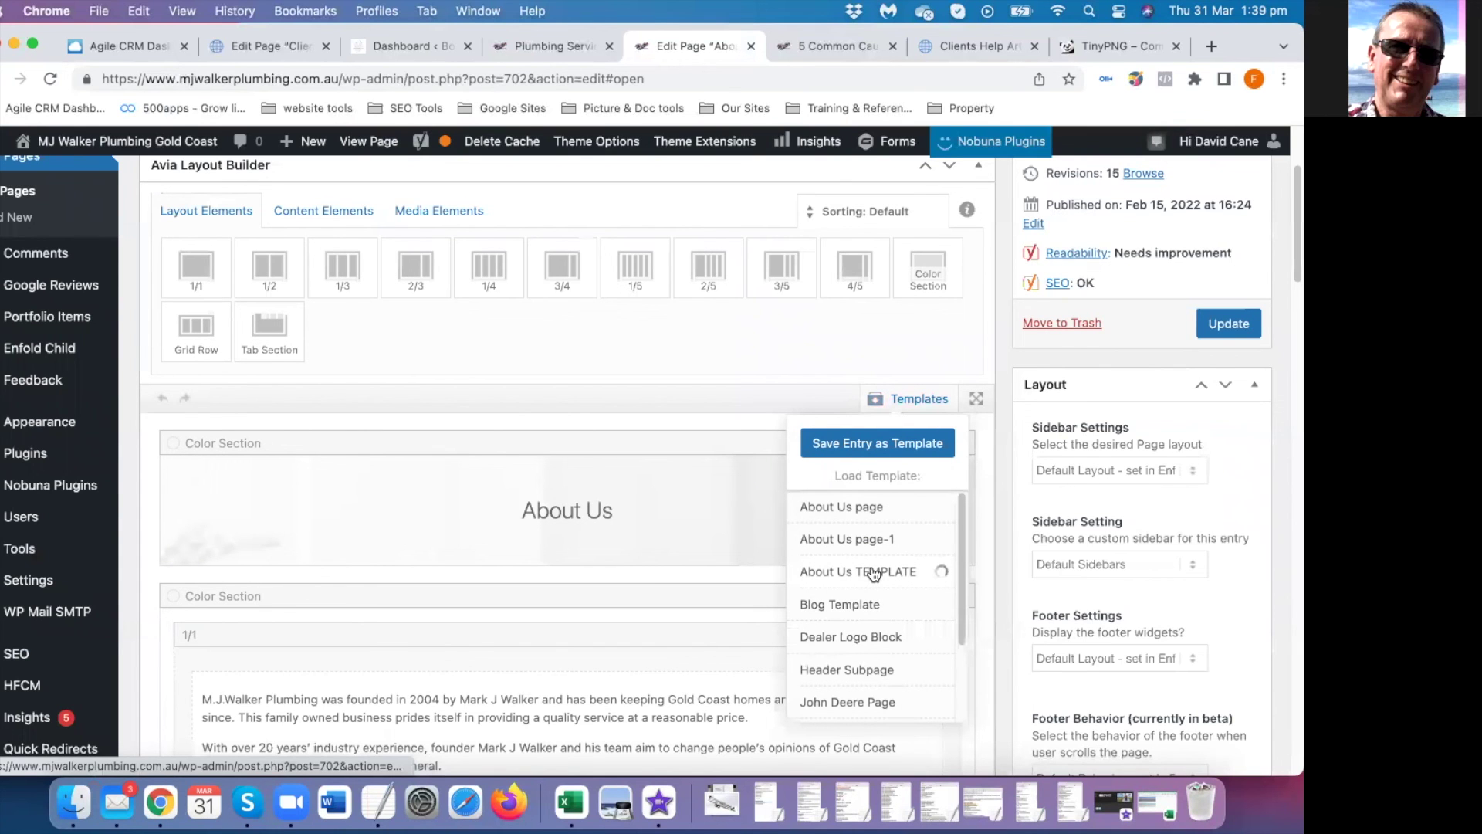
scroll(993, 576, down, 10)
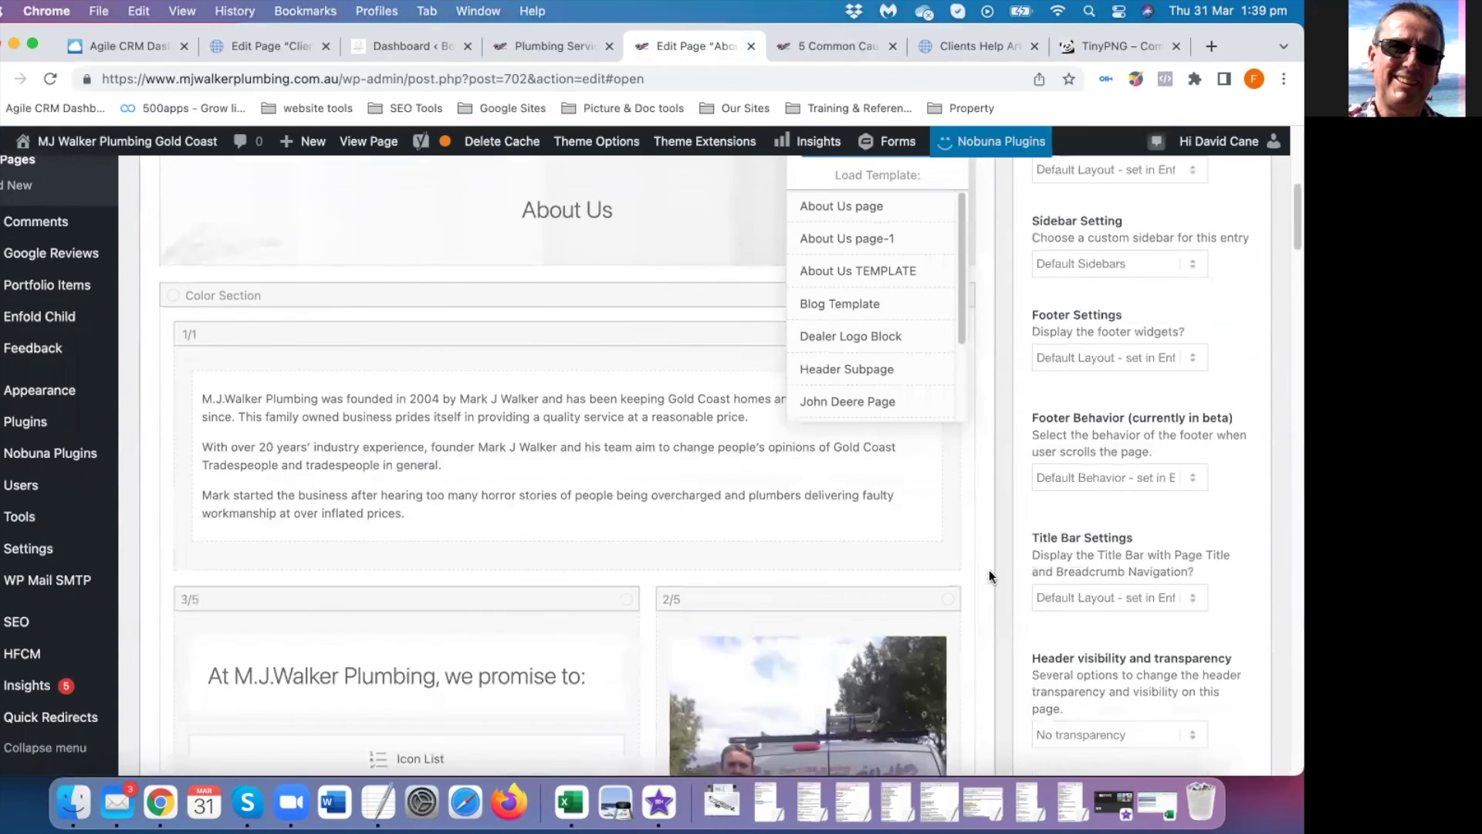
scroll(986, 572, up, 5)
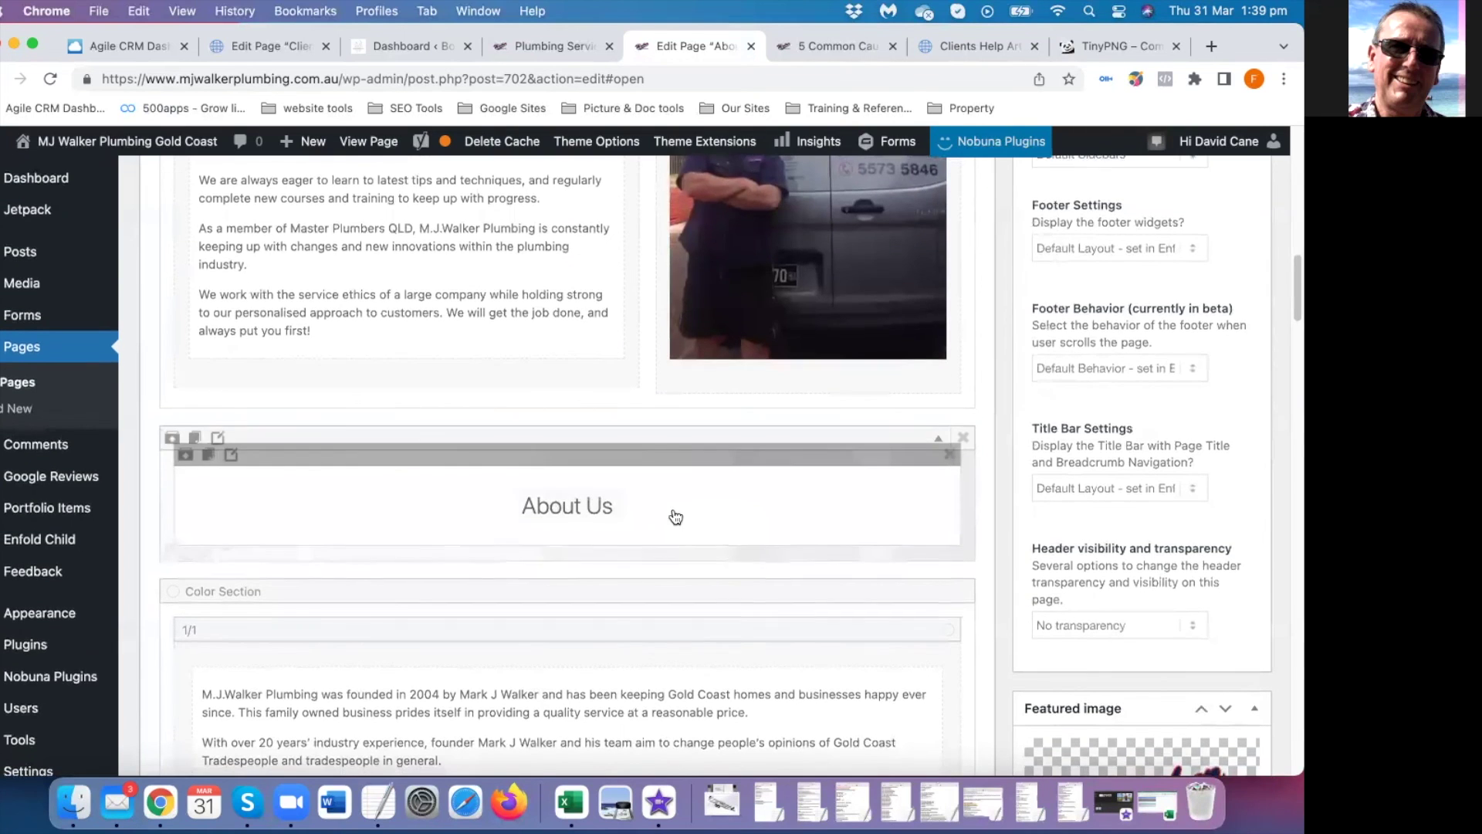
scroll(676, 516, down, 8)
scroll(674, 516, up, 7)
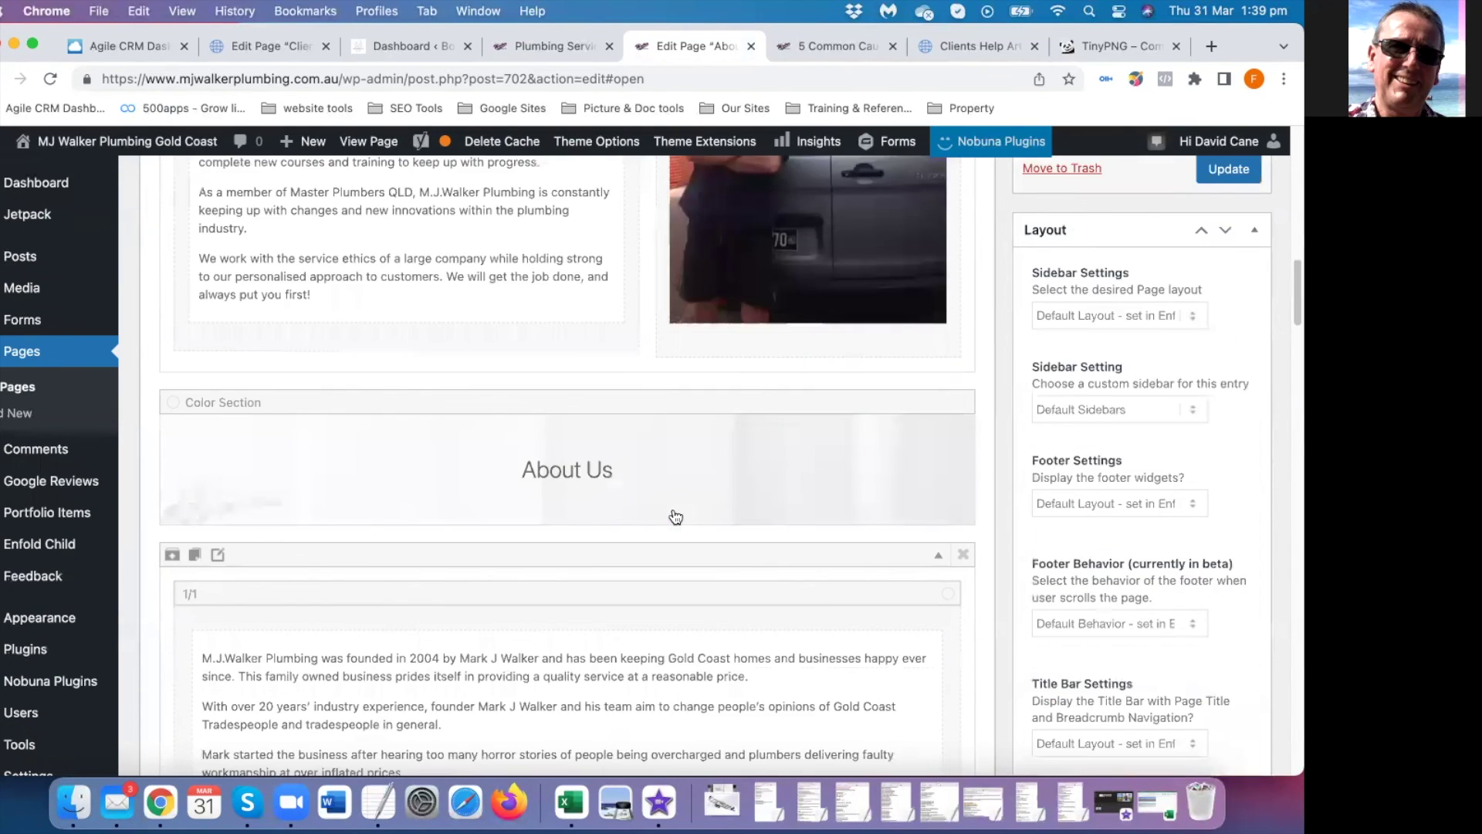
Delete the two color sections added by the template below the original About Us content
scroll(674, 516, down, 10)
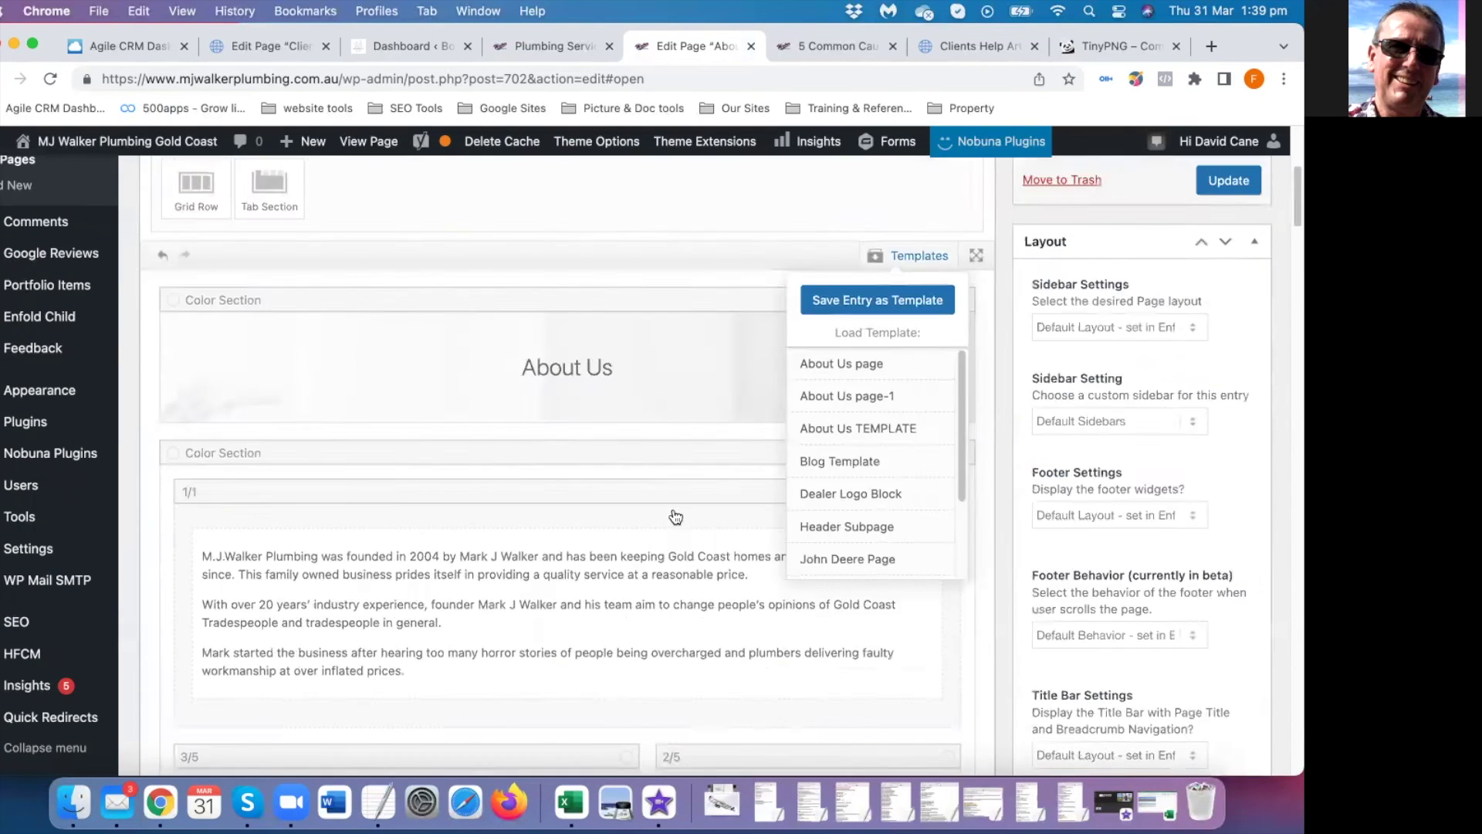
click(963, 499)
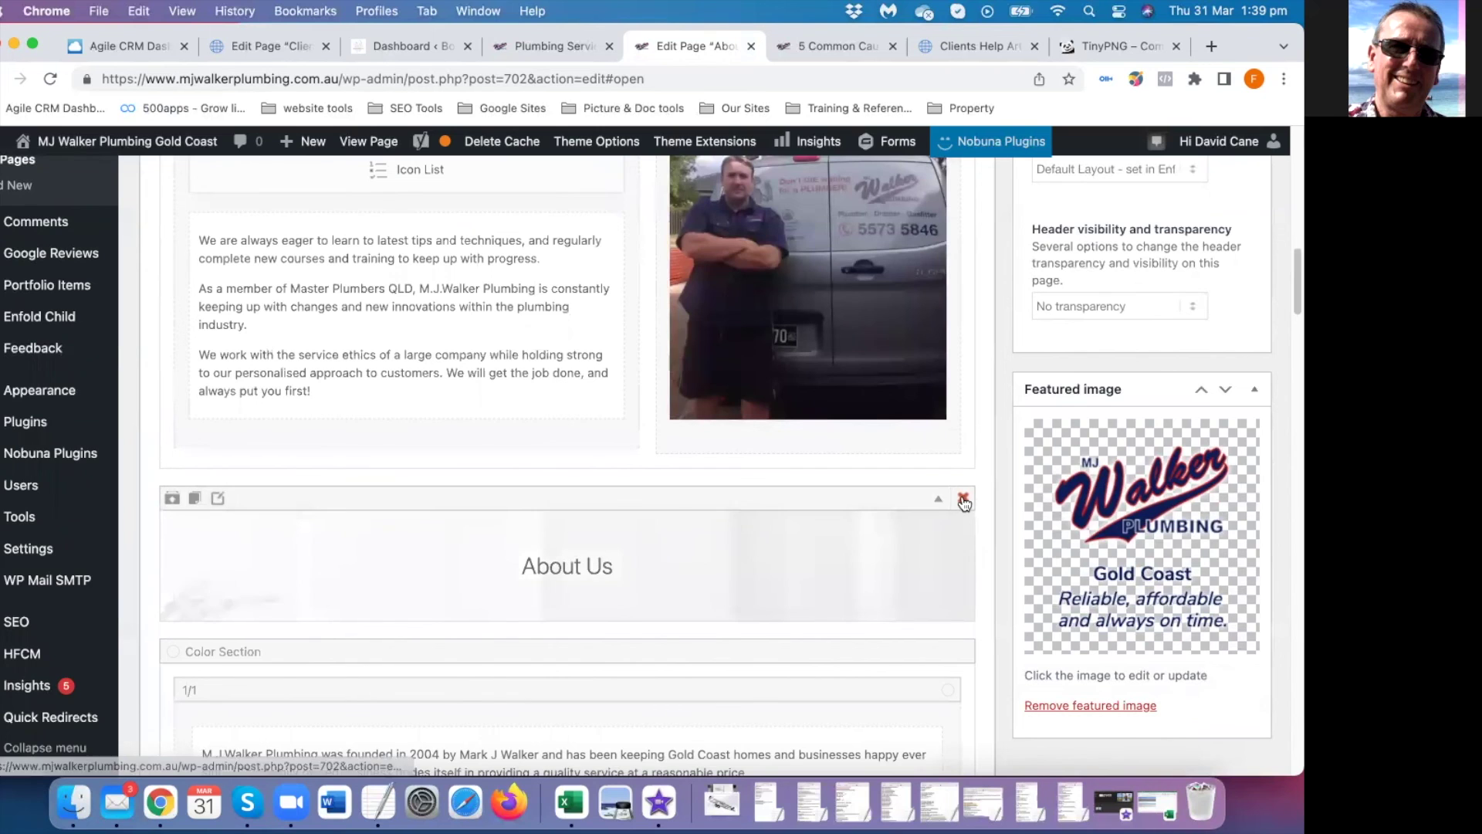
click(961, 496)
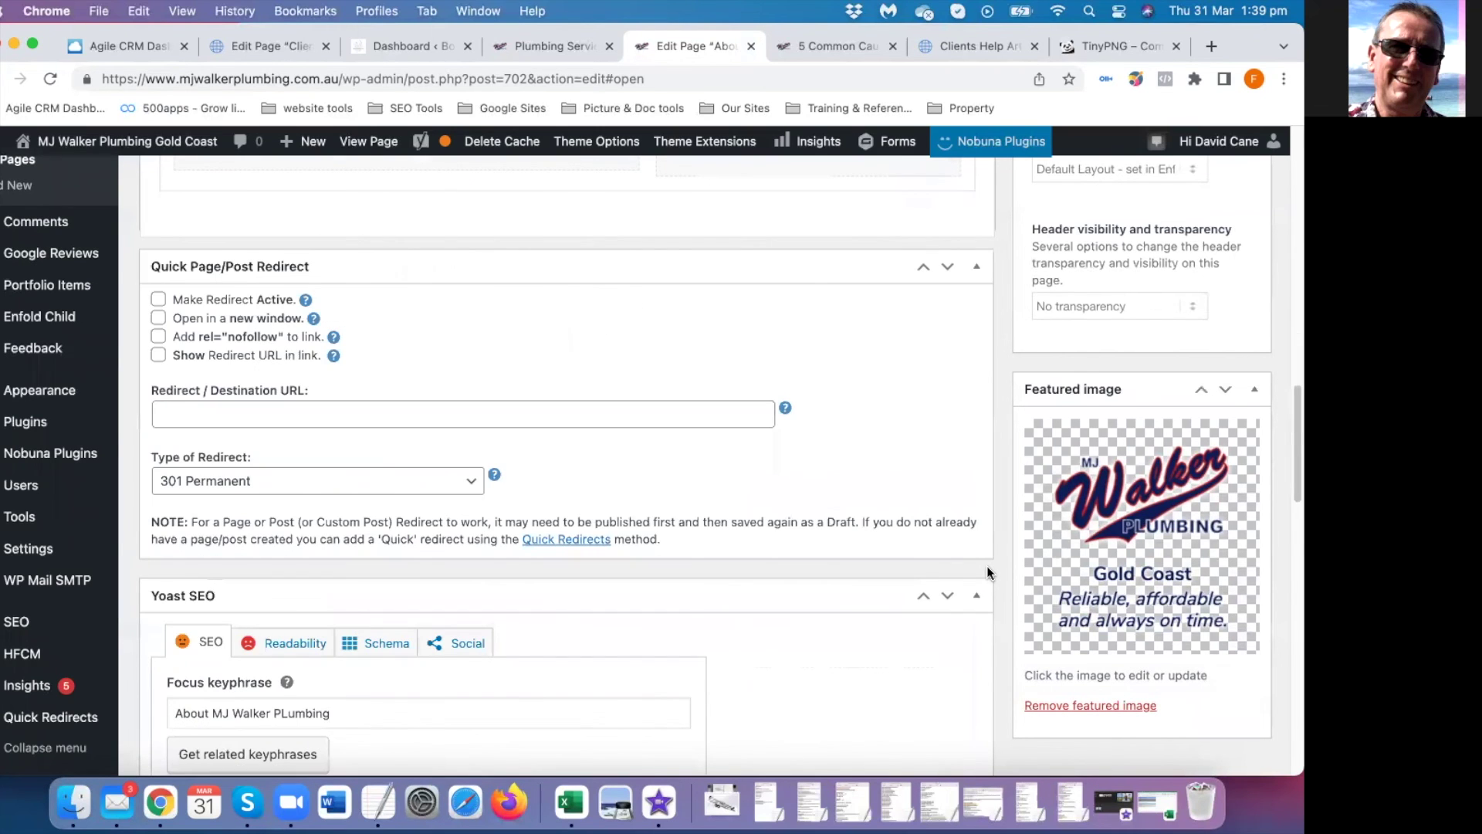
Log out of the site's admin without updating the About Us page
scroll(987, 571, up, 15)
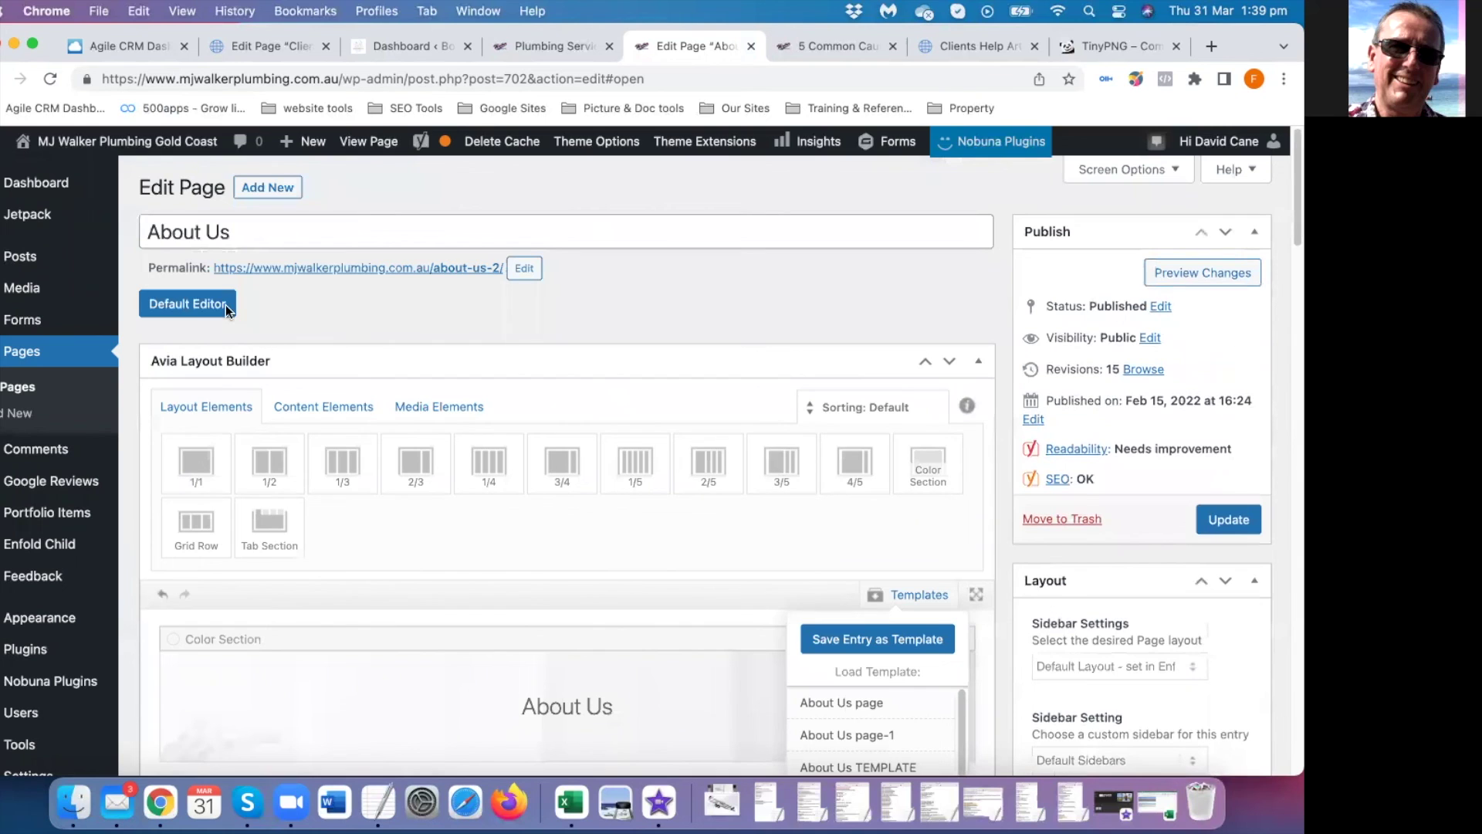
mouse_move(1209, 145)
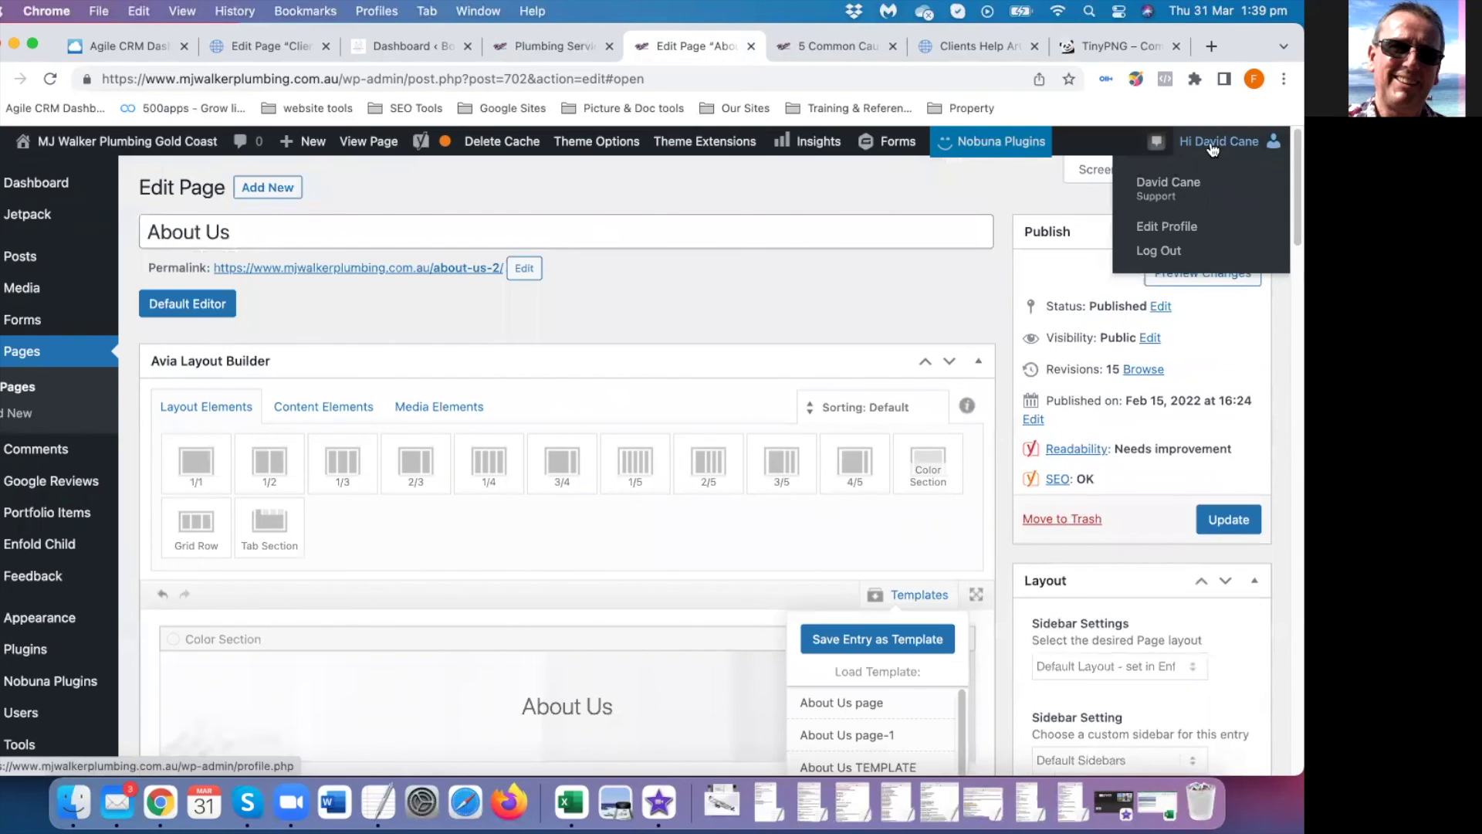
click(1154, 251)
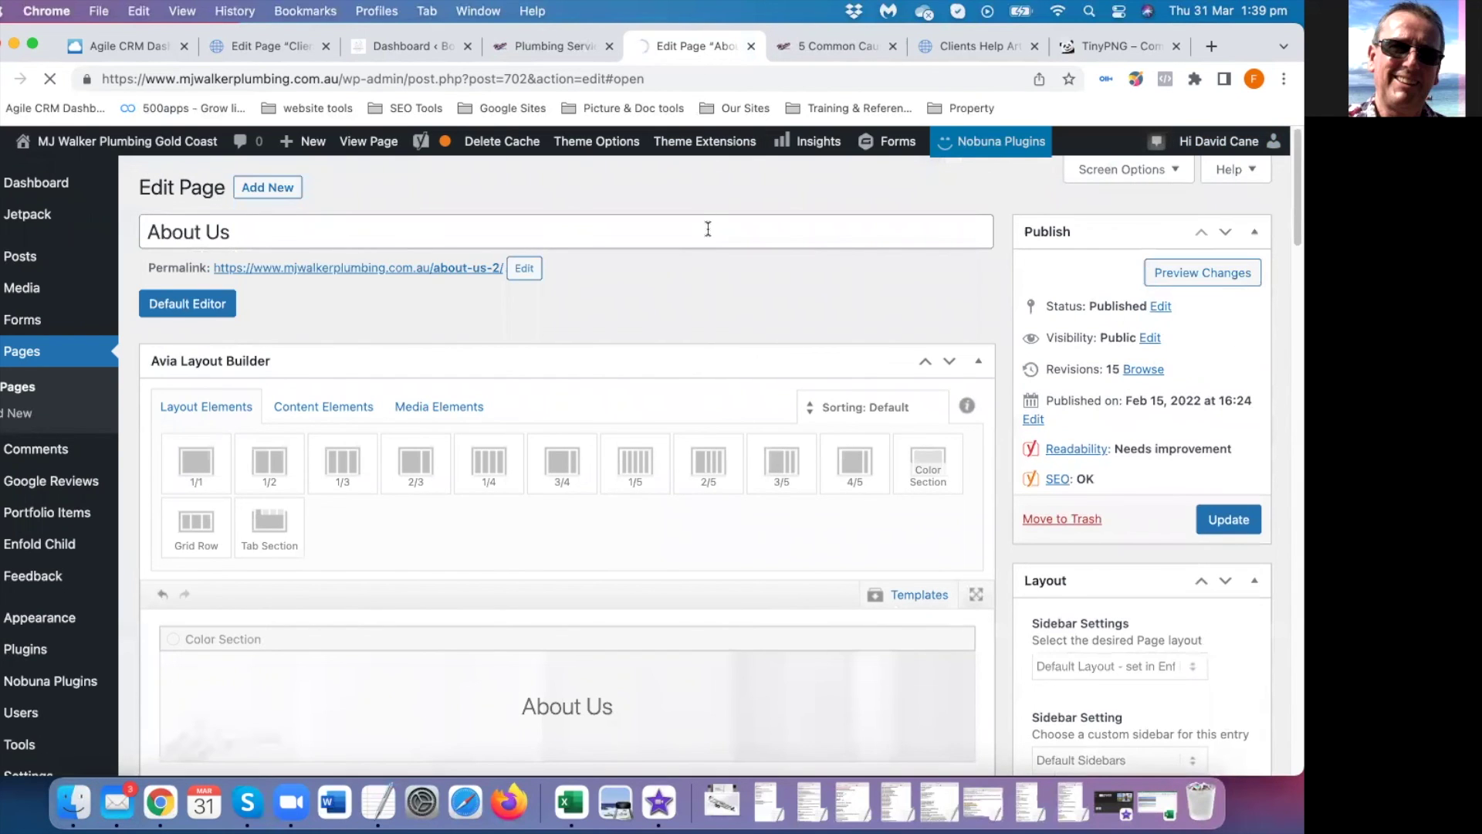